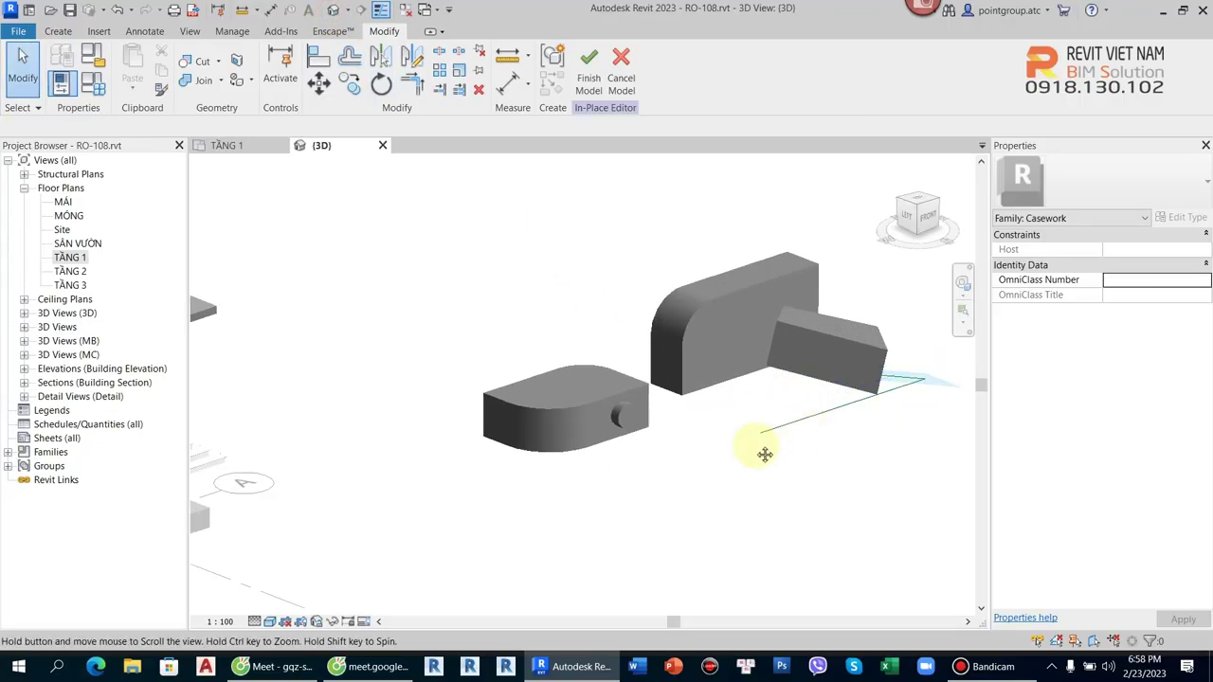
- Zoom and orbit the 3D view to inspect the three casework forms, then go to the Create tab
{"action": "scroll", "coordinate": [604, 446], "scroll_direction": "up", "scroll_amount": 1}
{"action": "scroll", "coordinate": [582, 461], "scroll_direction": "up", "scroll_amount": 2}
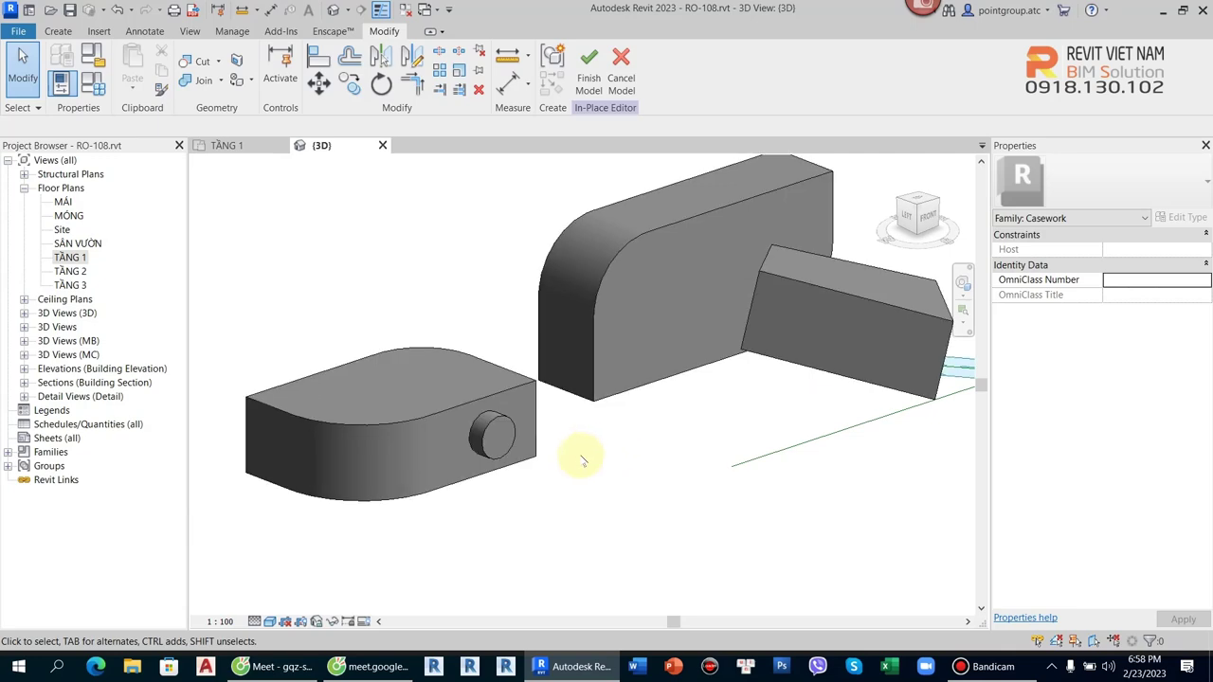
{"action": "scroll", "coordinate": [729, 462], "scroll_direction": "up", "scroll_amount": 1}
{"action": "scroll", "coordinate": [729, 461], "scroll_direction": "down", "scroll_amount": 2}
{"action": "mouse_move", "coordinate": [772, 455]}
{"action": "middle_mouse_down", "text": "shift"}
{"action": "mouse_move", "coordinate": [636, 477]}
{"action": "mouse_move", "coordinate": [715, 334]}
{"action": "mouse_move", "coordinate": [601, 454]}
{"action": "mouse_move", "coordinate": [446, 468]}
{"action": "mouse_move", "coordinate": [831, 427]}
{"action": "mouse_move", "coordinate": [577, 438]}
{"action": "middle_mouse_up", "text": "shift"}
{"action": "scroll", "coordinate": [577, 438], "scroll_direction": "up", "scroll_amount": 2}
{"action": "scroll", "coordinate": [582, 463], "scroll_direction": "up", "scroll_amount": 1}
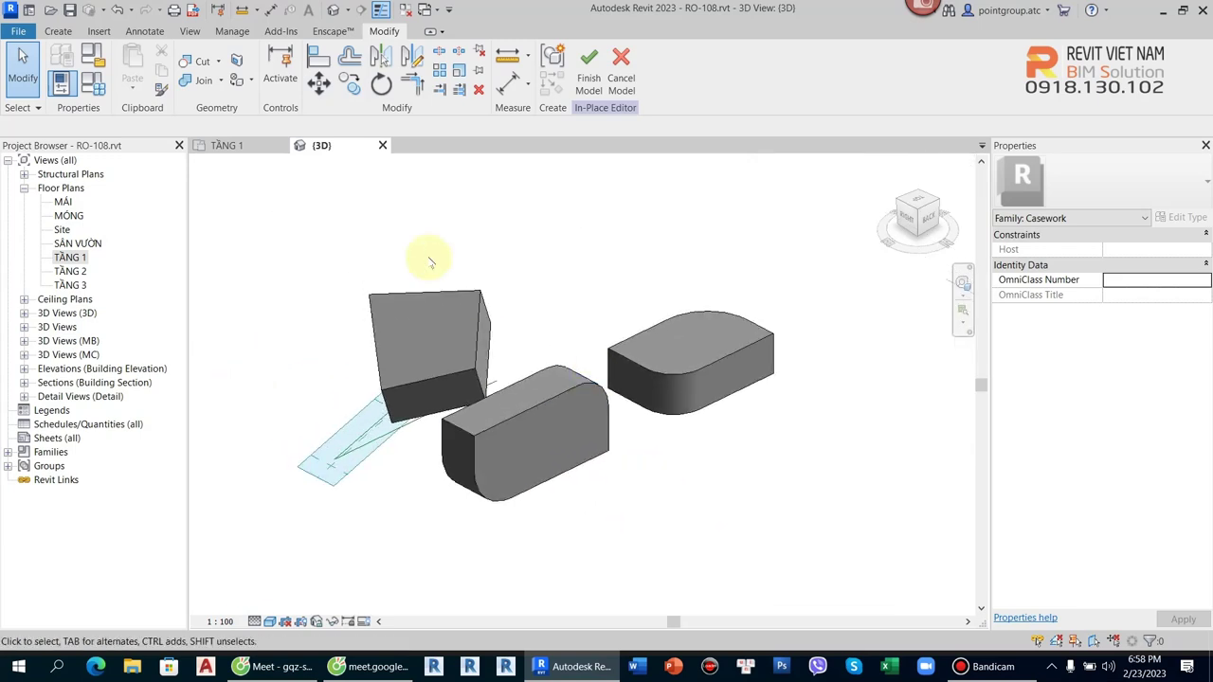
{"action": "left_click", "coordinate": [55, 31]}
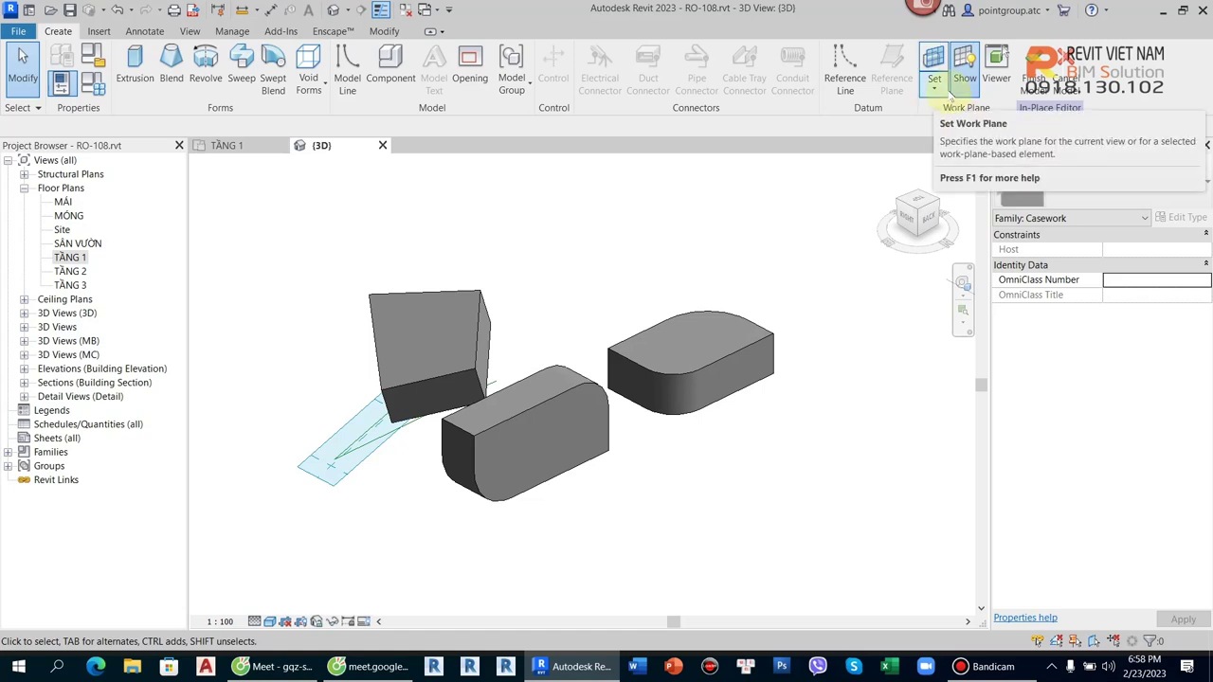
- Set the work plane to the rounded block's front face
{"action": "left_click", "coordinate": [935, 86]}
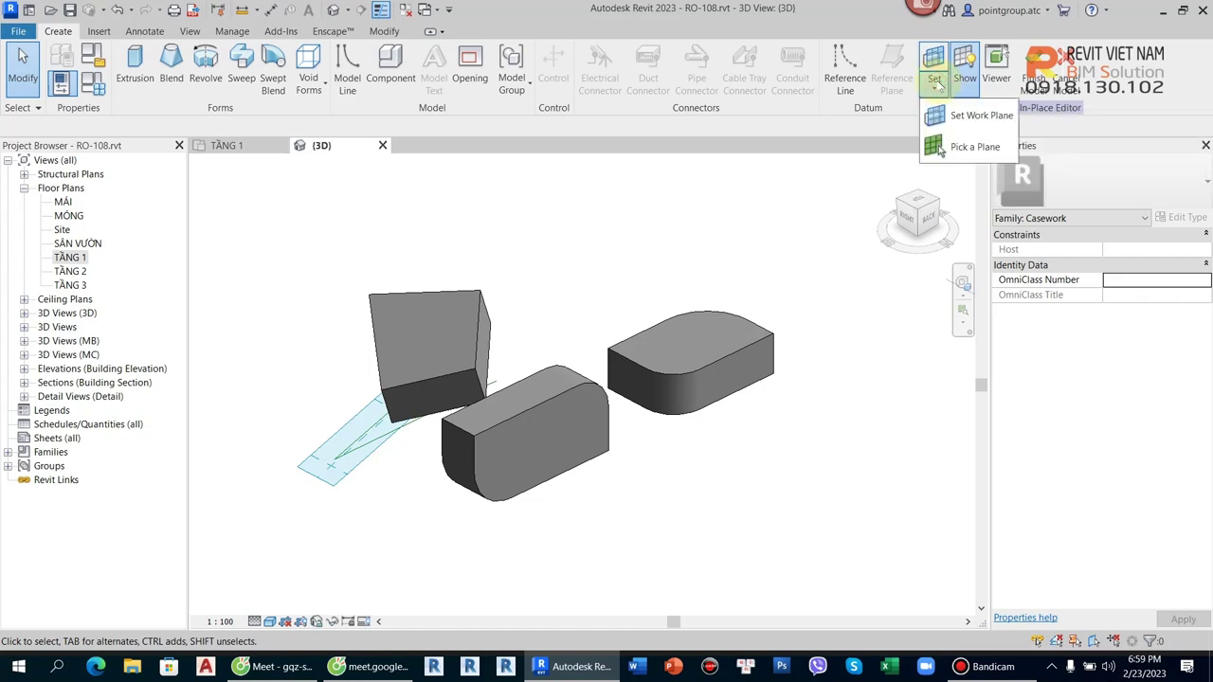
{"action": "left_click", "coordinate": [966, 115]}
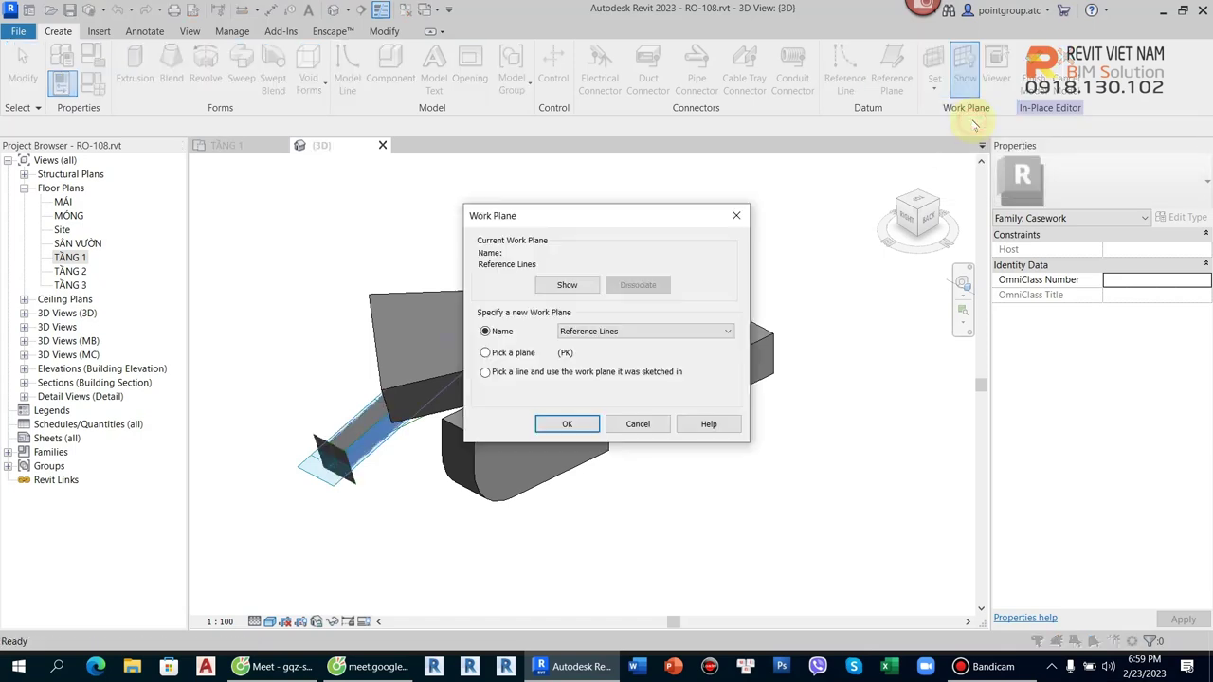
{"action": "left_click", "coordinate": [559, 420]}
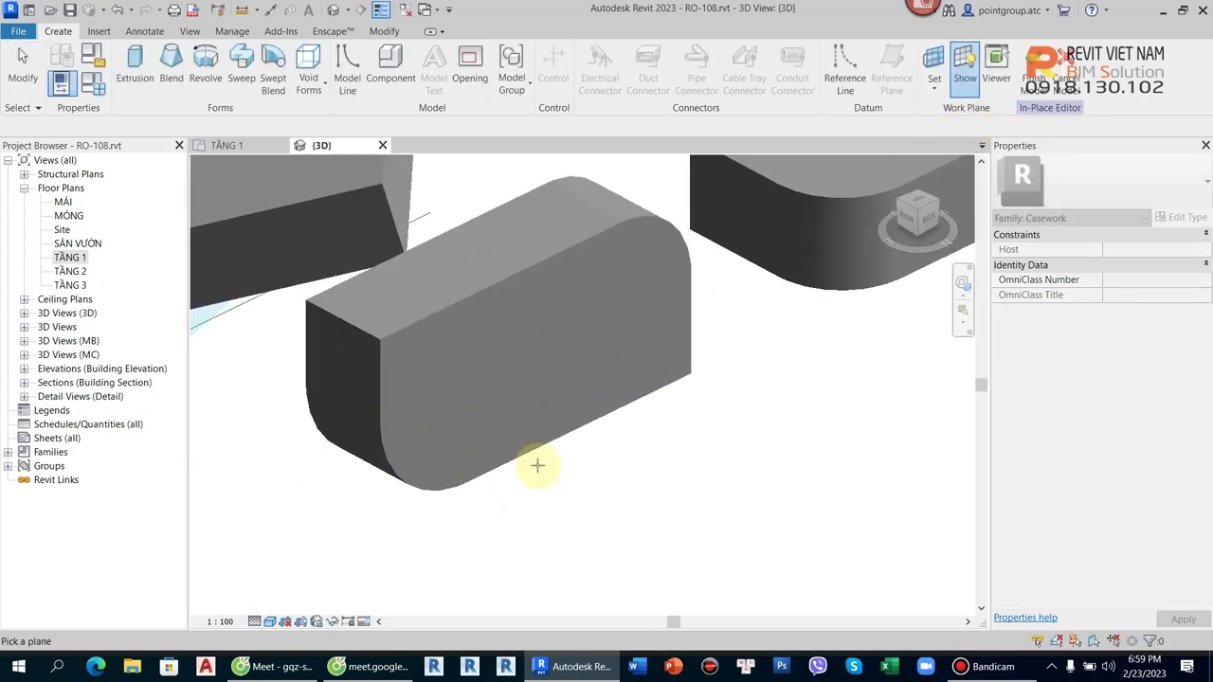
{"action": "left_click", "coordinate": [504, 282]}
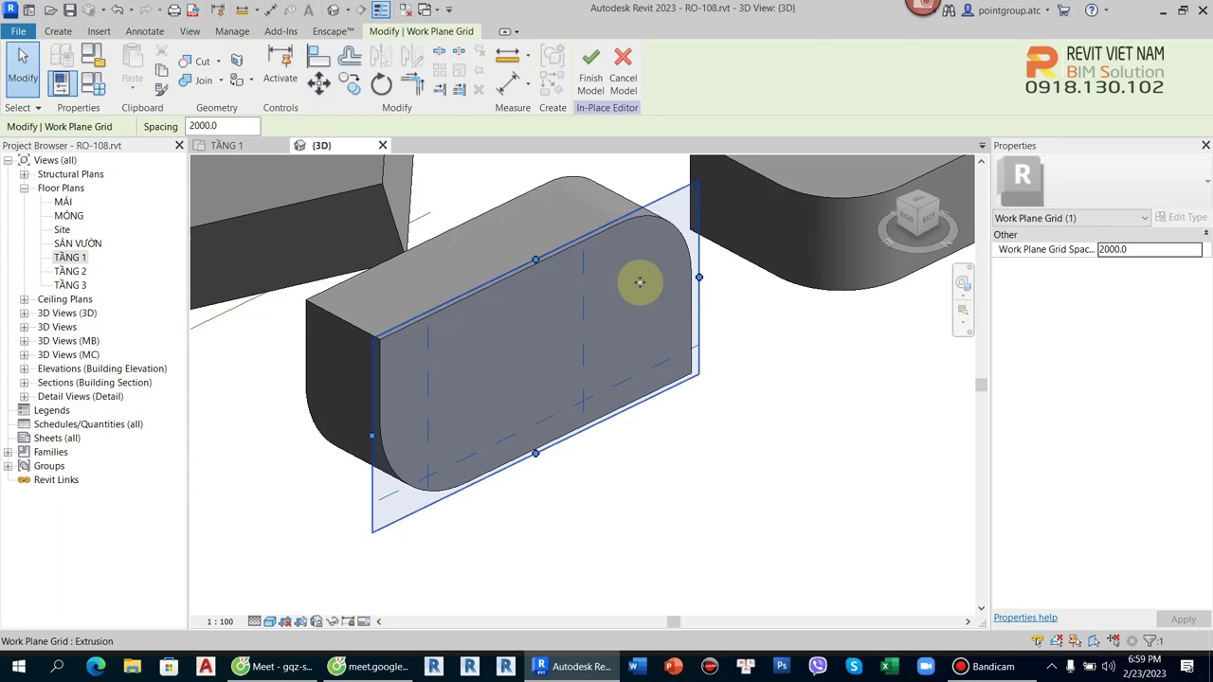
{"action": "left_click", "coordinate": [640, 282]}
- Sketch a six-sided polygon on the block face and finish it as a void extrusion
{"action": "left_click", "coordinate": [57, 31]}
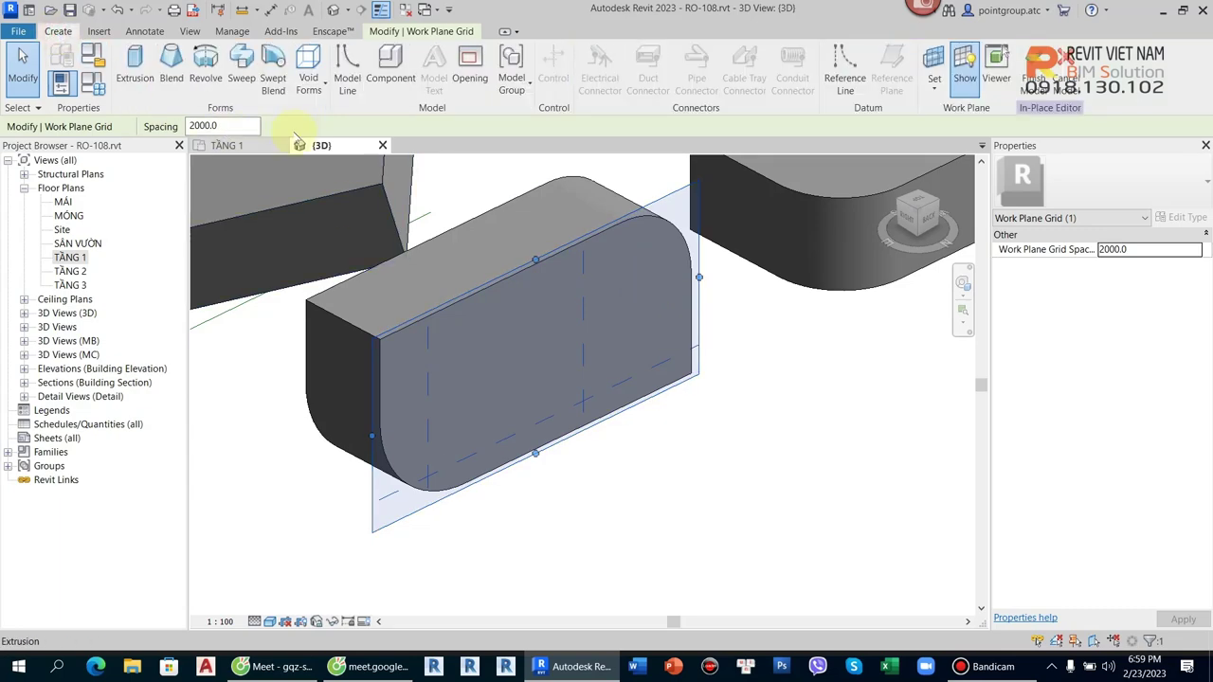
{"action": "left_click", "coordinate": [316, 87]}
{"action": "left_click", "coordinate": [351, 116]}
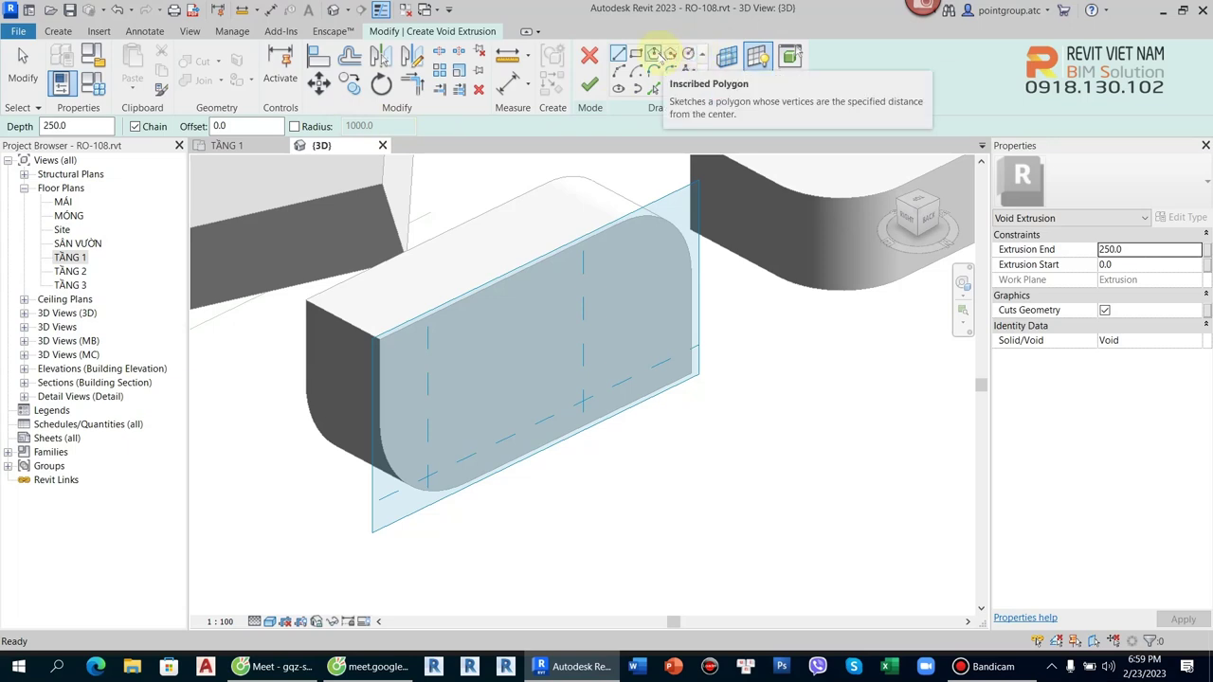
{"action": "left_click", "coordinate": [654, 54]}
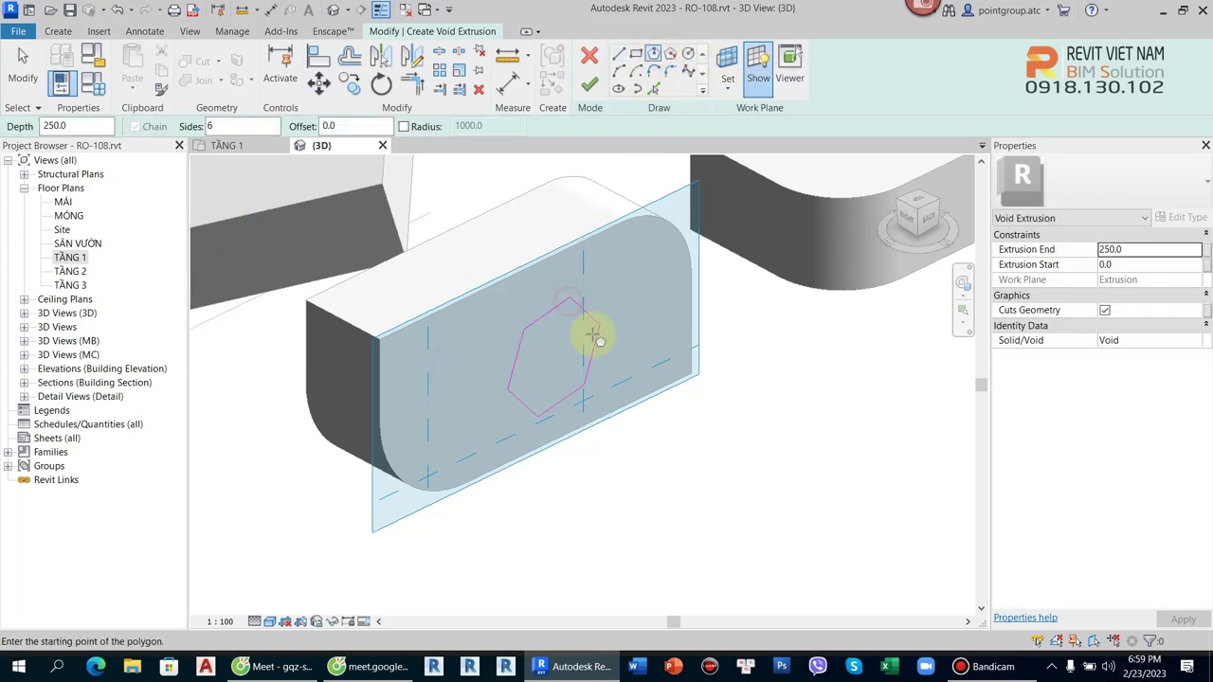
{"action": "left_click", "coordinate": [595, 337]}
{"action": "scroll", "coordinate": [595, 336], "scroll_direction": "up", "scroll_amount": 3}
{"action": "key", "text": "Escape"}
{"action": "left_click", "coordinate": [589, 84]}
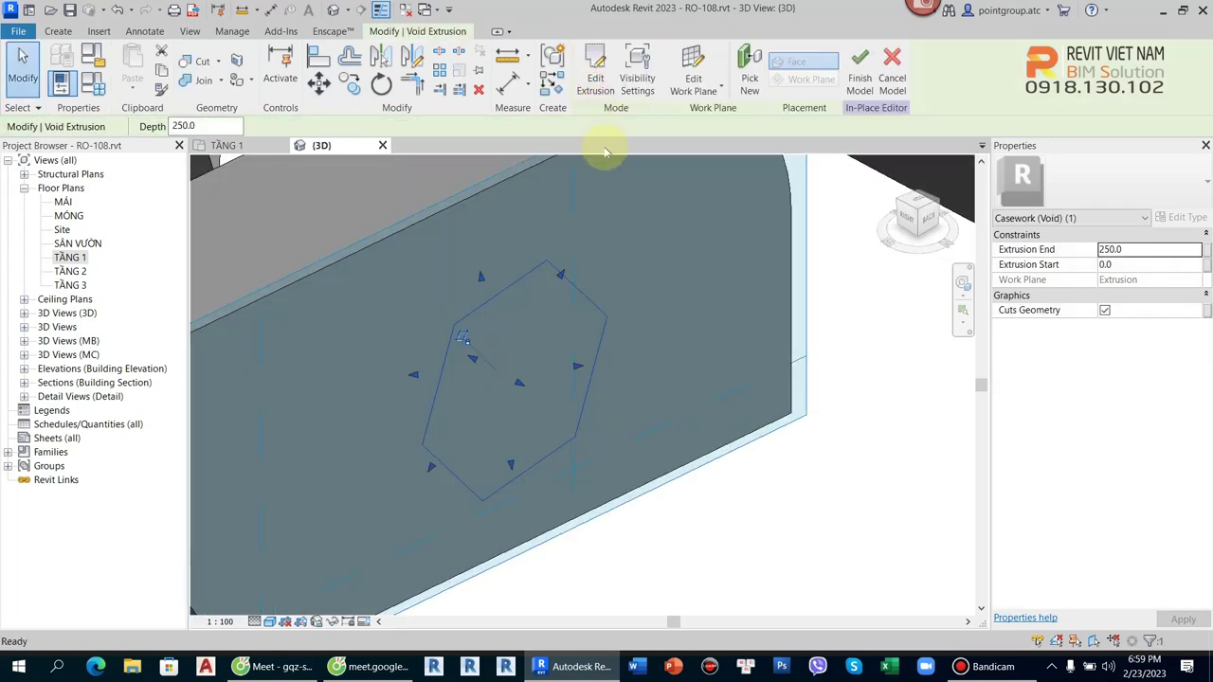
- Adjust the hexagonal void's Extrusion End, settling on a depth of 500
{"action": "left_click", "coordinate": [775, 539]}
{"action": "mouse_move", "coordinate": [775, 538]}
{"action": "middle_mouse_down", "text": "shift"}
{"action": "mouse_move", "coordinate": [777, 499]}
{"action": "mouse_move", "coordinate": [527, 348]}
{"action": "middle_mouse_up", "text": "shift"}
{"action": "left_click", "coordinate": [556, 348]}
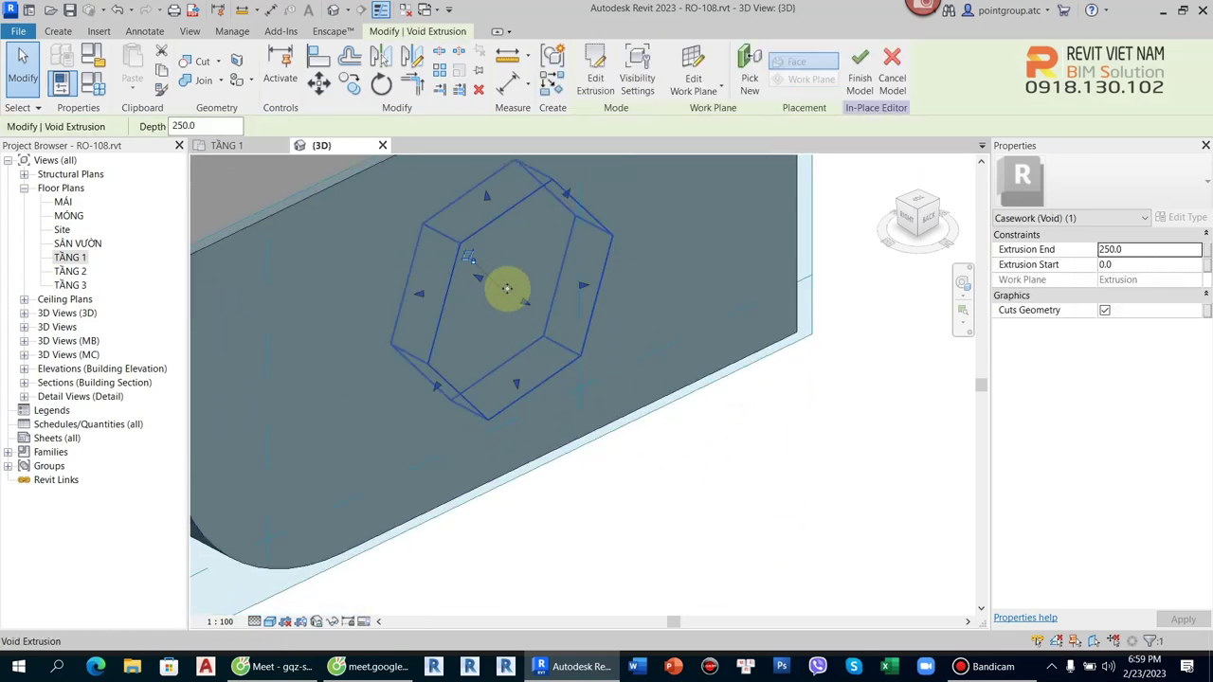
{"action": "left_click", "coordinate": [1158, 249]}
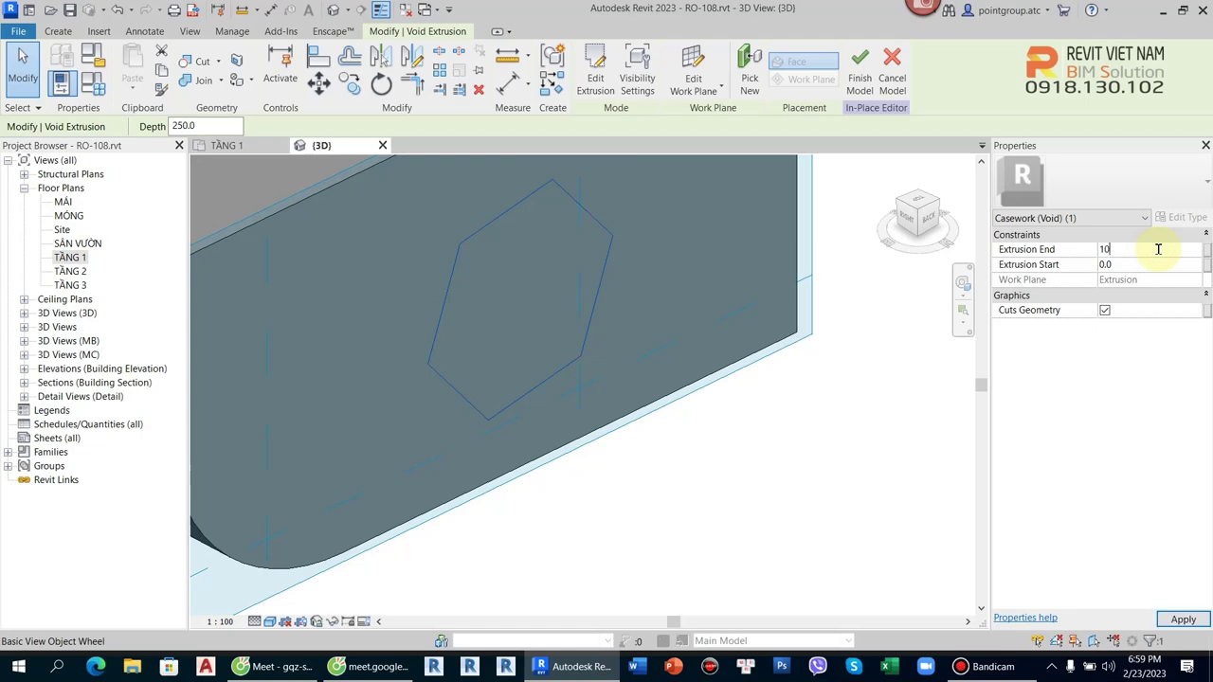
{"action": "scroll", "coordinate": [740, 426], "scroll_direction": "down", "scroll_amount": 3}
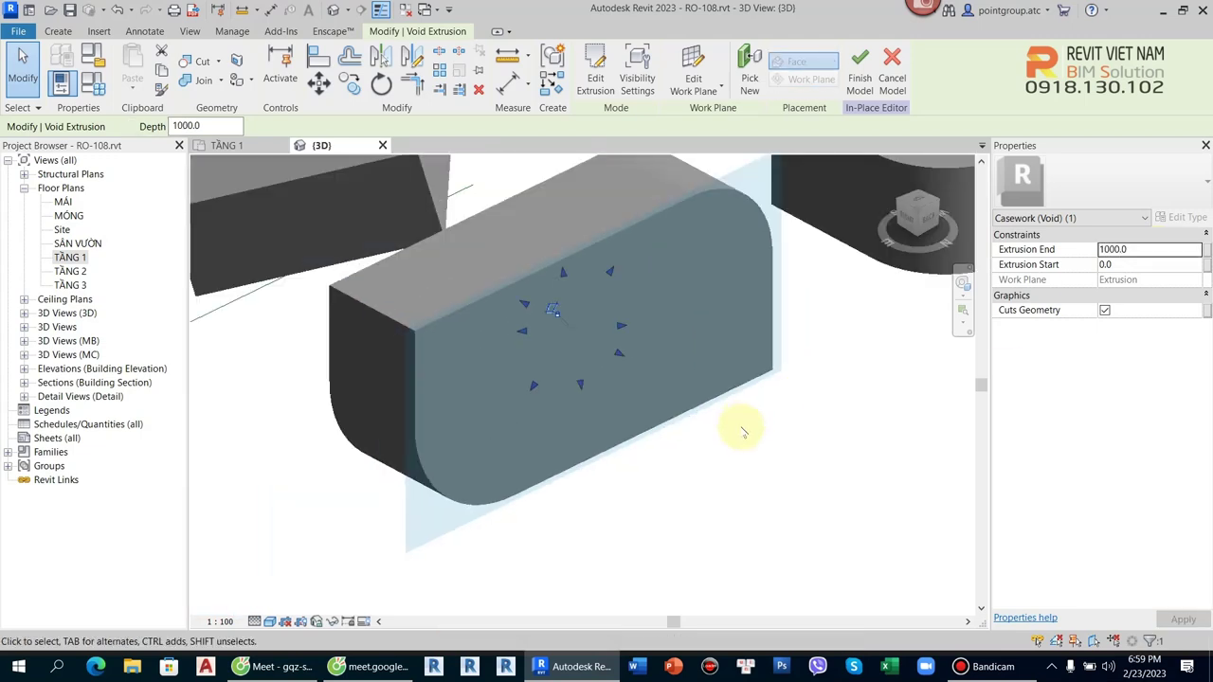
{"action": "key", "text": "Escape"}
{"action": "middle_click_drag", "start_coordinate": [685, 414], "coordinate": [633, 379], "text": "shift"}
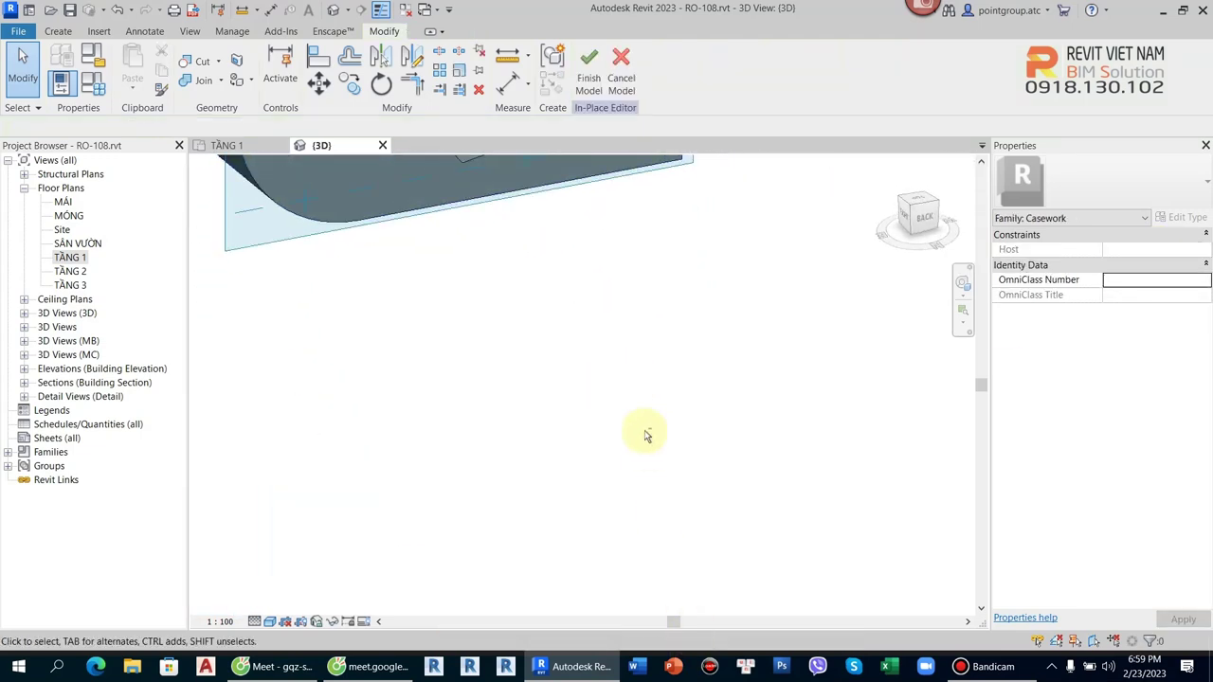
{"action": "mouse_move", "coordinate": [647, 436]}
{"action": "middle_mouse_down", "text": "shift"}
{"action": "mouse_move", "coordinate": [677, 473]}
{"action": "mouse_move", "coordinate": [650, 395]}
{"action": "mouse_move", "coordinate": [731, 461]}
{"action": "middle_mouse_up", "text": "shift"}
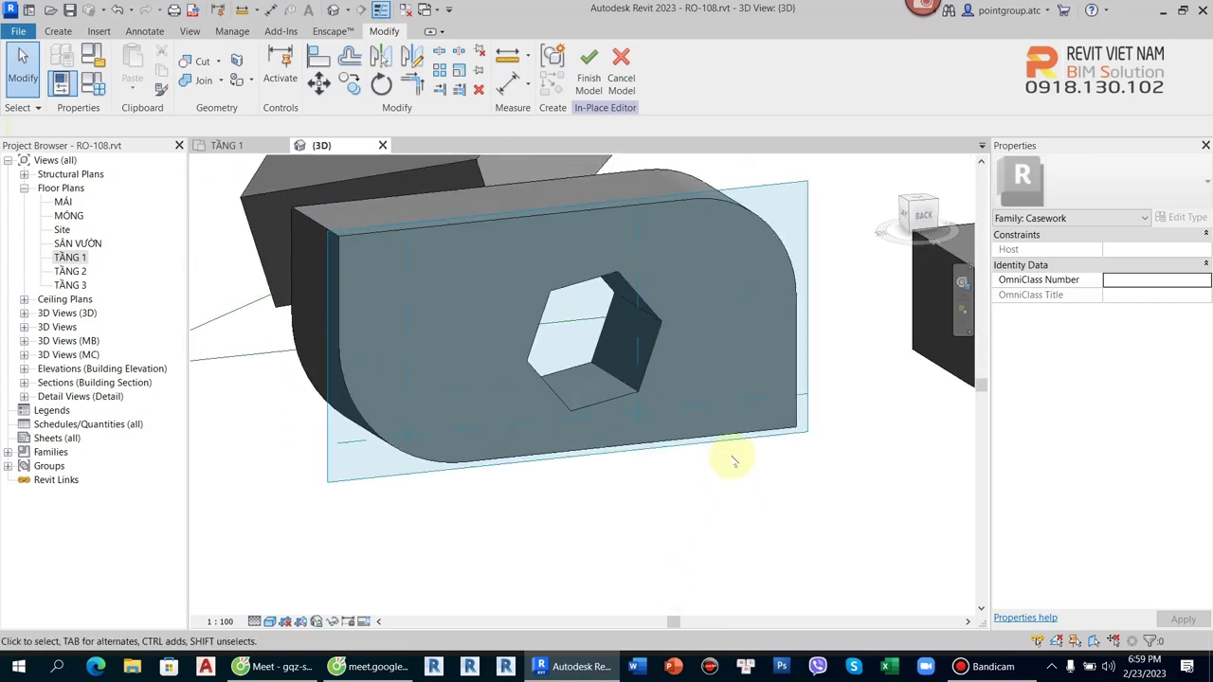
{"action": "left_click", "coordinate": [644, 299]}
{"action": "double_click", "coordinate": [1143, 251]}
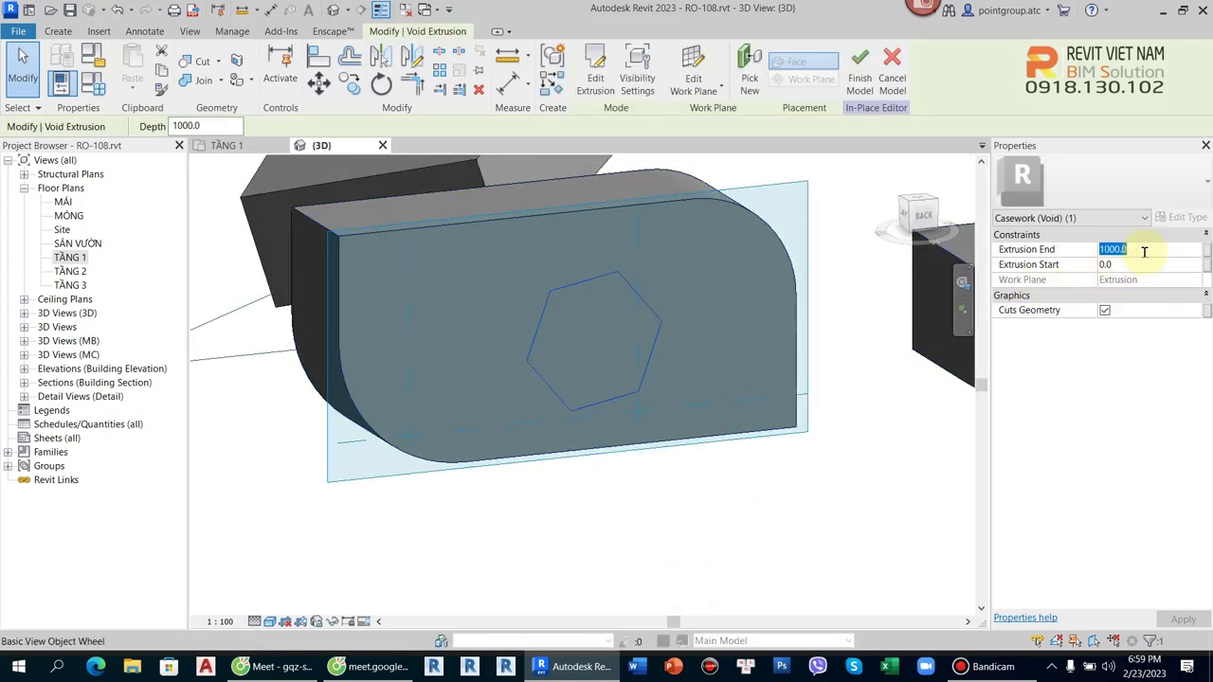
{"action": "left_click", "coordinate": [763, 483]}
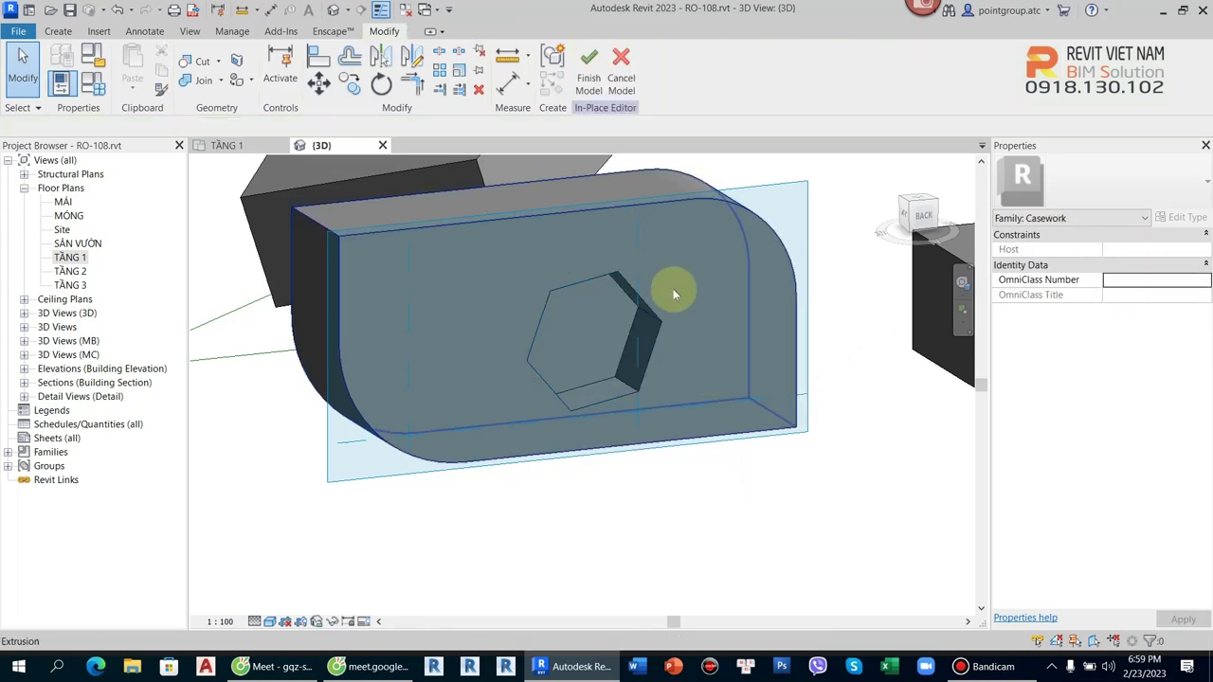
- Add a circle left of the hexagon in the block's sketch so it cuts a round hole
{"action": "double_click", "coordinate": [712, 213]}
{"action": "left_click", "coordinate": [688, 54]}
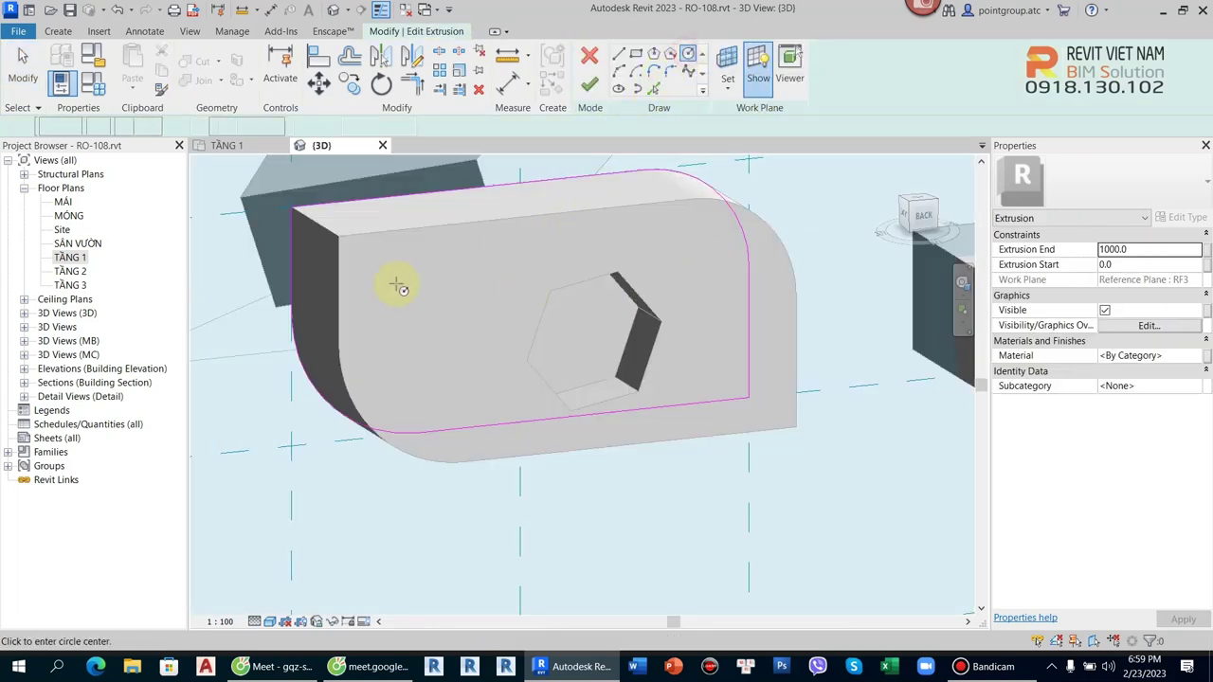
{"action": "left_click", "coordinate": [409, 297]}
{"action": "left_click", "coordinate": [590, 84]}
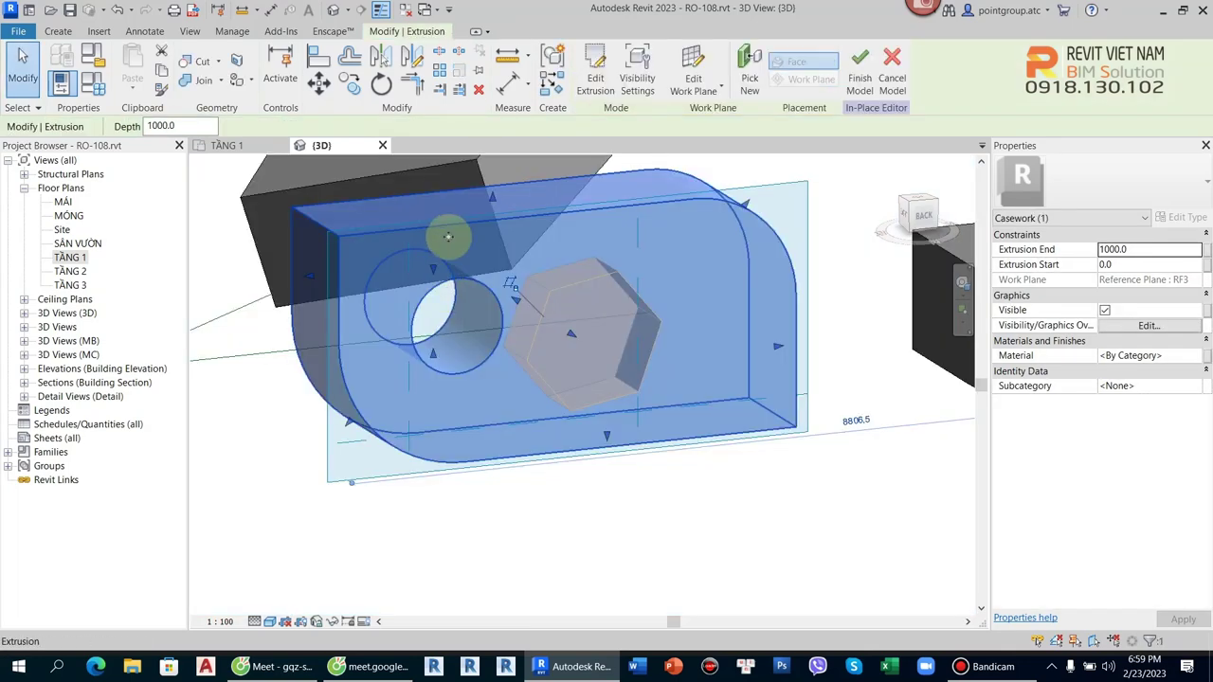
{"action": "scroll", "coordinate": [463, 364], "scroll_direction": "up", "scroll_amount": 3}
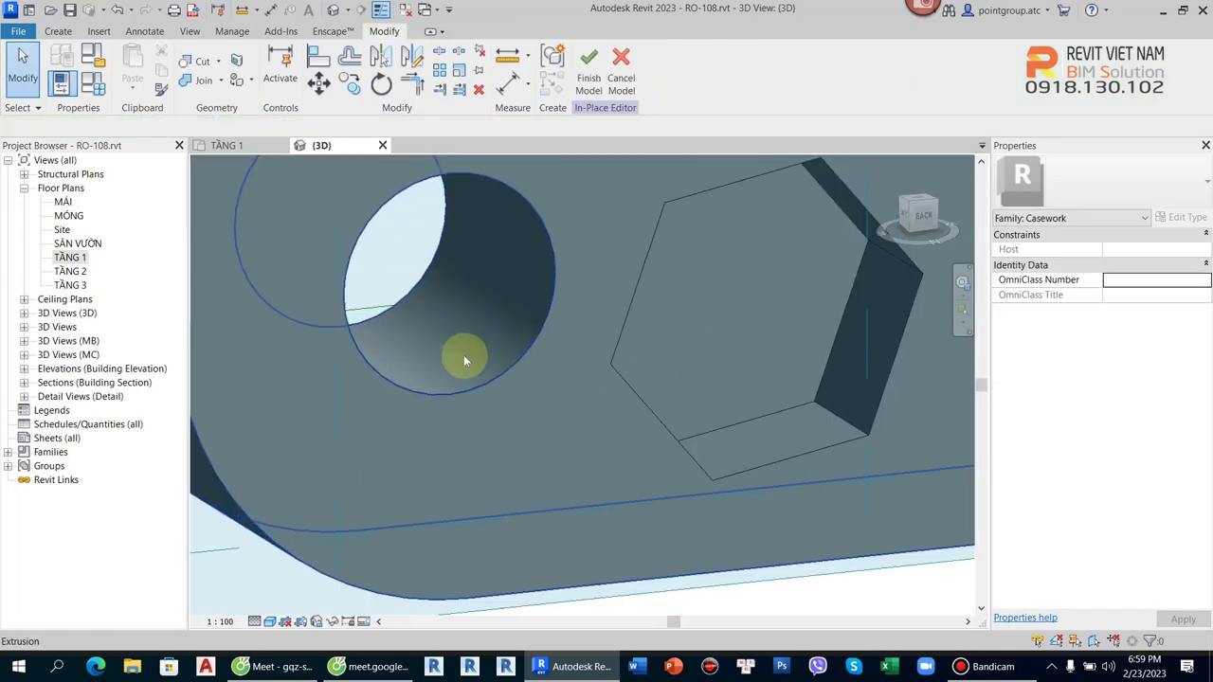
{"action": "mouse_move", "coordinate": [468, 354]}
{"action": "middle_mouse_down", "text": "shift"}
{"action": "mouse_move", "coordinate": [481, 385]}
{"action": "mouse_move", "coordinate": [653, 426]}
{"action": "mouse_move", "coordinate": [619, 367]}
{"action": "middle_mouse_up", "text": "shift"}
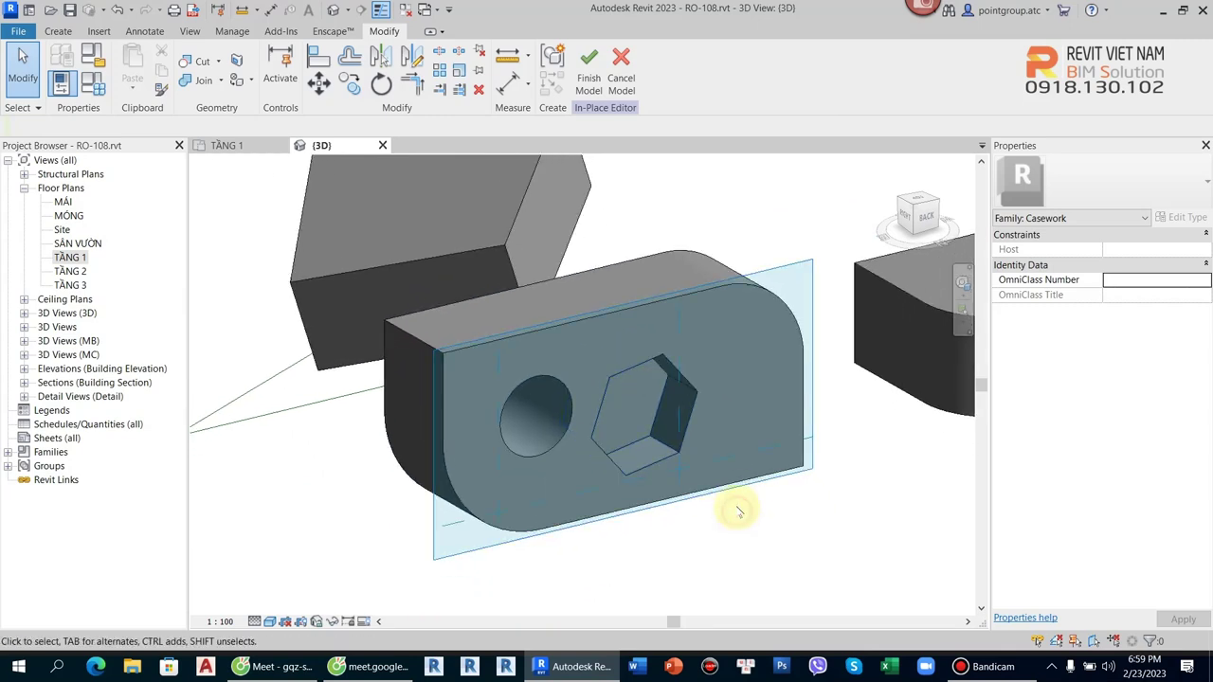
{"action": "left_click", "coordinate": [809, 286]}
{"action": "key", "text": "Escape"}
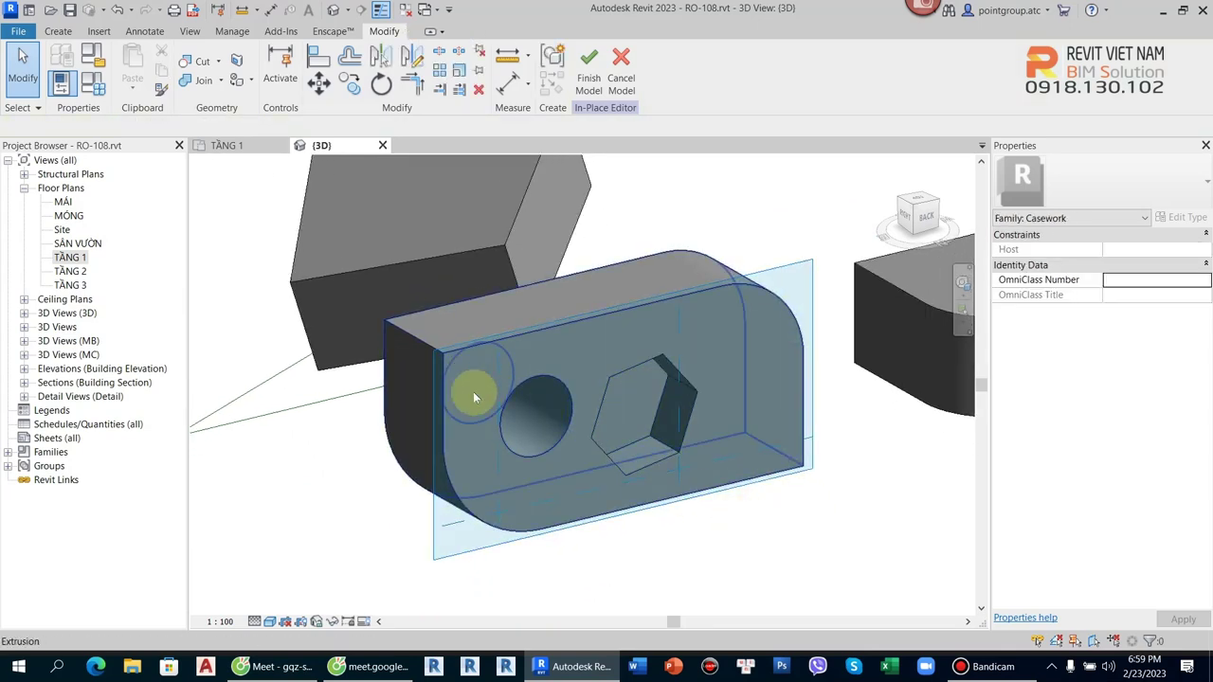
{"action": "mouse_move", "coordinate": [786, 319]}
{"action": "middle_mouse_down", "text": "shift"}
{"action": "mouse_move", "coordinate": [726, 335]}
{"action": "mouse_move", "coordinate": [696, 490]}
{"action": "middle_mouse_up", "text": "shift"}
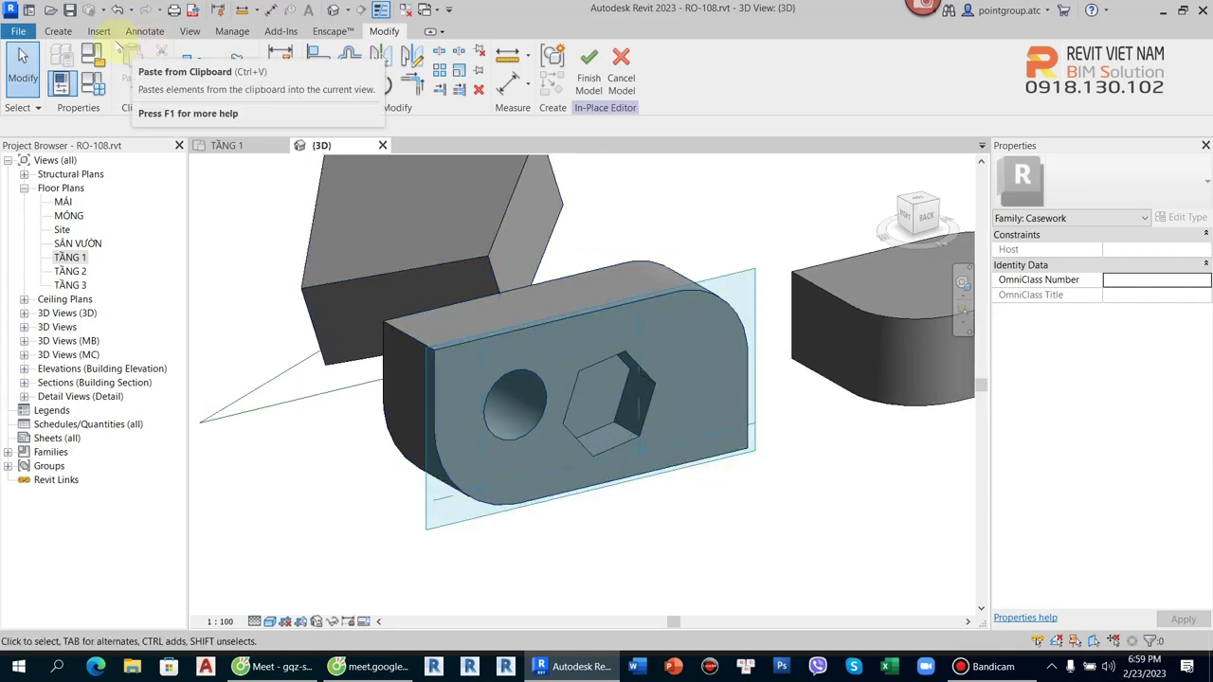
{"action": "left_click", "coordinate": [58, 32]}
- Start a void sweep and pick its path along the rounded block's front edge
{"action": "left_click", "coordinate": [316, 84]}
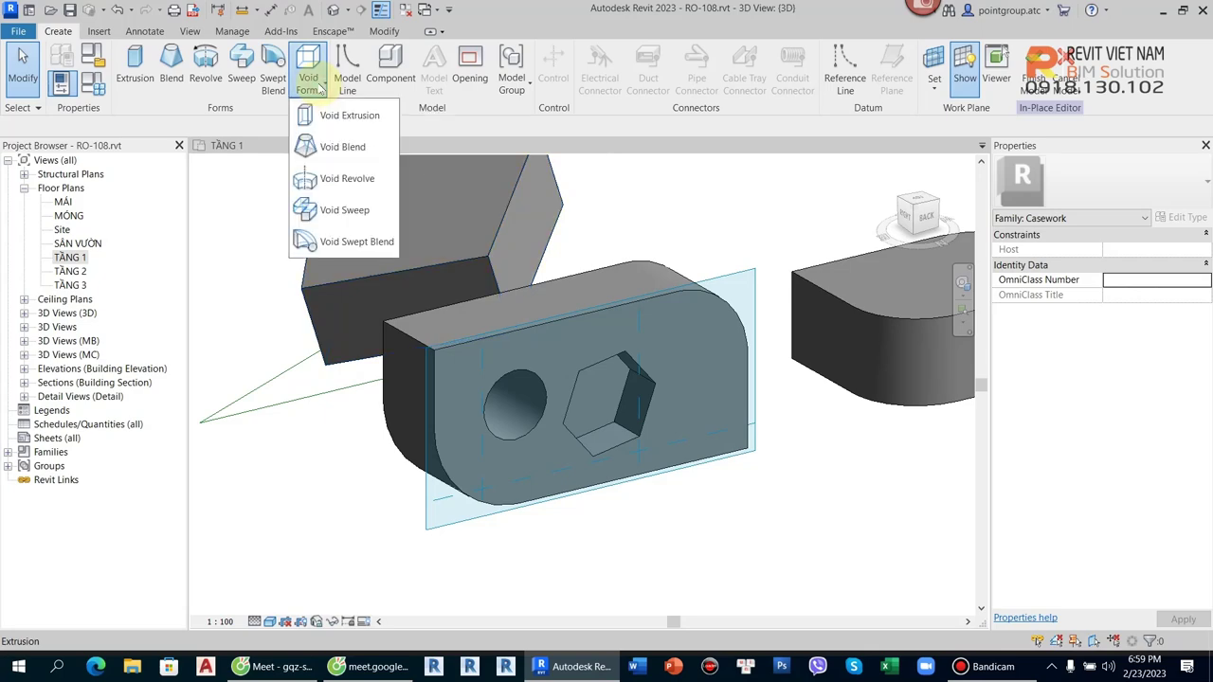
{"action": "left_click", "coordinate": [352, 209]}
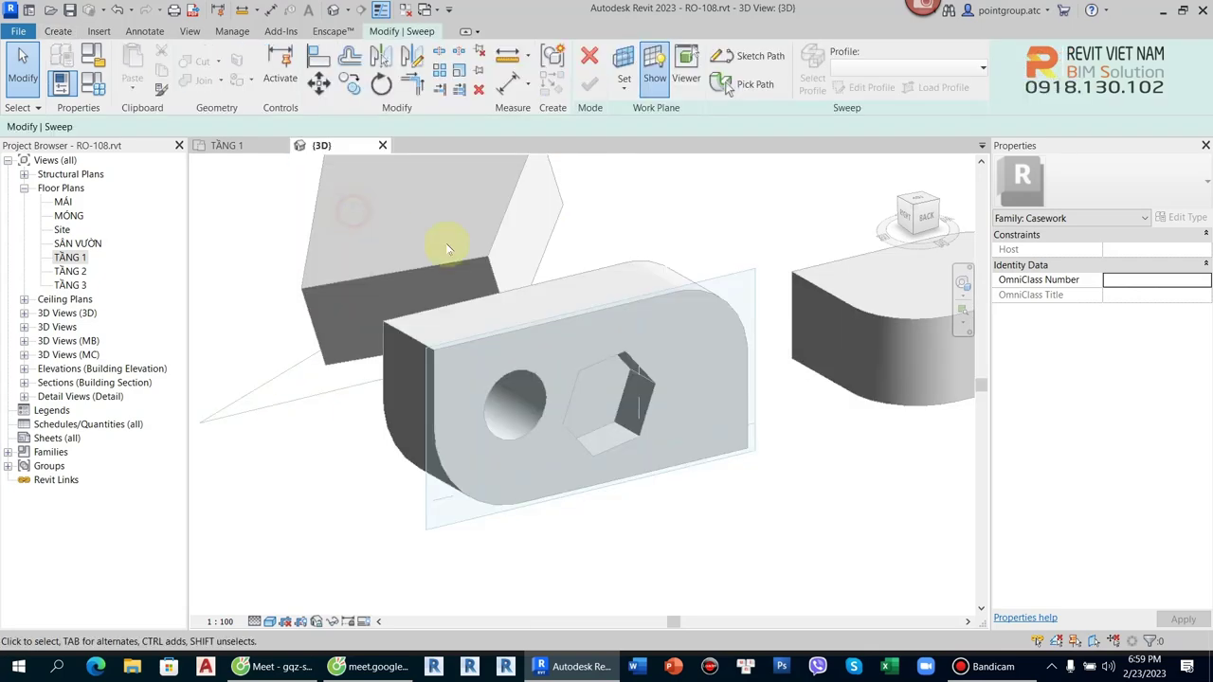
{"action": "left_click", "coordinate": [738, 85]}
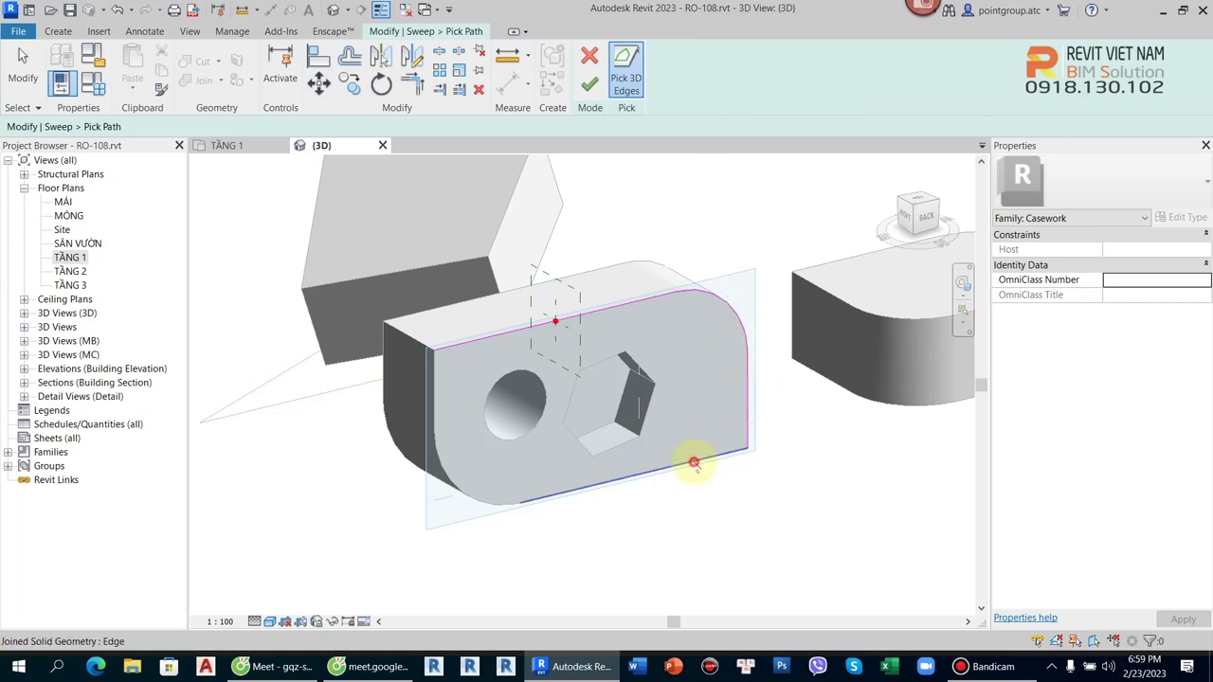
{"action": "scroll", "coordinate": [567, 382], "scroll_direction": "up", "scroll_amount": 3}
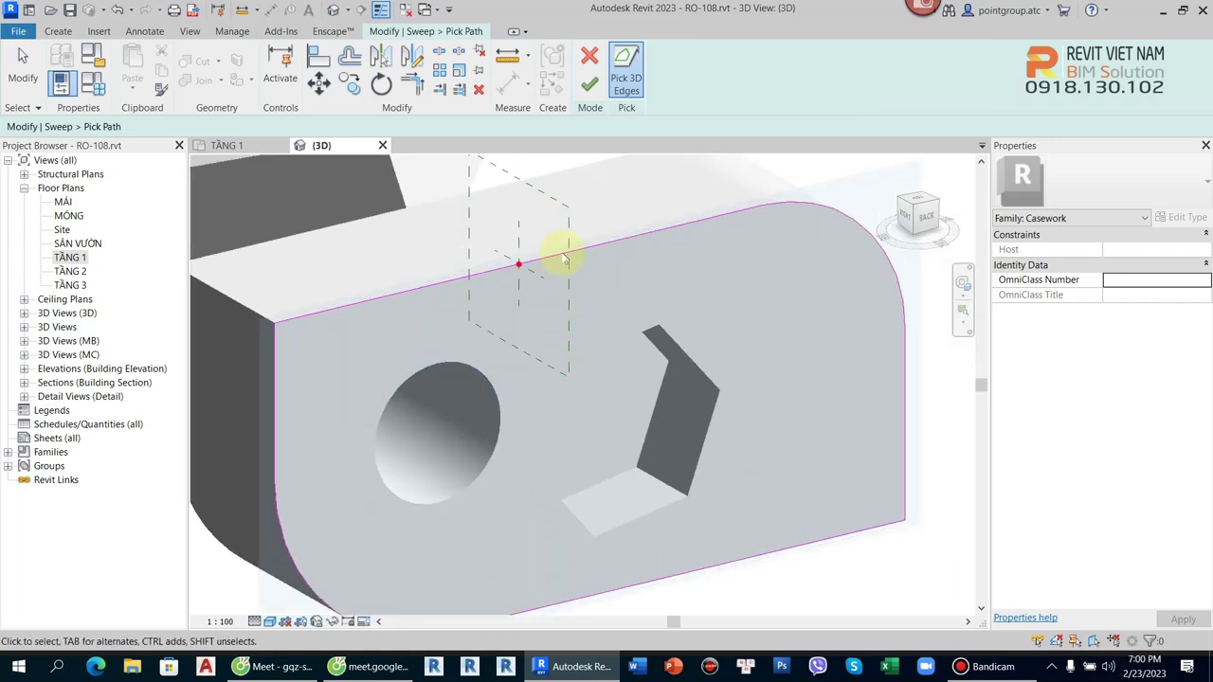
{"action": "left_click", "coordinate": [589, 84]}
{"action": "mouse_move", "coordinate": [590, 343]}
{"action": "middle_mouse_down", "text": "shift"}
{"action": "mouse_move", "coordinate": [696, 290]}
{"action": "mouse_move", "coordinate": [500, 279]}
{"action": "mouse_move", "coordinate": [513, 235]}
{"action": "middle_mouse_up", "text": "shift"}
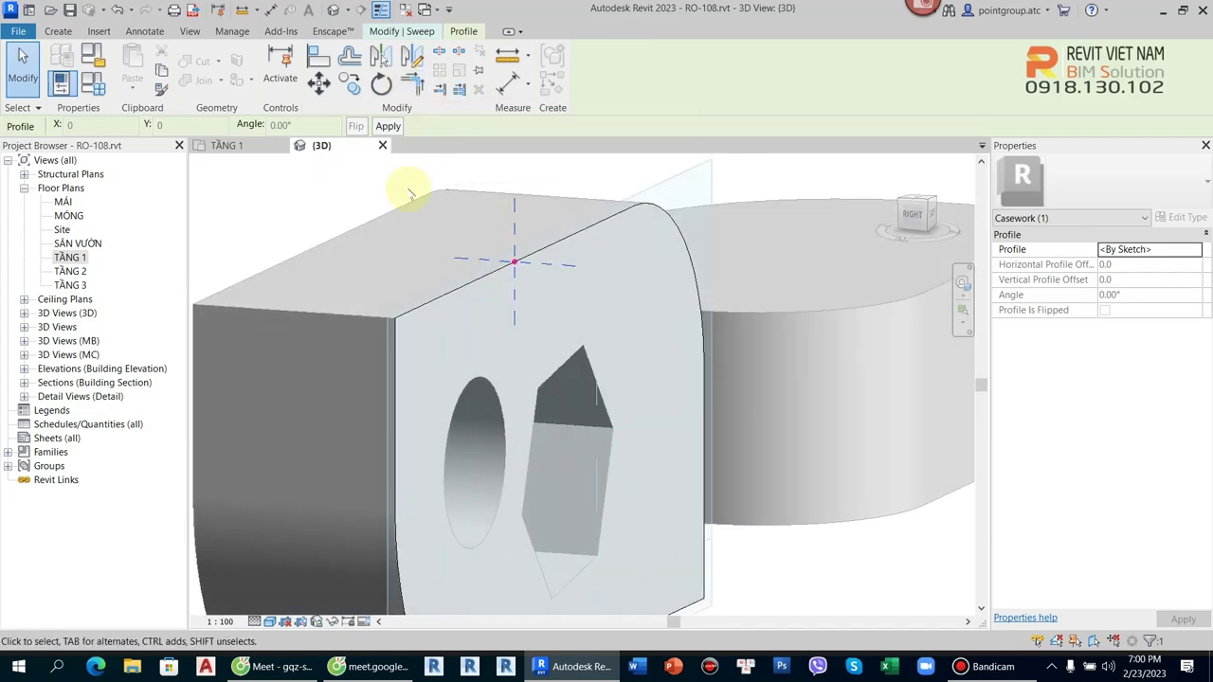
- Move the sweep to its profile step with the profile left at <By Sketch>
{"action": "key", "text": "Escape"}
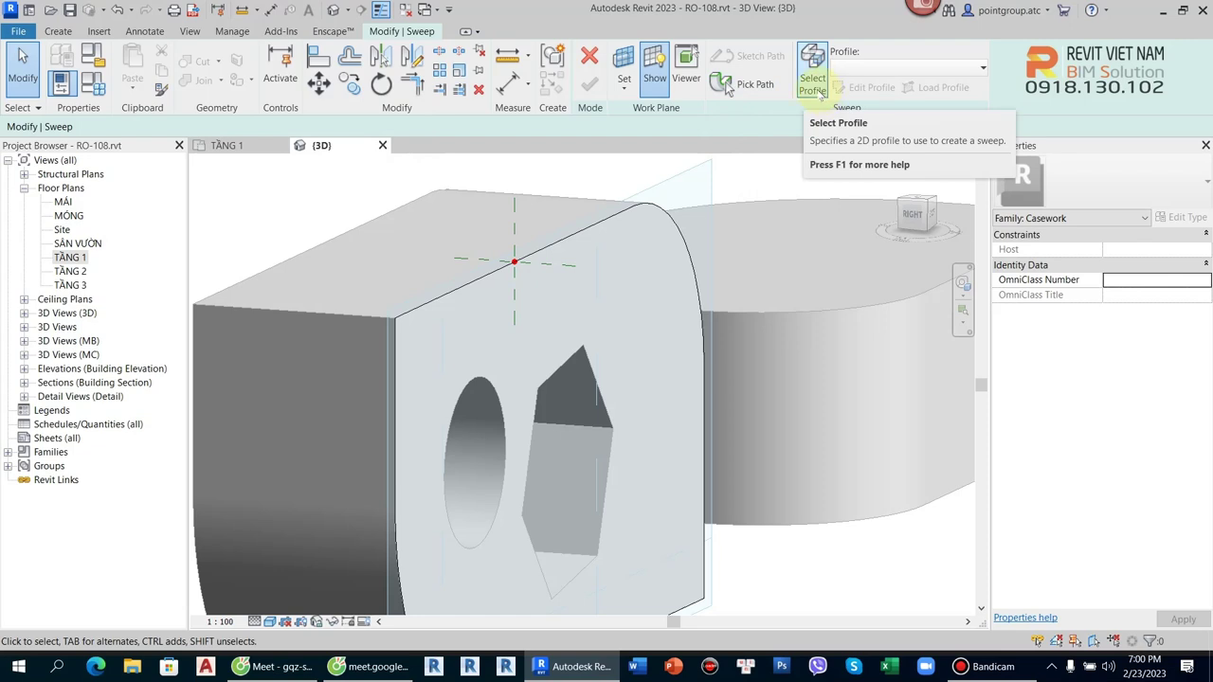
{"action": "left_click", "coordinate": [816, 85]}
{"action": "key", "text": "Escape"}
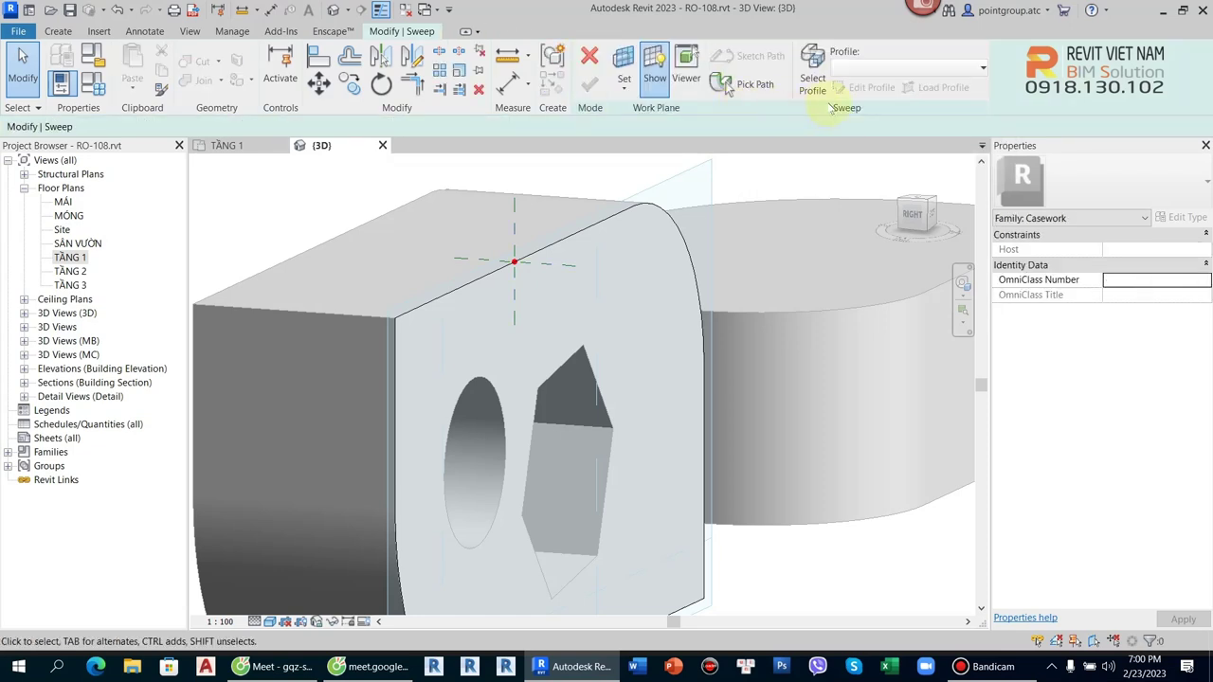
{"action": "left_click", "coordinate": [862, 69]}
{"action": "left_click", "coordinate": [817, 84]}
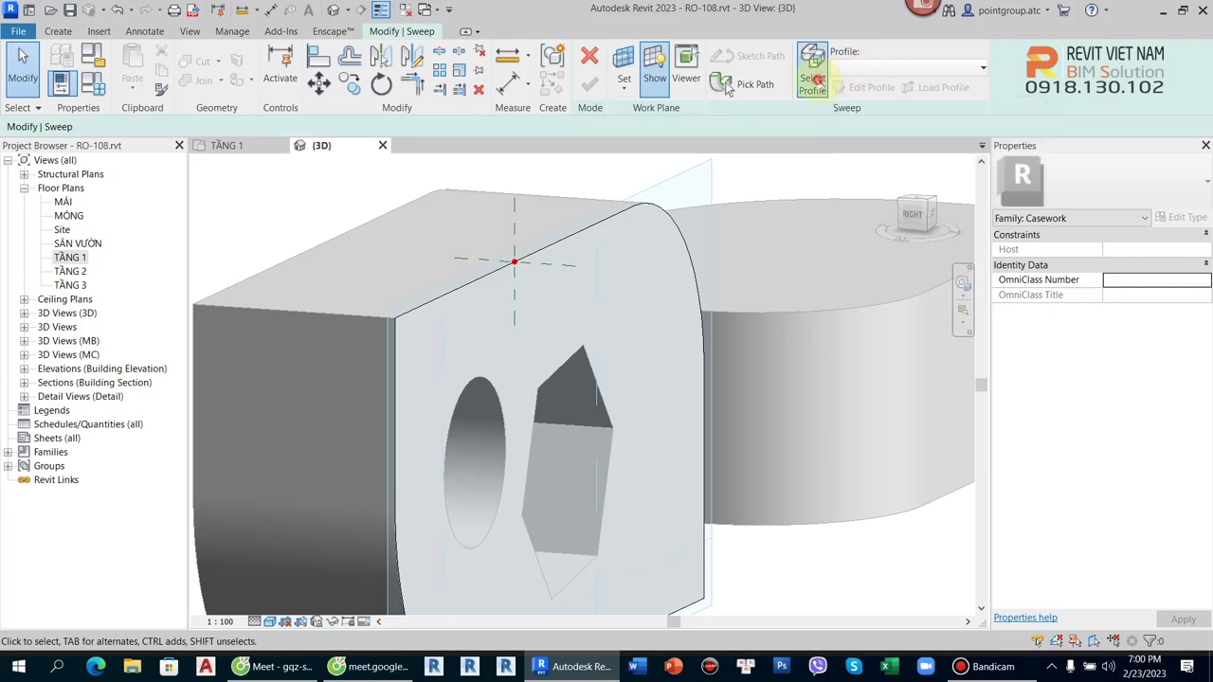
{"action": "key", "text": "Escape"}
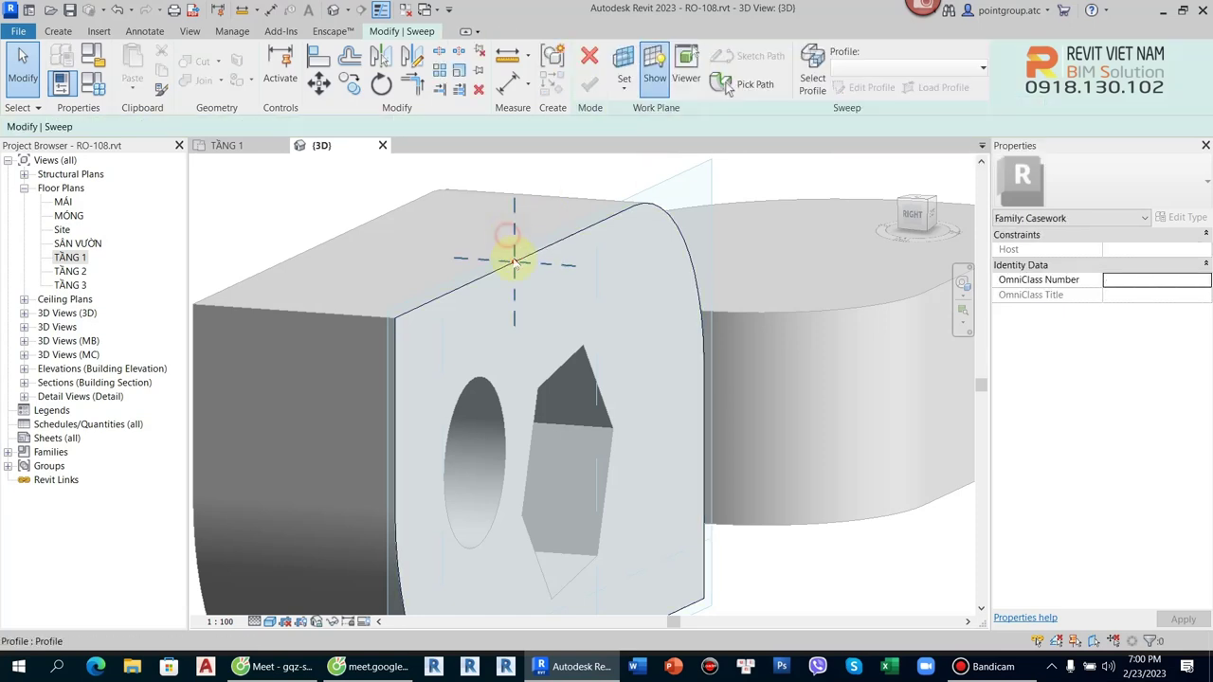
{"action": "left_click", "coordinate": [513, 262]}
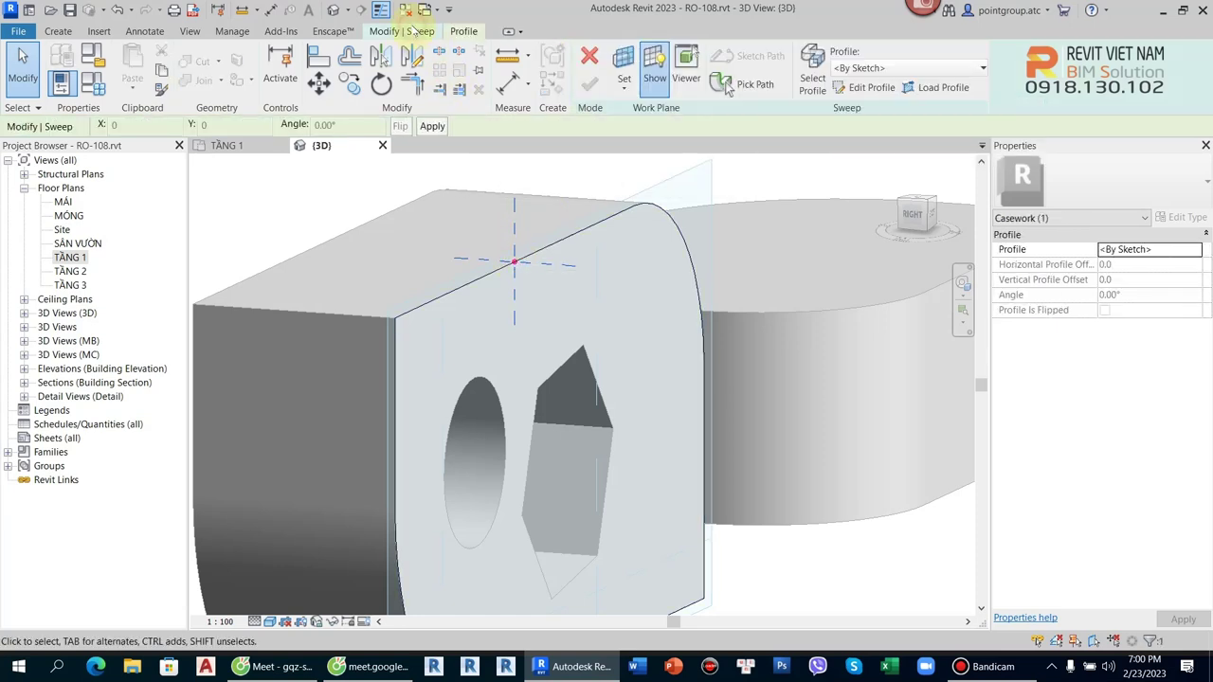
- Sketch a closed quarter-round sweep profile from an arc and two straight lines
{"action": "left_click", "coordinate": [864, 85]}
{"action": "scroll", "coordinate": [483, 277], "scroll_direction": "up", "scroll_amount": 3}
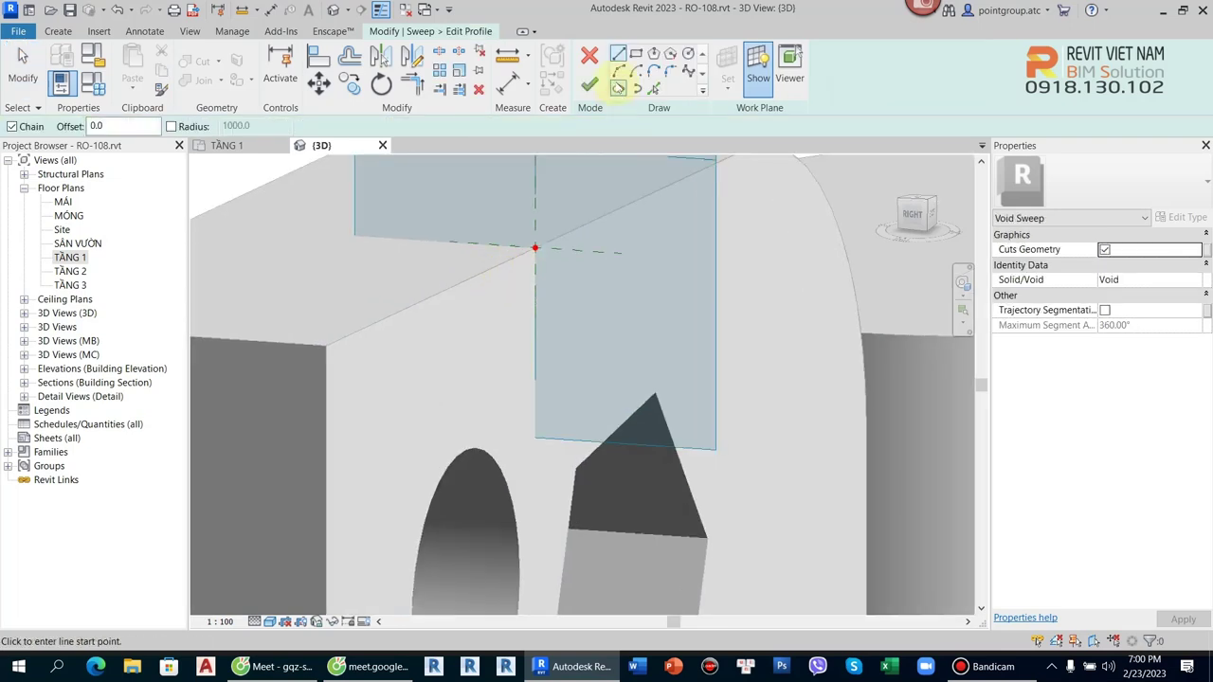
{"action": "key", "text": "l"}
{"action": "key", "text": "i"}
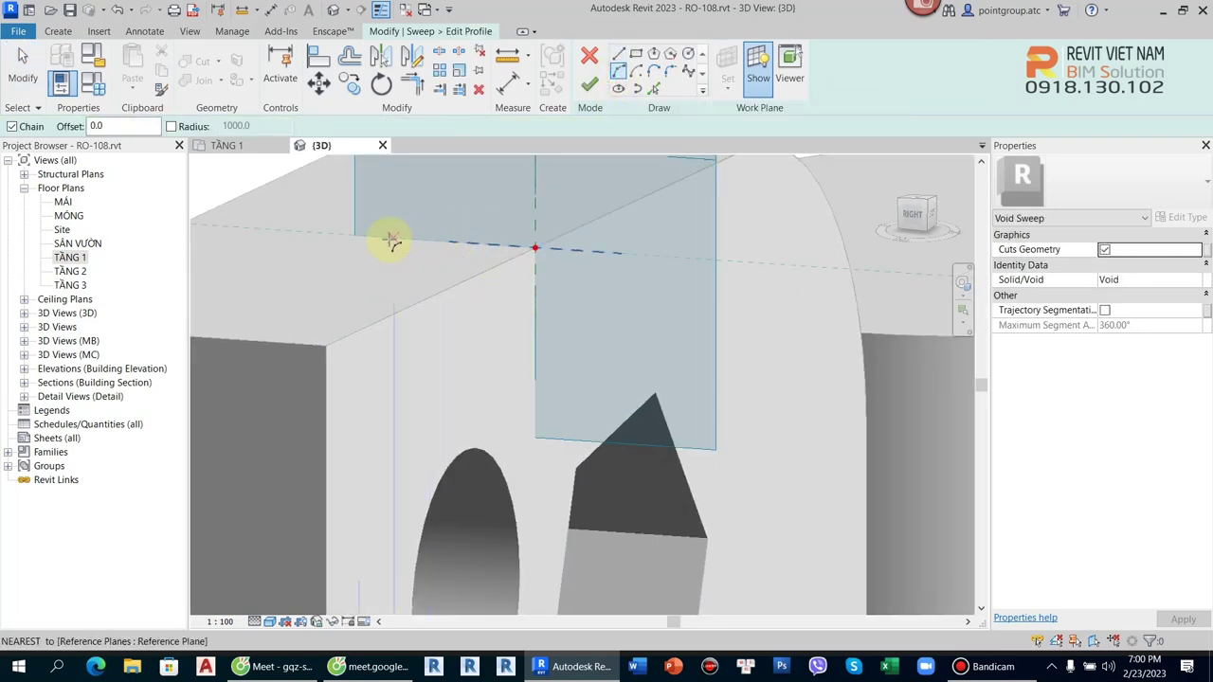
{"action": "left_click", "coordinate": [393, 242]}
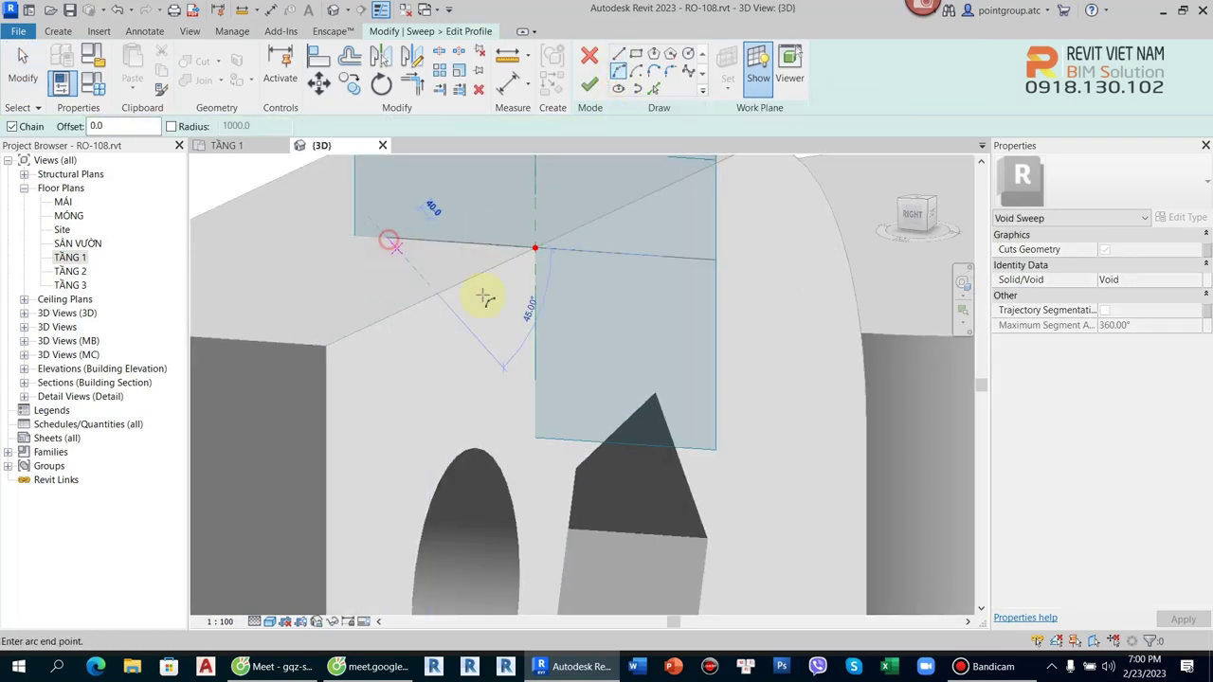
{"action": "left_click", "coordinate": [536, 410]}
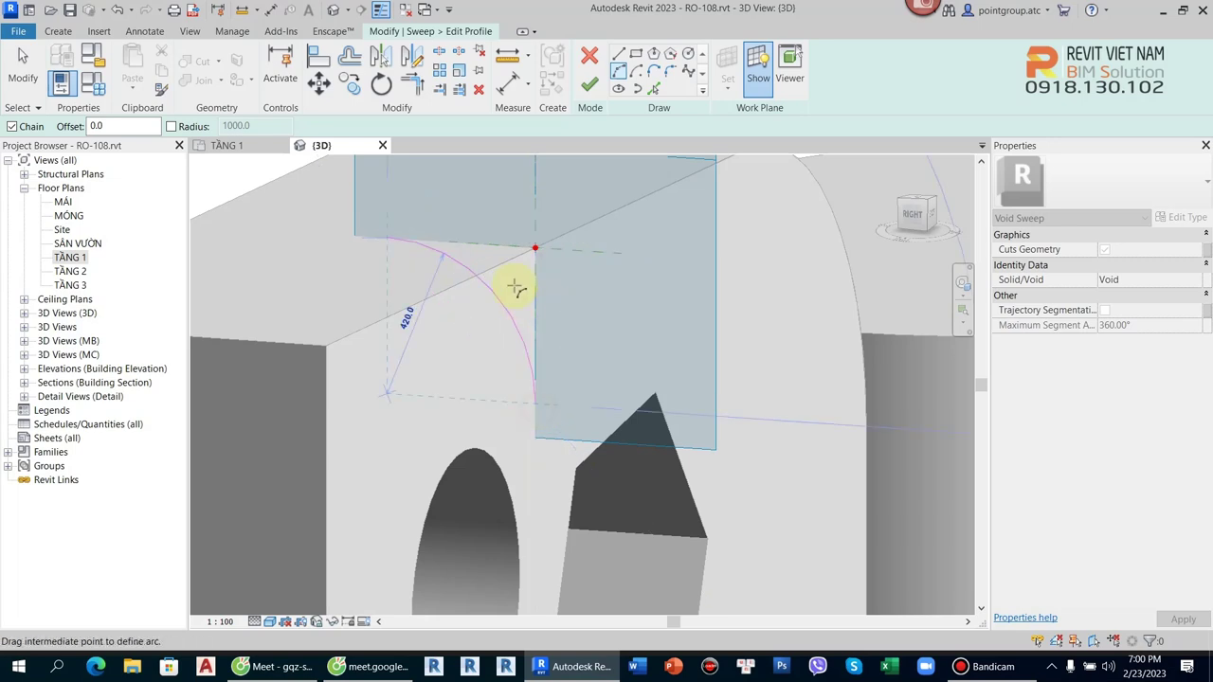
{"action": "left_click", "coordinate": [500, 291]}
{"action": "left_click", "coordinate": [618, 54]}
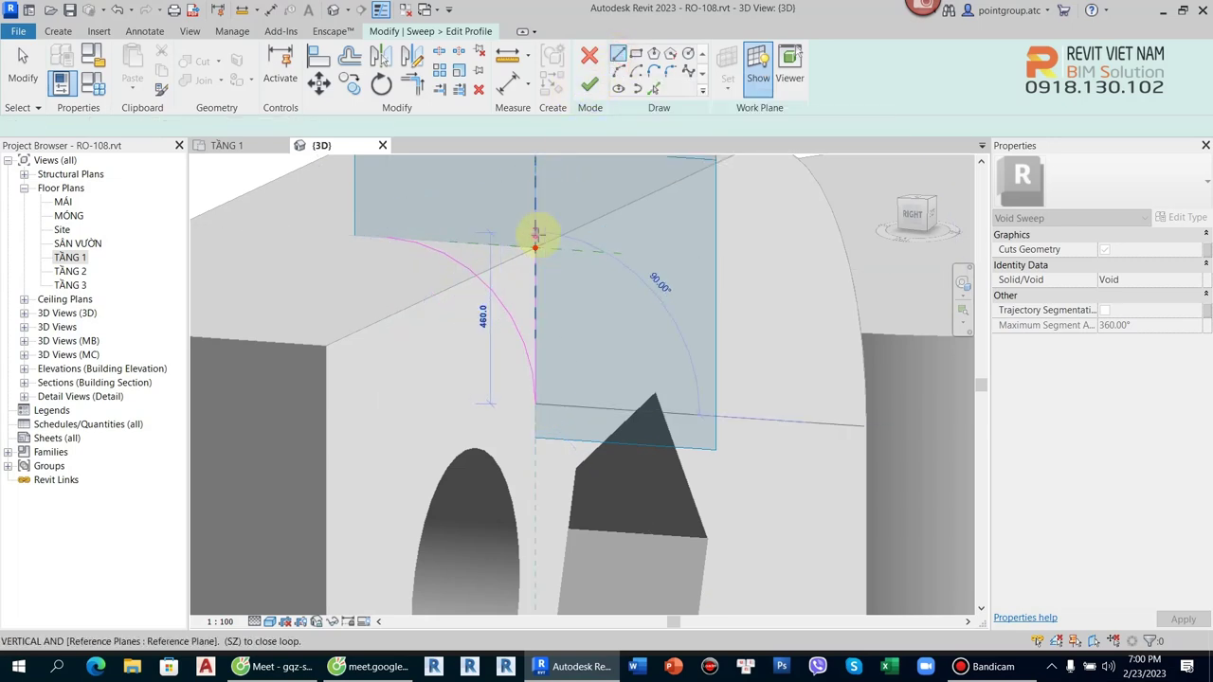
{"action": "left_click", "coordinate": [534, 248]}
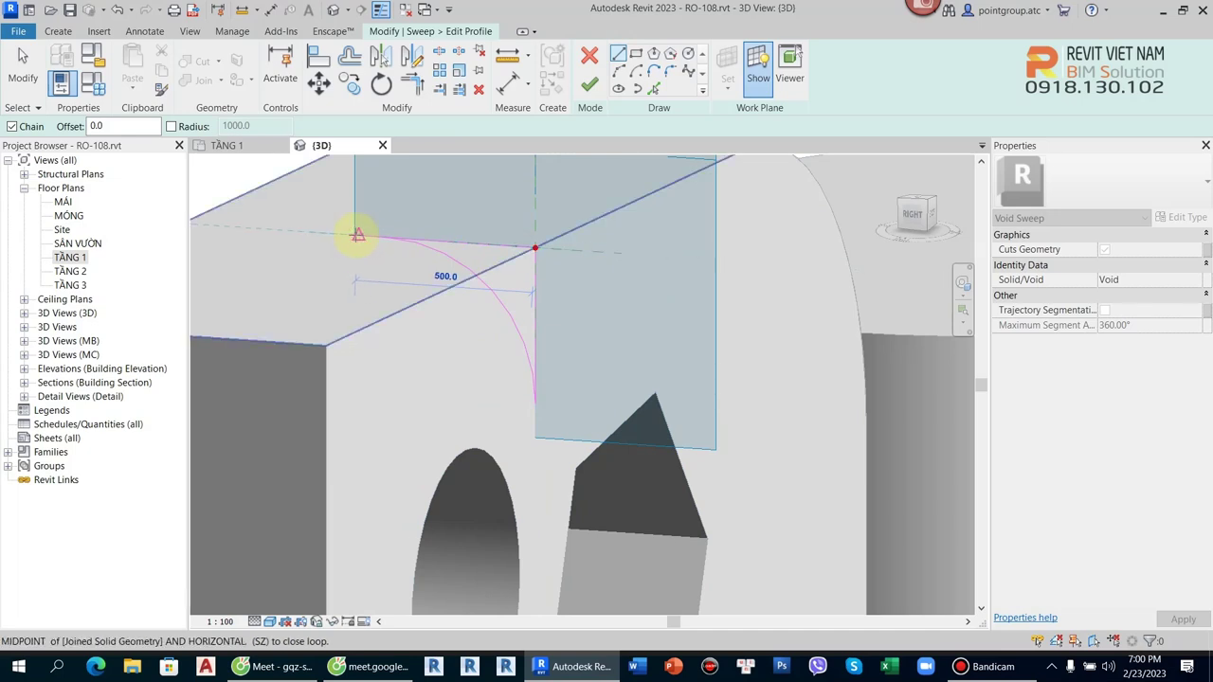
{"action": "left_click", "coordinate": [358, 235]}
{"action": "key", "text": "Escape"}
{"action": "key", "text": "Escape"}
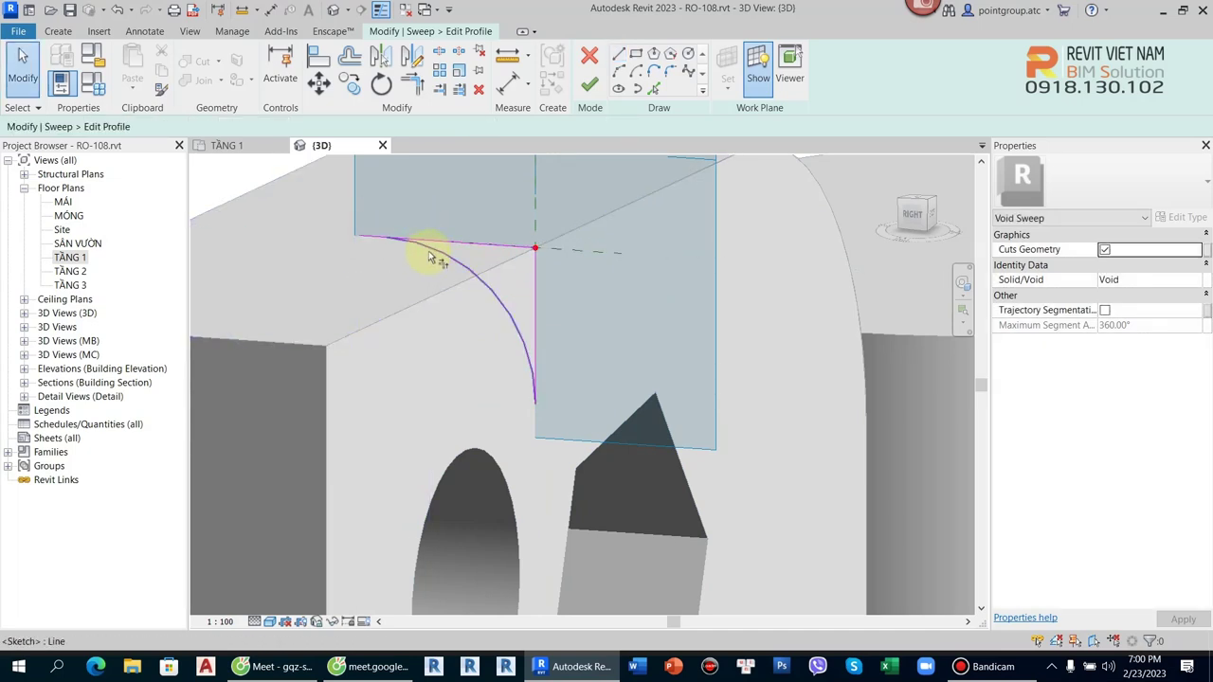
{"action": "left_click", "coordinate": [448, 239]}
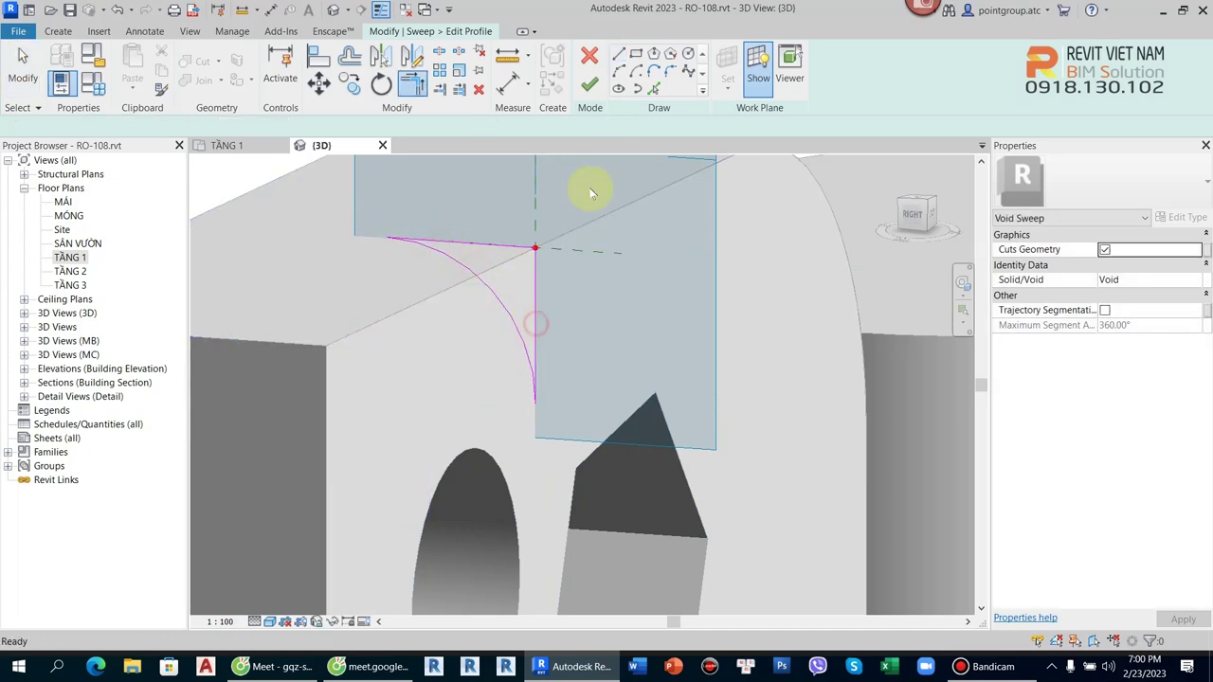
- Finish the profile and the void sweep, then inspect the rounded edge
{"action": "left_click", "coordinate": [589, 84]}
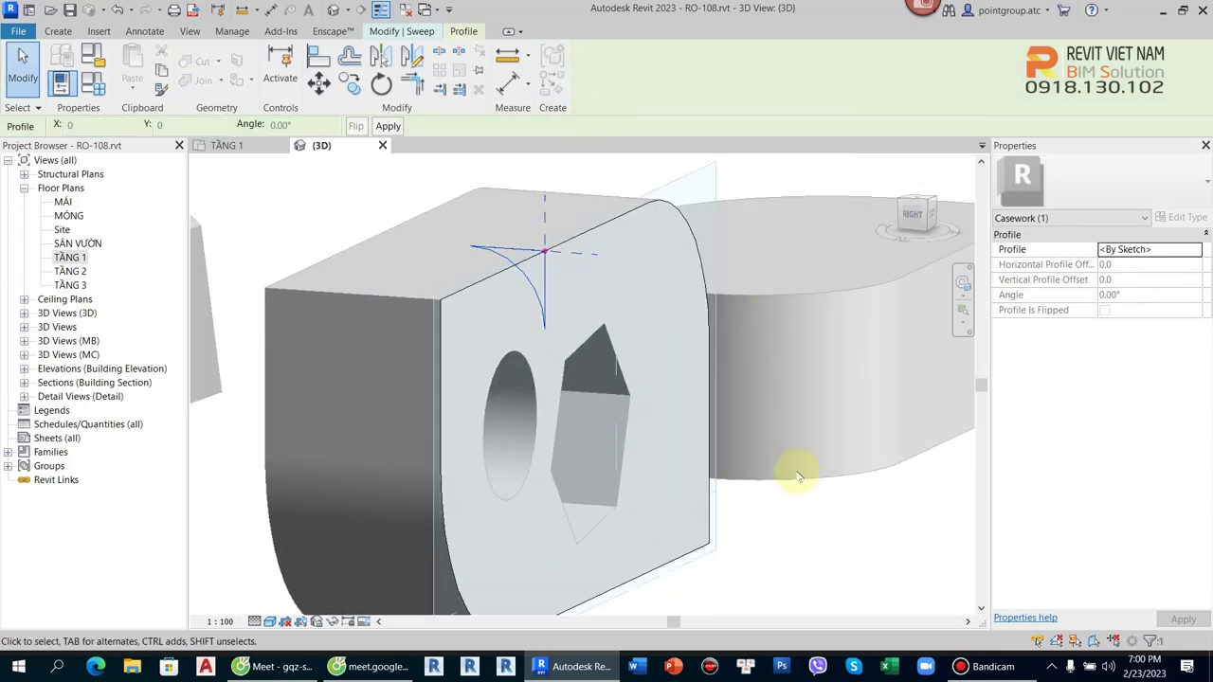
{"action": "left_click", "coordinate": [590, 84]}
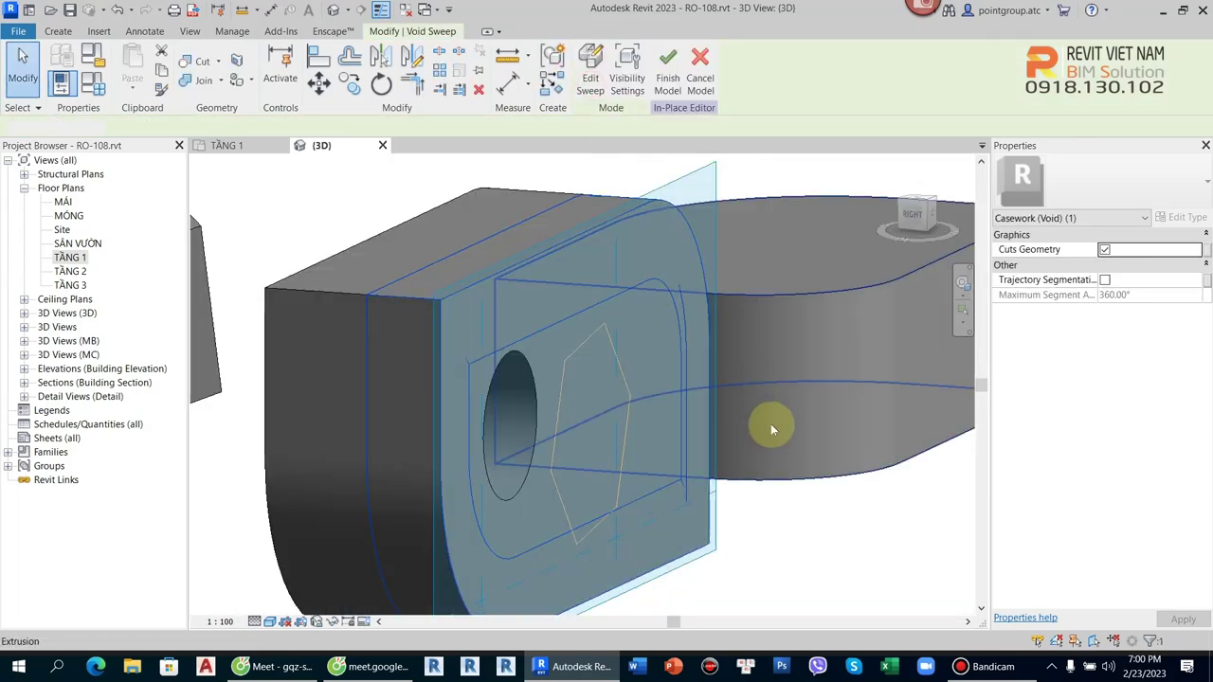
{"action": "left_click", "coordinate": [736, 361]}
{"action": "mouse_move", "coordinate": [736, 361]}
{"action": "middle_mouse_down", "text": "shift"}
{"action": "mouse_move", "coordinate": [663, 433]}
{"action": "mouse_move", "coordinate": [628, 495]}
{"action": "mouse_move", "coordinate": [629, 549]}
{"action": "mouse_move", "coordinate": [689, 484]}
{"action": "mouse_move", "coordinate": [563, 225]}
{"action": "middle_mouse_up", "text": "shift"}
{"action": "key", "text": "Escape"}
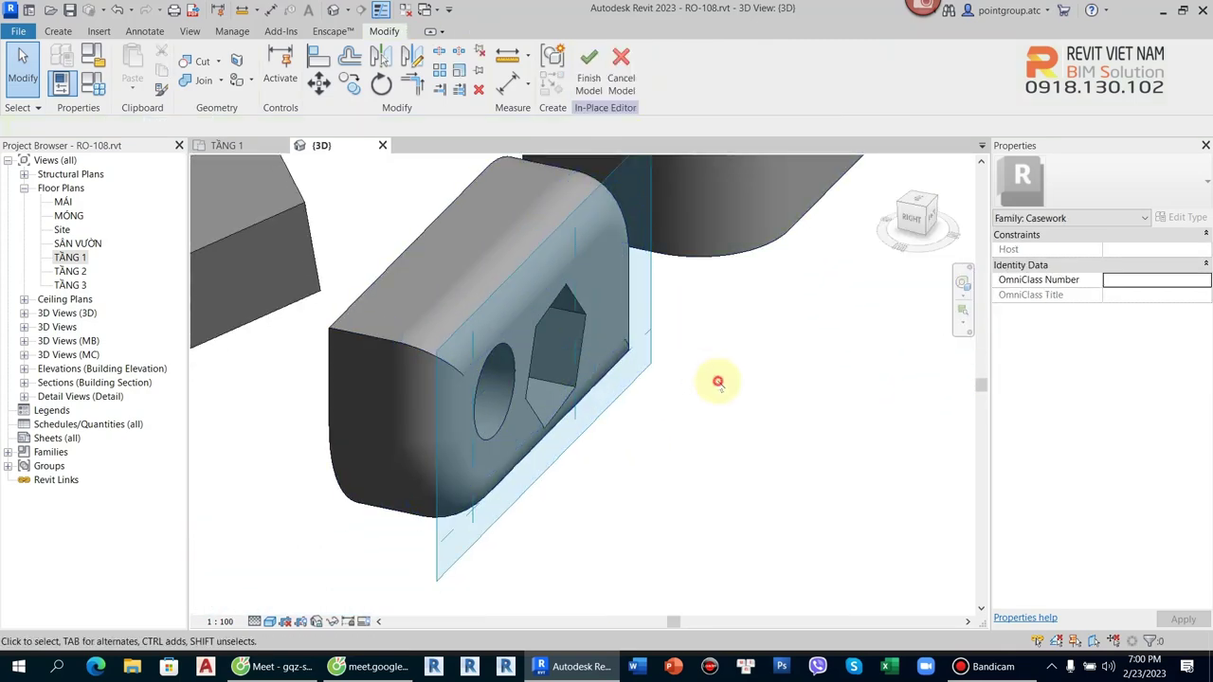
- Hide the work plane and orbit to view the block from below and behind
{"action": "left_click", "coordinate": [58, 32]}
{"action": "left_click", "coordinate": [965, 67]}
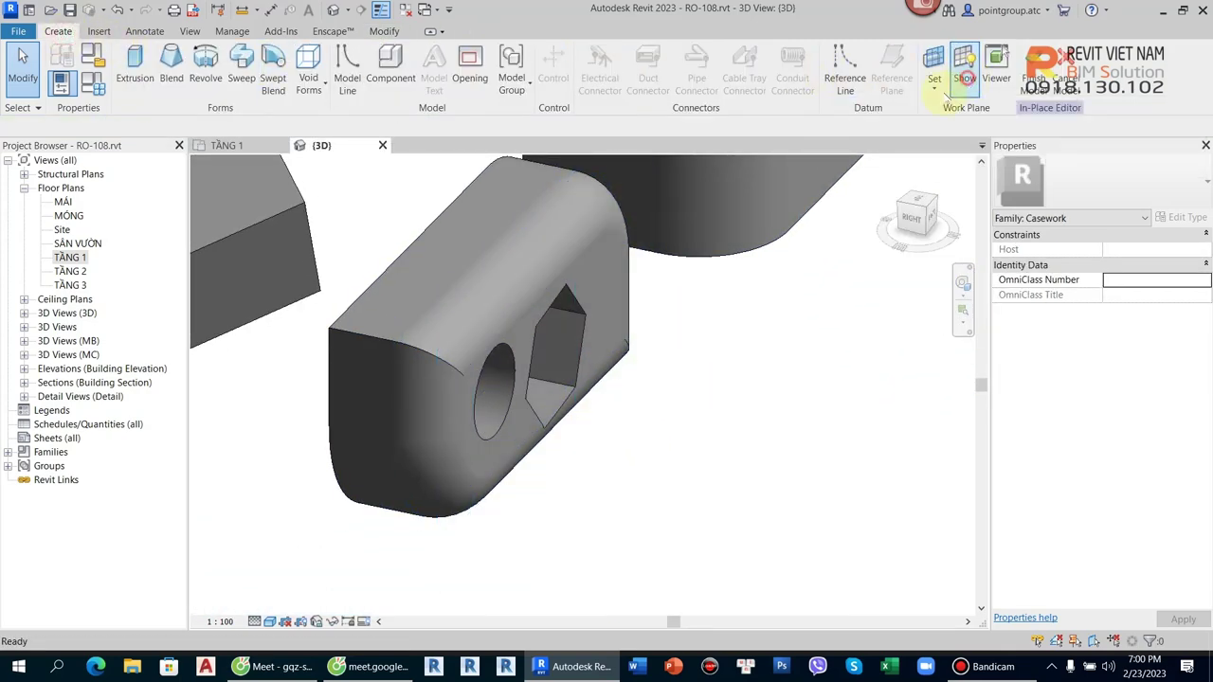
{"action": "mouse_move", "coordinate": [622, 412]}
{"action": "middle_mouse_down", "text": "shift"}
{"action": "mouse_move", "coordinate": [580, 270]}
{"action": "mouse_move", "coordinate": [347, 378]}
{"action": "middle_mouse_up", "text": "shift"}
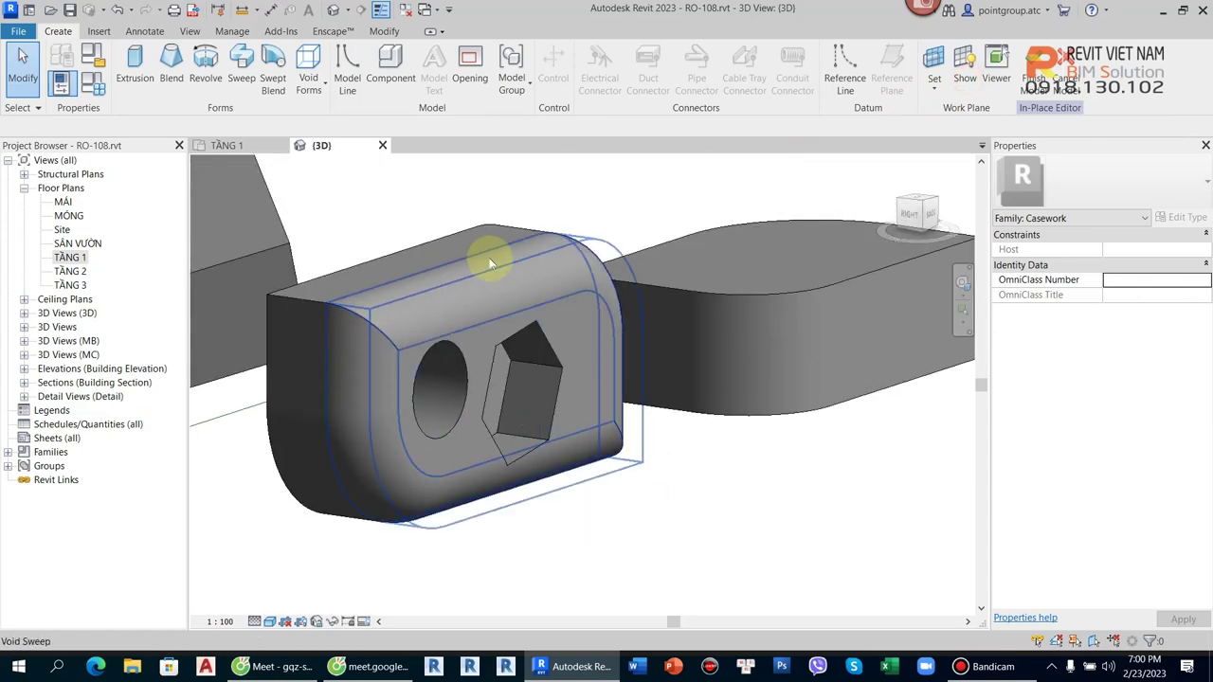
{"action": "mouse_move", "coordinate": [489, 257]}
{"action": "middle_mouse_down", "text": "shift"}
{"action": "mouse_move", "coordinate": [638, 352]}
{"action": "mouse_move", "coordinate": [503, 477]}
{"action": "middle_mouse_up", "text": "shift"}
{"action": "scroll", "coordinate": [358, 265], "scroll_direction": "up", "scroll_amount": 2}
{"action": "scroll", "coordinate": [386, 333], "scroll_direction": "up", "scroll_amount": 3}
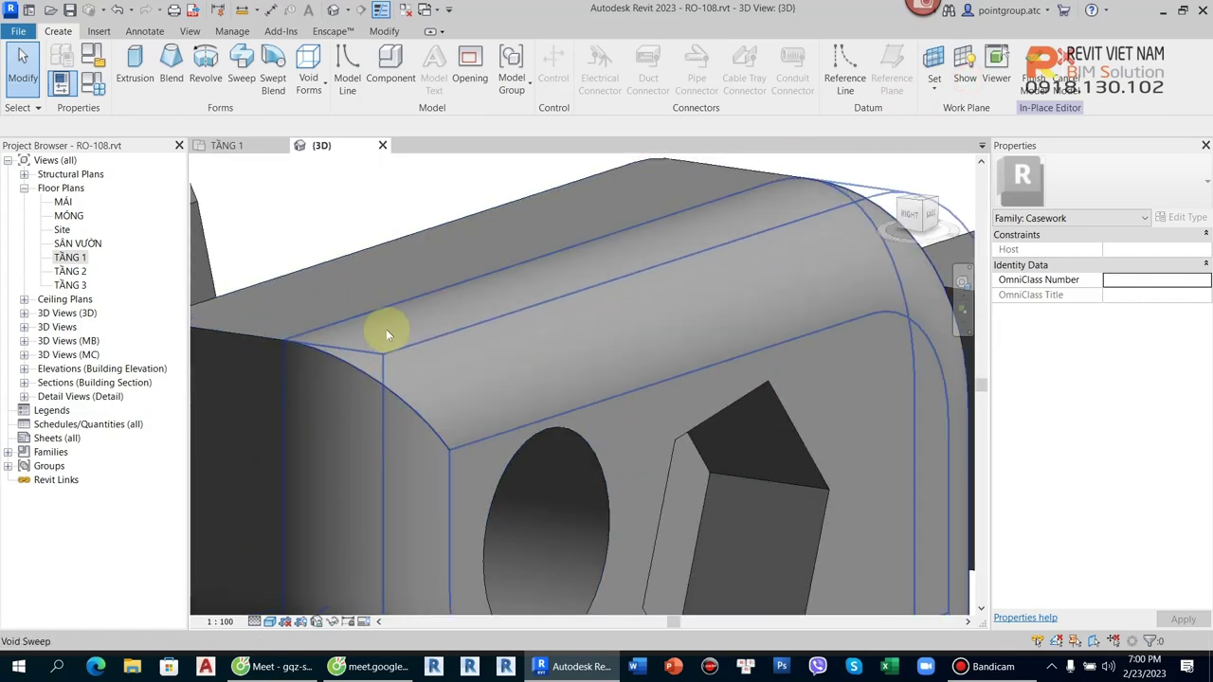
{"action": "scroll", "coordinate": [530, 313], "scroll_direction": "down", "scroll_amount": 5}
{"action": "middle_click_drag", "start_coordinate": [616, 297], "coordinate": [672, 455], "text": "shift"}
- Zoom and orbit to a centred corner view of the three shapes
{"action": "scroll", "coordinate": [558, 490], "scroll_direction": "up", "scroll_amount": 3}
{"action": "middle_click_drag", "start_coordinate": [558, 490], "coordinate": [605, 476]}
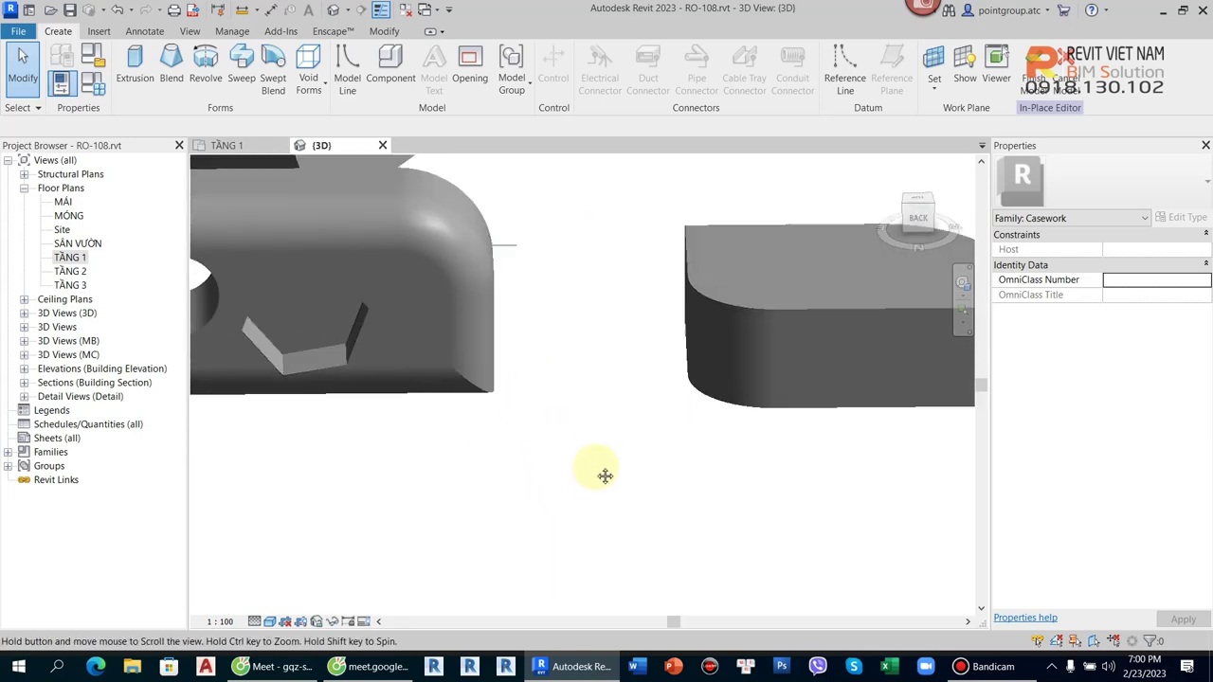
{"action": "scroll", "coordinate": [522, 317], "scroll_direction": "up", "scroll_amount": 3}
{"action": "scroll", "coordinate": [820, 317], "scroll_direction": "up", "scroll_amount": 2}
{"action": "scroll", "coordinate": [748, 284], "scroll_direction": "down", "scroll_amount": 5}
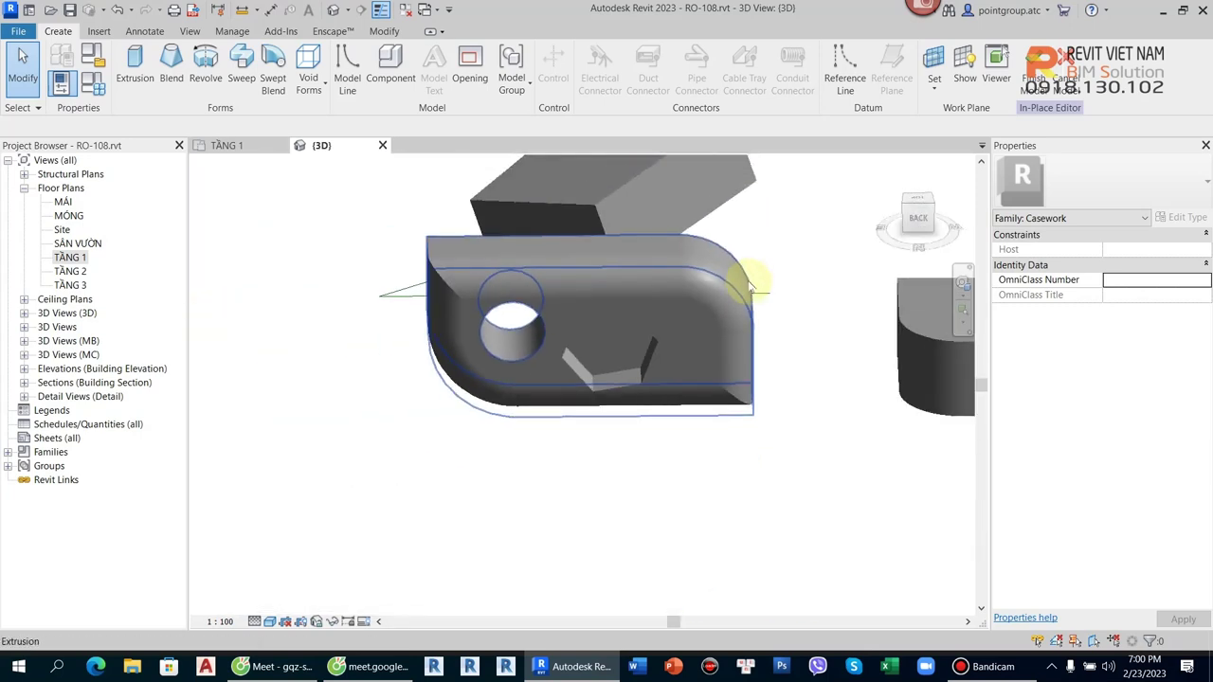
{"action": "scroll", "coordinate": [749, 284], "scroll_direction": "down", "scroll_amount": 2}
{"action": "mouse_move", "coordinate": [748, 284]}
{"action": "middle_mouse_down", "text": "shift"}
{"action": "mouse_move", "coordinate": [834, 373]}
{"action": "mouse_move", "coordinate": [736, 420]}
{"action": "mouse_move", "coordinate": [658, 293]}
{"action": "middle_mouse_up", "text": "shift"}
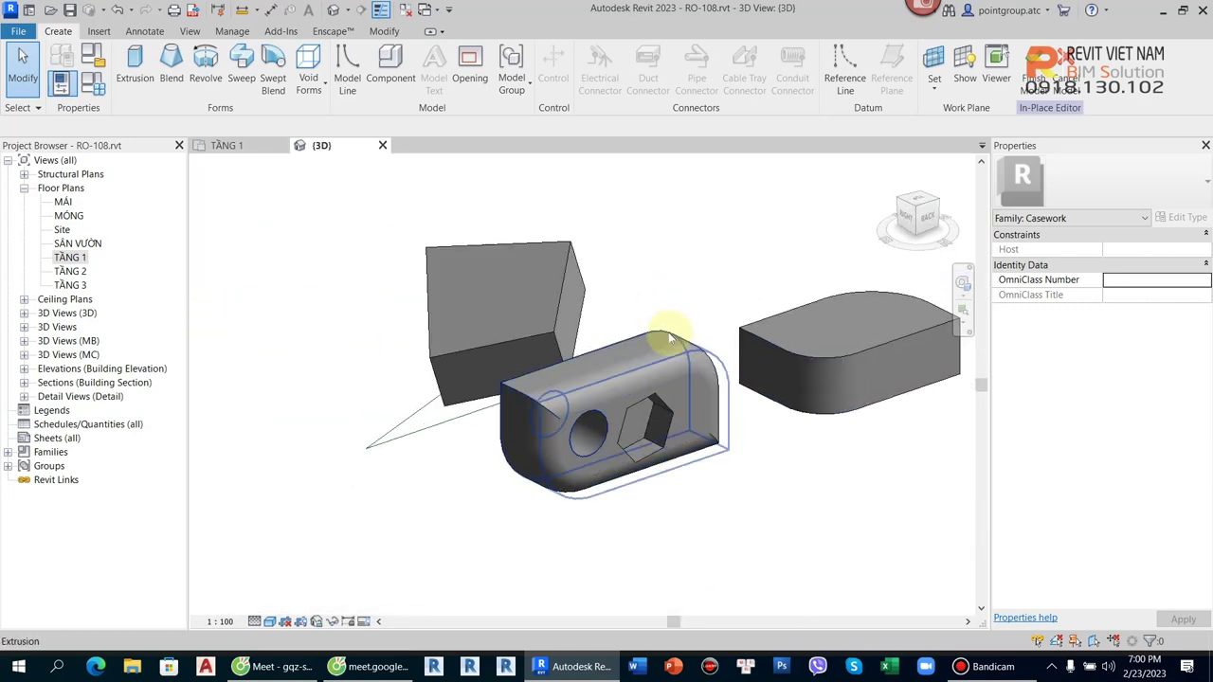
{"action": "scroll", "coordinate": [669, 337], "scroll_direction": "down", "scroll_amount": 2}
{"action": "scroll", "coordinate": [628, 319], "scroll_direction": "up", "scroll_amount": 5}
{"action": "scroll", "coordinate": [392, 339], "scroll_direction": "down", "scroll_amount": 1}
{"action": "scroll", "coordinate": [558, 261], "scroll_direction": "down", "scroll_amount": 3}
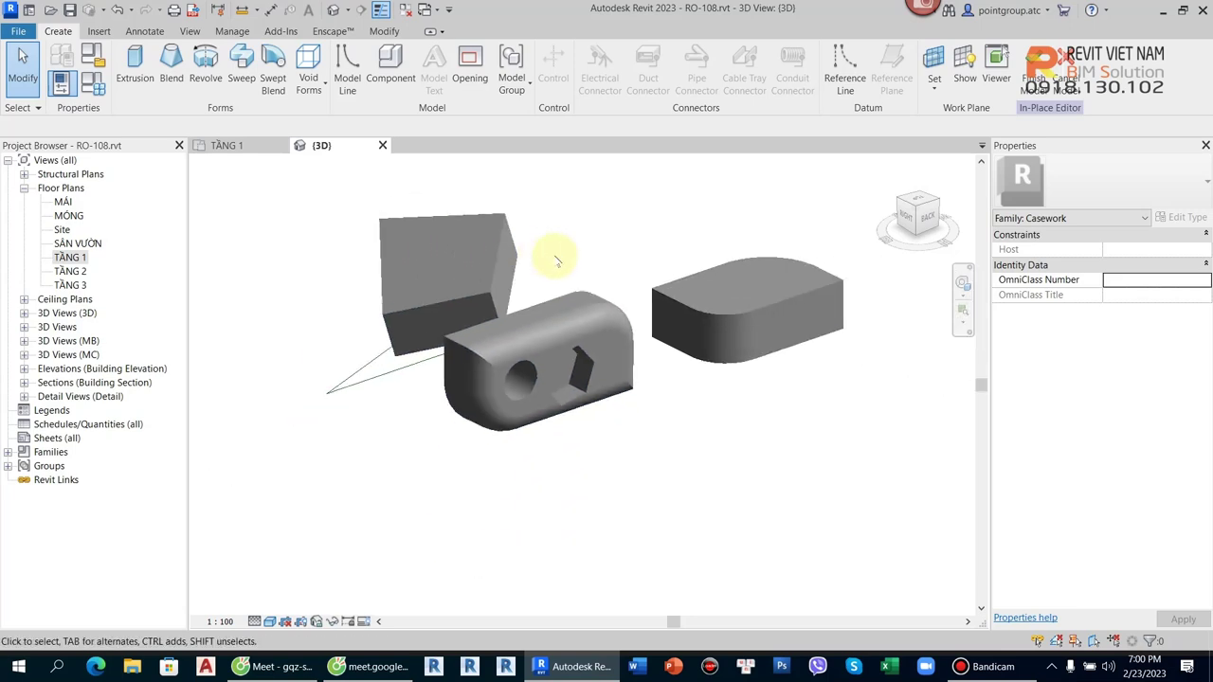
- Open the TẦNG 1 floor plan and centre the existing shapes
{"action": "double_click", "coordinate": [71, 258]}
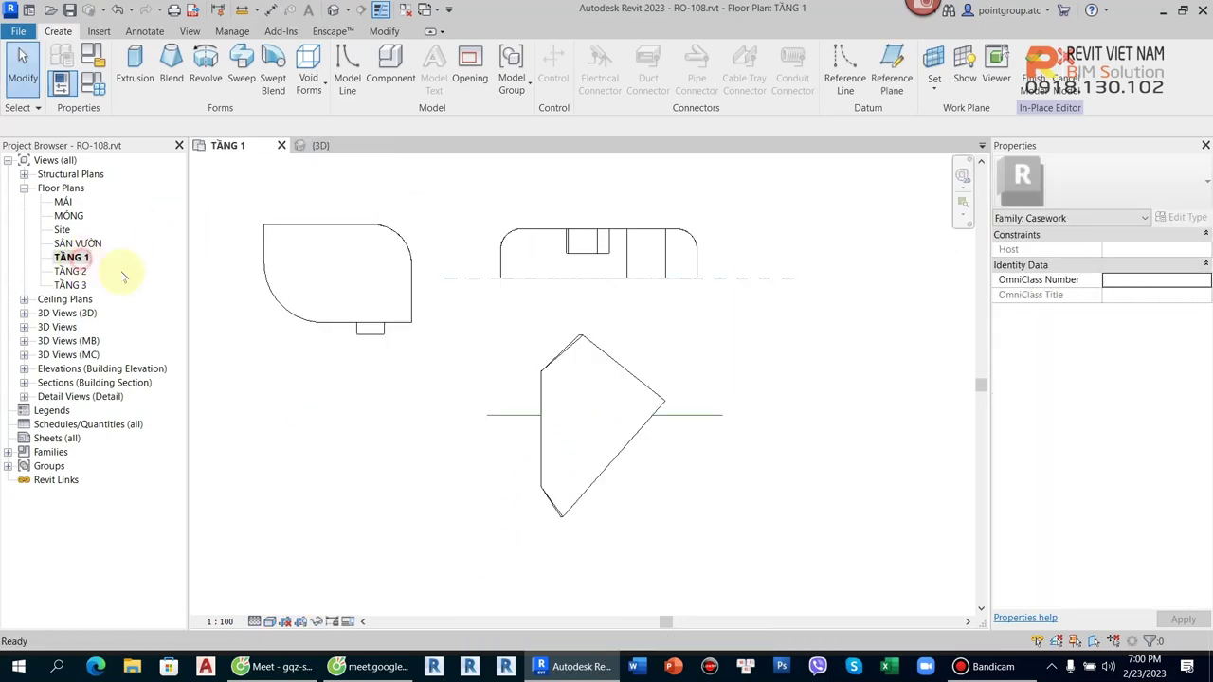
{"action": "scroll", "coordinate": [495, 306], "scroll_direction": "down", "scroll_amount": 1}
{"action": "scroll", "coordinate": [560, 314], "scroll_direction": "down", "scroll_amount": 1}
{"action": "middle_click_drag", "start_coordinate": [560, 313], "coordinate": [489, 345]}
{"action": "scroll", "coordinate": [489, 345], "scroll_direction": "up", "scroll_amount": 1}
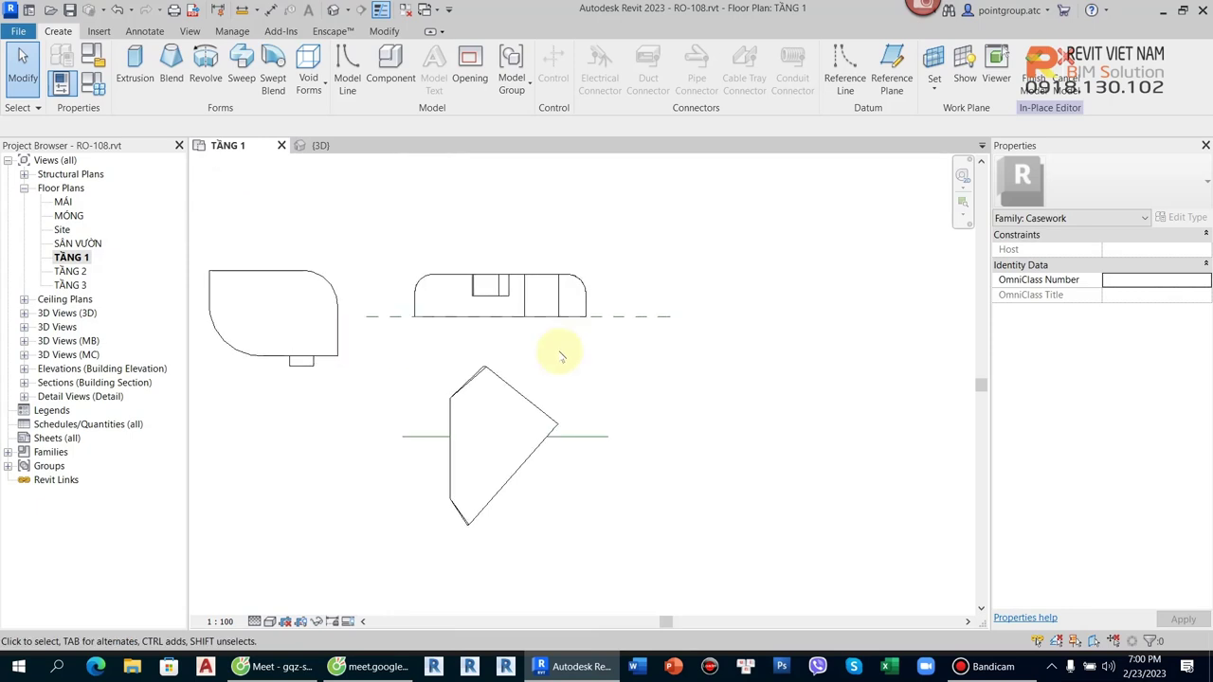
- Draw a 3700 × 1800 rectangular solid extrusion, 250 deep, right of the shapes
{"action": "left_click", "coordinate": [134, 58]}
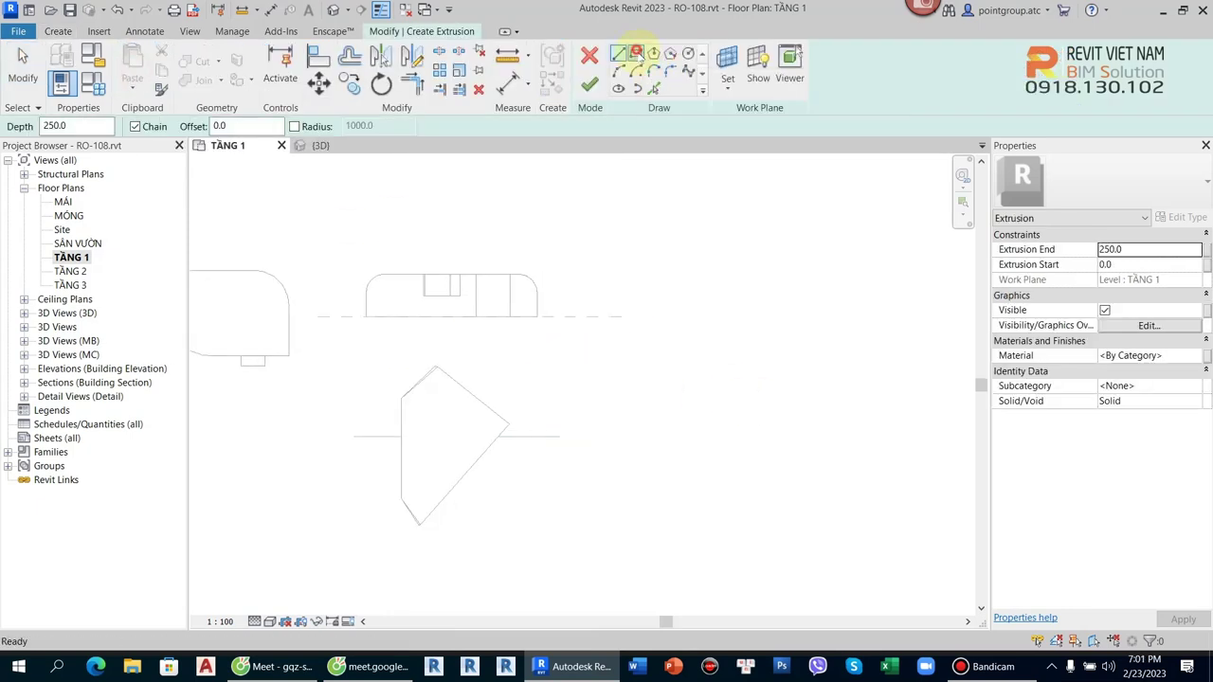
{"action": "left_click", "coordinate": [575, 340]}
{"action": "left_click", "coordinate": [733, 416]}
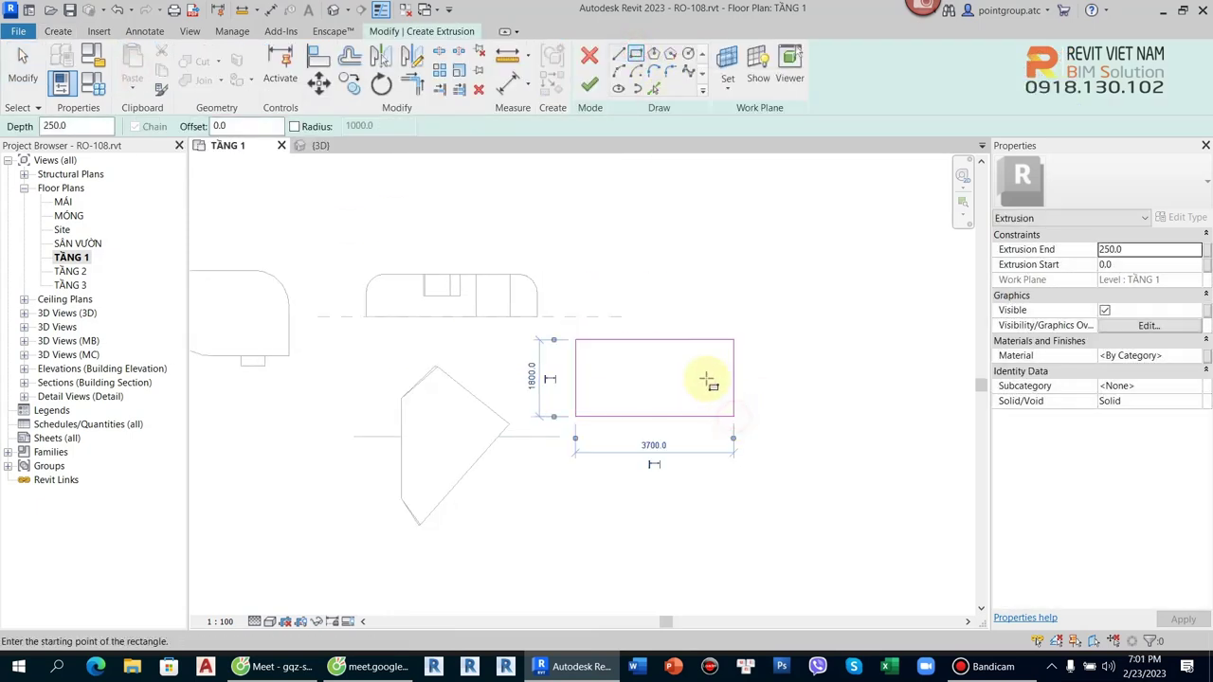
{"action": "scroll", "coordinate": [707, 385], "scroll_direction": "up", "scroll_amount": 1}
{"action": "key", "text": "Escape"}
{"action": "key", "text": "Escape"}
{"action": "middle_click_drag", "start_coordinate": [647, 381], "coordinate": [652, 334]}
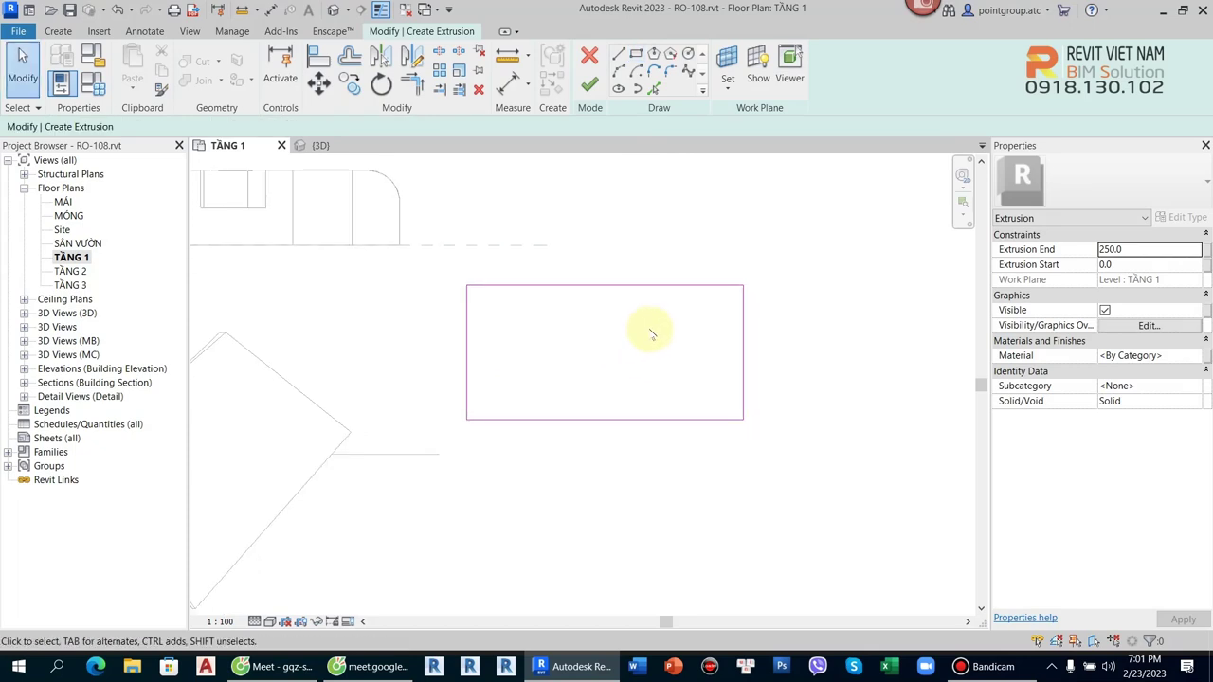
{"action": "left_click", "coordinate": [588, 84]}
{"action": "key", "text": "Escape"}
- Draw reference planes along the rectangle's left, right, bottom and top edges
{"action": "left_click", "coordinate": [492, 248]}
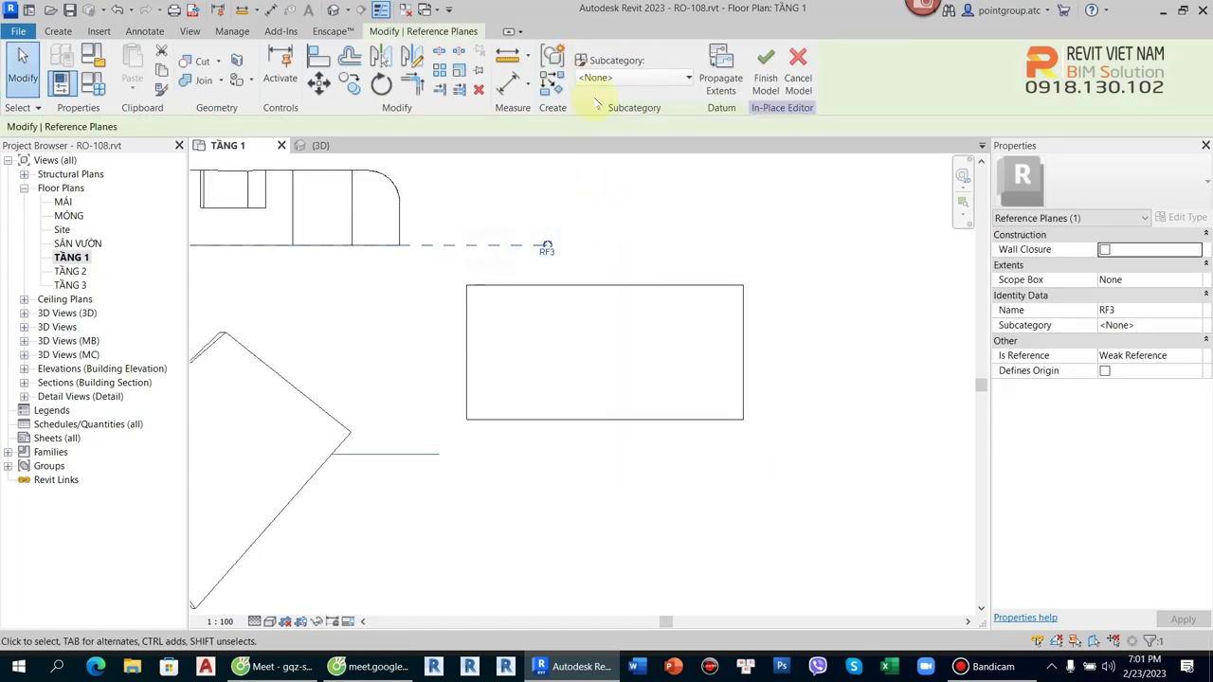
{"action": "left_click", "coordinate": [552, 84]}
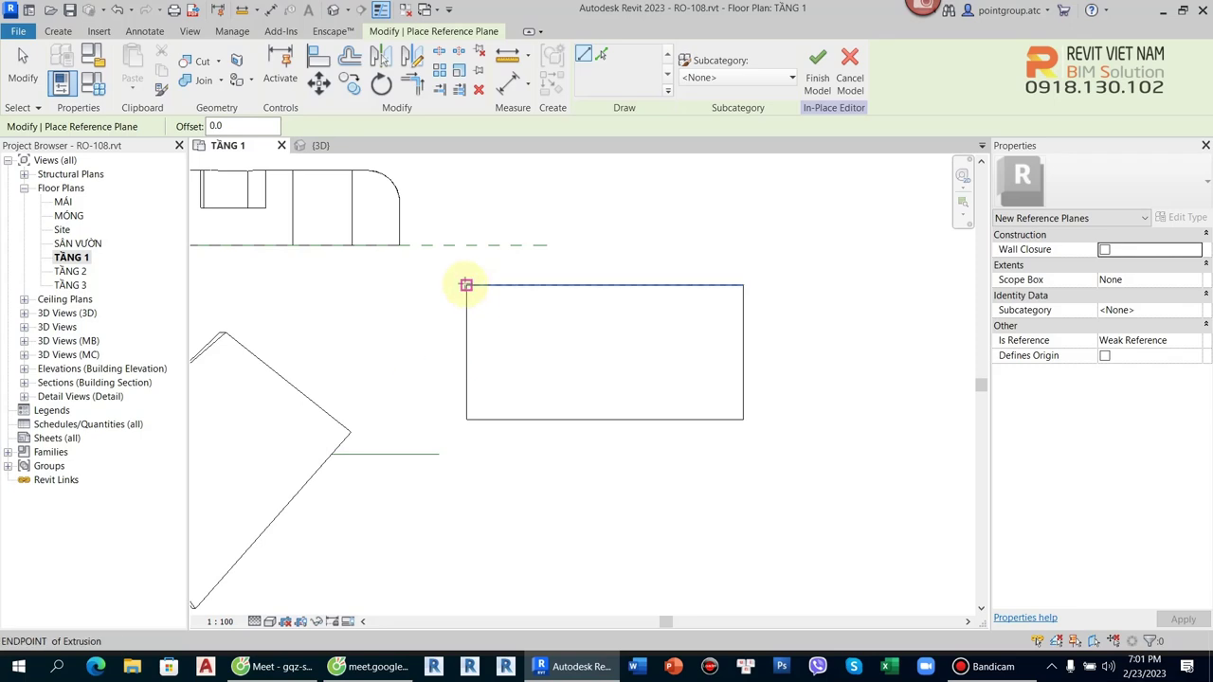
{"action": "left_click", "coordinate": [467, 285]}
{"action": "left_click", "coordinate": [466, 513]}
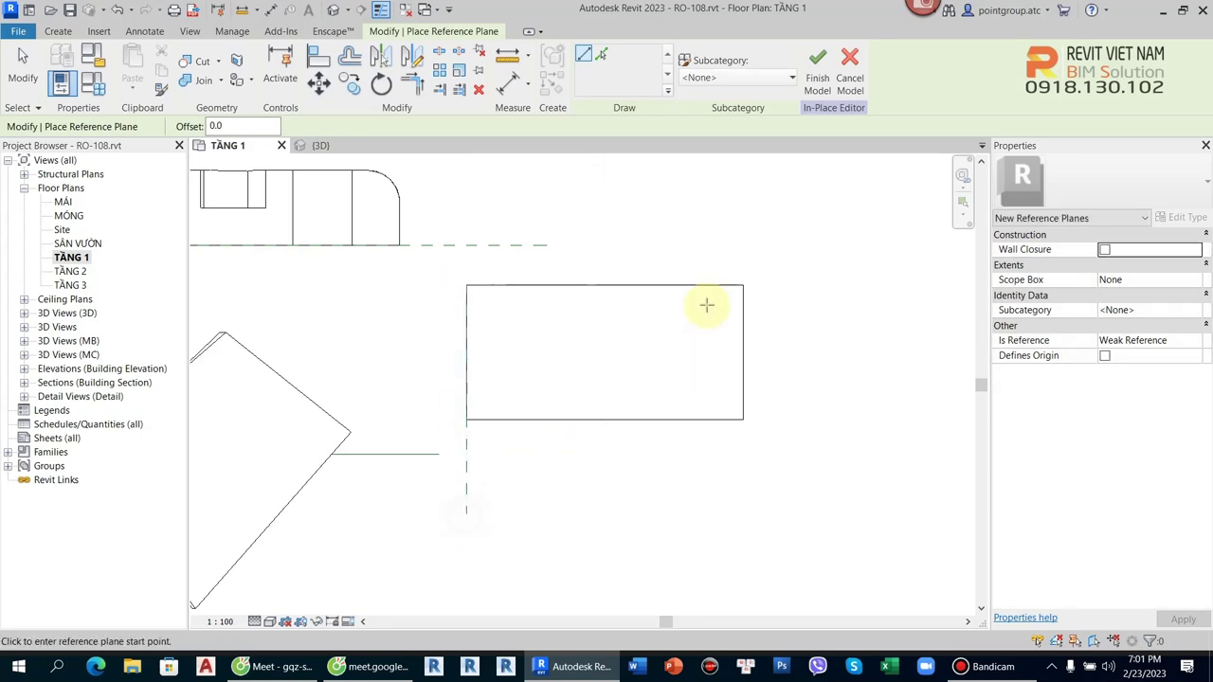
{"action": "left_click", "coordinate": [743, 285]}
{"action": "left_click", "coordinate": [744, 502]}
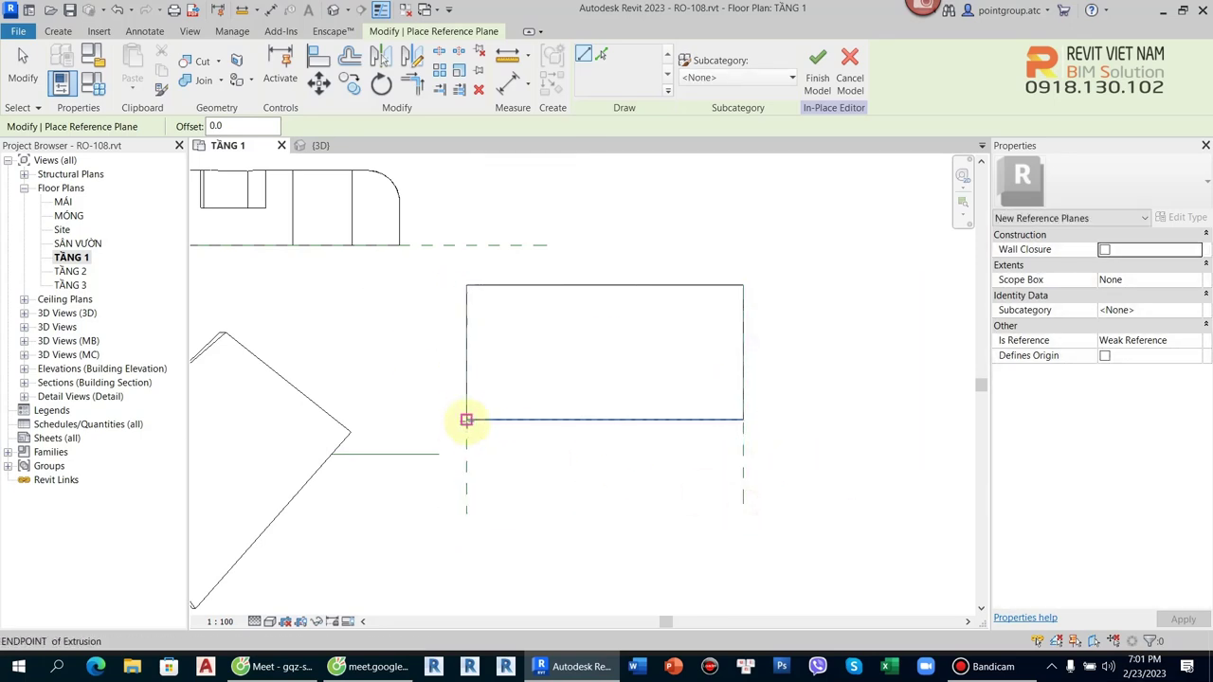
{"action": "left_click", "coordinate": [466, 419]}
{"action": "left_click", "coordinate": [854, 420]}
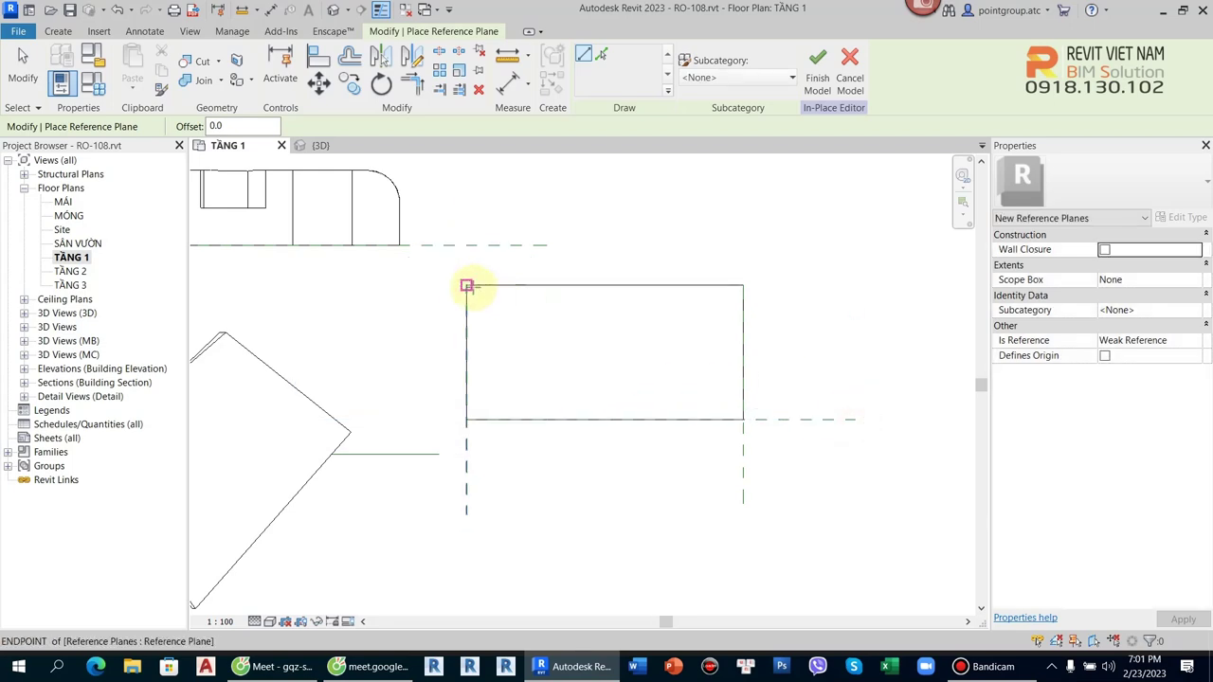
{"action": "left_click", "coordinate": [466, 284]}
{"action": "left_click", "coordinate": [866, 284]}
{"action": "key", "text": "Escape"}
{"action": "key", "text": "Escape"}
- Snap the extrusion's top edge back onto its reference plane, then start Align (AL)
{"action": "left_click", "coordinate": [600, 287]}
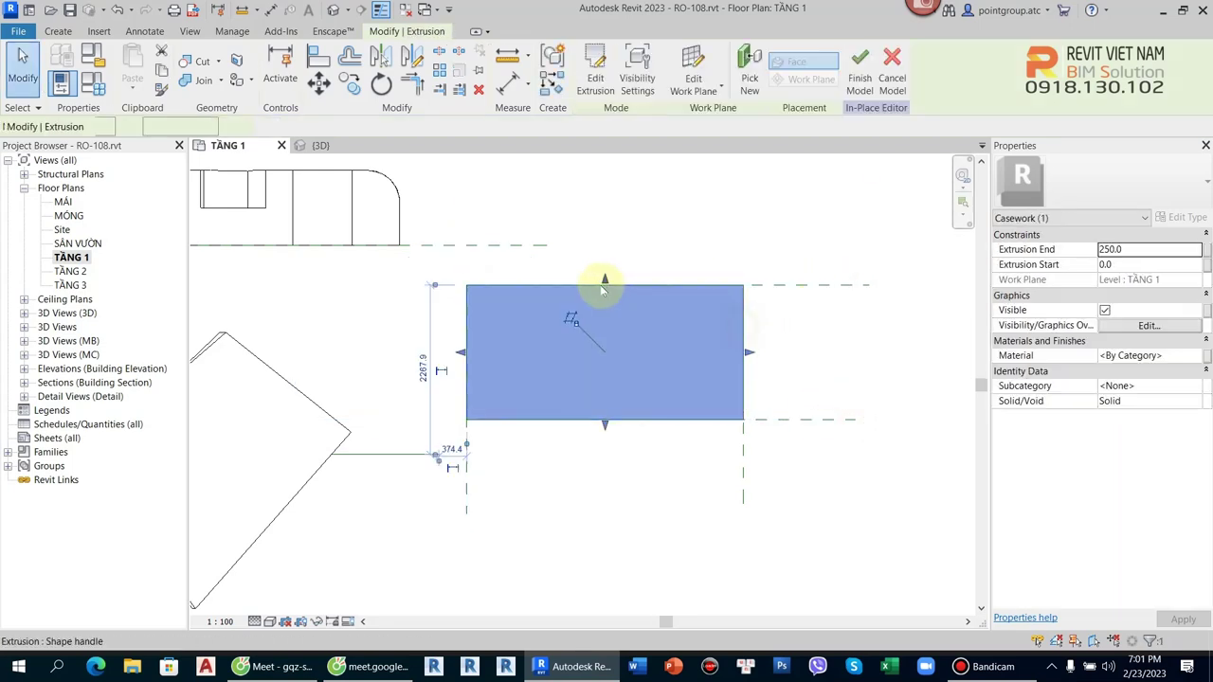
{"action": "left_click_drag", "start_coordinate": [604, 280], "coordinate": [607, 207]}
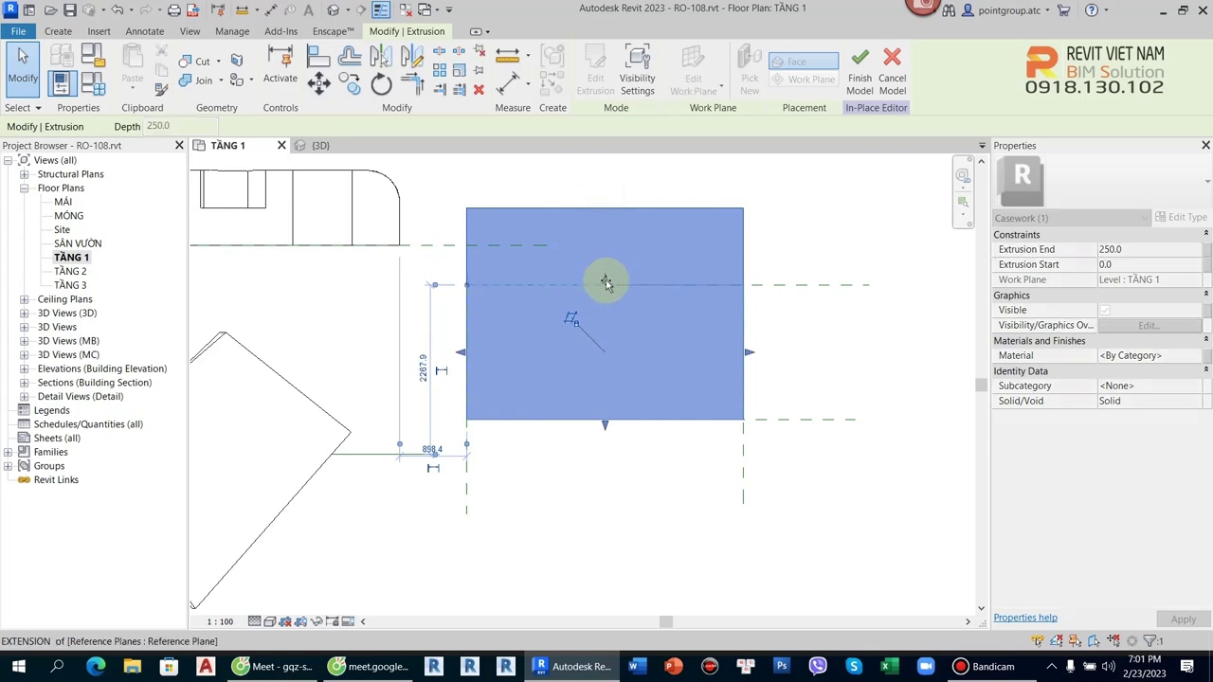
{"action": "left_click_drag", "start_coordinate": [607, 282], "coordinate": [606, 284]}
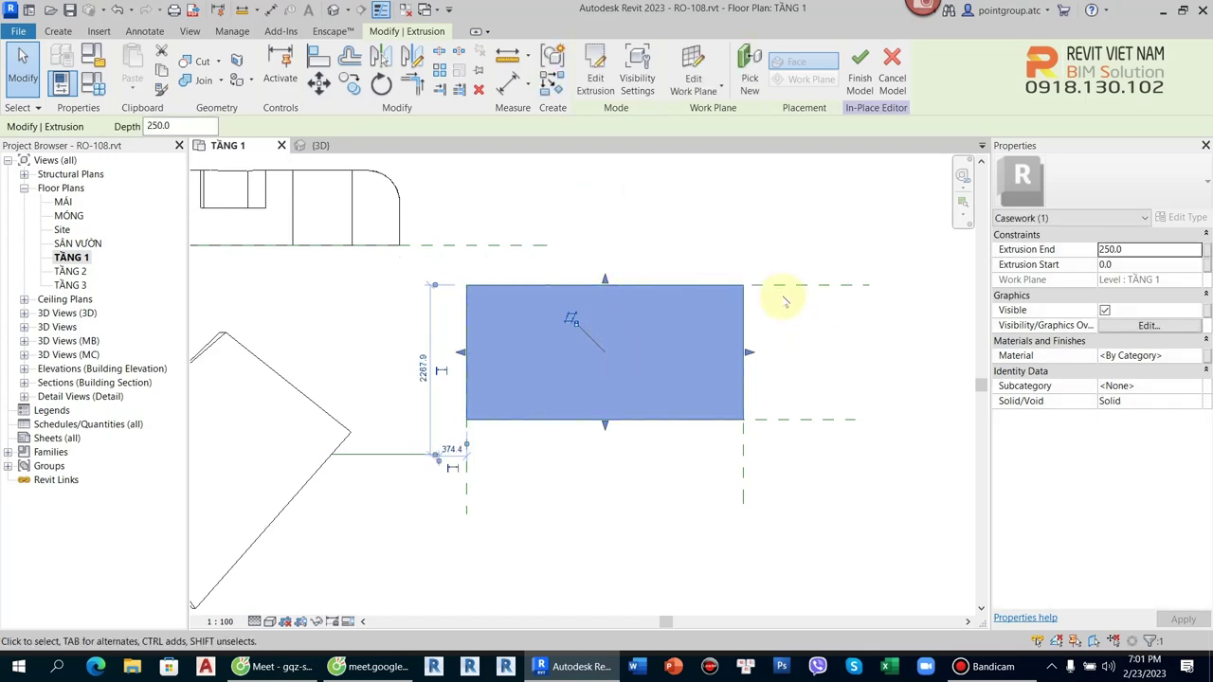
{"action": "key", "text": "Escape"}
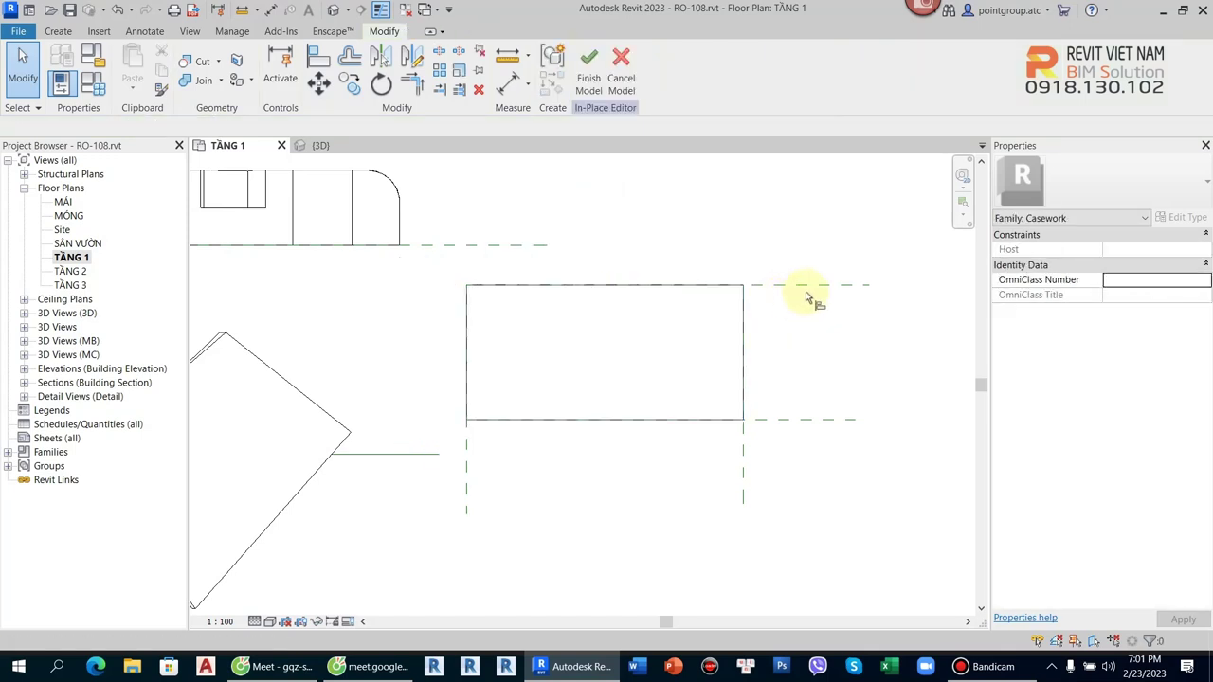
{"action": "key", "text": "a"}
{"action": "key", "text": "l"}
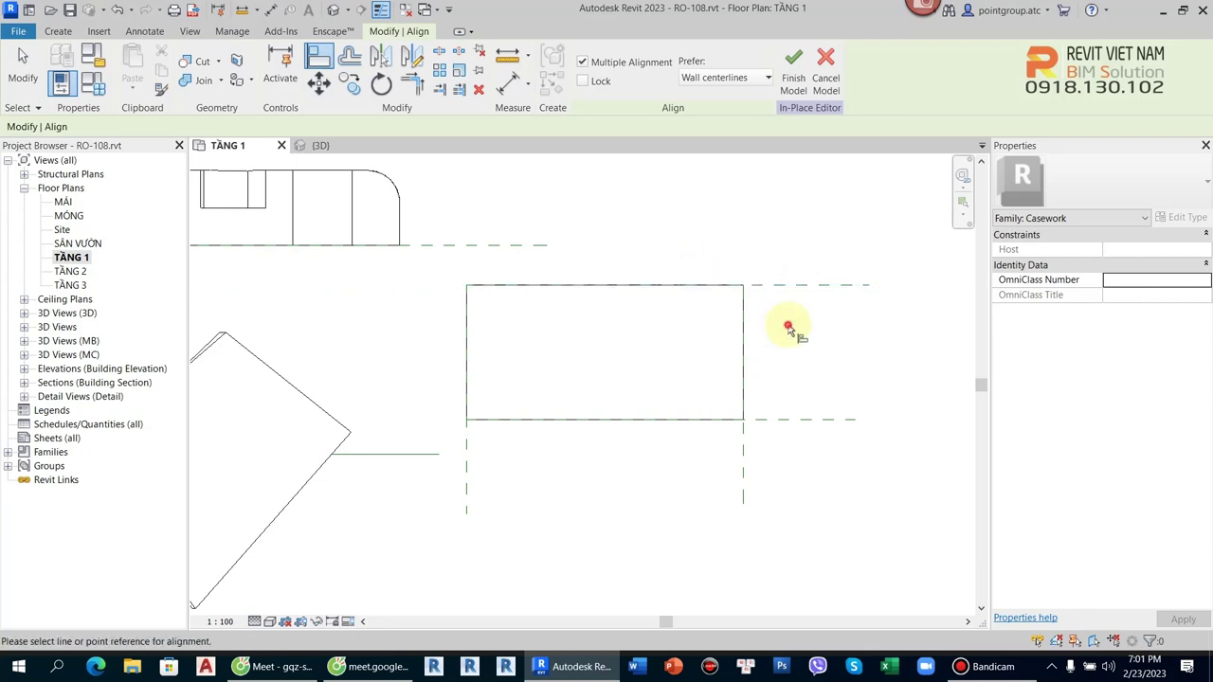
- Align an extrusion edge to its reference plane, then drag the left and right vertical planes
{"action": "left_click", "coordinate": [749, 373]}
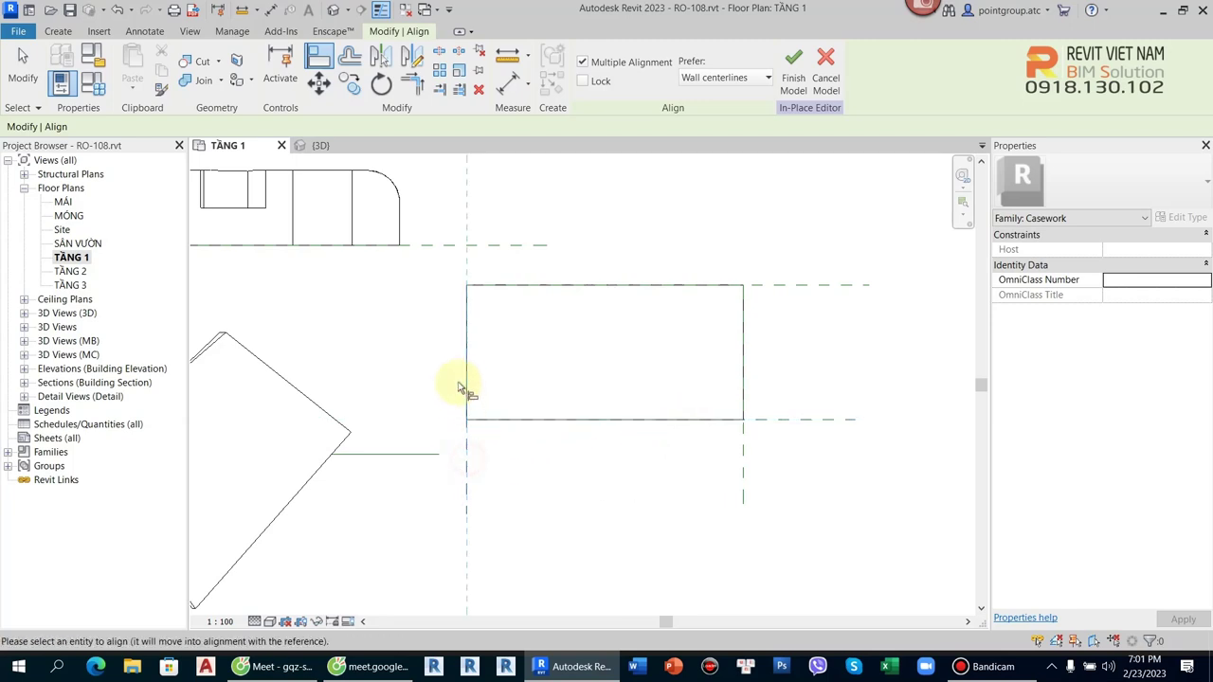
{"action": "key", "text": "Escape"}
{"action": "key", "text": "Escape"}
{"action": "left_click", "coordinate": [465, 464]}
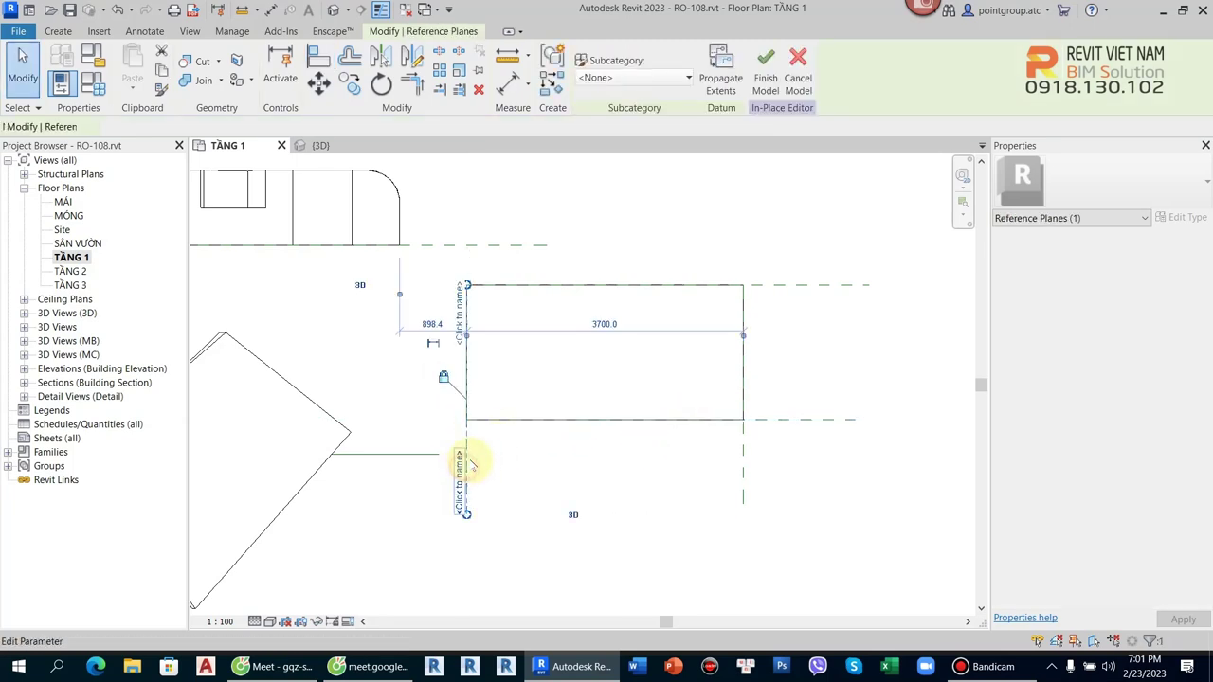
{"action": "left_click_drag", "start_coordinate": [468, 438], "coordinate": [528, 438]}
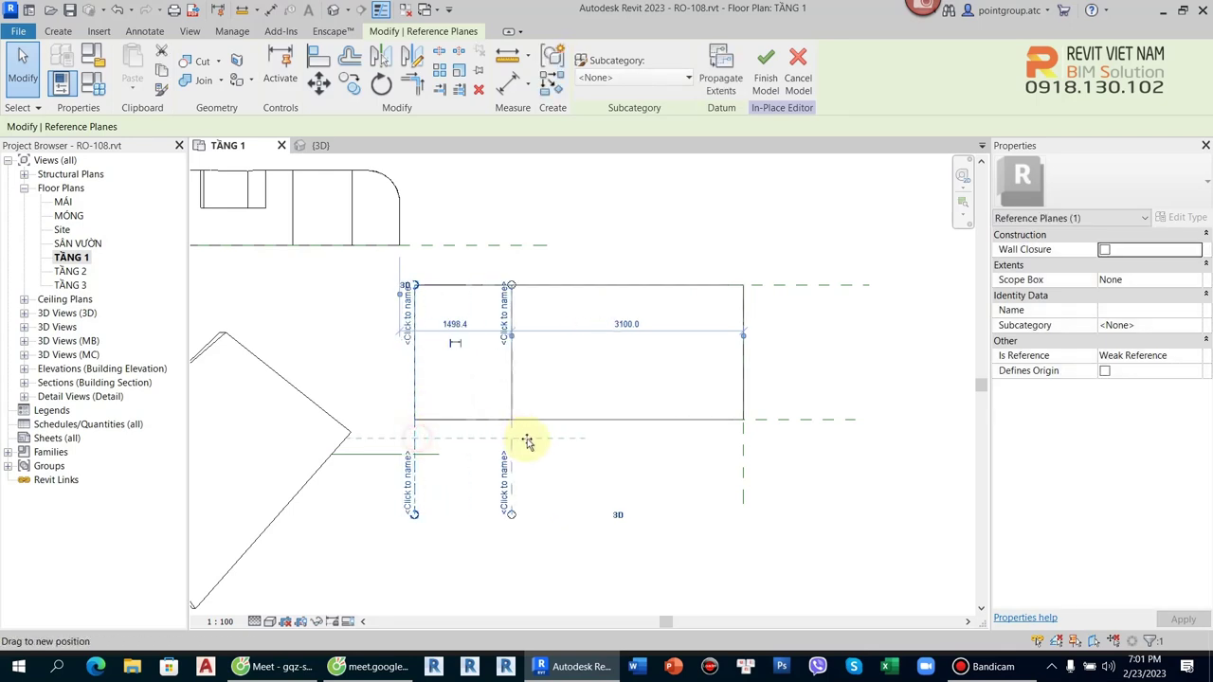
{"action": "left_click", "coordinate": [742, 450]}
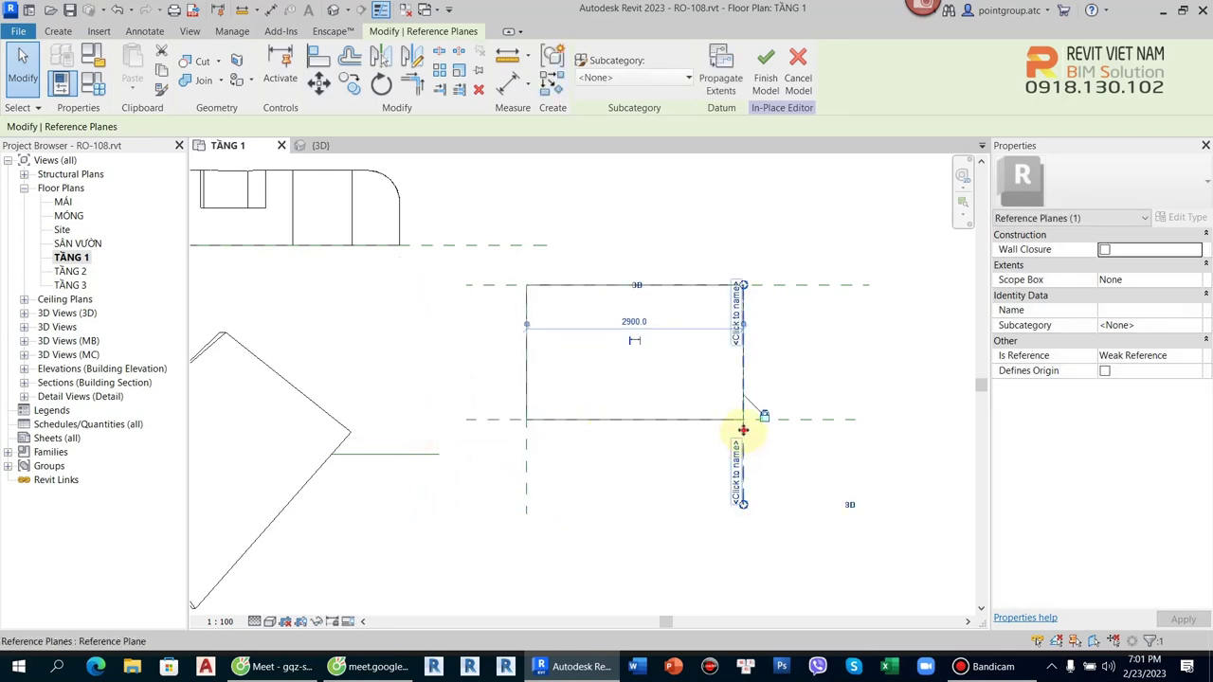
{"action": "left_click_drag", "start_coordinate": [743, 430], "coordinate": [825, 379]}
- Check the horizontal and vertical reference planes and select the extrusion's top edge
{"action": "left_click", "coordinate": [860, 285]}
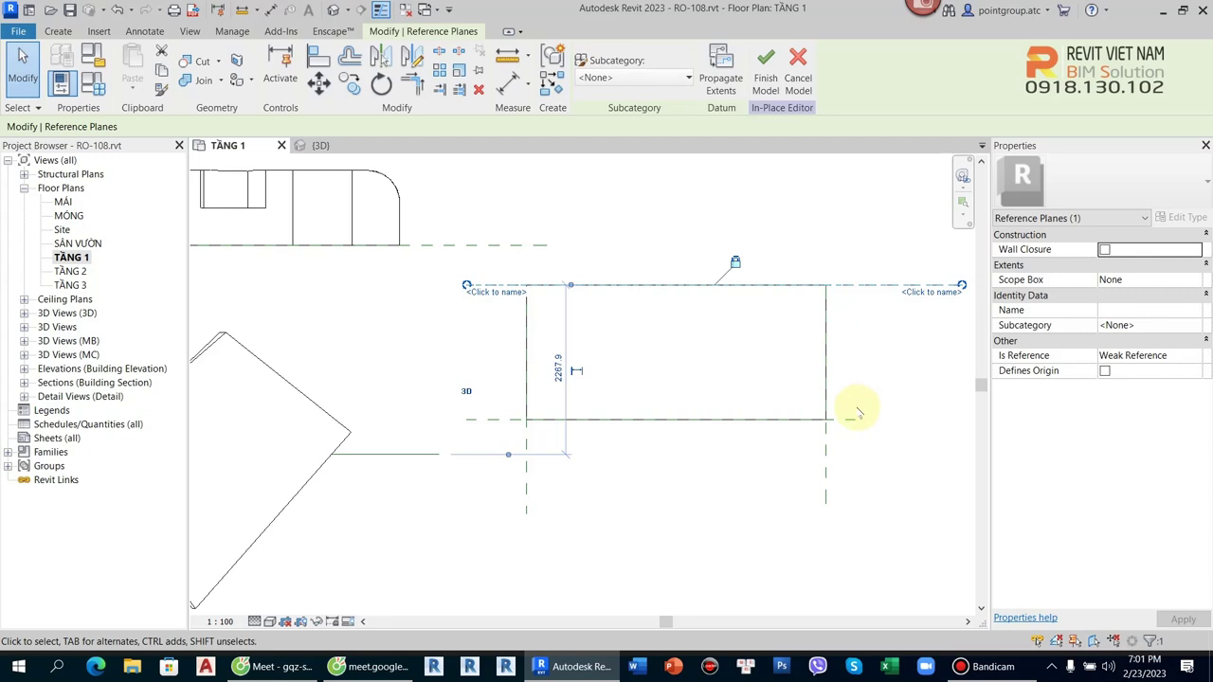
{"action": "left_click", "coordinate": [853, 419]}
{"action": "middle_click_drag", "start_coordinate": [889, 383], "coordinate": [773, 381]}
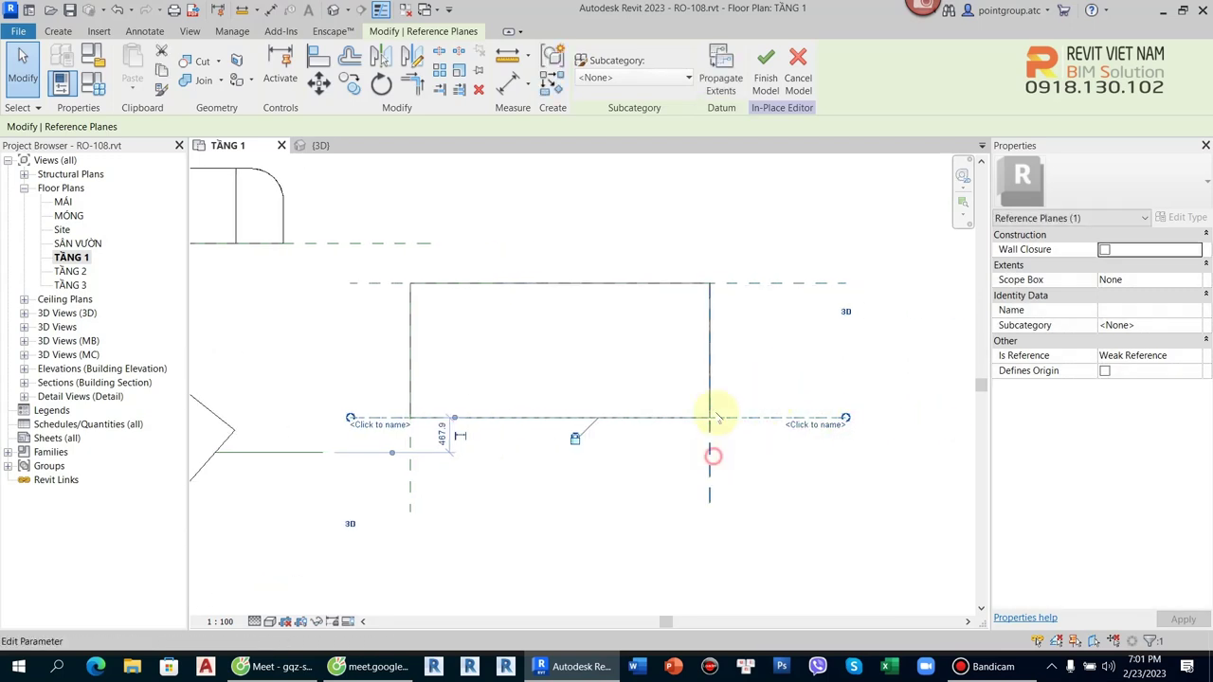
{"action": "left_click", "coordinate": [717, 417]}
{"action": "left_click", "coordinate": [413, 463]}
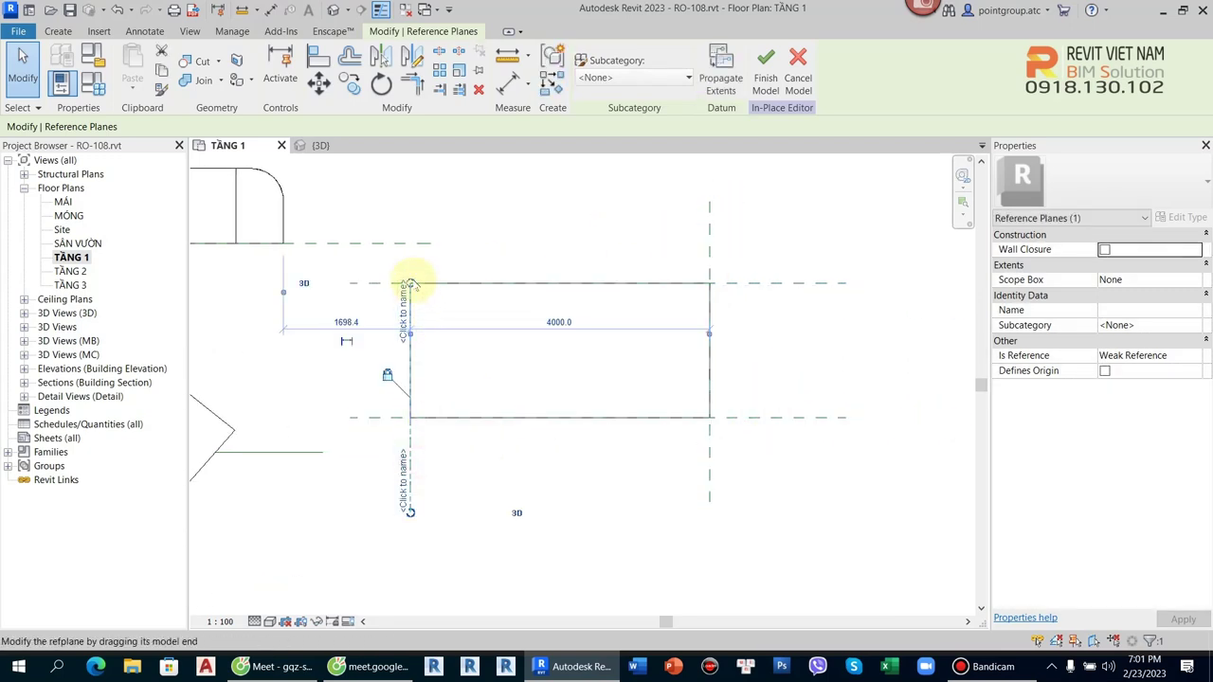
{"action": "left_click", "coordinate": [631, 498]}
{"action": "middle_click_drag", "start_coordinate": [749, 395], "coordinate": [745, 419]}
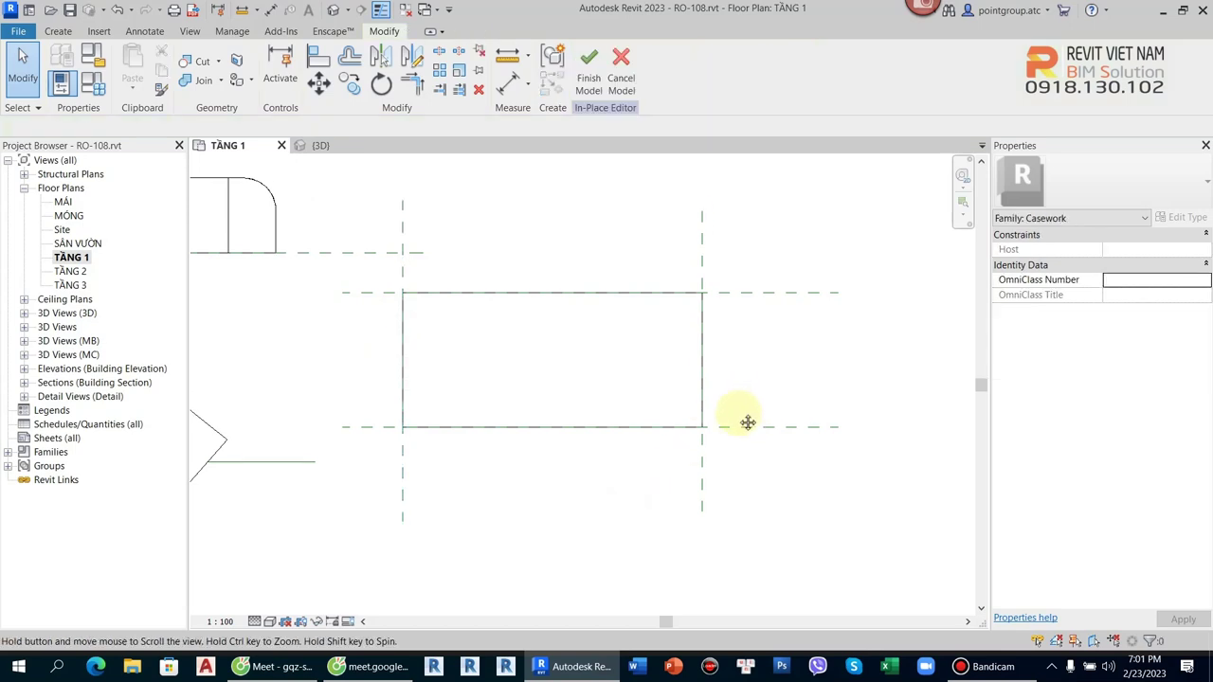
{"action": "left_click", "coordinate": [738, 306]}
{"action": "key", "text": "Escape"}
- In Edit Extrusion, add aligned dimensions: 1800 on the rectangle's right side, 4000 along its top
{"action": "double_click", "coordinate": [699, 360]}
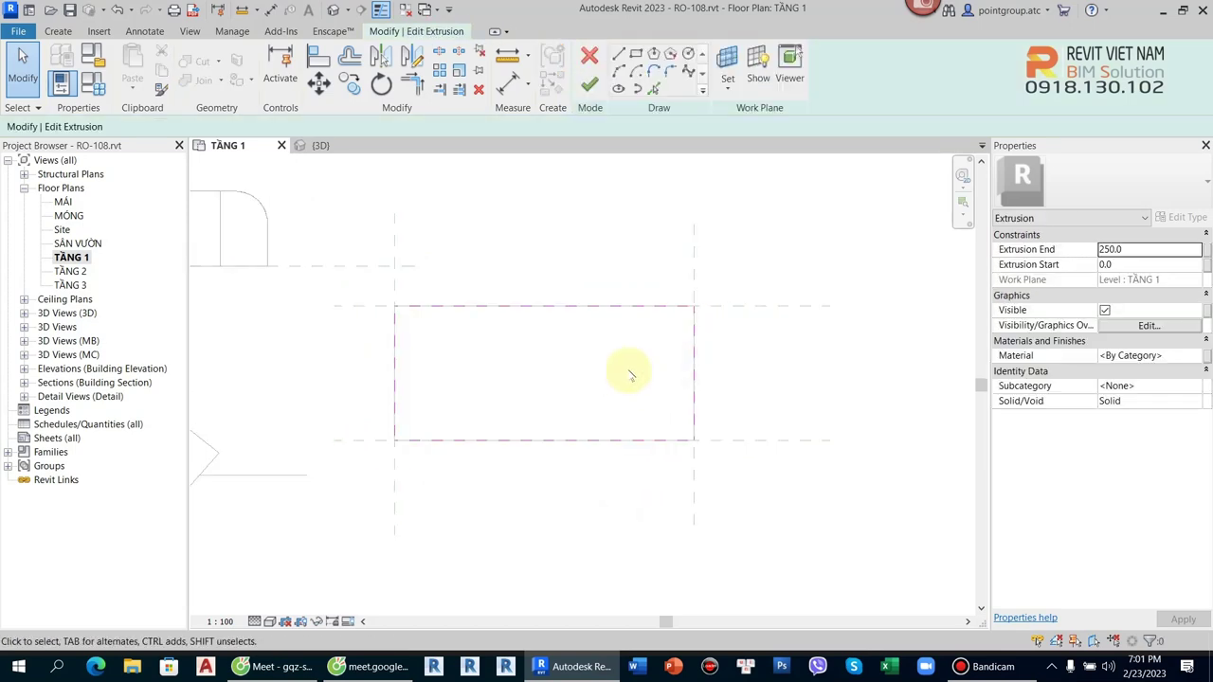
{"action": "key", "text": "i"}
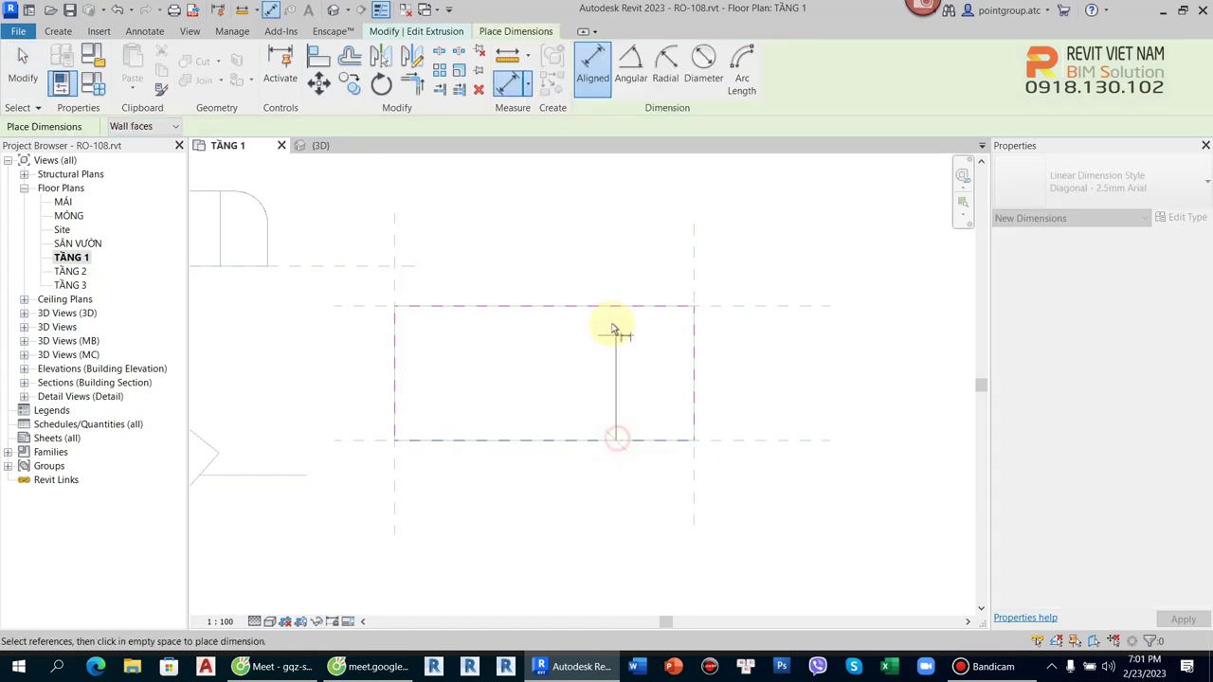
{"action": "left_click", "coordinate": [843, 361]}
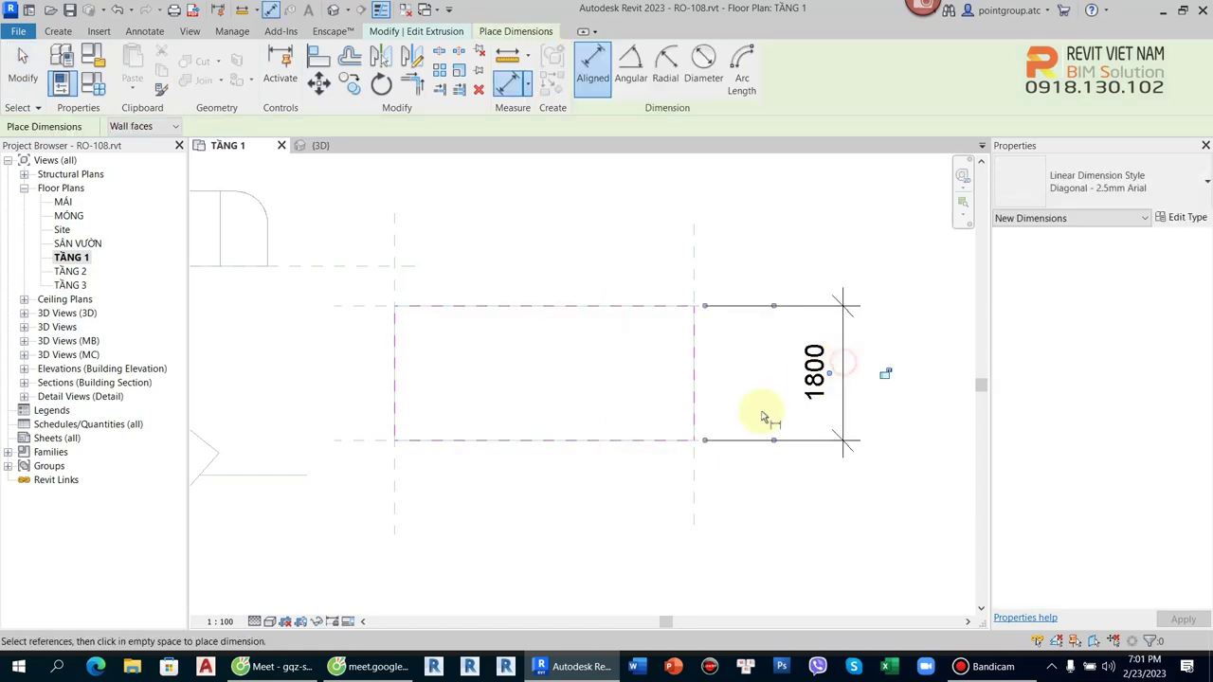
{"action": "left_click", "coordinate": [695, 357]}
{"action": "left_click", "coordinate": [516, 239]}
{"action": "key", "text": "Escape"}
{"action": "key", "text": "Escape"}
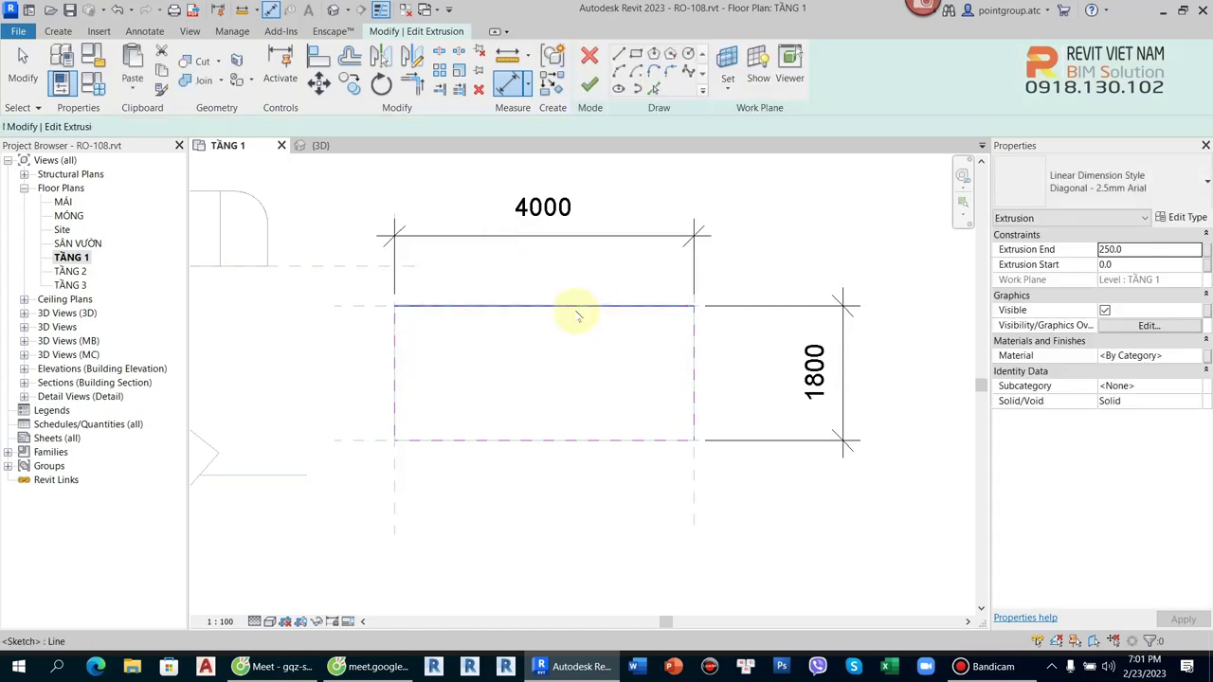
{"action": "left_click", "coordinate": [576, 307]}
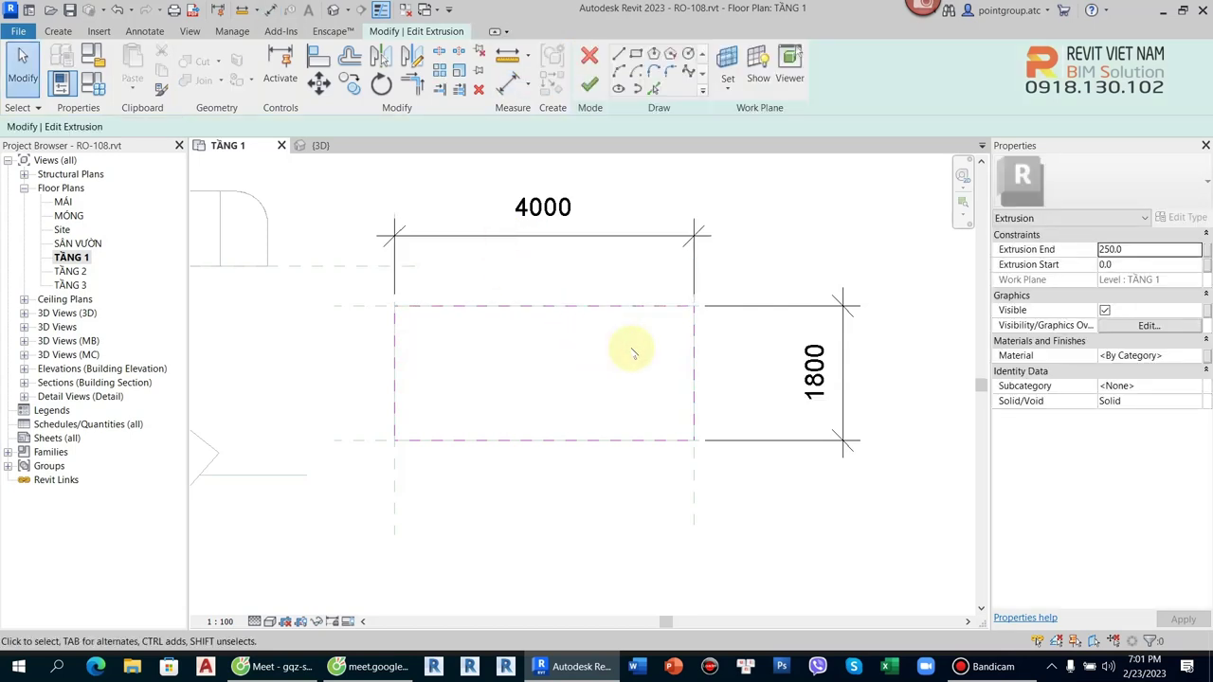
{"action": "scroll", "coordinate": [663, 371], "scroll_direction": "down", "scroll_amount": 2}
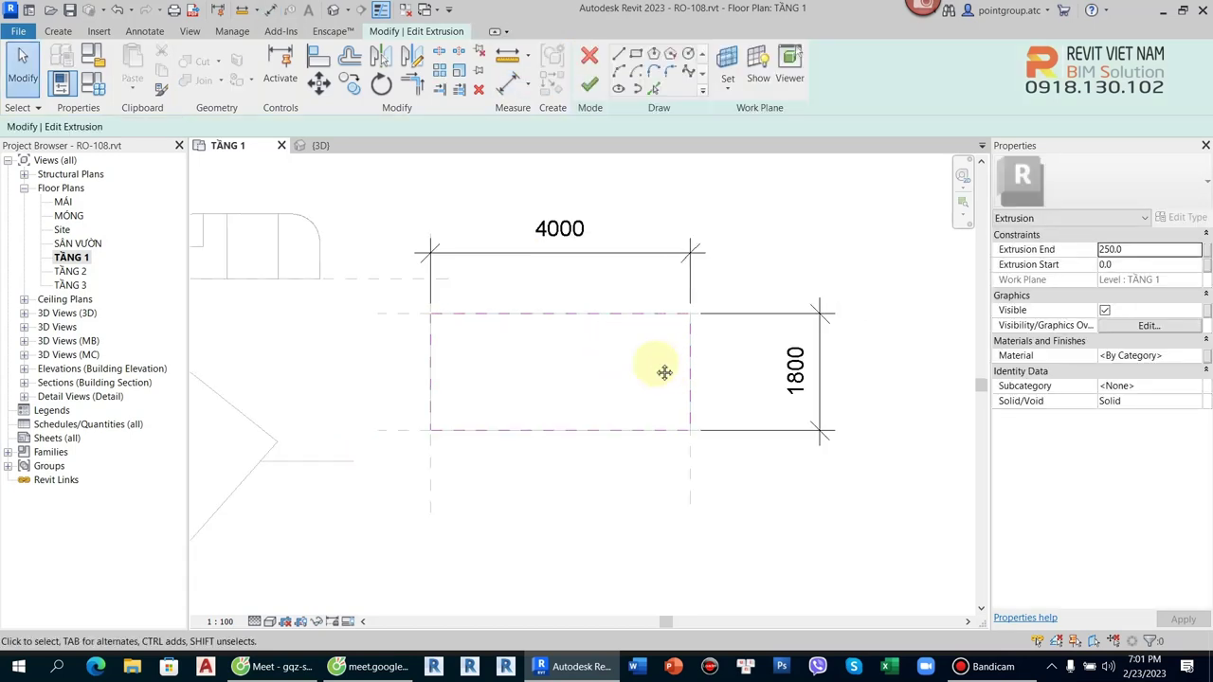
{"action": "left_click", "coordinate": [803, 360]}
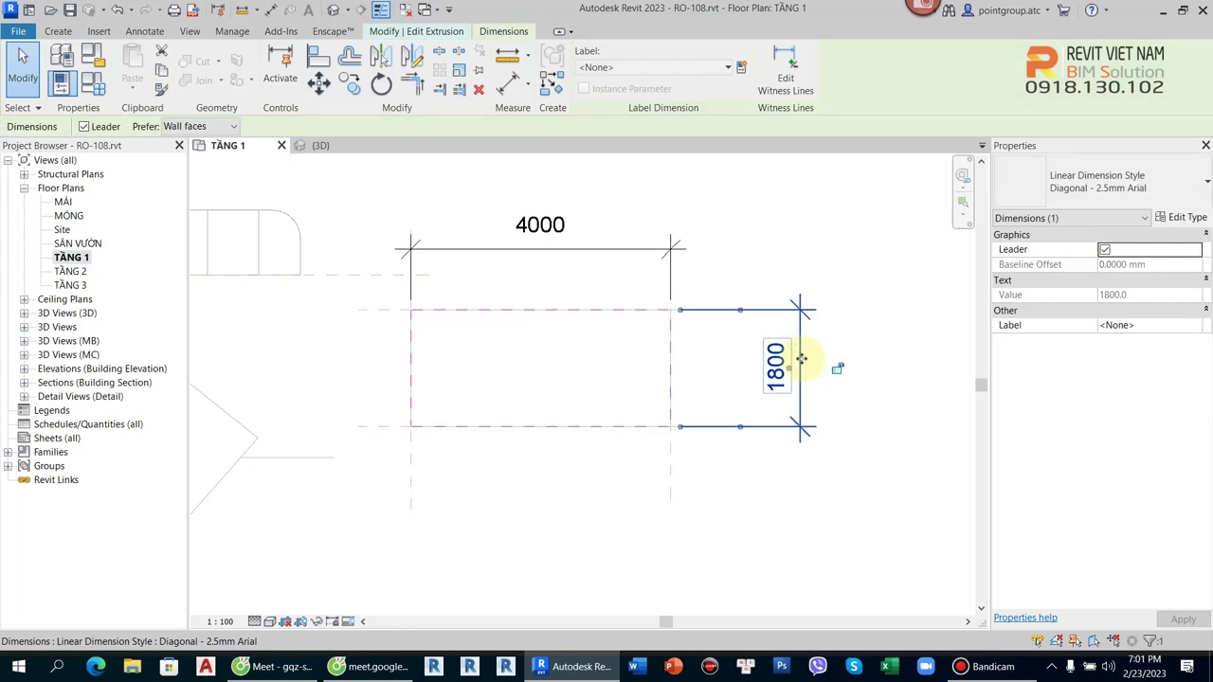
- Label the 4000 dimension with a new instance parameter 'Chieu dai' grouped under Dimensions
{"action": "left_click", "coordinate": [618, 253]}
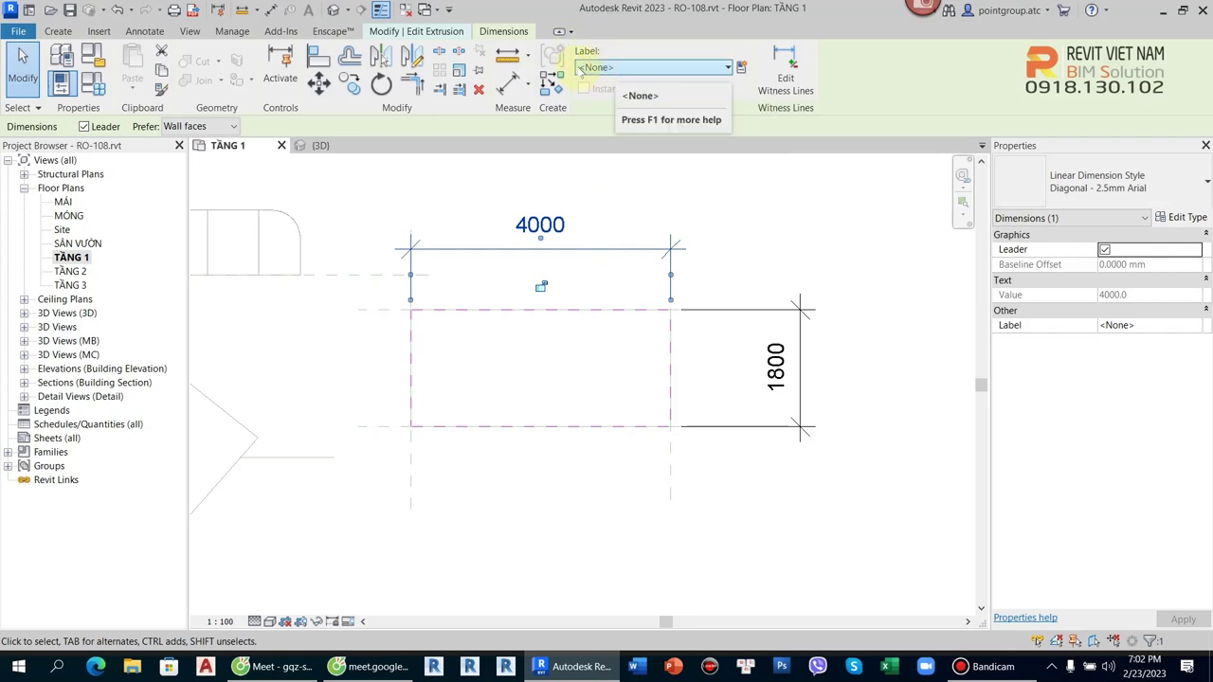
{"action": "left_click", "coordinate": [645, 67]}
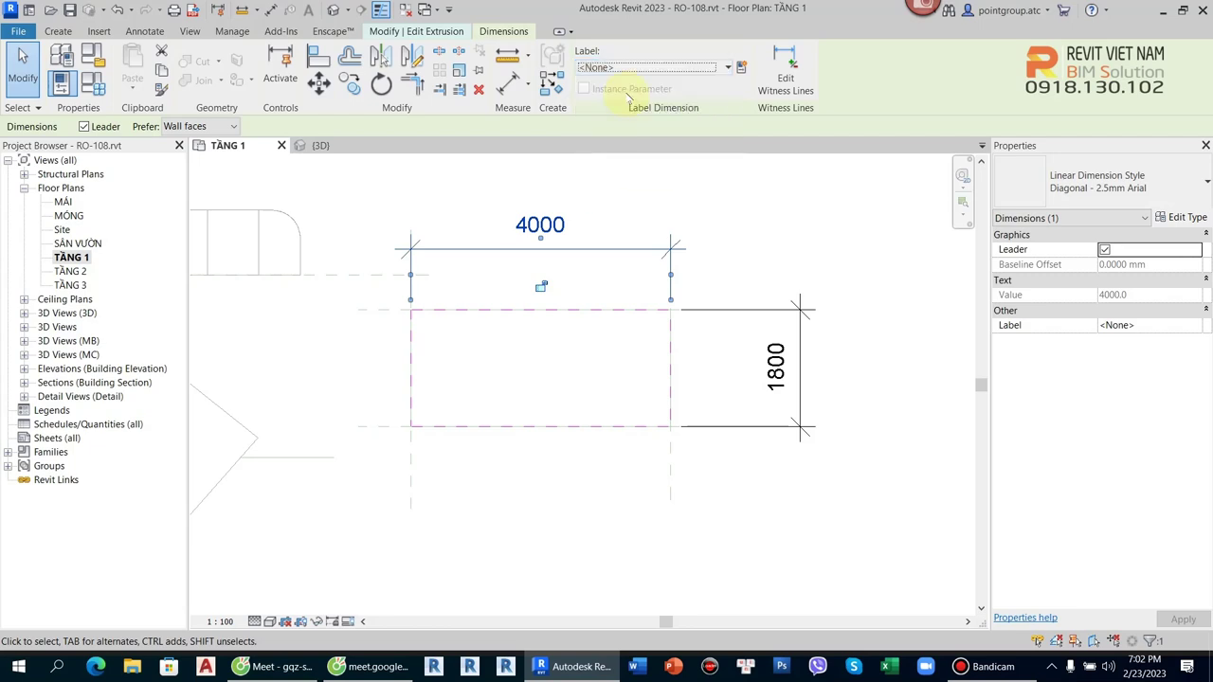
{"action": "left_click", "coordinate": [741, 67]}
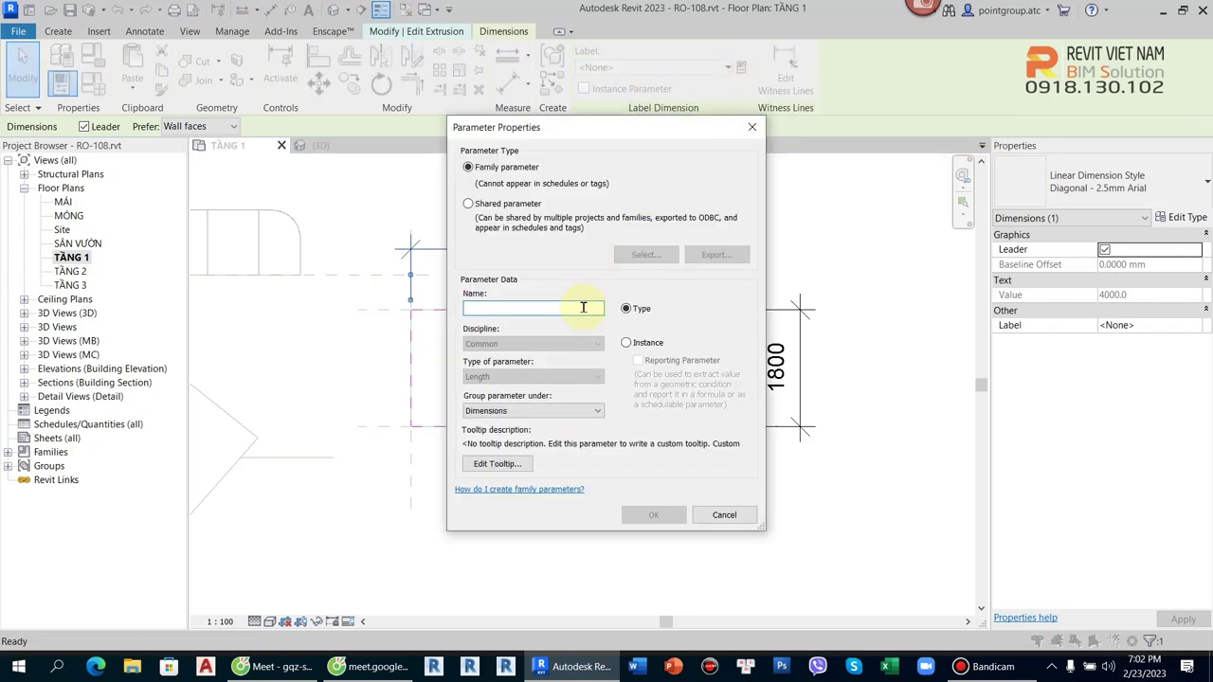
{"action": "left_click", "coordinate": [518, 312]}
{"action": "type", "text": "Chieu dai"}
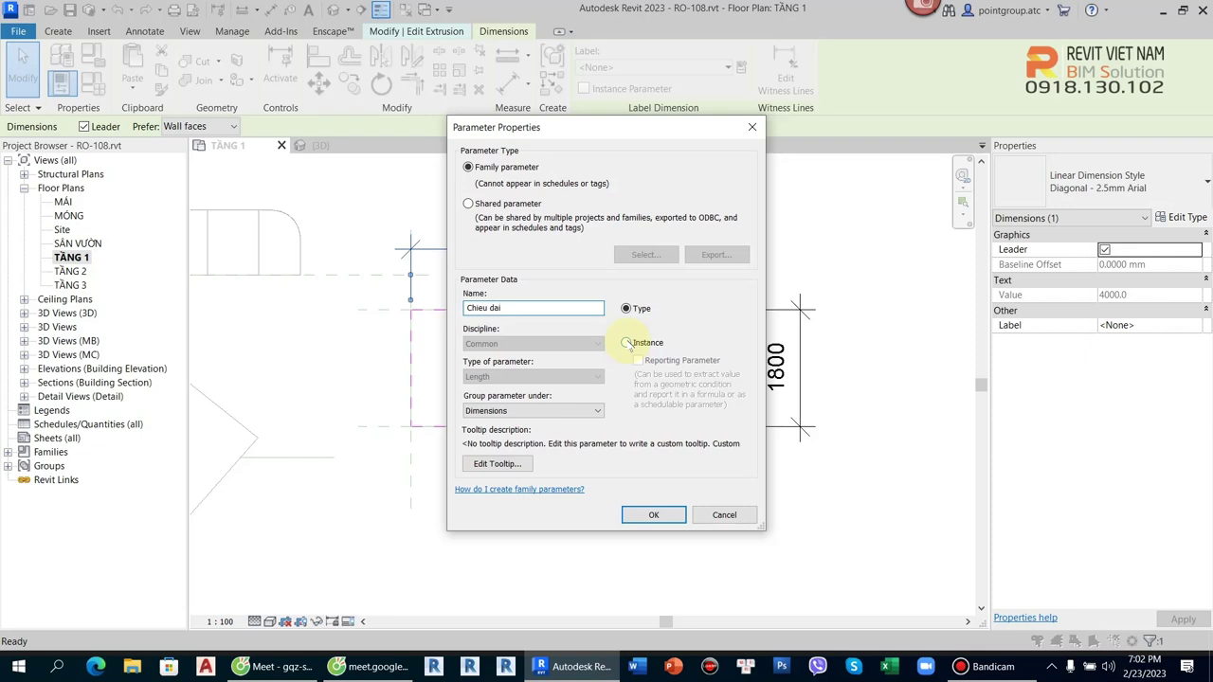
{"action": "left_click", "coordinate": [627, 343]}
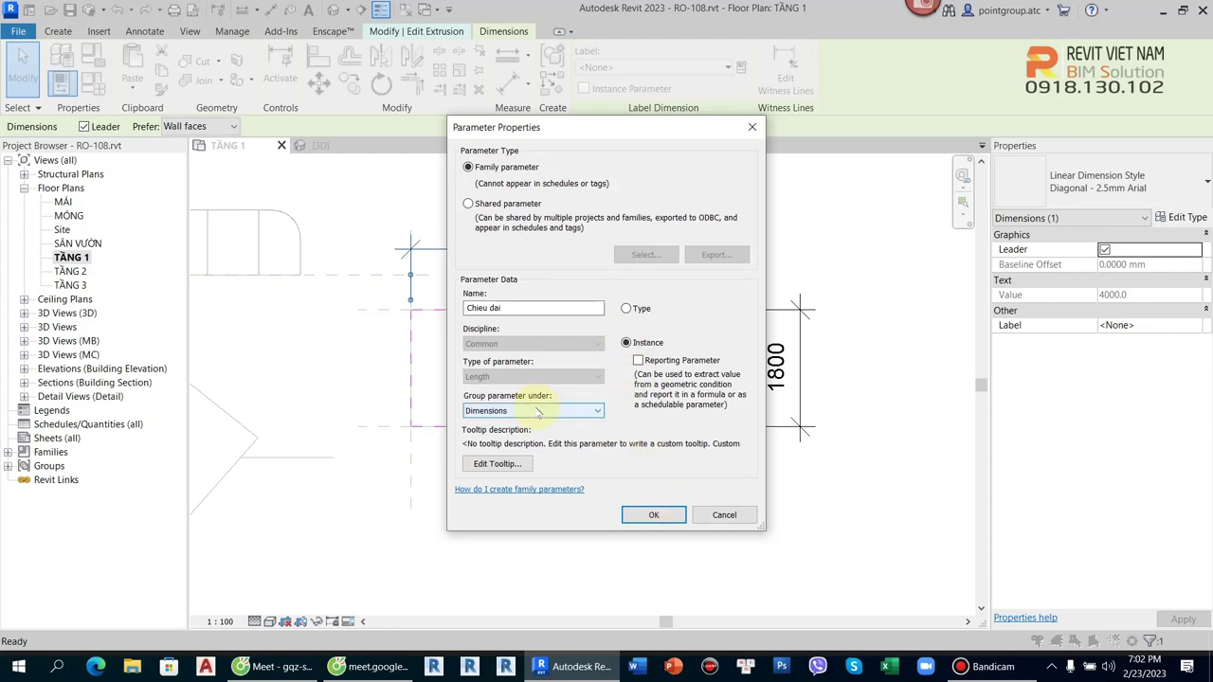
{"action": "left_click", "coordinate": [578, 411]}
{"action": "left_click", "coordinate": [497, 107]}
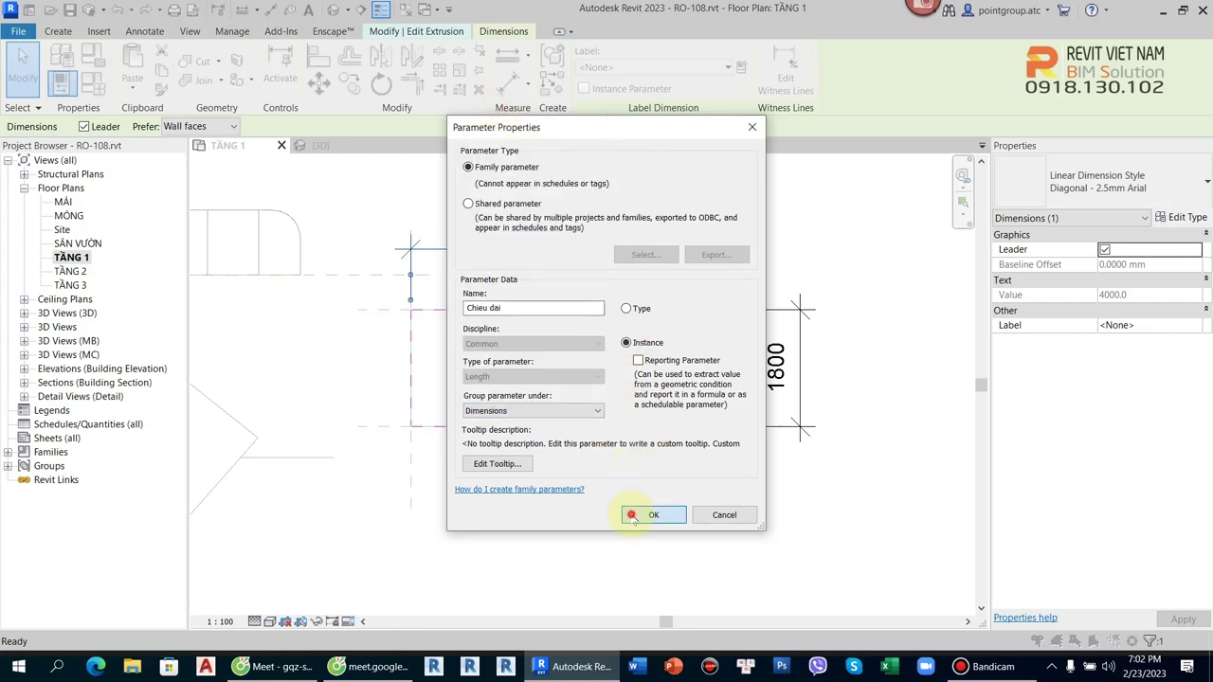
{"action": "left_click", "coordinate": [653, 515]}
{"action": "left_click", "coordinate": [645, 360]}
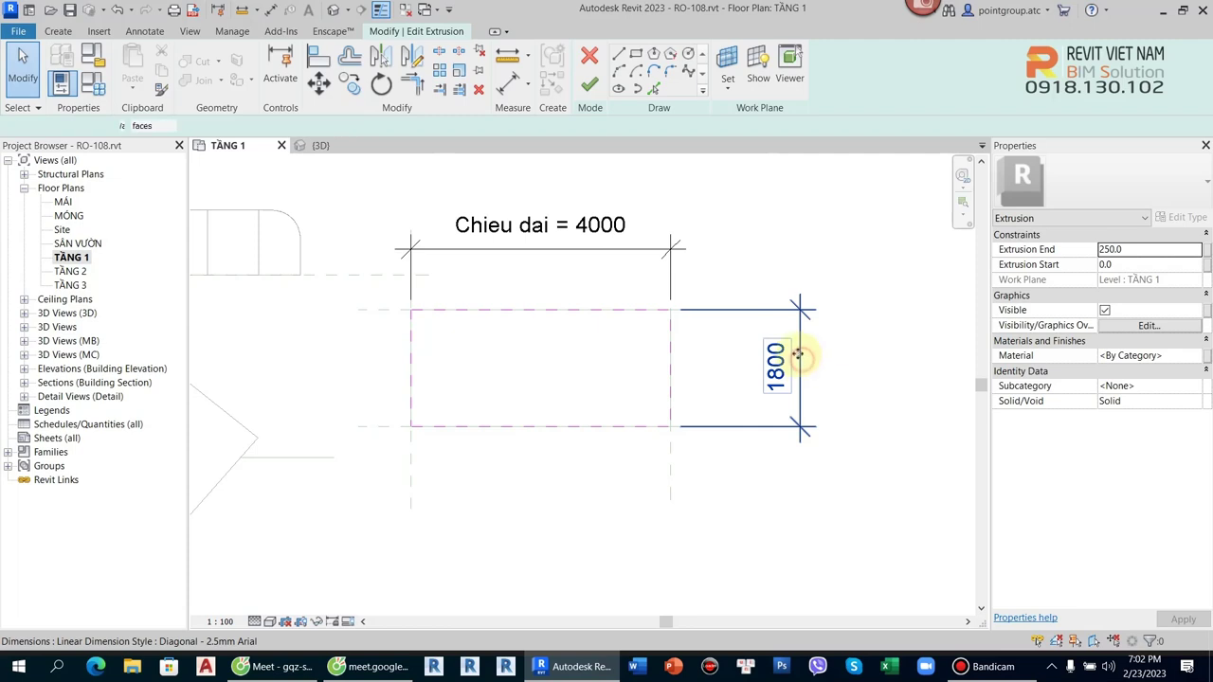
{"action": "left_click", "coordinate": [793, 351]}
- Label the 1800 dimension with new instance parameter 'Chieu rong', then finish the extrusion sketch
{"action": "left_click", "coordinate": [739, 63]}
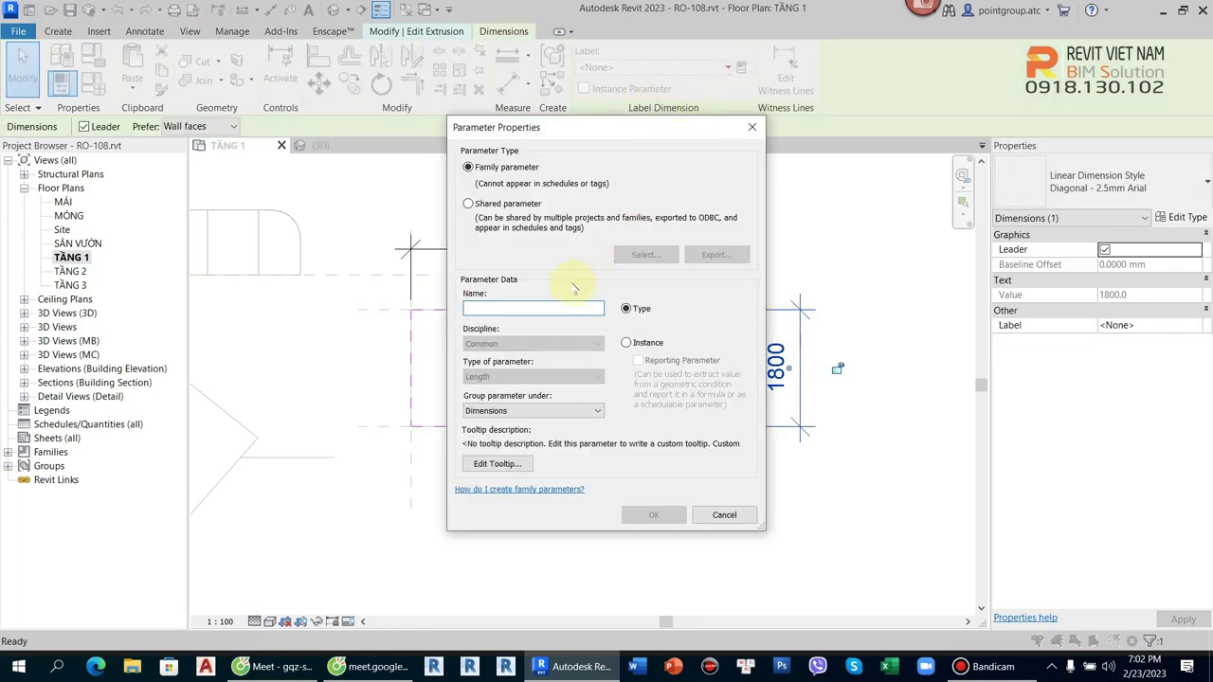
{"action": "type", "text": "Chieu rong"}
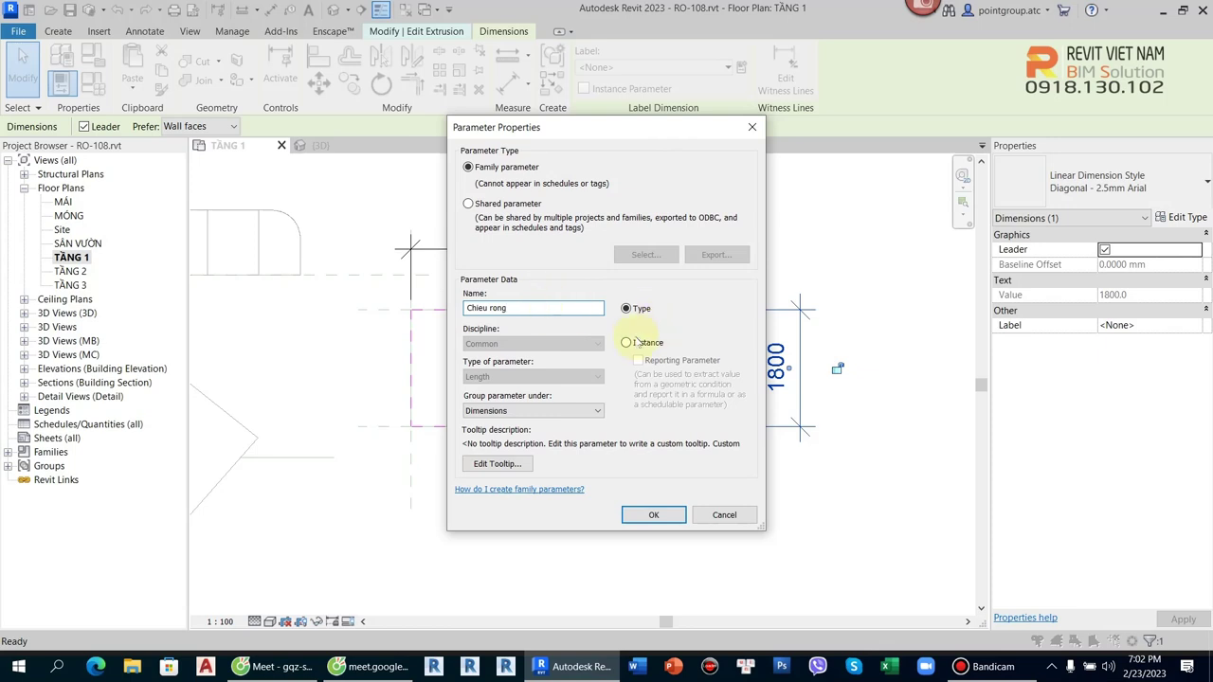
{"action": "left_click", "coordinate": [625, 342]}
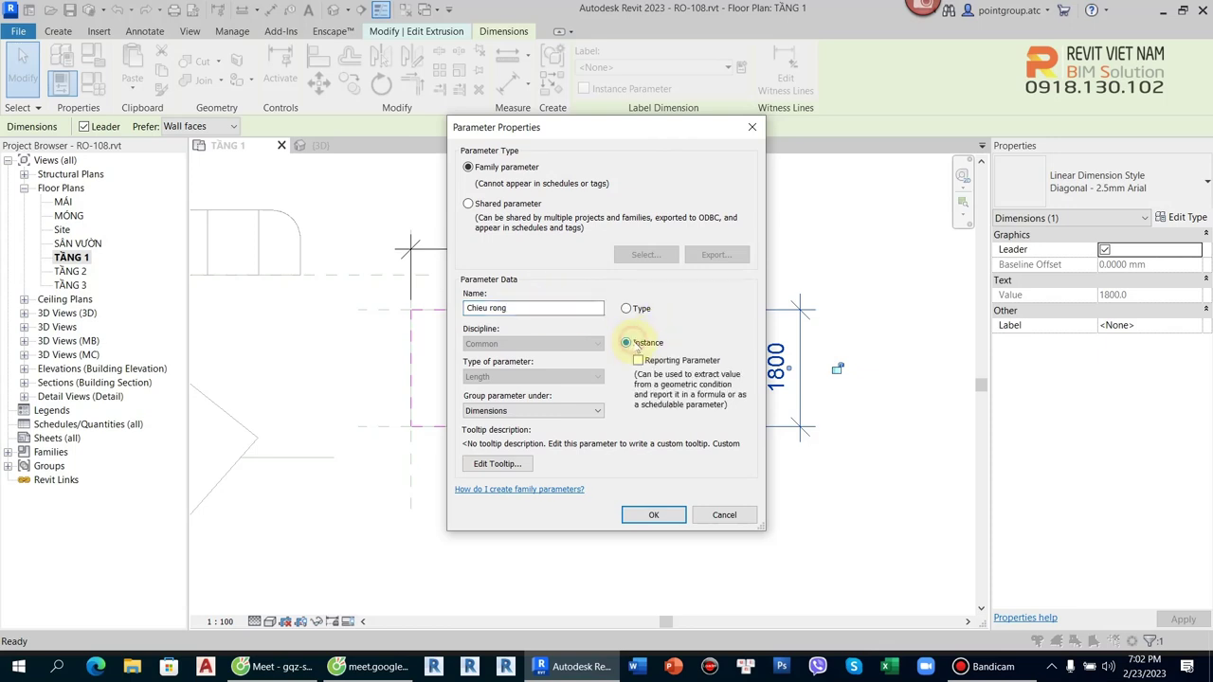
{"action": "left_click", "coordinate": [645, 512]}
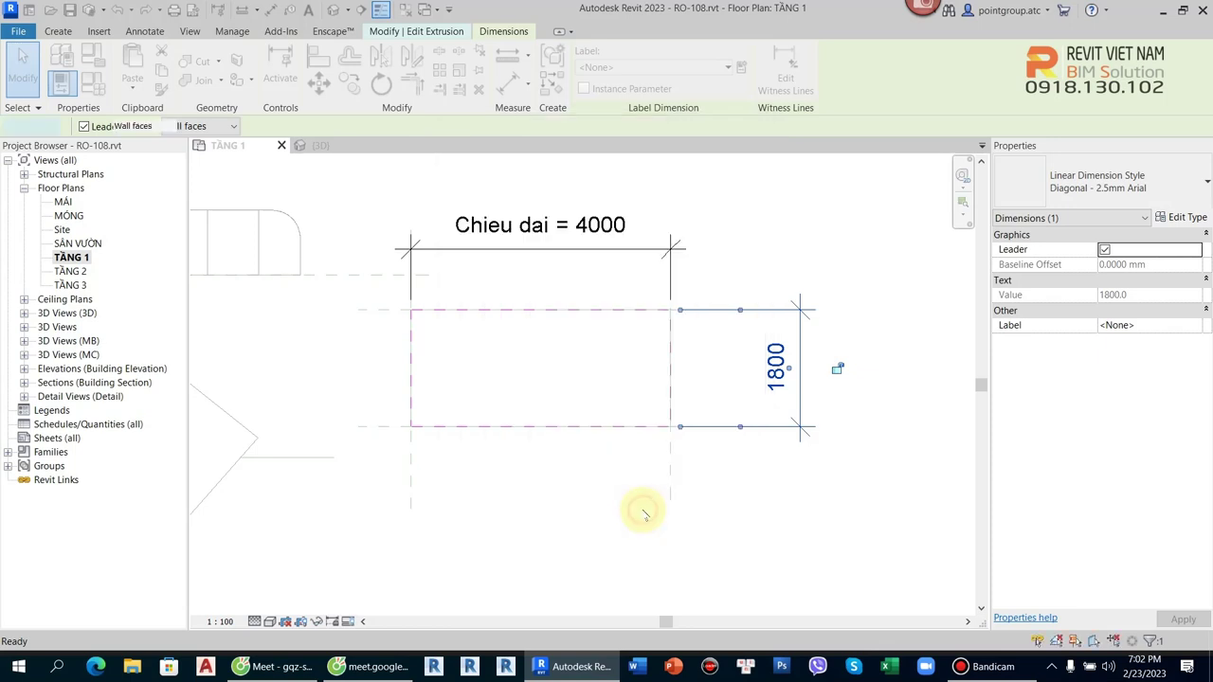
{"action": "left_click", "coordinate": [713, 495]}
{"action": "left_click", "coordinate": [589, 84]}
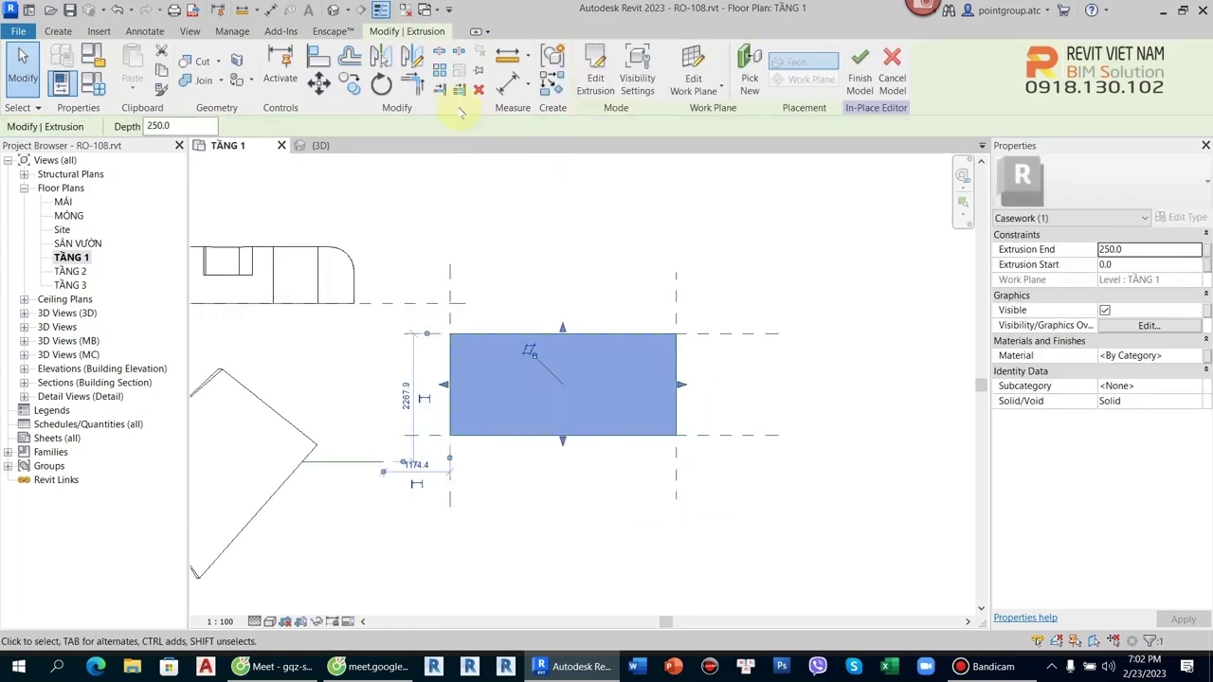
- Switch to the {3D} view and select the slab extrusion
{"action": "left_click", "coordinate": [338, 9]}
{"action": "mouse_move", "coordinate": [699, 344]}
{"action": "middle_mouse_down", "text": "shift"}
{"action": "mouse_move", "coordinate": [609, 338]}
{"action": "mouse_move", "coordinate": [620, 389]}
{"action": "middle_mouse_up", "text": "shift"}
{"action": "left_click", "coordinate": [620, 388]}
{"action": "scroll", "coordinate": [576, 380], "scroll_direction": "up", "scroll_amount": 2}
{"action": "scroll", "coordinate": [710, 384], "scroll_direction": "up", "scroll_amount": 1}
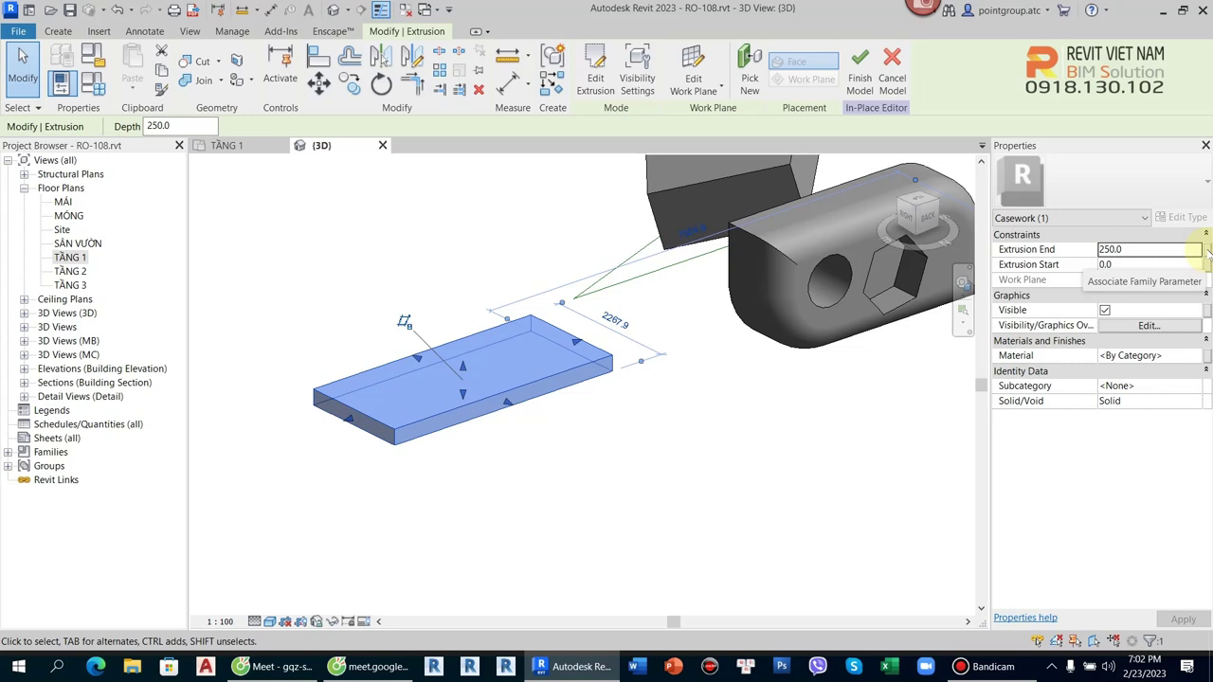
- Associate the slab's Extrusion End with a new instance parameter named 'Chieu cao'
{"action": "left_click", "coordinate": [1208, 248]}
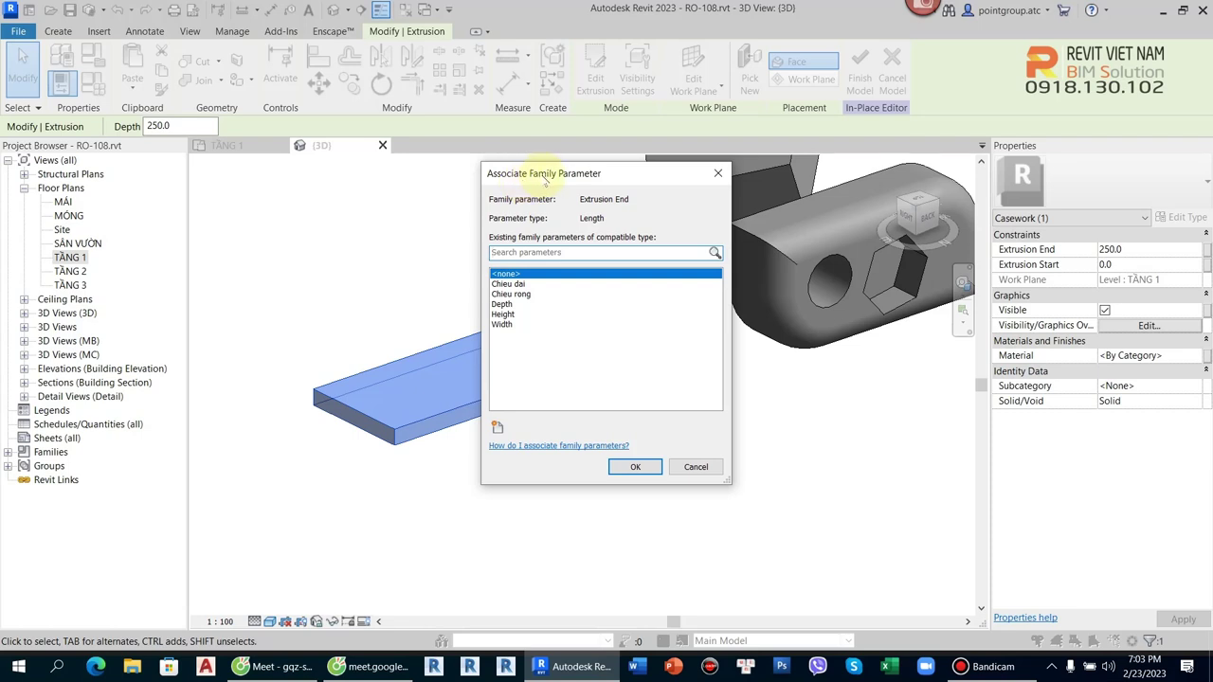
{"action": "left_click", "coordinate": [497, 427]}
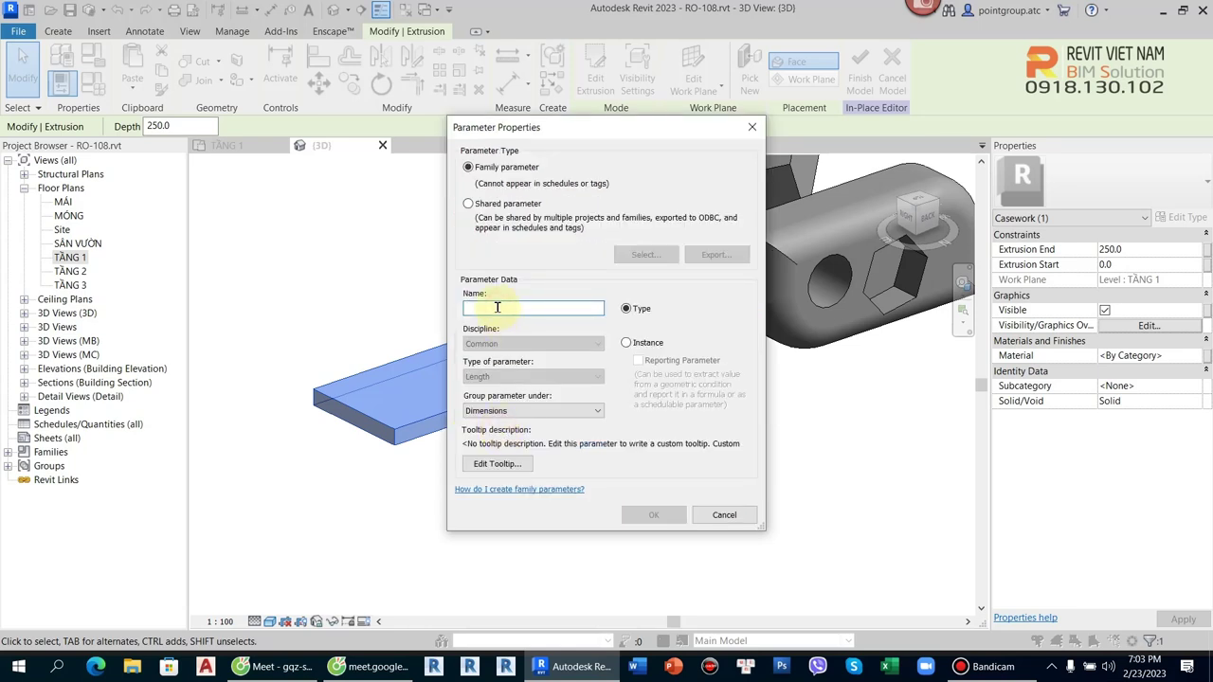
{"action": "type", "text": "Chieu cao"}
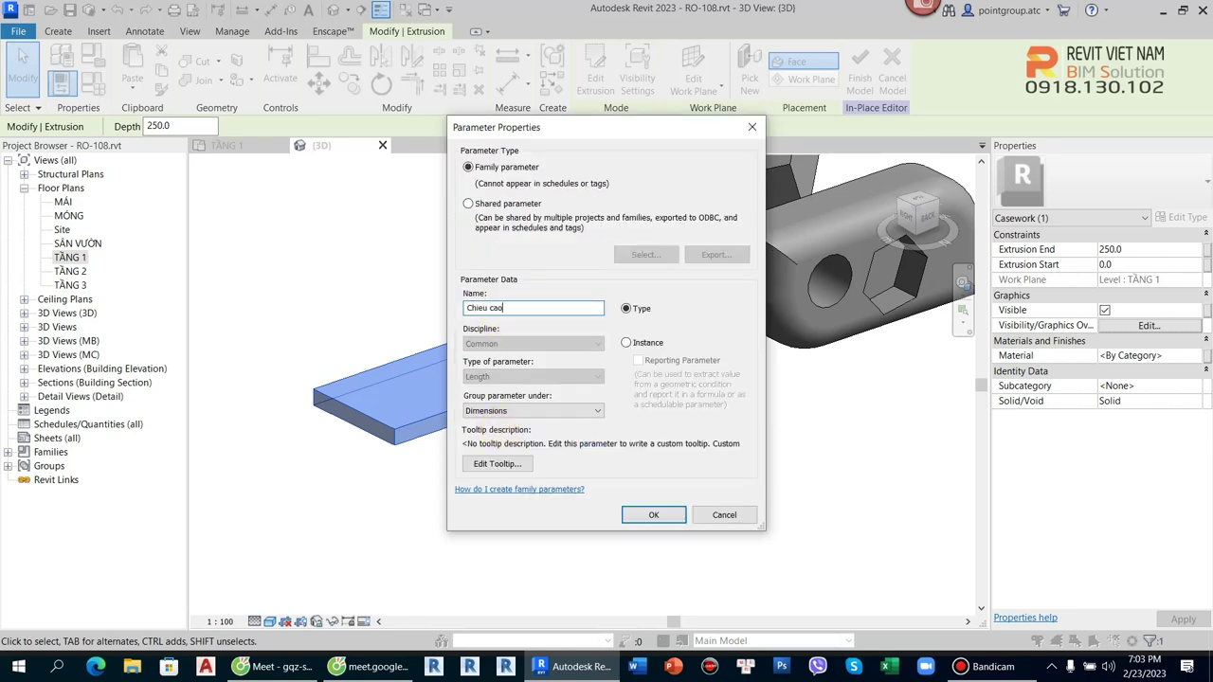
{"action": "left_click", "coordinate": [627, 343]}
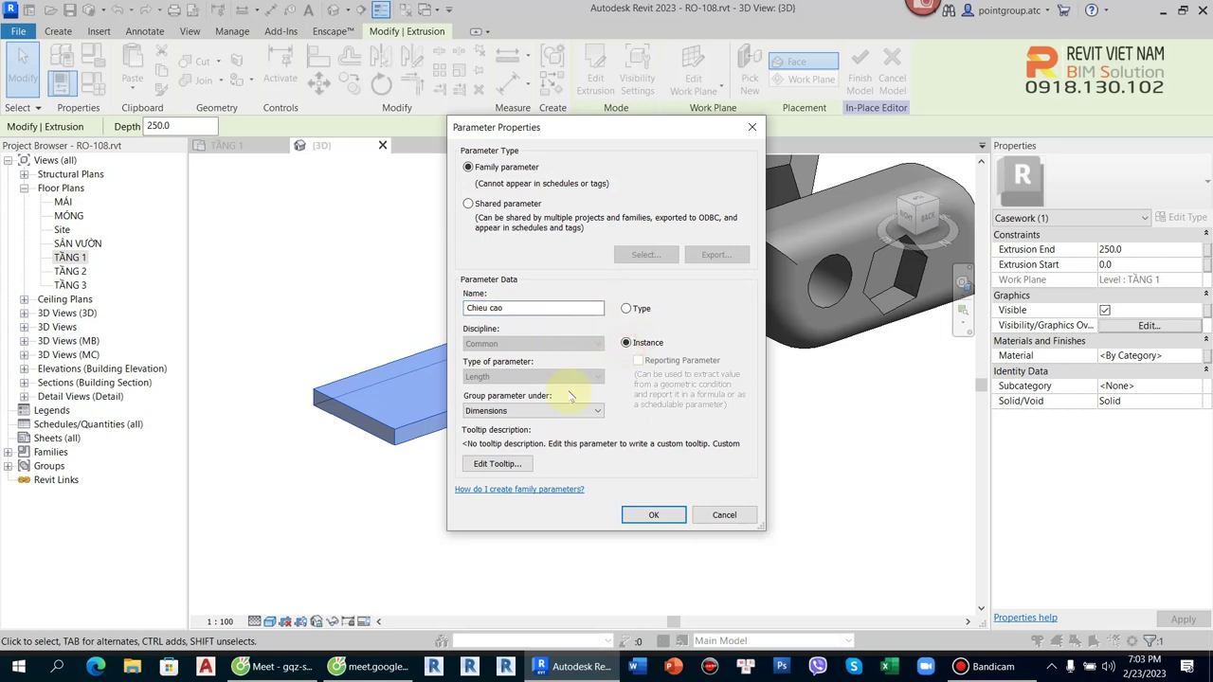
{"action": "left_click", "coordinate": [640, 513]}
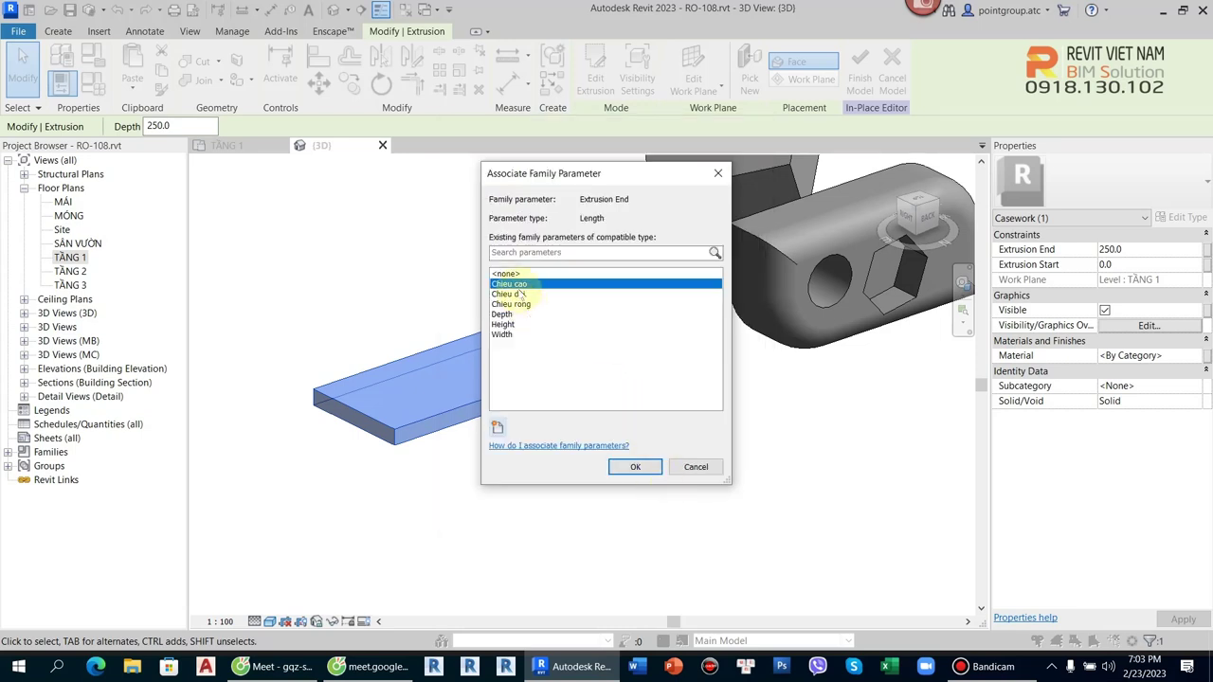
{"action": "left_click", "coordinate": [633, 466]}
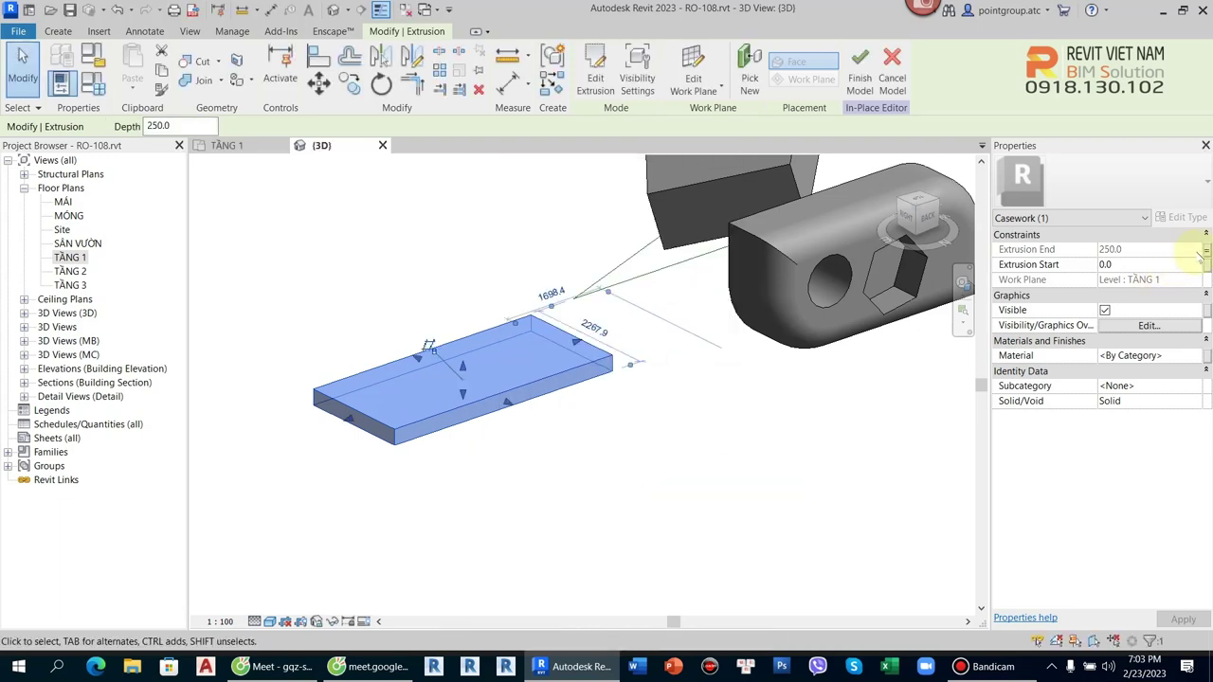
{"action": "left_click", "coordinate": [631, 431]}
{"action": "left_click", "coordinate": [517, 377]}
{"action": "left_click", "coordinate": [542, 460]}
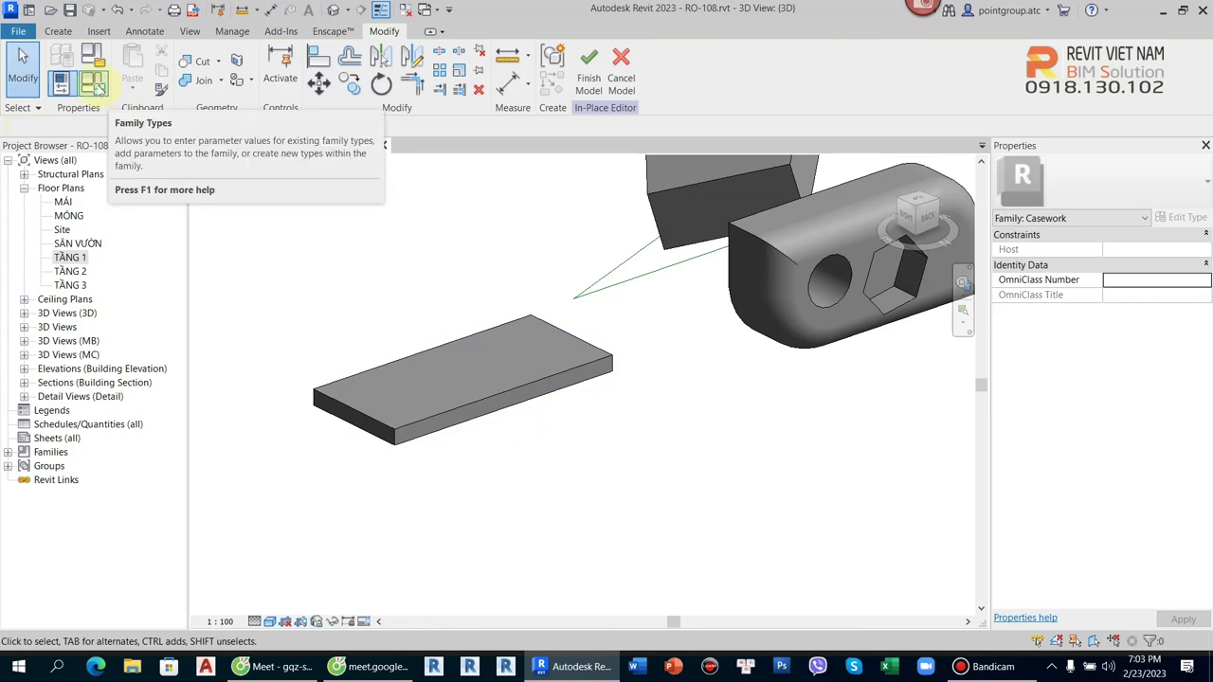
- In Family Types, set Chieu cao to 1000 and apply it
{"action": "left_click", "coordinate": [96, 85]}
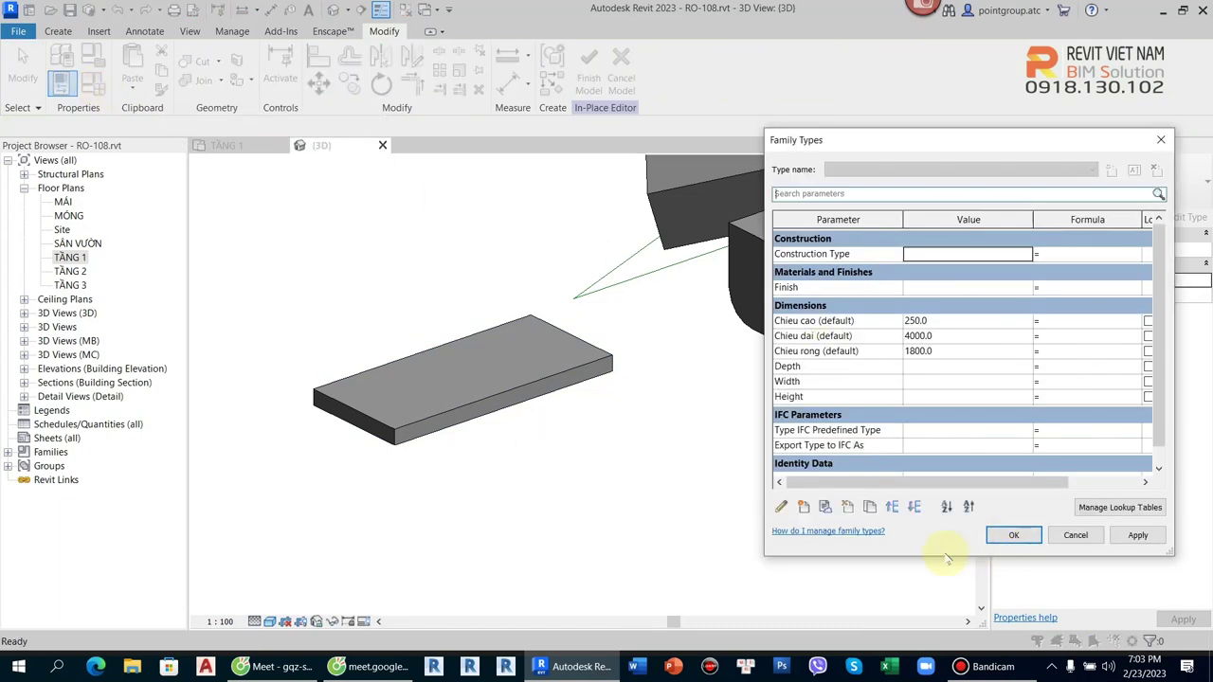
{"action": "left_click_drag", "start_coordinate": [944, 559], "coordinate": [947, 601]}
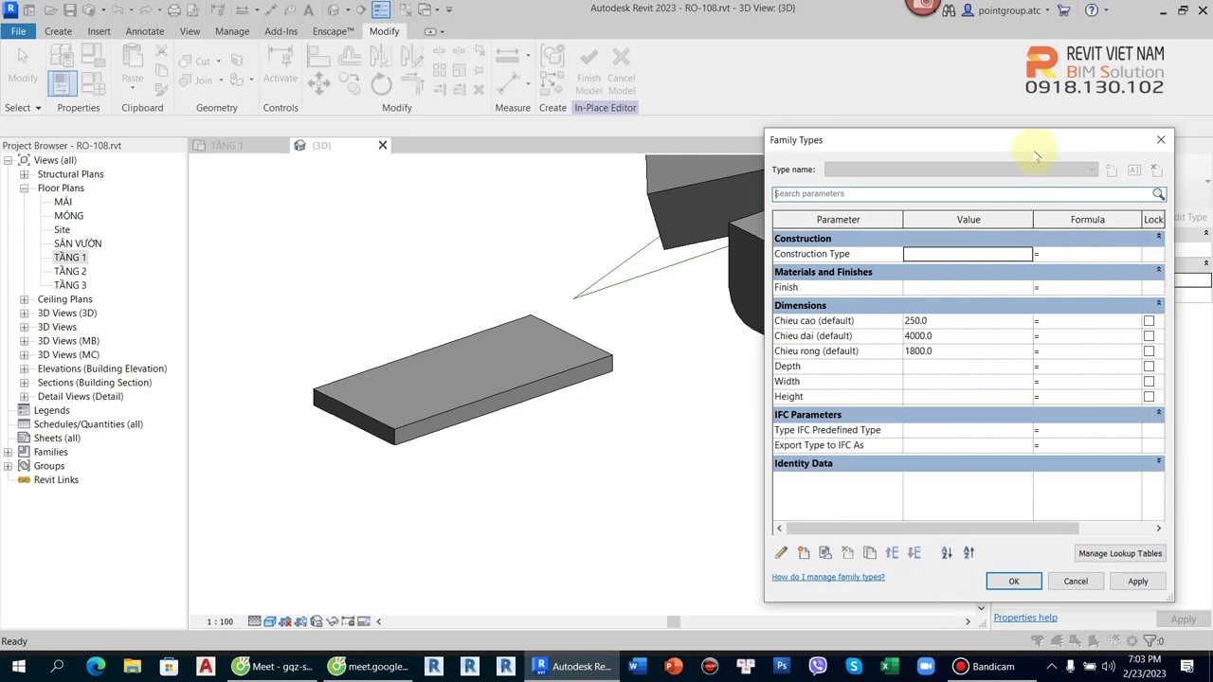
{"action": "left_click_drag", "start_coordinate": [1011, 140], "coordinate": [1039, 49]}
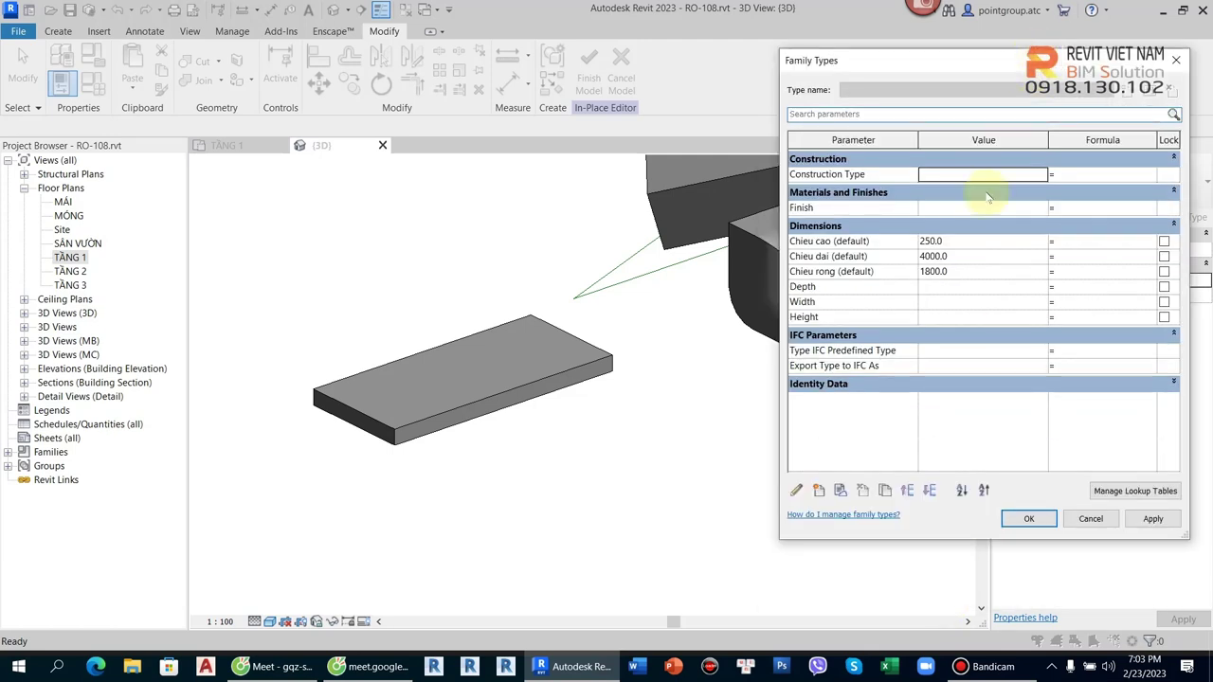
{"action": "left_click", "coordinate": [920, 243]}
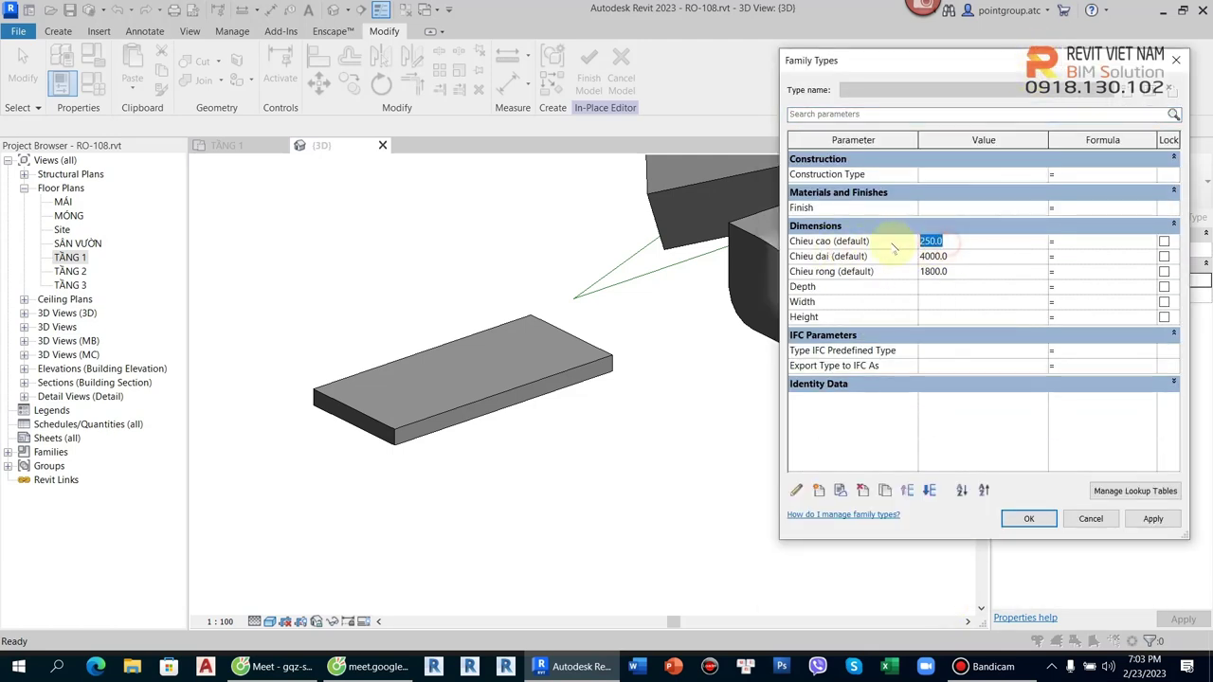
{"action": "left_click", "coordinate": [966, 256]}
{"action": "left_click", "coordinate": [969, 244]}
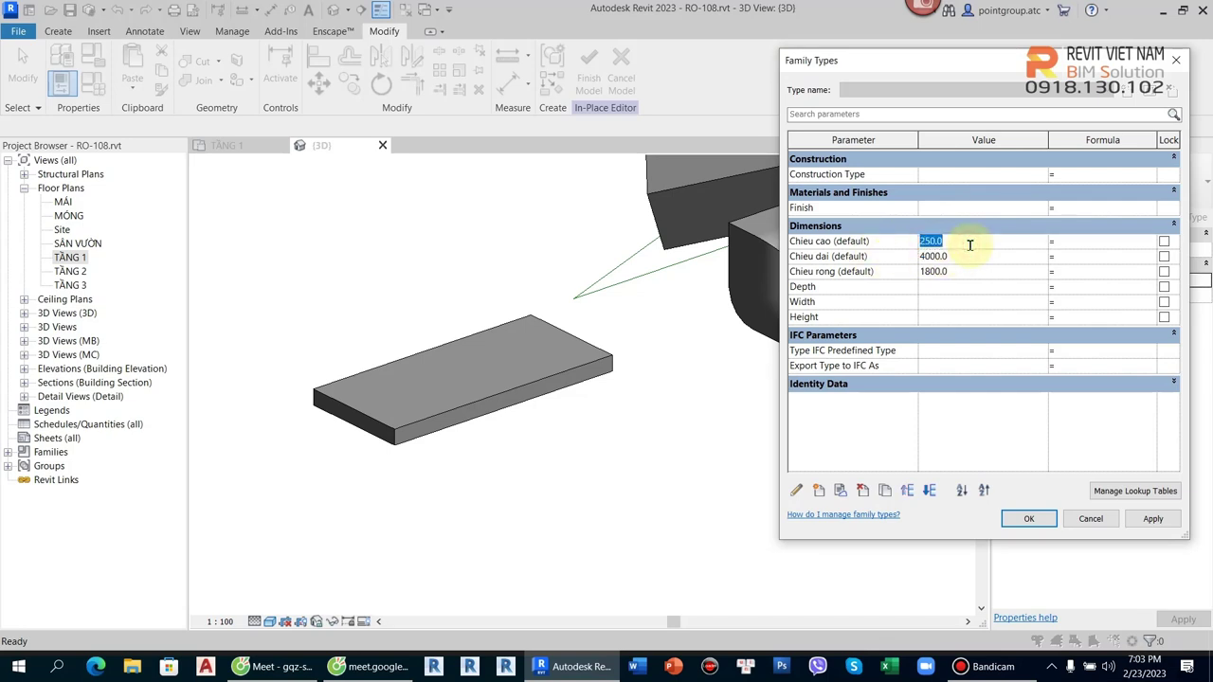
{"action": "type", "text": "1000"}
{"action": "left_click", "coordinate": [1151, 519]}
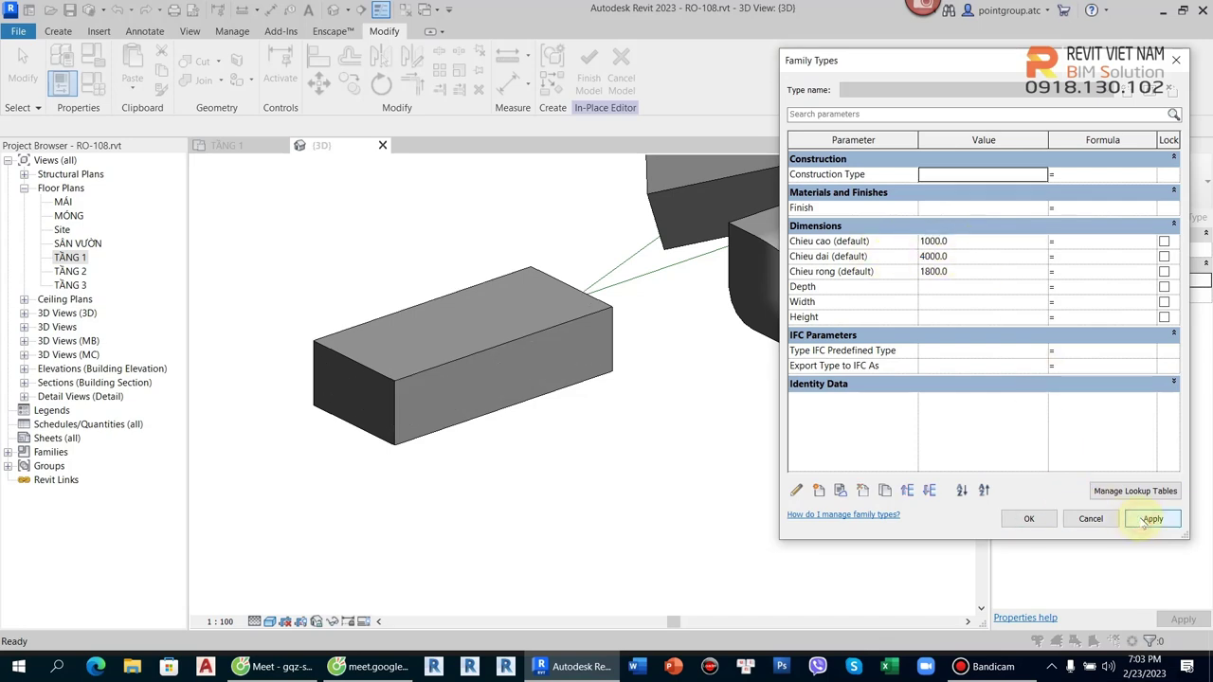
- Try setting Chieu dai to 3500, dismiss the constraint error, and inspect the taller box
{"action": "left_click", "coordinate": [974, 255]}
{"action": "type", "text": "3500"}
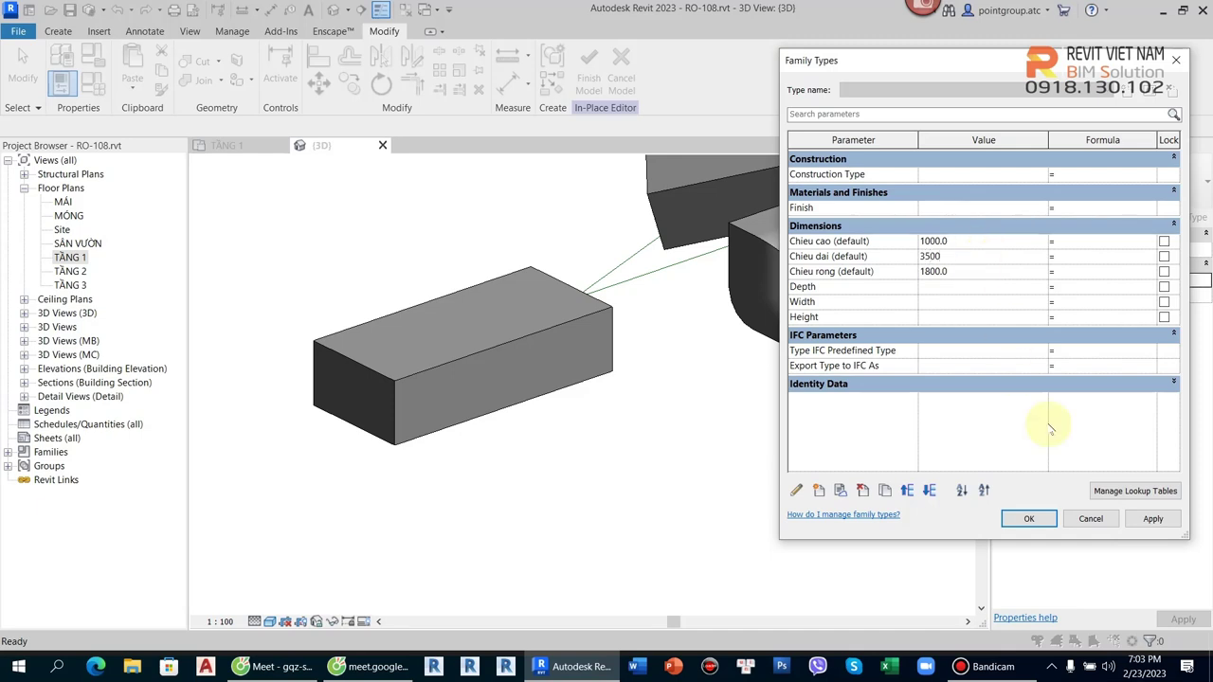
{"action": "left_click", "coordinate": [1153, 519]}
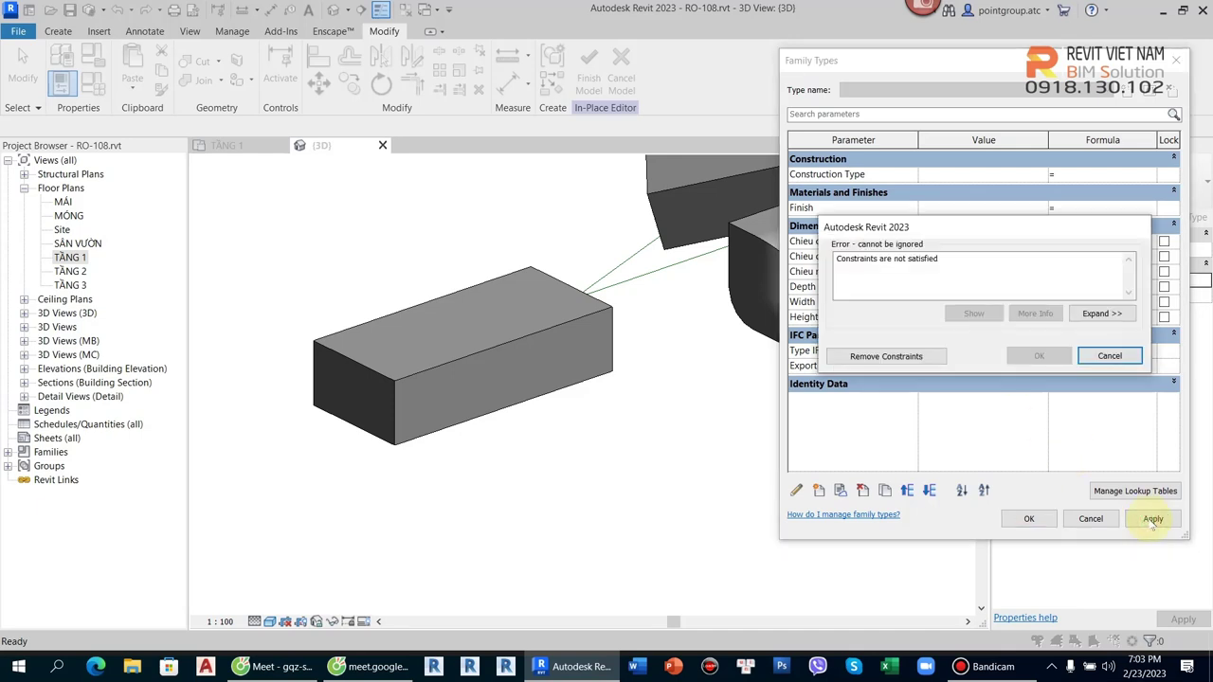
{"action": "left_click", "coordinate": [941, 359]}
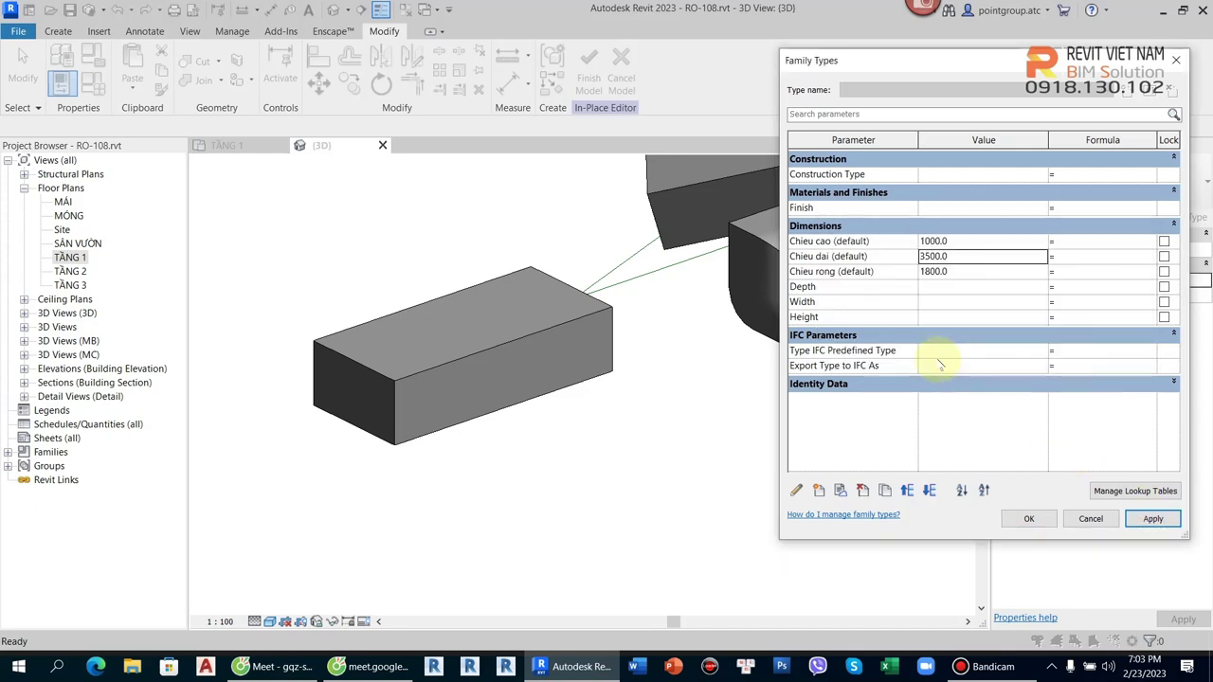
{"action": "left_click", "coordinate": [1149, 521]}
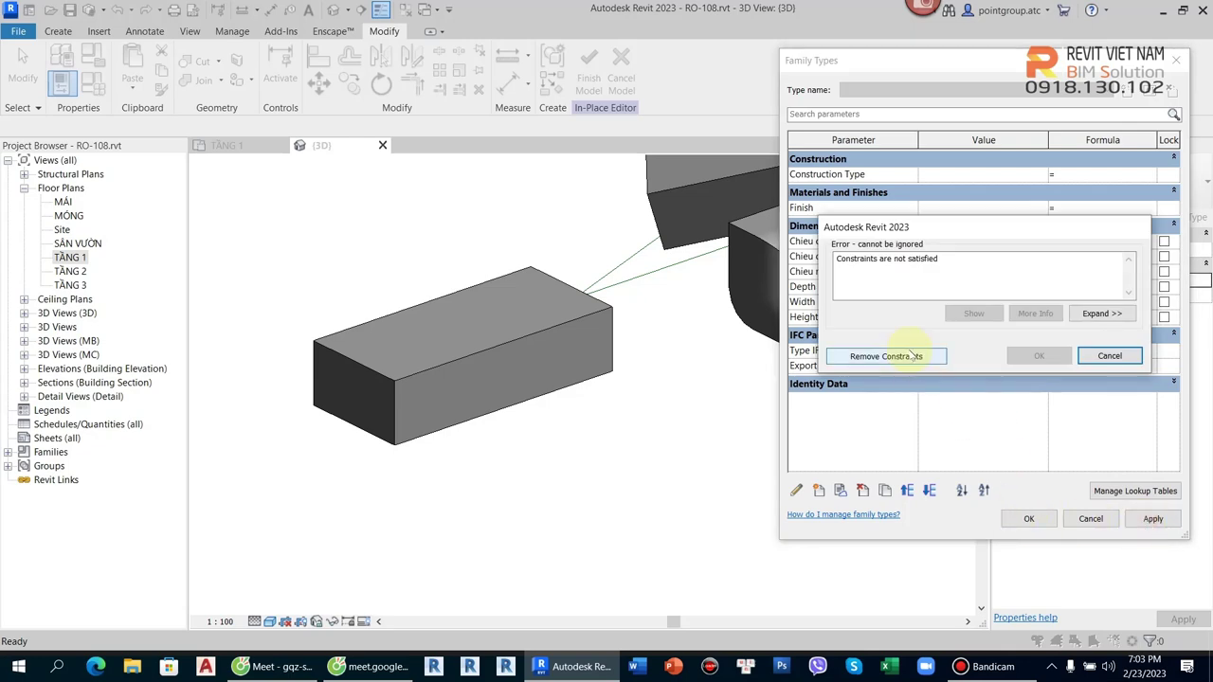
{"action": "left_click", "coordinate": [912, 357]}
{"action": "mouse_move", "coordinate": [907, 361]}
{"action": "middle_mouse_down", "text": "shift"}
{"action": "mouse_move", "coordinate": [698, 366]}
{"action": "mouse_move", "coordinate": [839, 428]}
{"action": "mouse_move", "coordinate": [280, 398]}
{"action": "mouse_move", "coordinate": [752, 420]}
{"action": "mouse_move", "coordinate": [699, 347]}
{"action": "middle_mouse_up", "text": "shift"}
{"action": "left_click", "coordinate": [745, 336]}
{"action": "scroll", "coordinate": [745, 336], "scroll_direction": "up", "scroll_amount": 4}
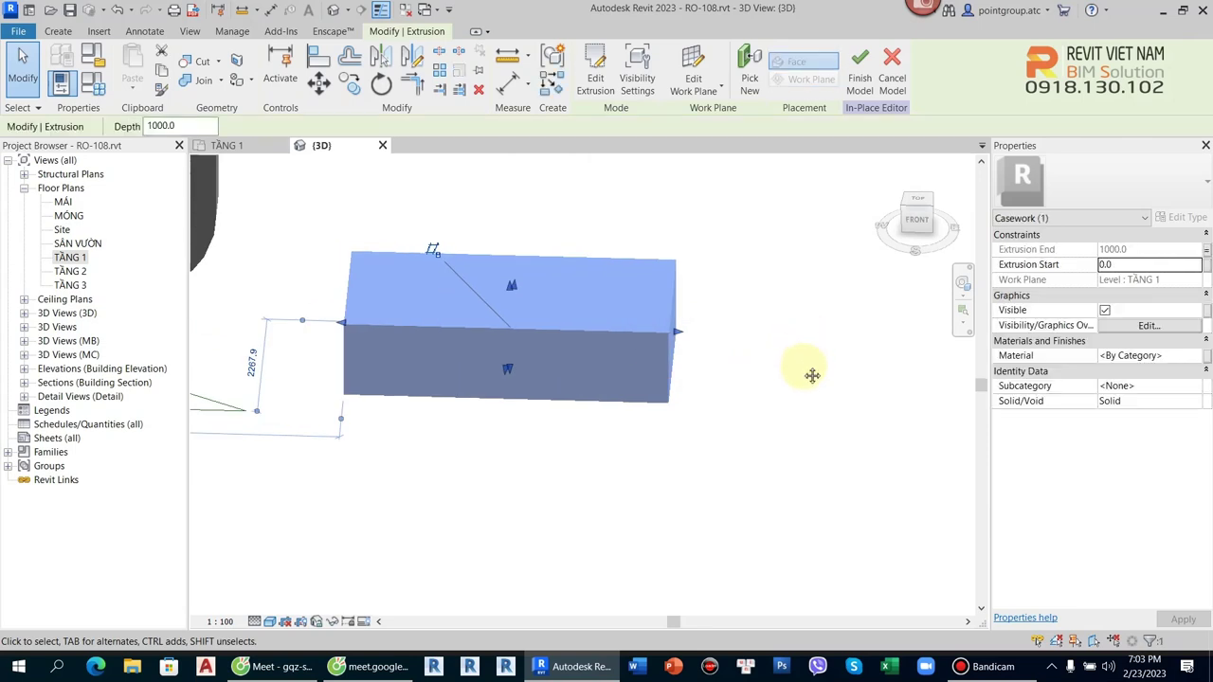
{"action": "left_click", "coordinate": [844, 179]}
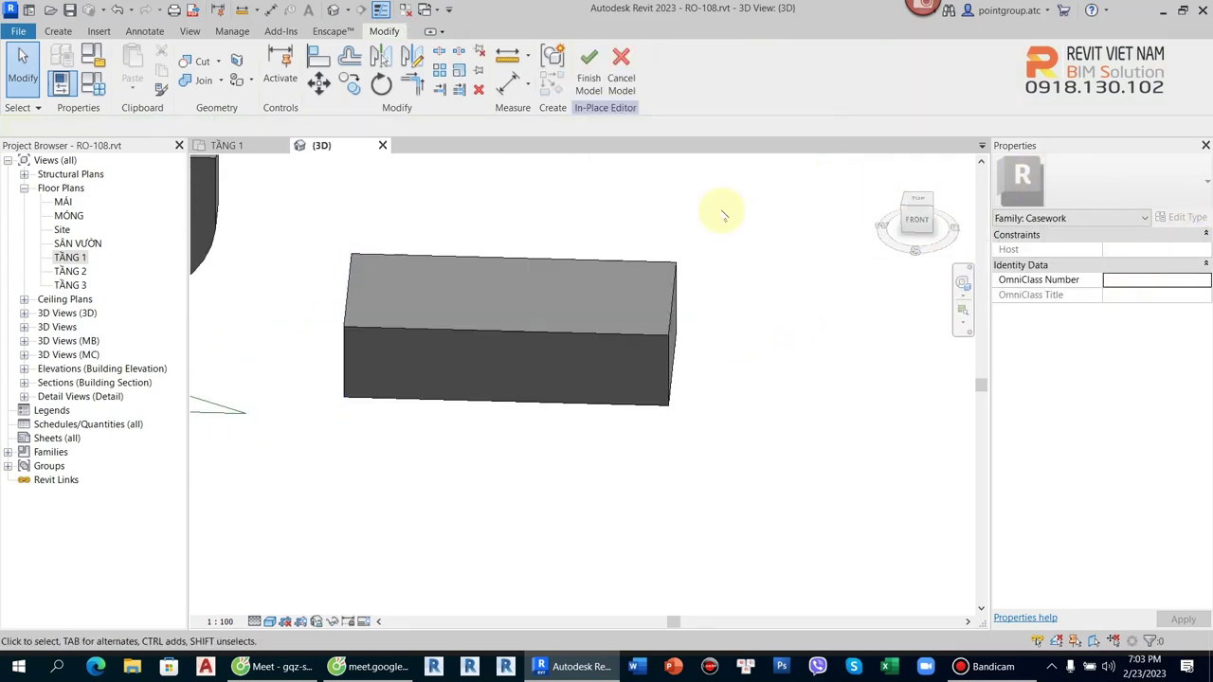
- Finish the in-place model, select the casework and review its type properties
{"action": "left_click", "coordinate": [588, 71]}
{"action": "left_click", "coordinate": [664, 334]}
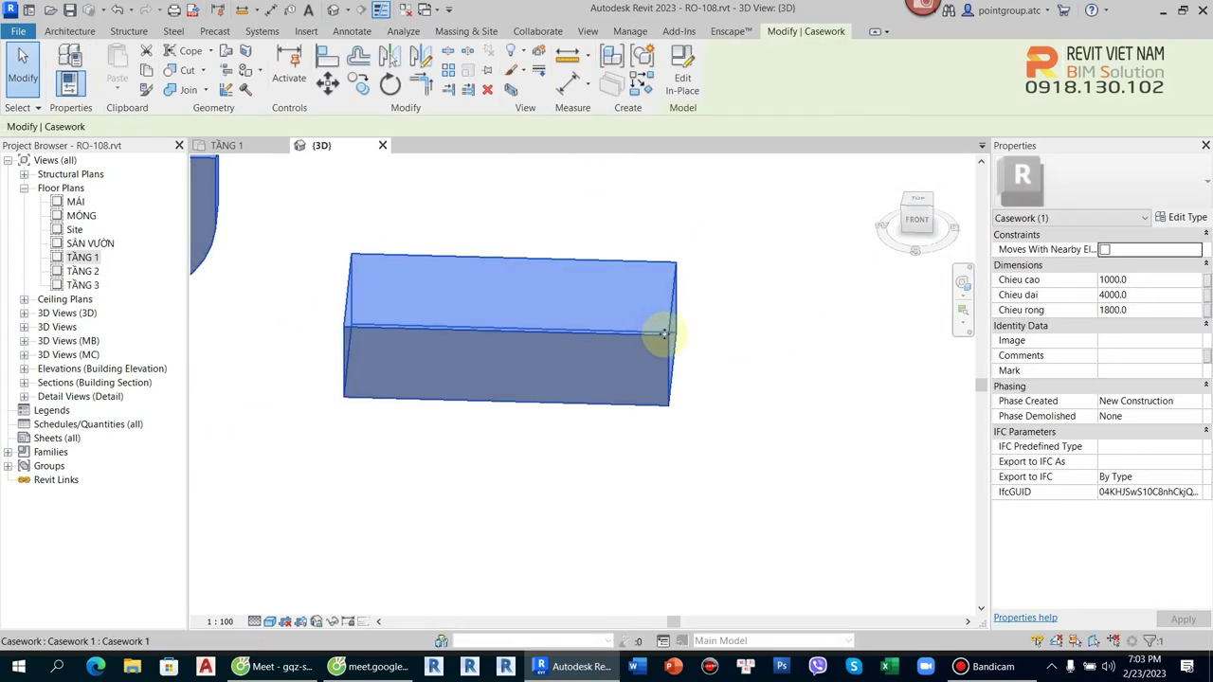
{"action": "scroll", "coordinate": [663, 333], "scroll_direction": "down", "scroll_amount": 3}
{"action": "left_click", "coordinate": [1181, 217]}
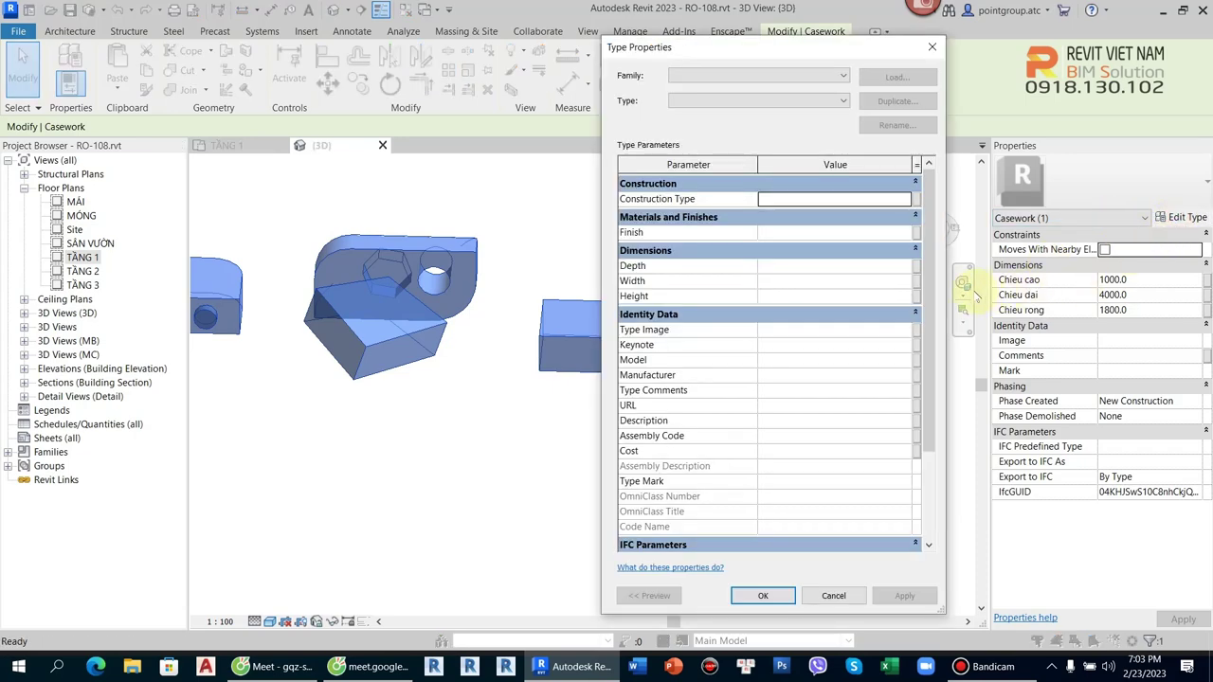
{"action": "scroll", "coordinate": [912, 292], "scroll_direction": "down", "scroll_amount": 3}
{"action": "key", "text": "Escape"}
{"action": "left_click", "coordinate": [1109, 310]}
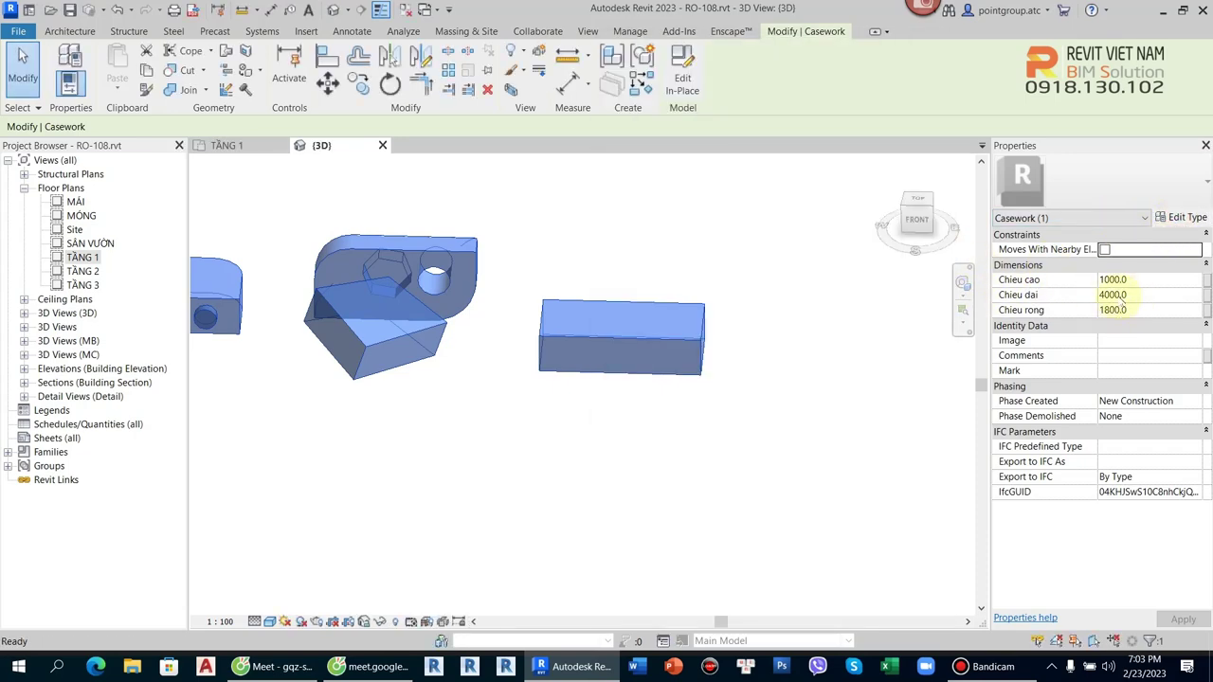
- Set the casework's Chieu dai to 3500 and Chieu rong to 1200 in Properties
{"action": "left_click", "coordinate": [1145, 309]}
{"action": "left_click", "coordinate": [1149, 295]}
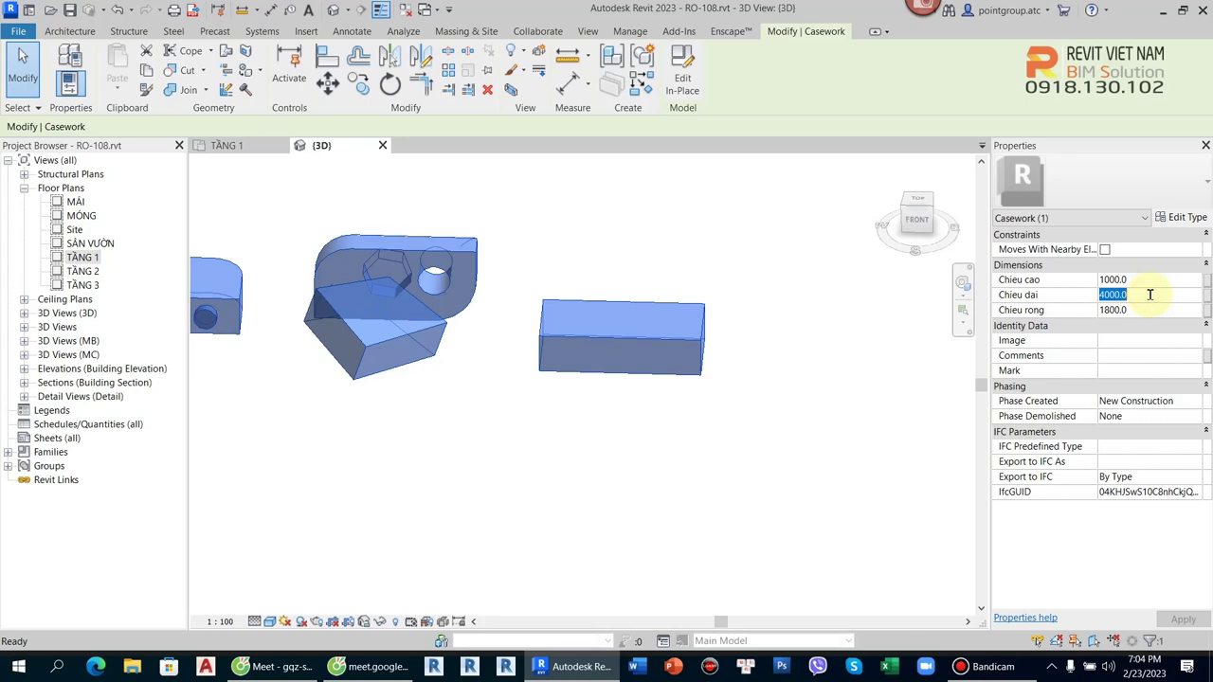
{"action": "type", "text": "35"}
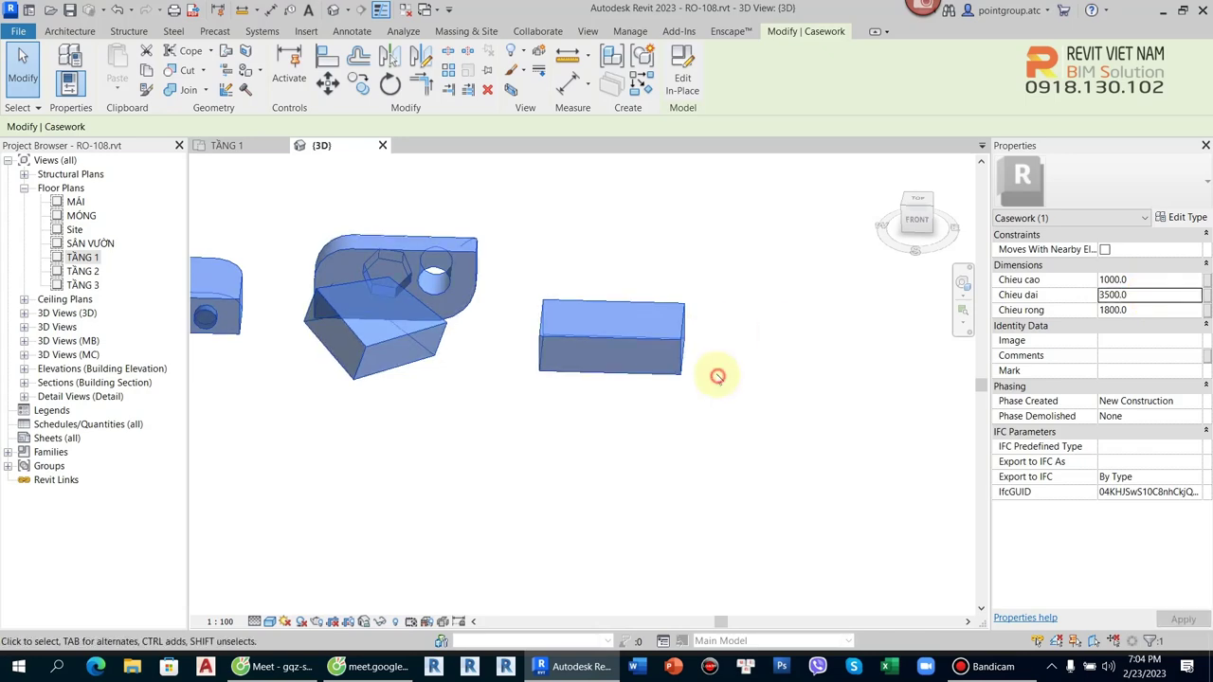
{"action": "left_click", "coordinate": [717, 374]}
{"action": "scroll", "coordinate": [663, 339], "scroll_direction": "up", "scroll_amount": 3}
{"action": "left_click", "coordinate": [664, 339]}
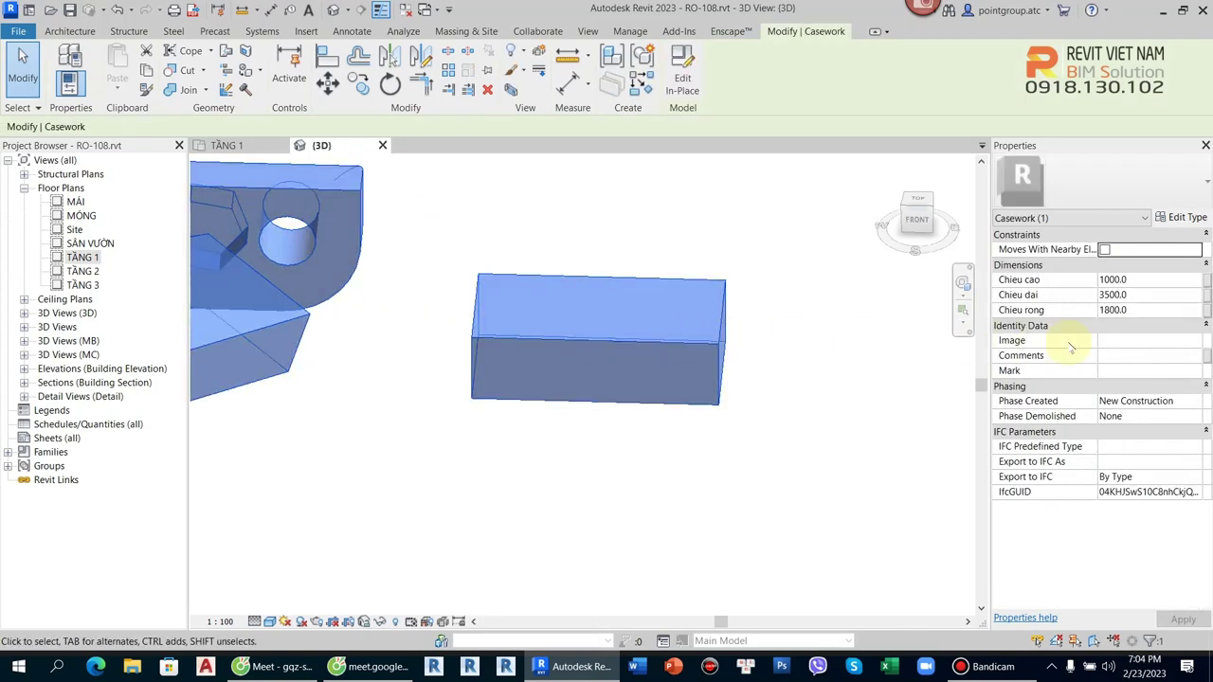
{"action": "left_click", "coordinate": [1148, 309]}
{"action": "type", "text": "1"}
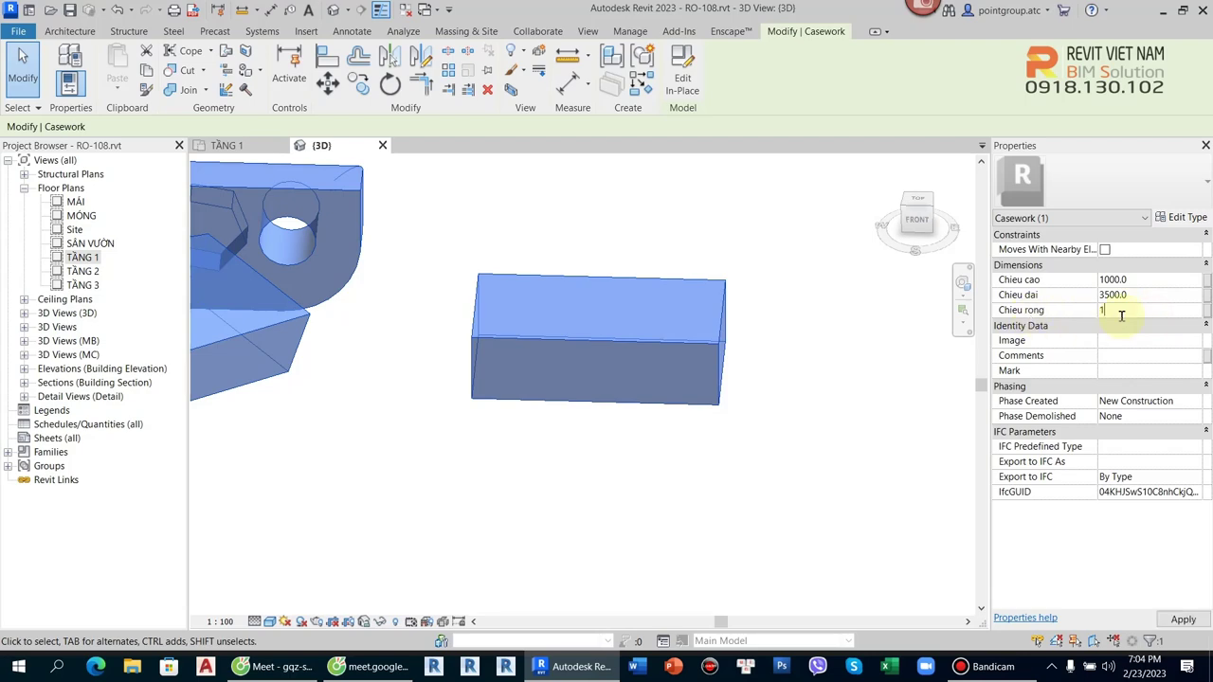
{"action": "mouse_move", "coordinate": [698, 373]}
{"action": "middle_mouse_down", "text": "shift"}
{"action": "mouse_move", "coordinate": [666, 409]}
{"action": "mouse_move", "coordinate": [501, 292]}
{"action": "middle_mouse_up", "text": "shift"}
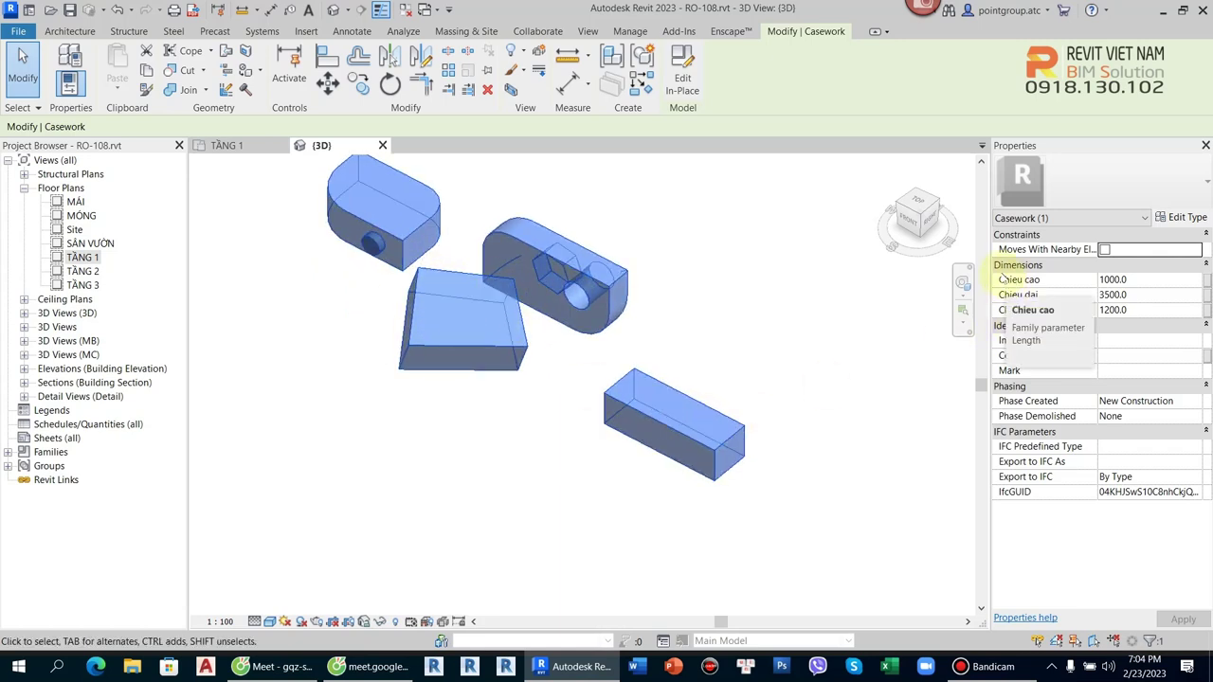
- Re-enter in-place editing of the casework, dismiss the constraint error, and select the box extrusion
{"action": "left_click", "coordinate": [689, 352]}
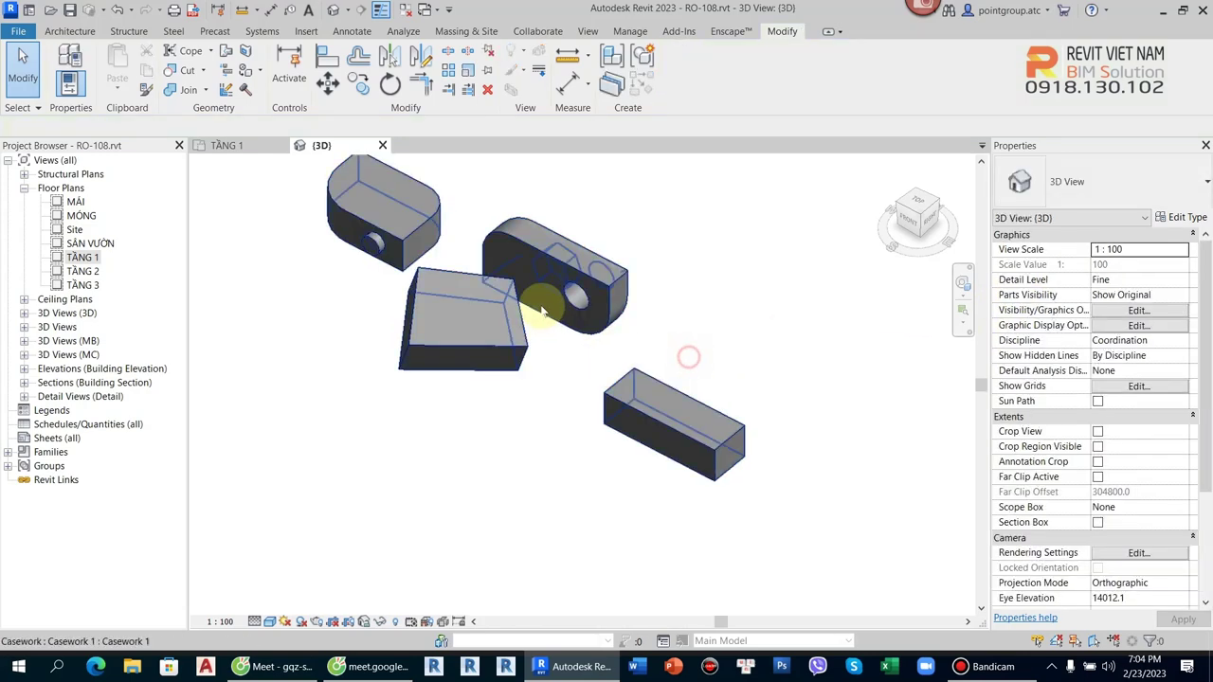
{"action": "scroll", "coordinate": [697, 444], "scroll_direction": "up", "scroll_amount": 2}
{"action": "left_click", "coordinate": [726, 441]}
{"action": "scroll", "coordinate": [711, 460], "scroll_direction": "up", "scroll_amount": 3}
{"action": "scroll", "coordinate": [706, 436], "scroll_direction": "down", "scroll_amount": 2}
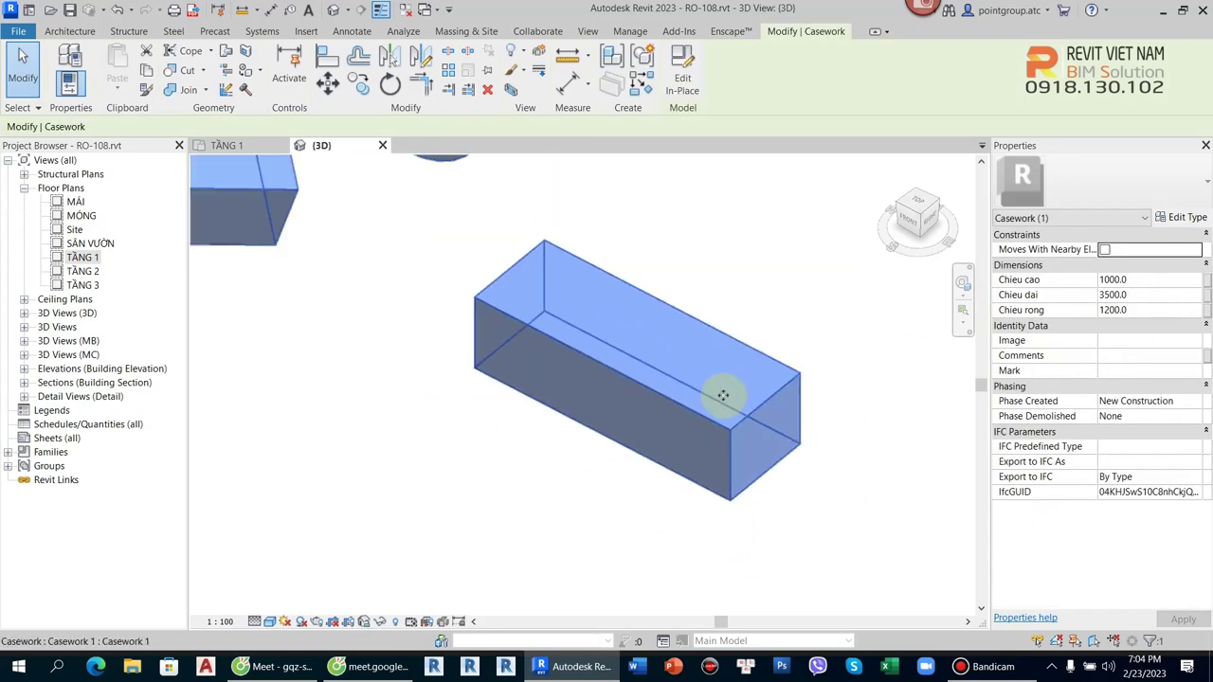
{"action": "scroll", "coordinate": [726, 402], "scroll_direction": "down", "scroll_amount": 1}
{"action": "double_click", "coordinate": [728, 408]}
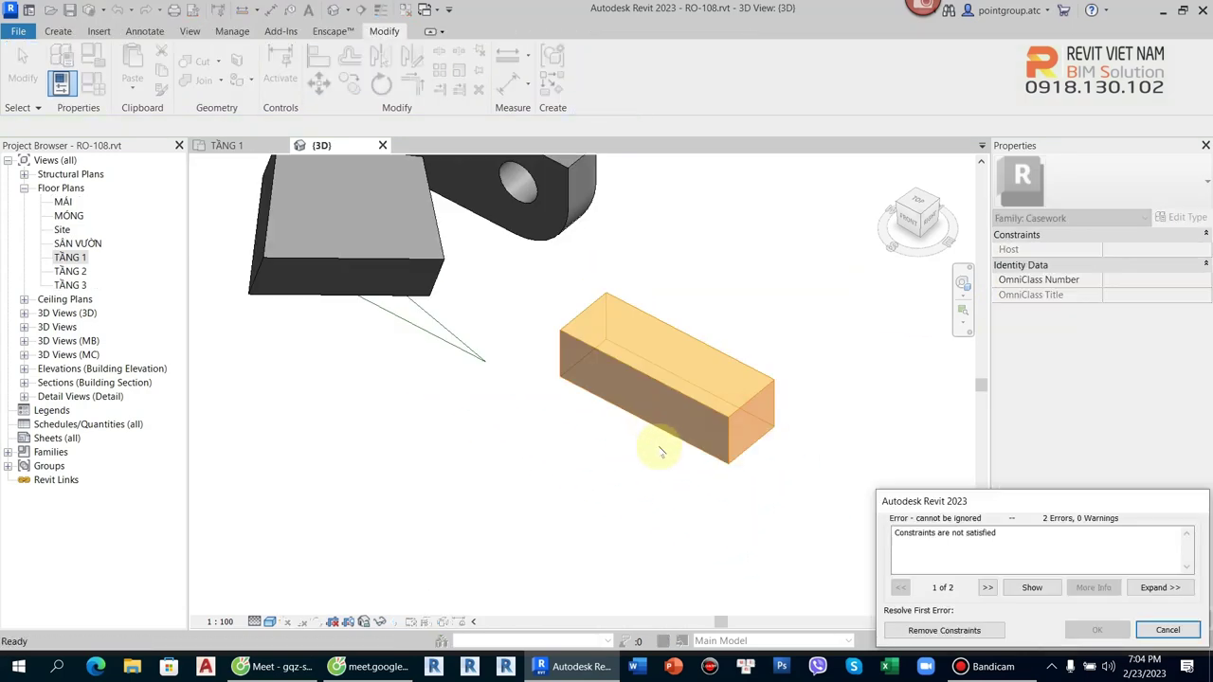
{"action": "left_click", "coordinate": [950, 628]}
{"action": "left_click", "coordinate": [758, 394]}
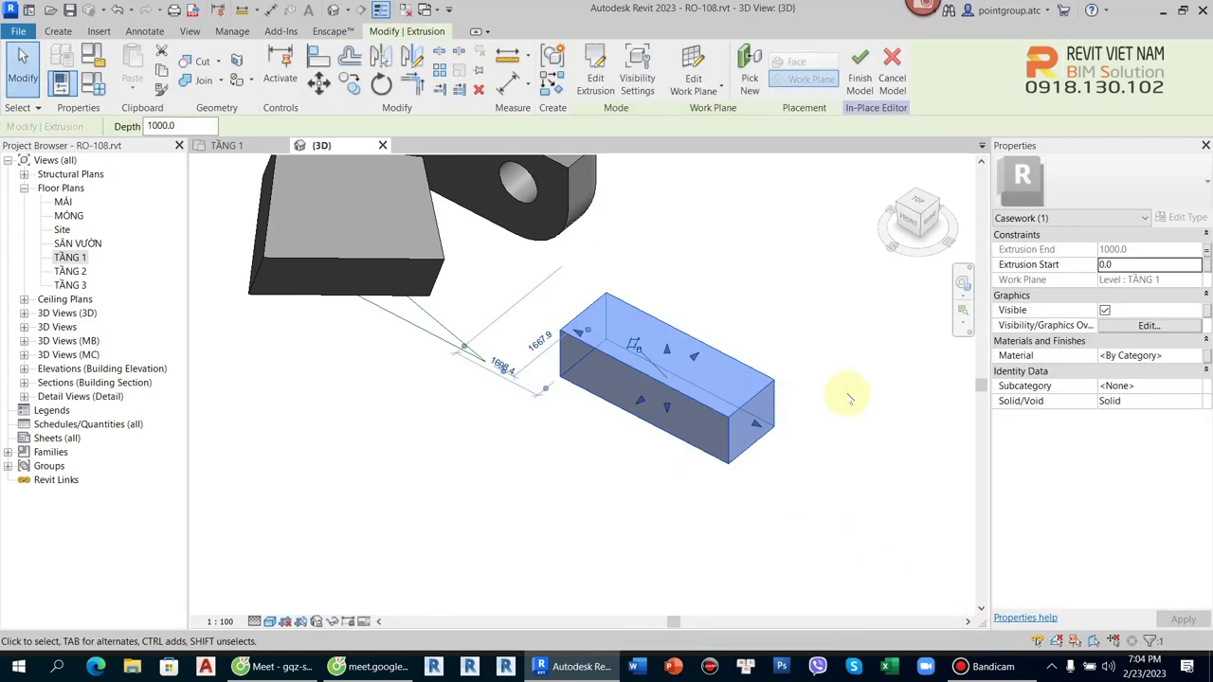
{"action": "middle_click_drag", "start_coordinate": [847, 395], "coordinate": [807, 392]}
{"action": "left_click", "coordinate": [93, 84]}
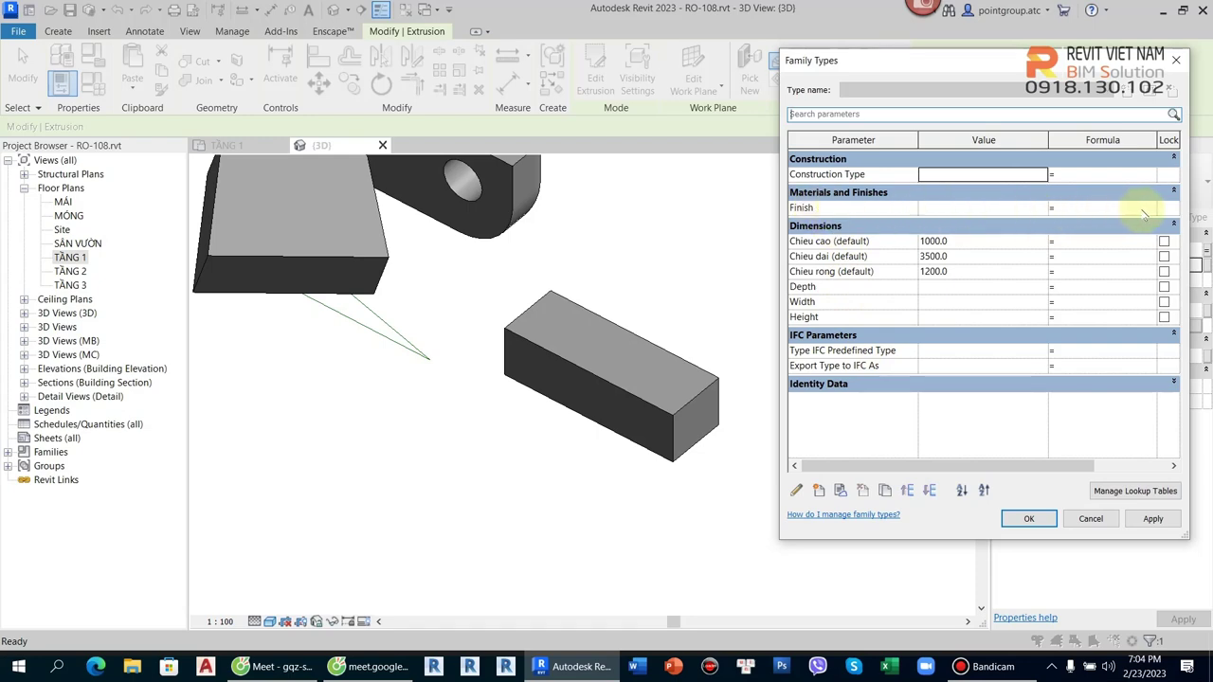
{"action": "left_click", "coordinate": [1176, 60]}
{"action": "left_click", "coordinate": [711, 384]}
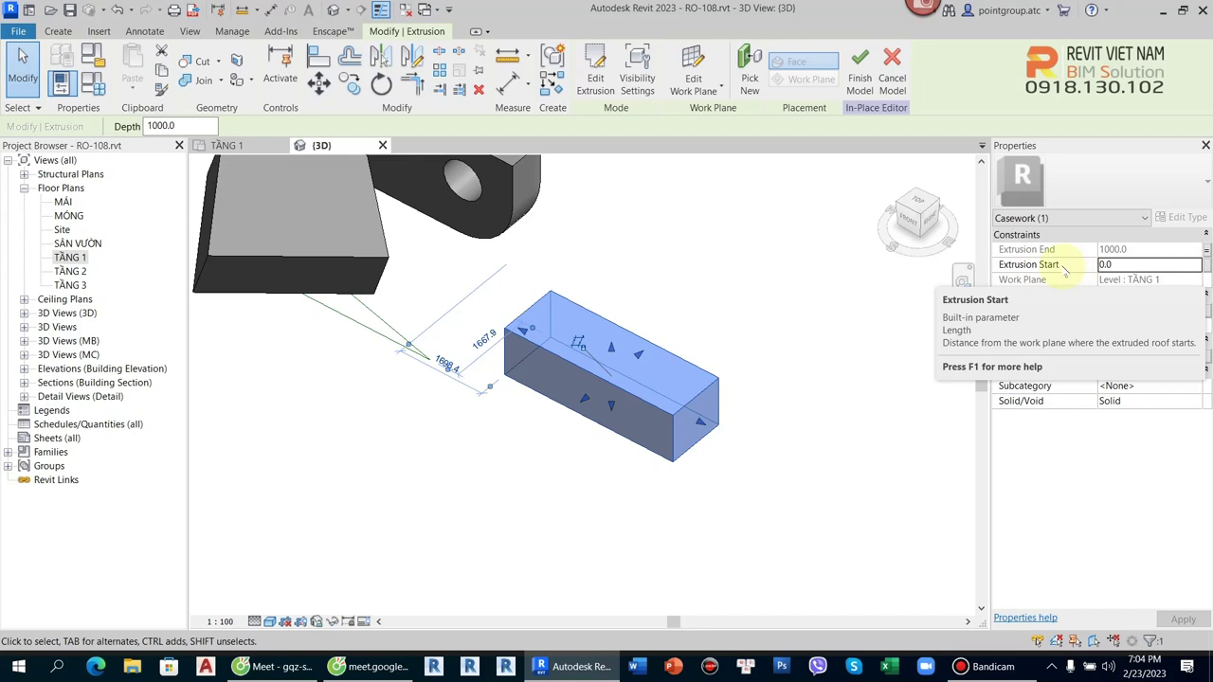
- Associate Extrusion Start with a new instance parameter named 'EXT- Start'
{"action": "left_click", "coordinate": [1064, 268]}
{"action": "left_click", "coordinate": [1206, 266]}
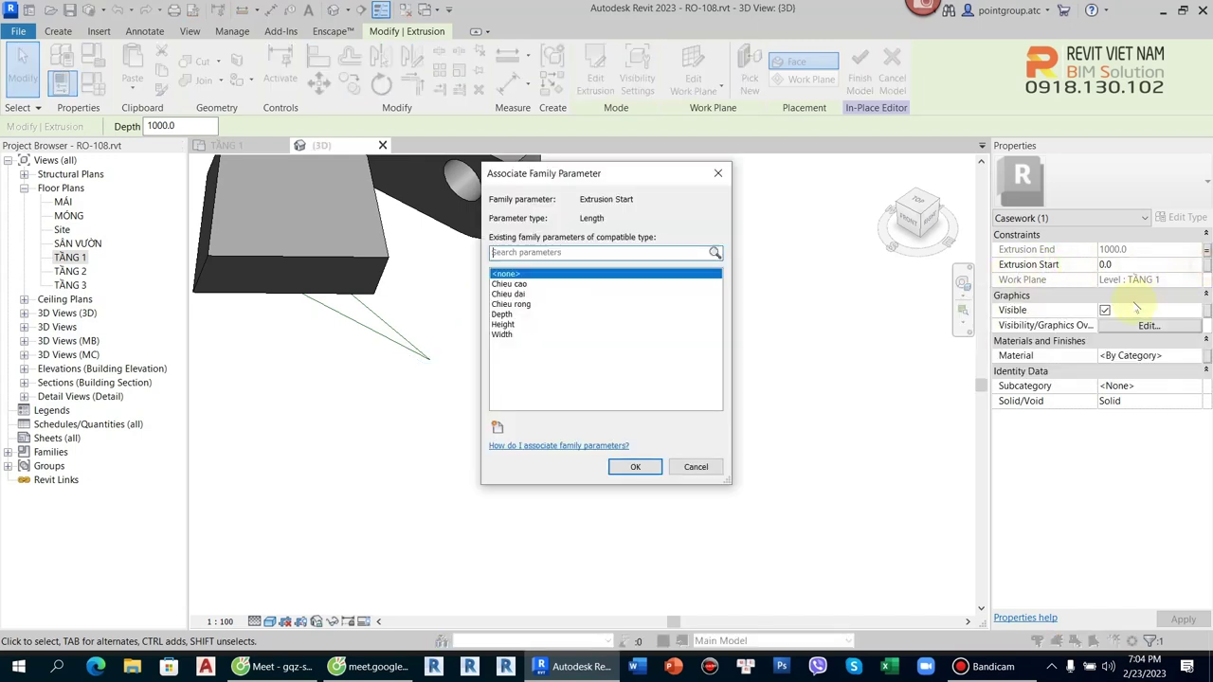
{"action": "left_click", "coordinate": [497, 423]}
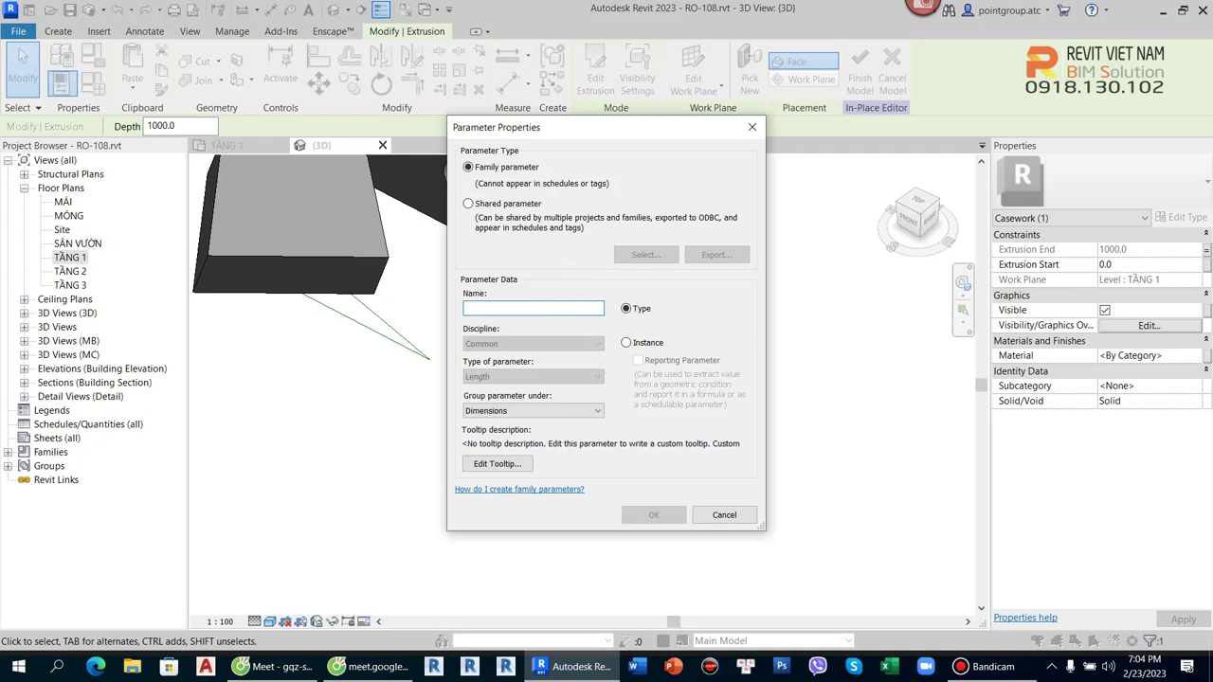
{"action": "type", "text": "EXT- Start"}
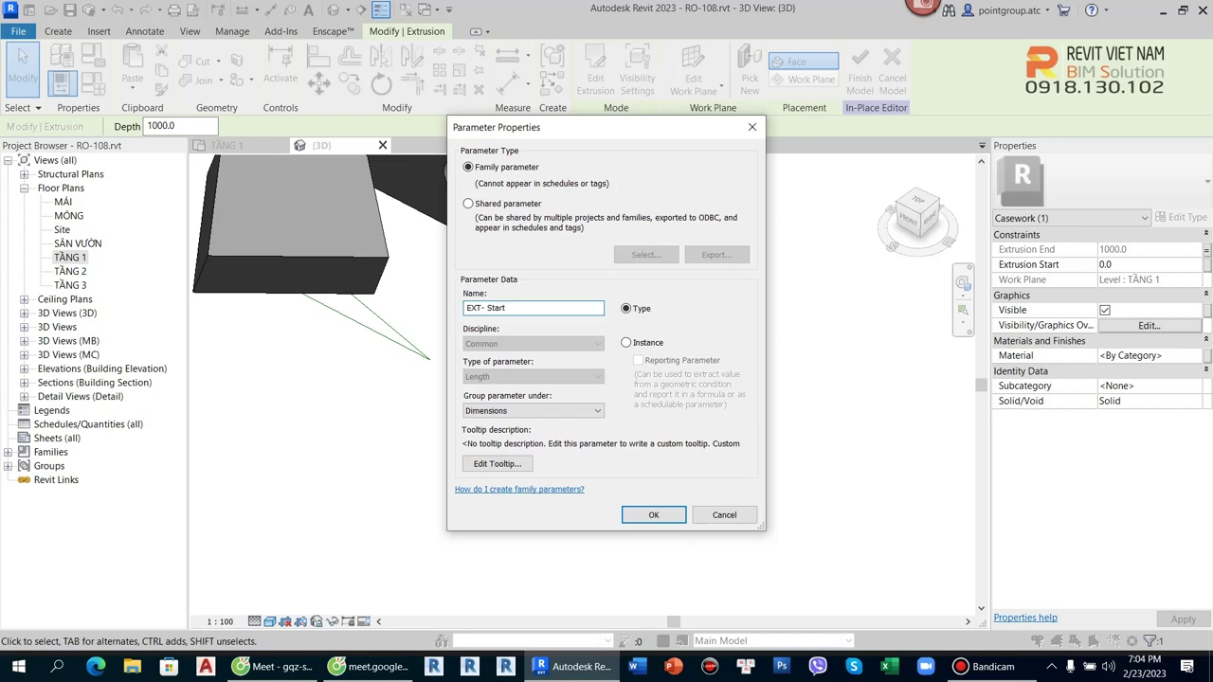
{"action": "left_click", "coordinate": [627, 343]}
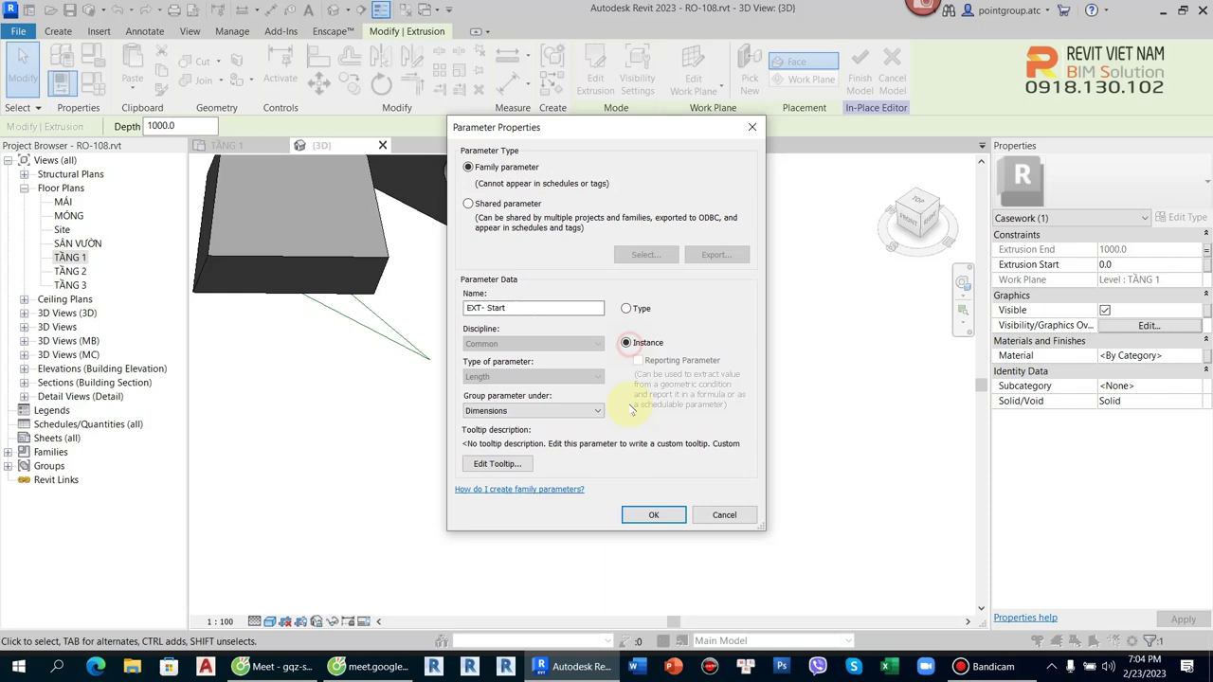
{"action": "left_click", "coordinate": [659, 515]}
{"action": "left_click", "coordinate": [635, 466]}
- Finish the in-place model and check EXT- Start in the casework's properties and type properties
{"action": "left_click", "coordinate": [739, 474]}
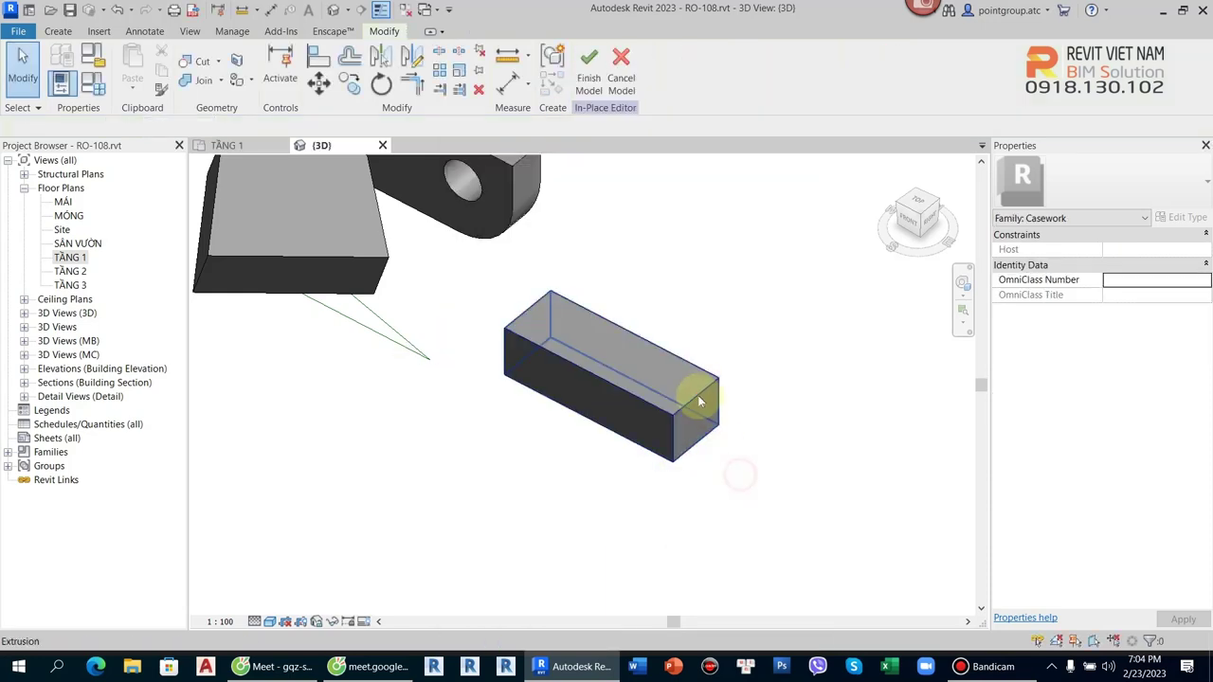
{"action": "left_click", "coordinate": [697, 395]}
{"action": "left_click", "coordinate": [860, 81]}
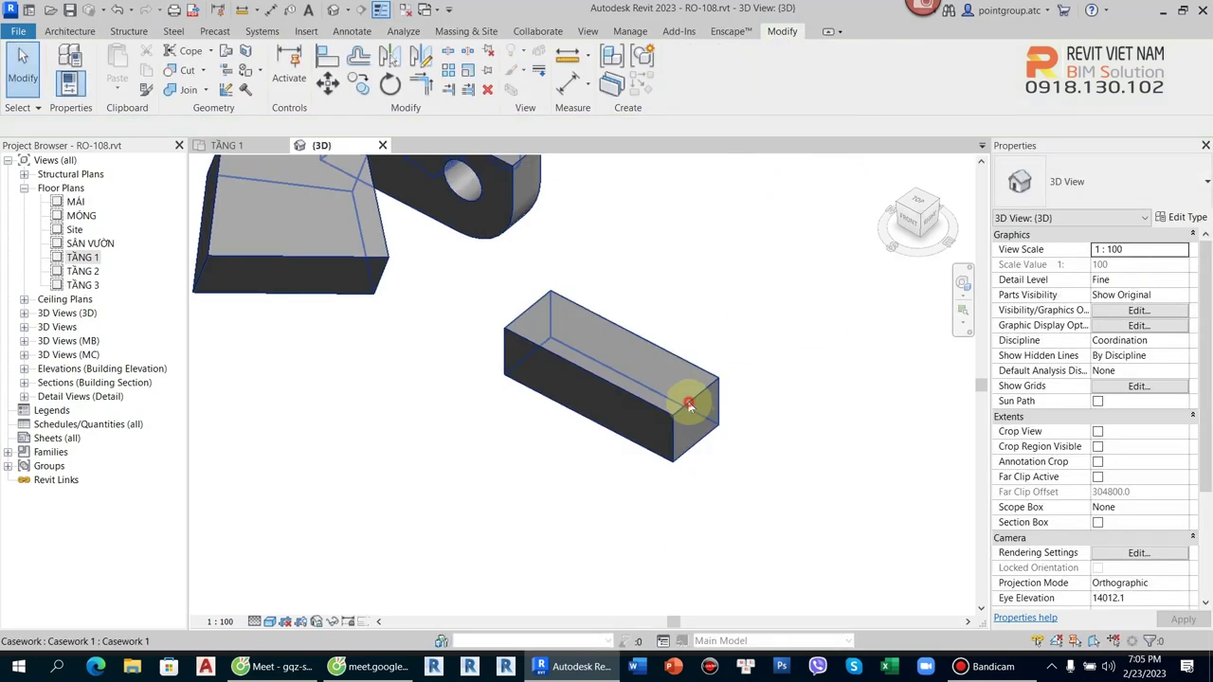
{"action": "left_click", "coordinate": [682, 401]}
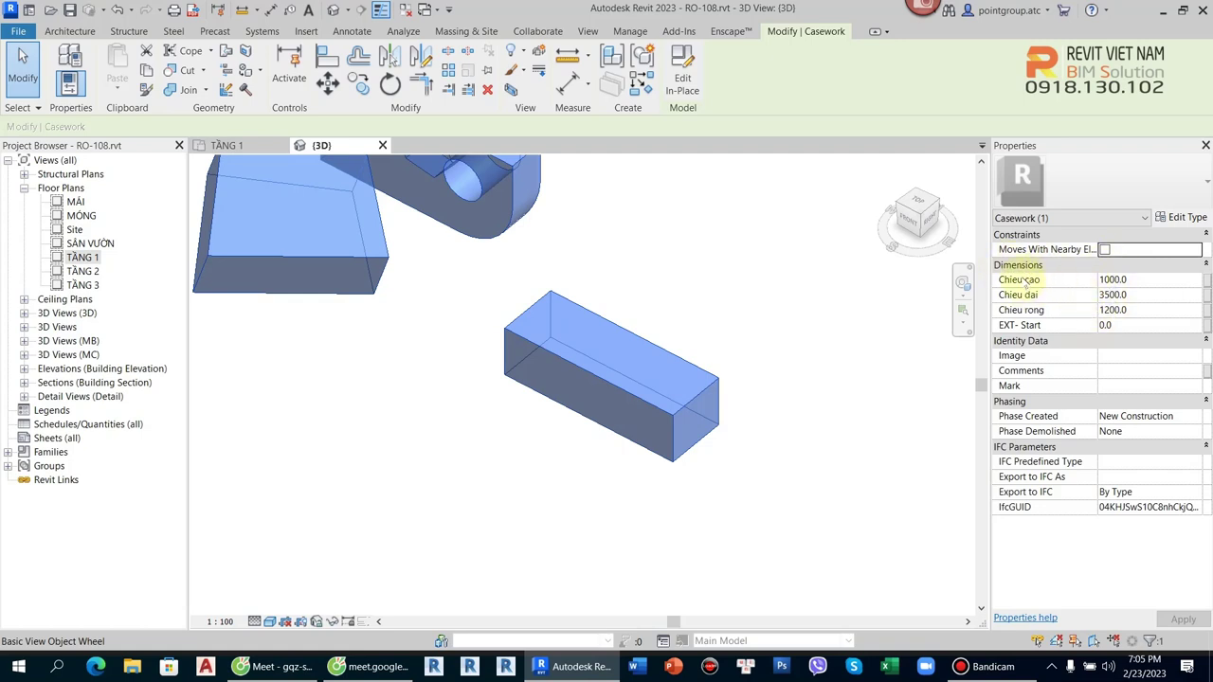
{"action": "left_click", "coordinate": [1183, 219]}
{"action": "scroll", "coordinate": [726, 313], "scroll_direction": "down", "scroll_amount": 3}
{"action": "scroll", "coordinate": [711, 360], "scroll_direction": "up", "scroll_amount": 3}
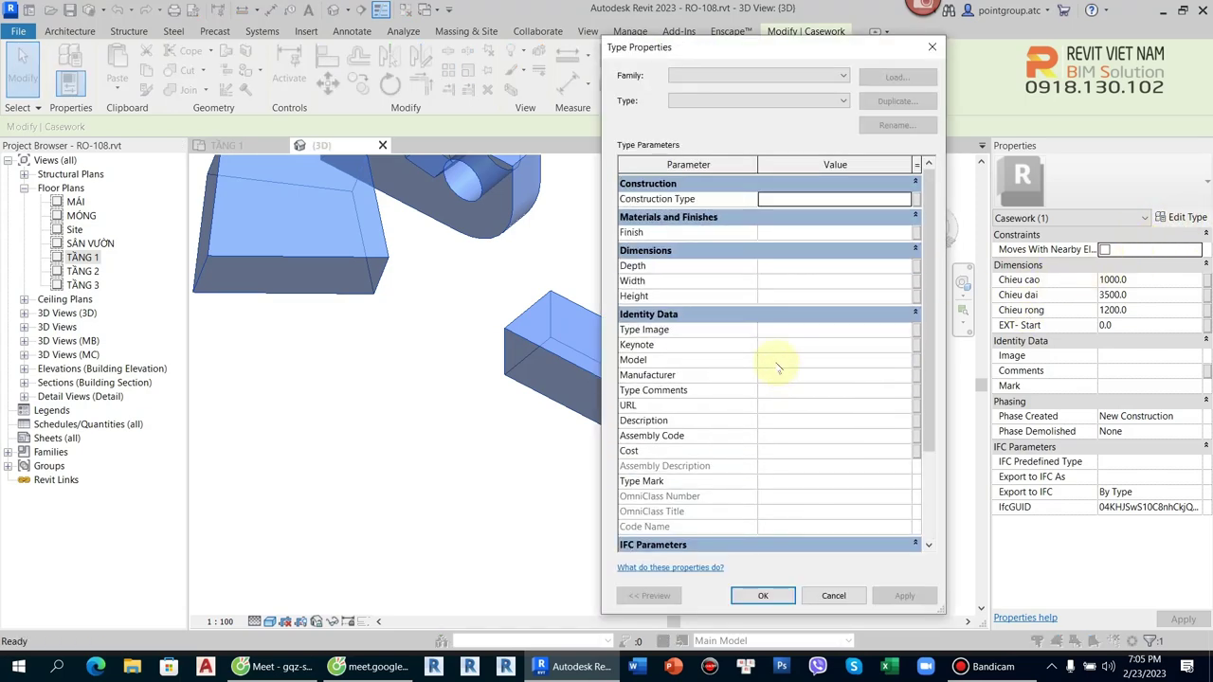
{"action": "left_click", "coordinate": [767, 265]}
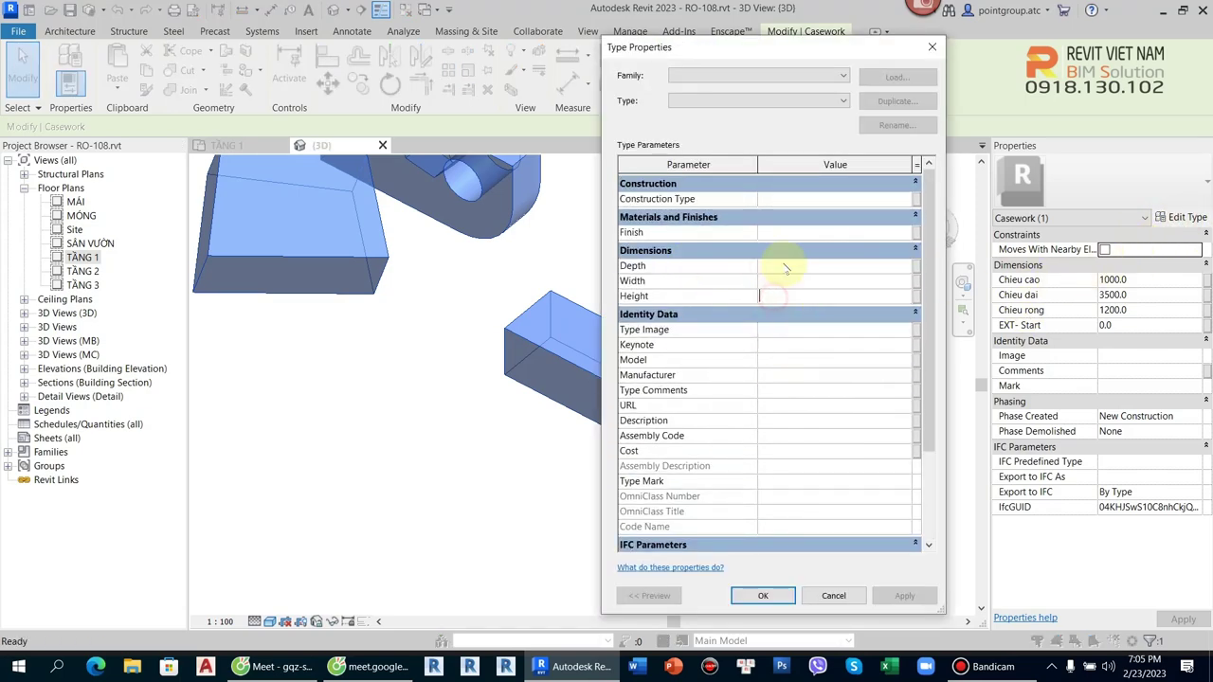
{"action": "left_click", "coordinate": [931, 46]}
- Reselect the casework and reopen it in the in-place editor
{"action": "left_click", "coordinate": [753, 365]}
{"action": "left_click", "coordinate": [698, 400]}
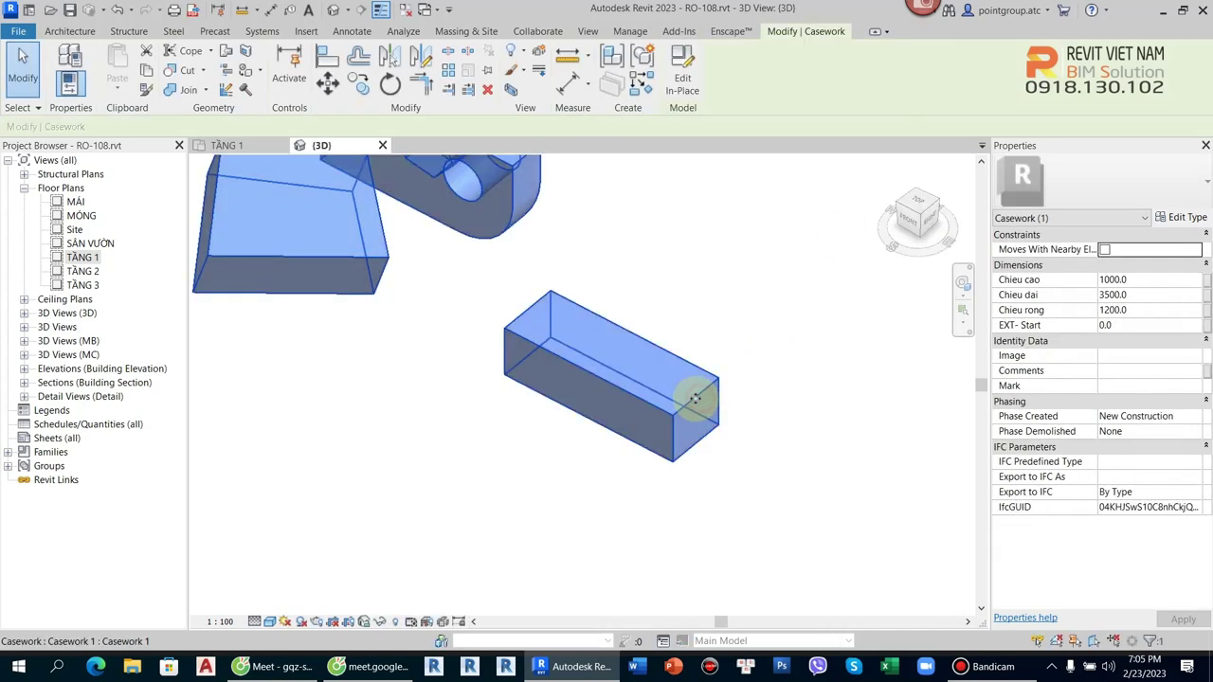
{"action": "left_click", "coordinate": [1187, 217]}
{"action": "key", "text": "Escape"}
{"action": "double_click", "coordinate": [706, 403]}
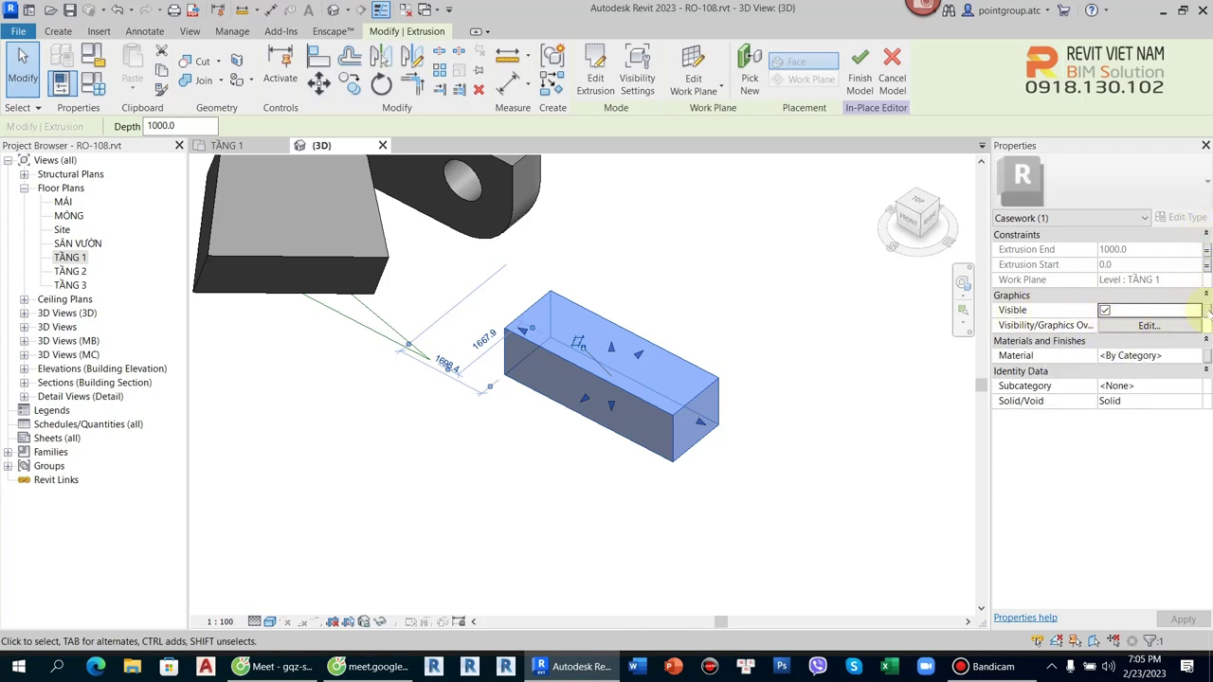
- Link the extrusion's Visible setting to a new instance parameter 'Hien thi' grouped under General
{"action": "left_click", "coordinate": [1204, 310]}
{"action": "left_click", "coordinate": [505, 429]}
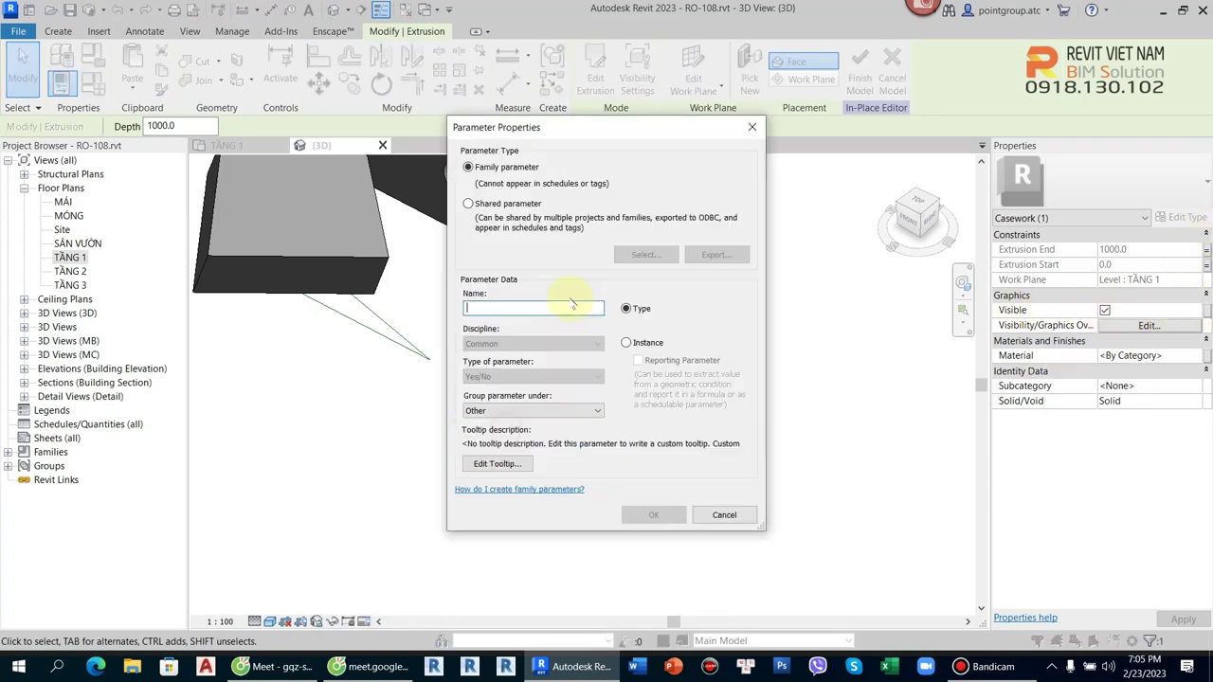
{"action": "type", "text": "Hien thi"}
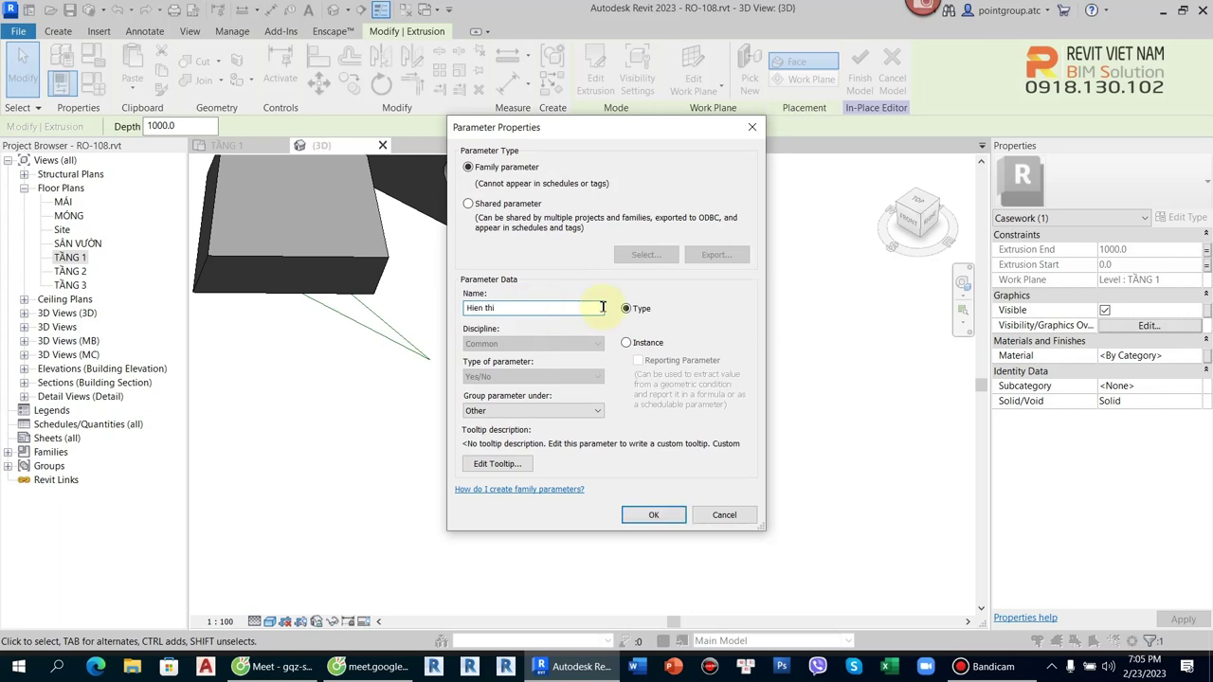
{"action": "left_click", "coordinate": [626, 343]}
{"action": "left_click", "coordinate": [580, 410]}
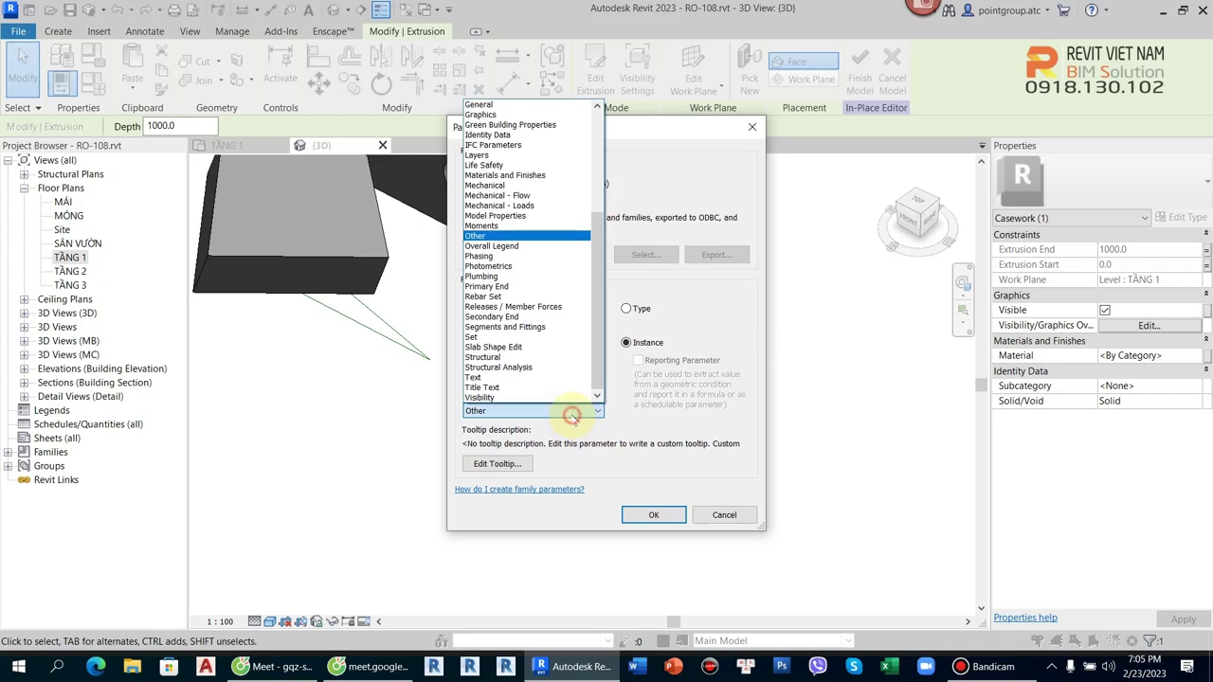
{"action": "left_click", "coordinate": [499, 104]}
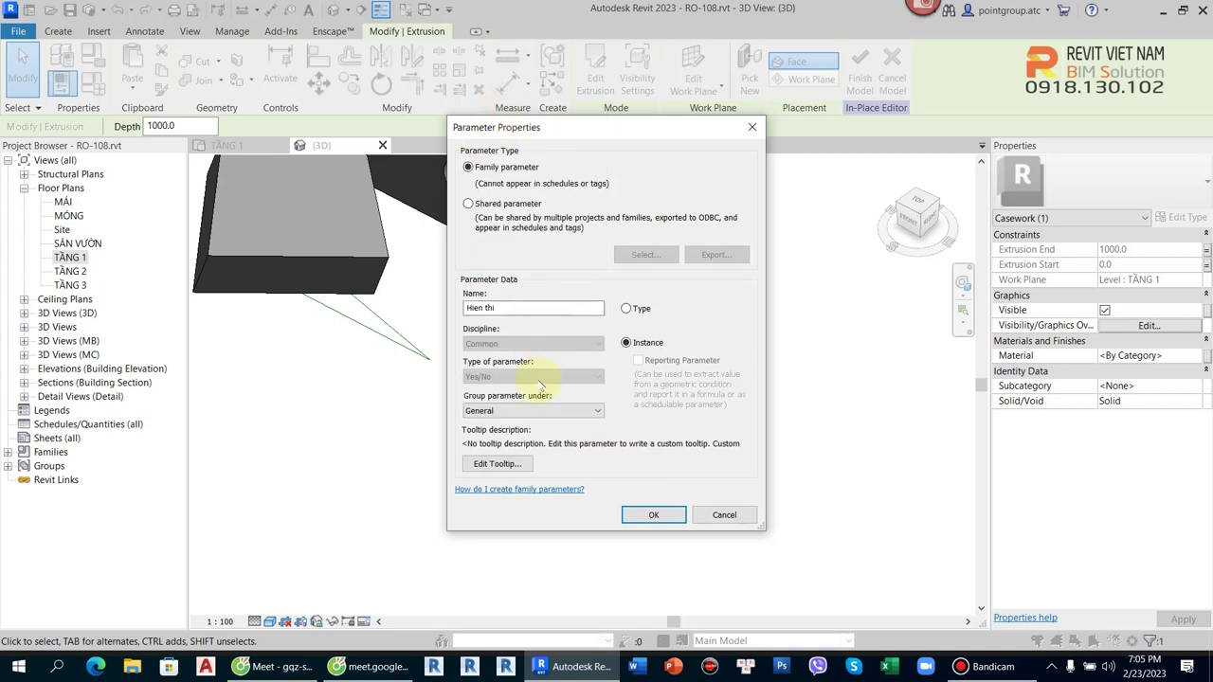
{"action": "left_click", "coordinate": [538, 411]}
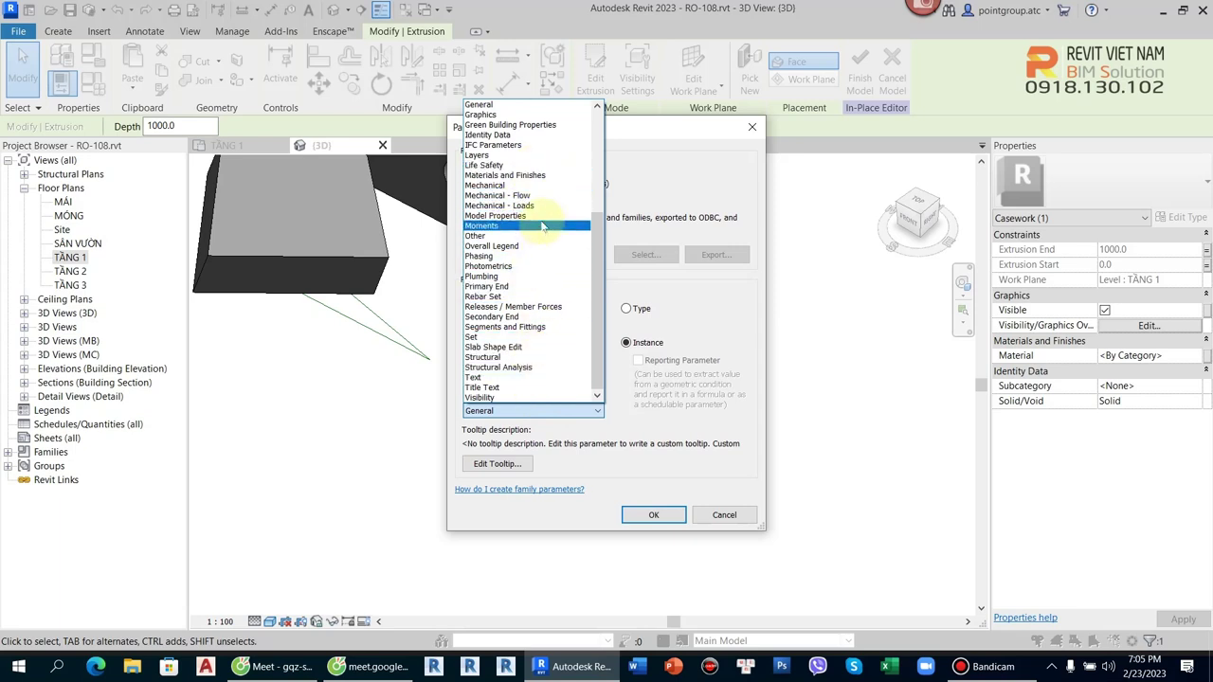
{"action": "left_click", "coordinate": [499, 105]}
{"action": "left_click", "coordinate": [649, 519]}
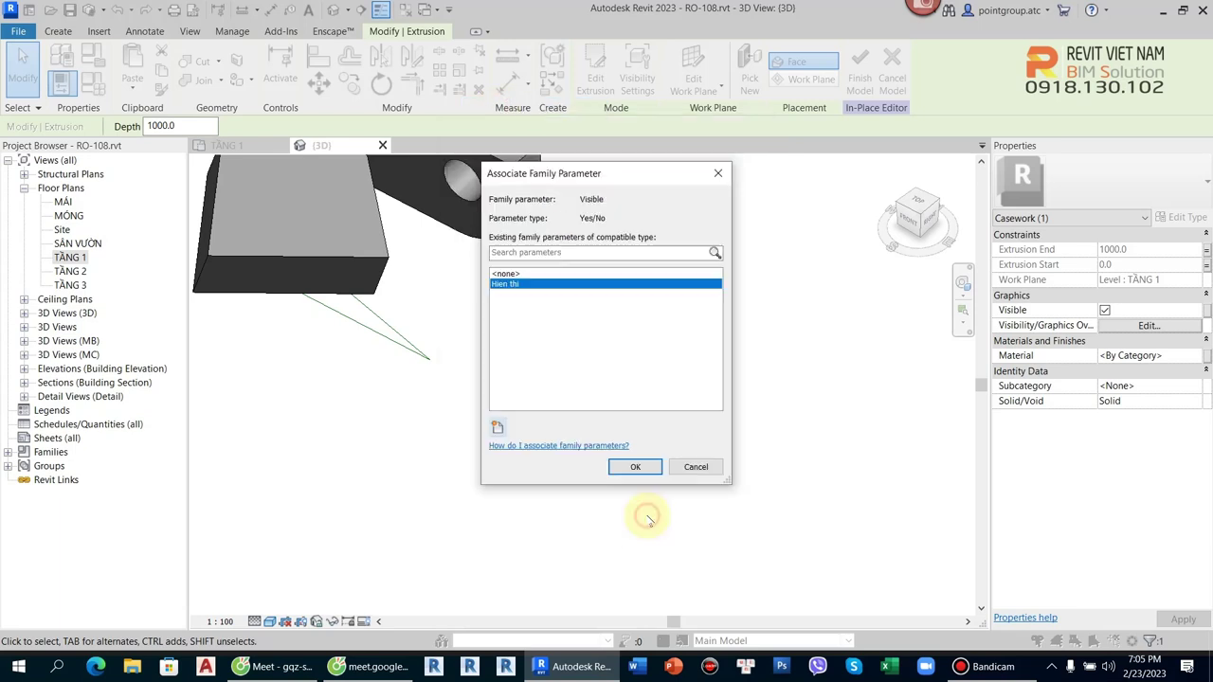
{"action": "left_click", "coordinate": [635, 471]}
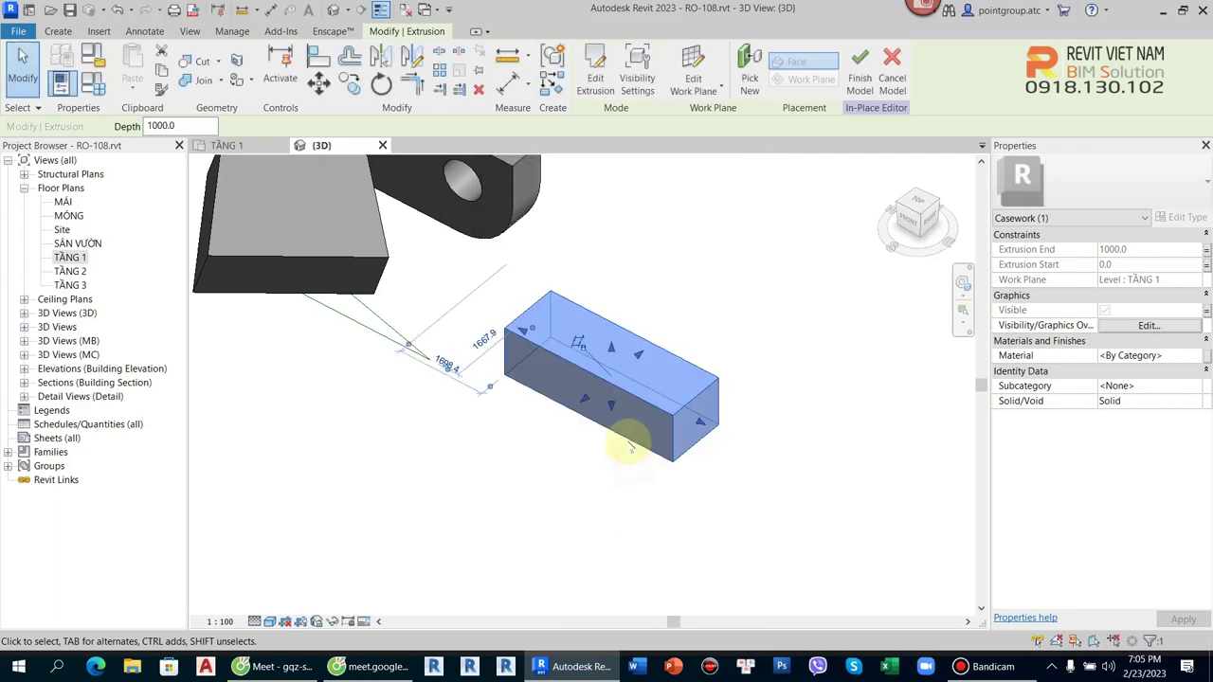
- Finish the model and toggle Hien thi off and back on to test visibility
{"action": "left_click", "coordinate": [834, 469]}
{"action": "left_click", "coordinate": [576, 76]}
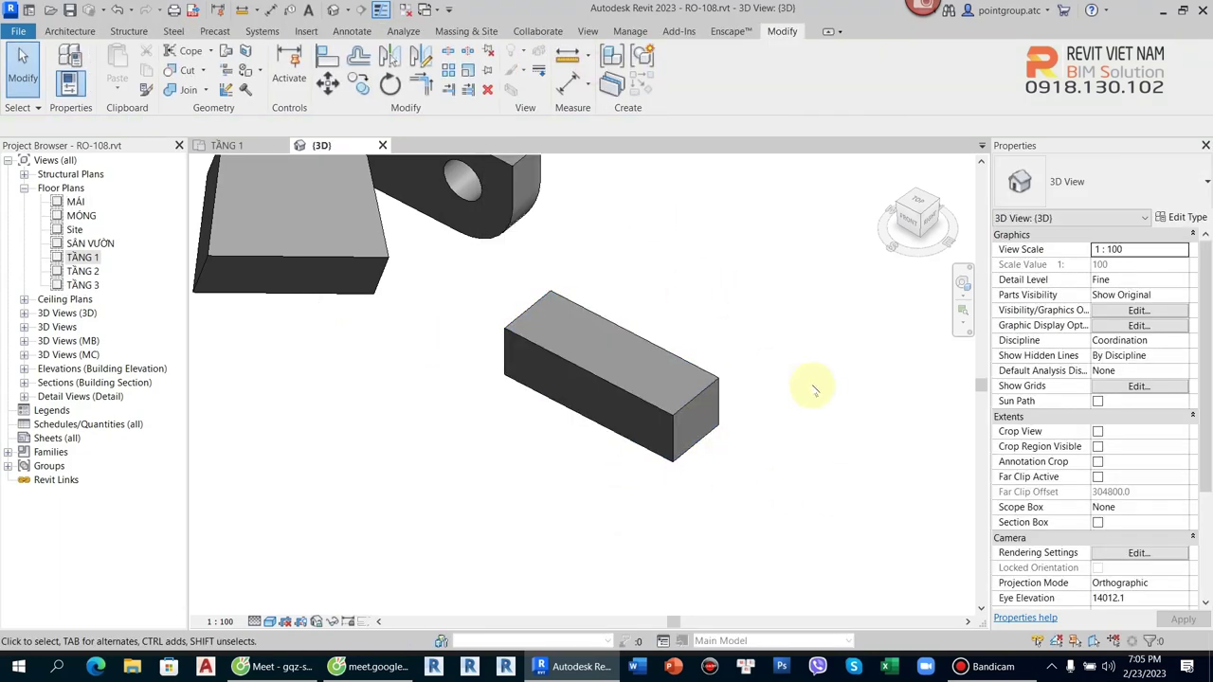
{"action": "left_click", "coordinate": [691, 401]}
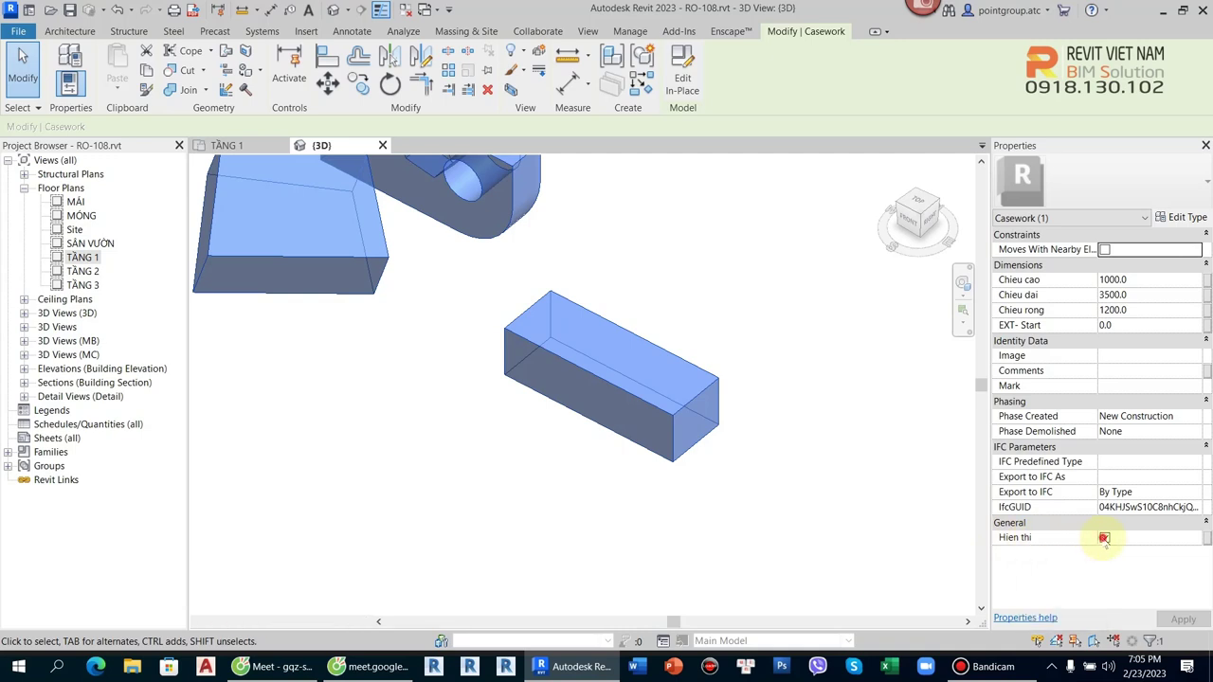
{"action": "left_click", "coordinate": [1103, 537]}
{"action": "left_click", "coordinate": [1104, 538]}
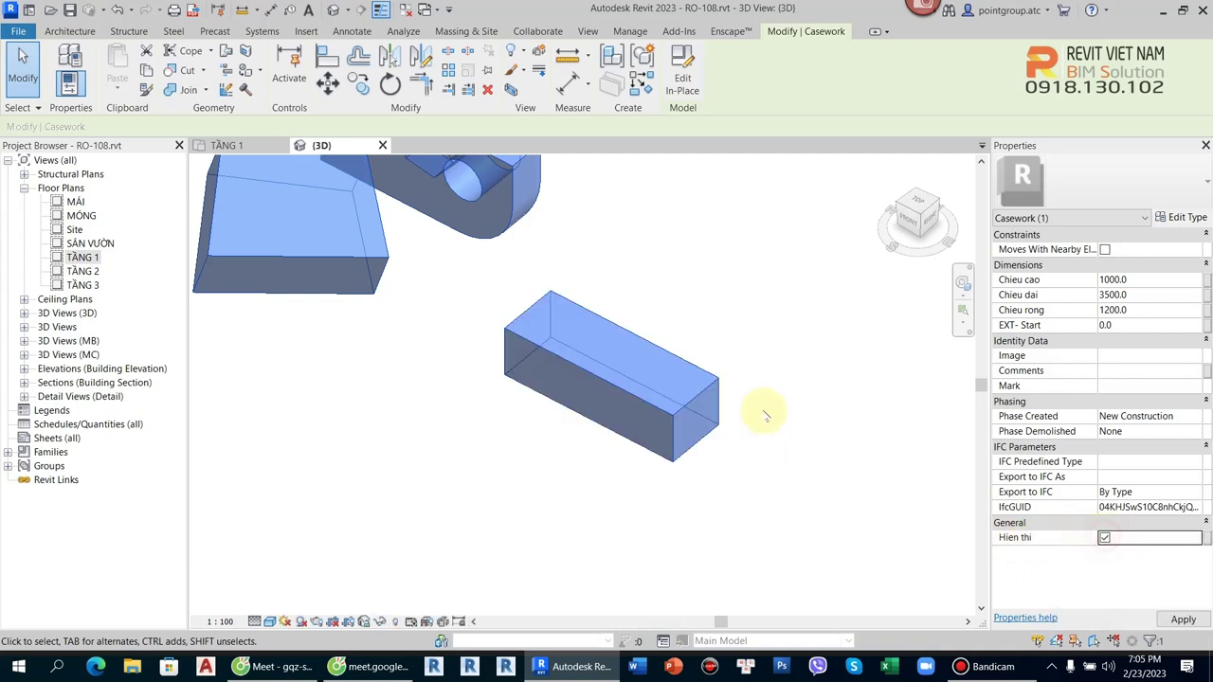
- Link the extrusion's Material to new instance parameter 'Vat lieu' under Materials and Finishes, then finish the model
{"action": "double_click", "coordinate": [701, 389]}
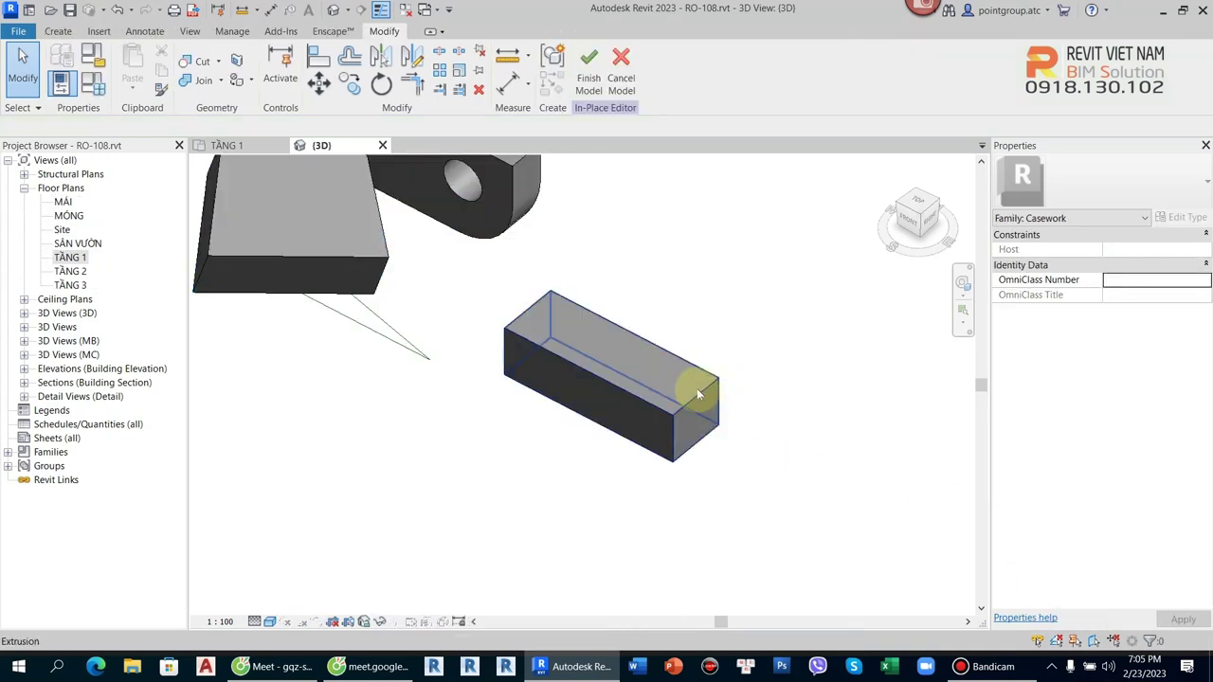
{"action": "left_click", "coordinate": [697, 389]}
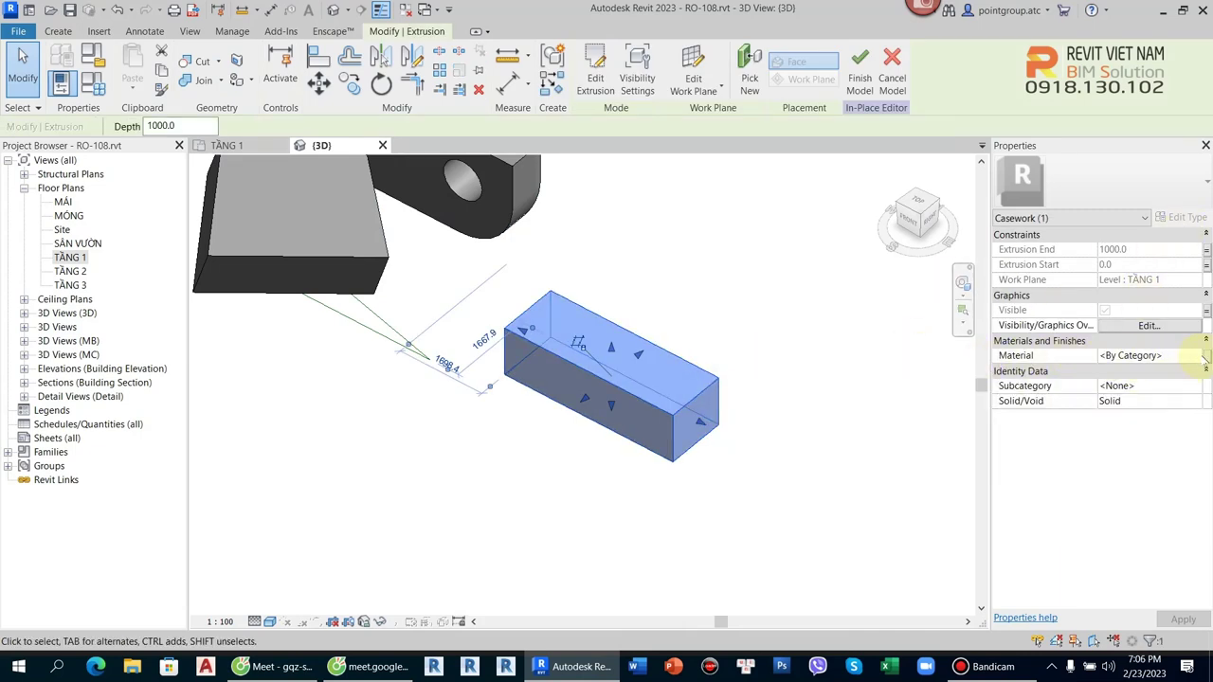
{"action": "left_click", "coordinate": [1207, 356]}
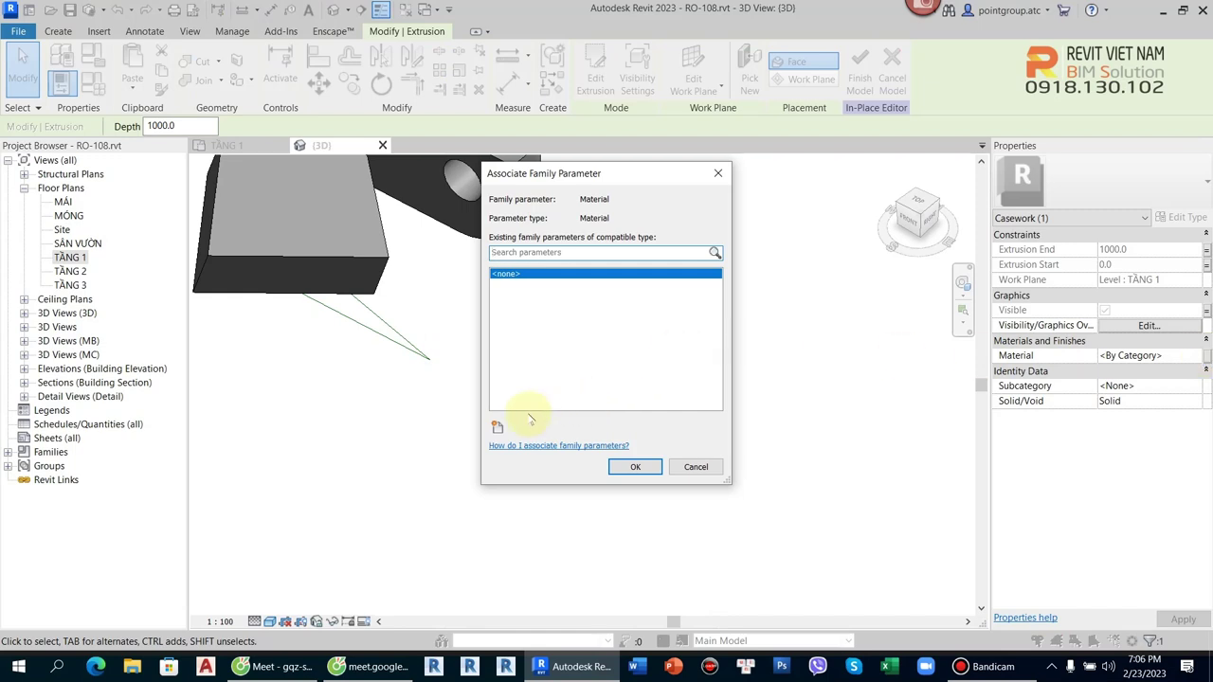
{"action": "left_click", "coordinate": [498, 426]}
{"action": "type", "text": "Vat lieu"}
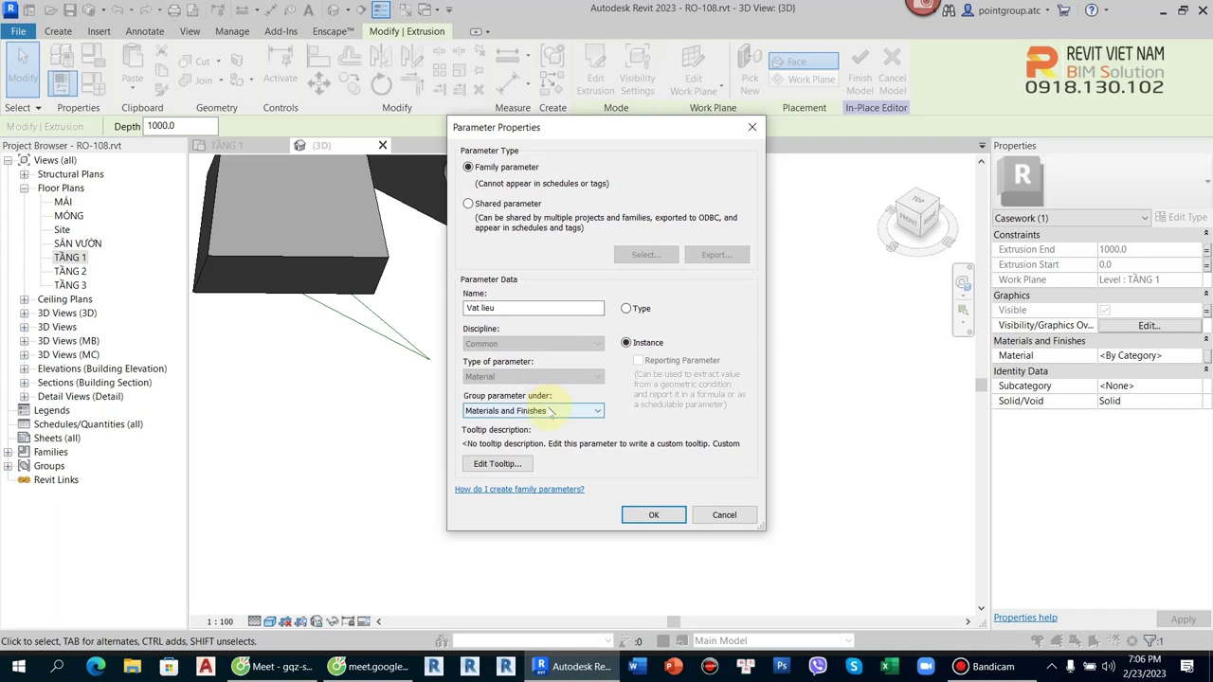
{"action": "left_click", "coordinate": [507, 411]}
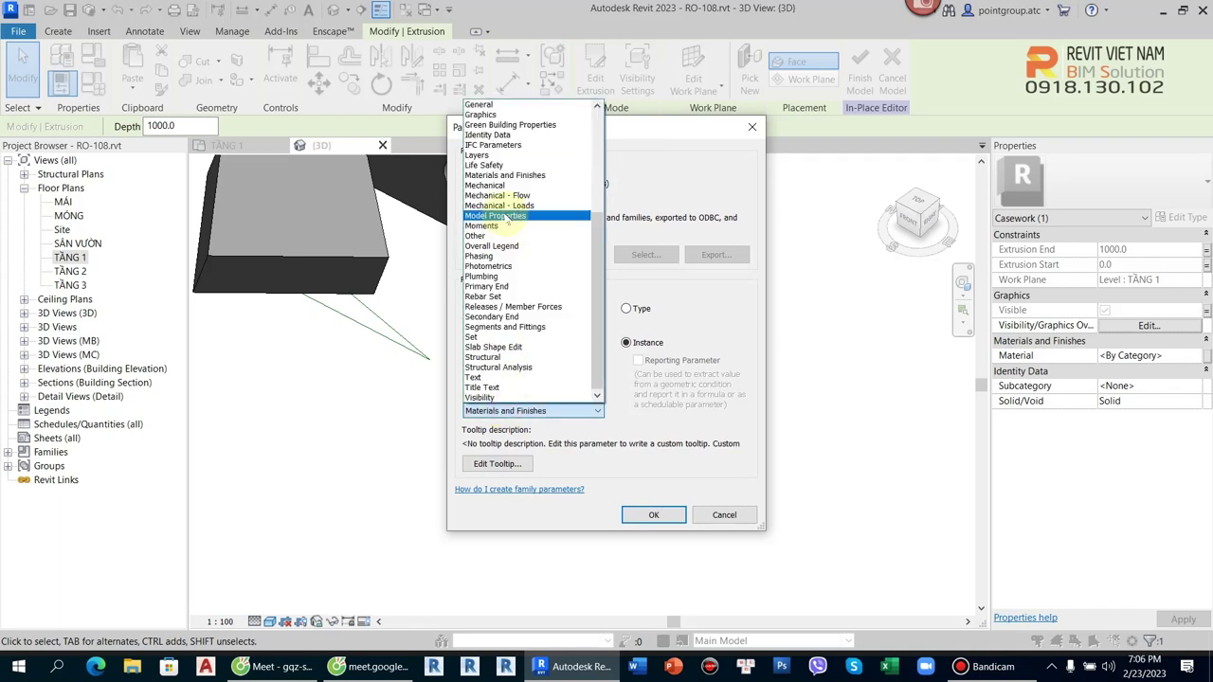
{"action": "left_click", "coordinate": [522, 177]}
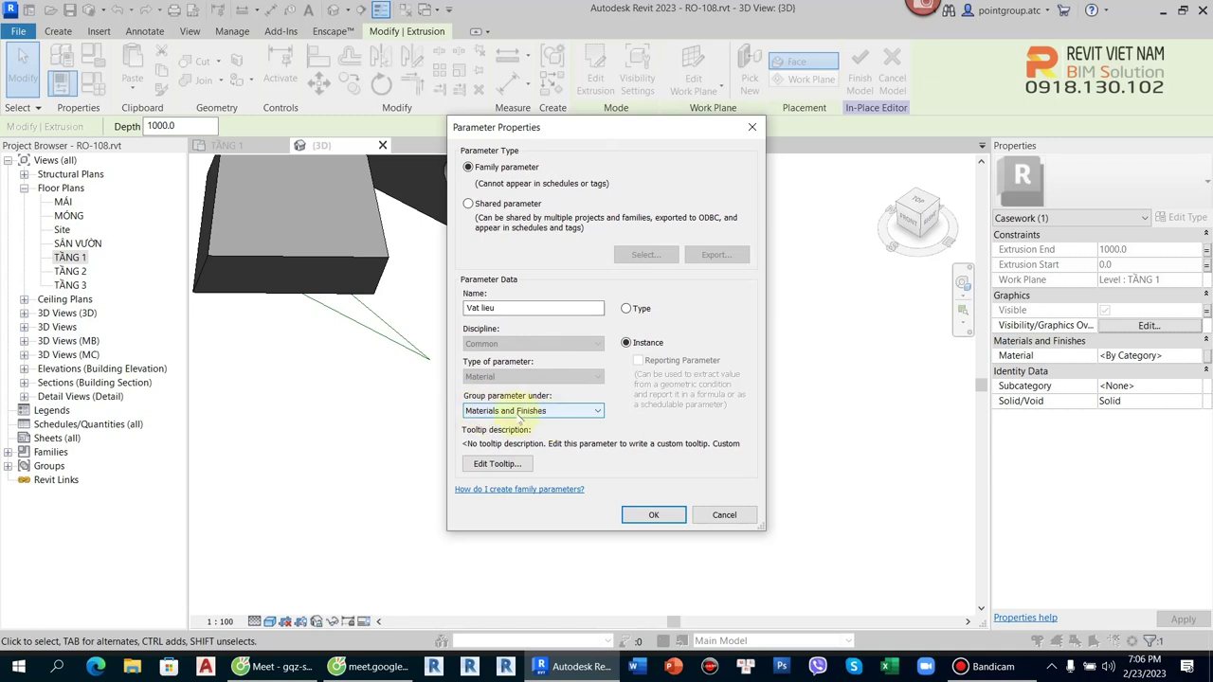
{"action": "left_click", "coordinate": [533, 411]}
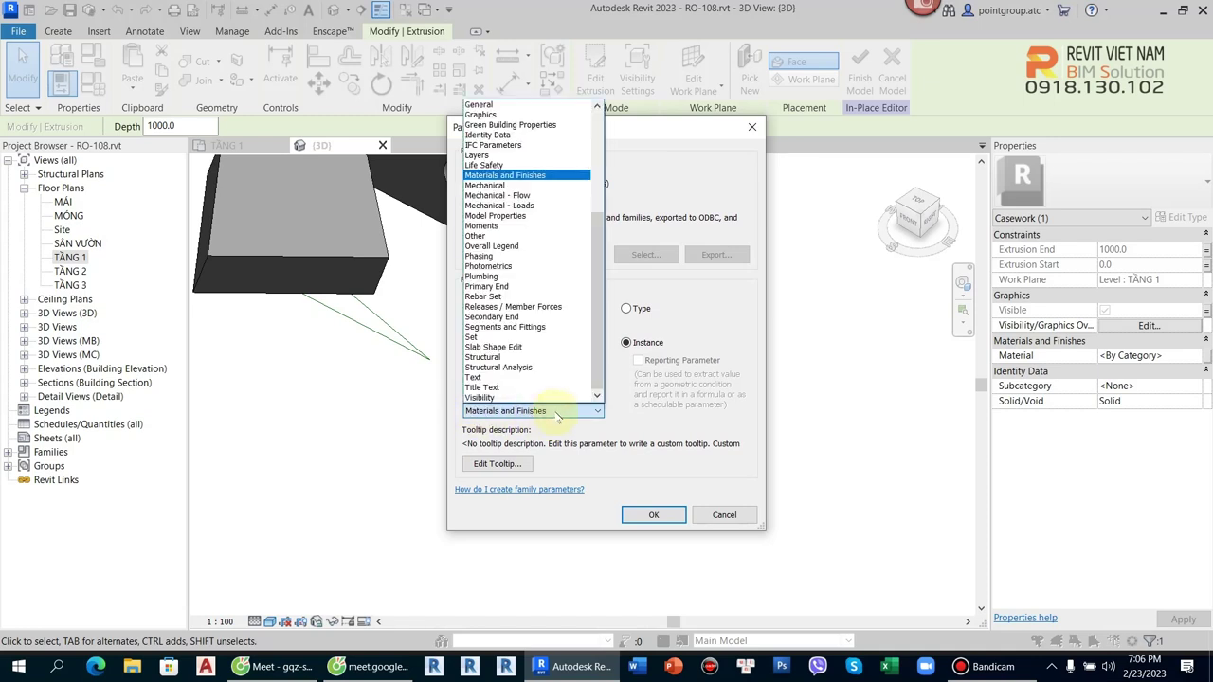
{"action": "left_click", "coordinate": [557, 414]}
{"action": "left_click", "coordinate": [652, 515]}
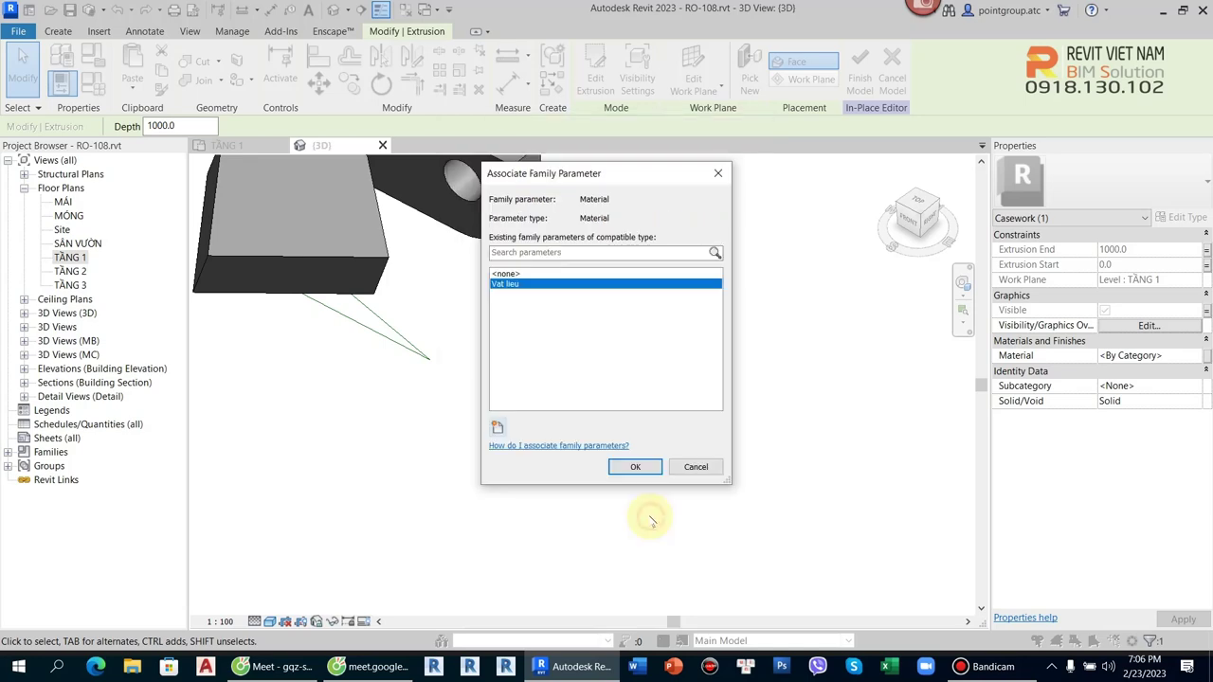
{"action": "left_click", "coordinate": [635, 466]}
{"action": "left_click", "coordinate": [699, 488]}
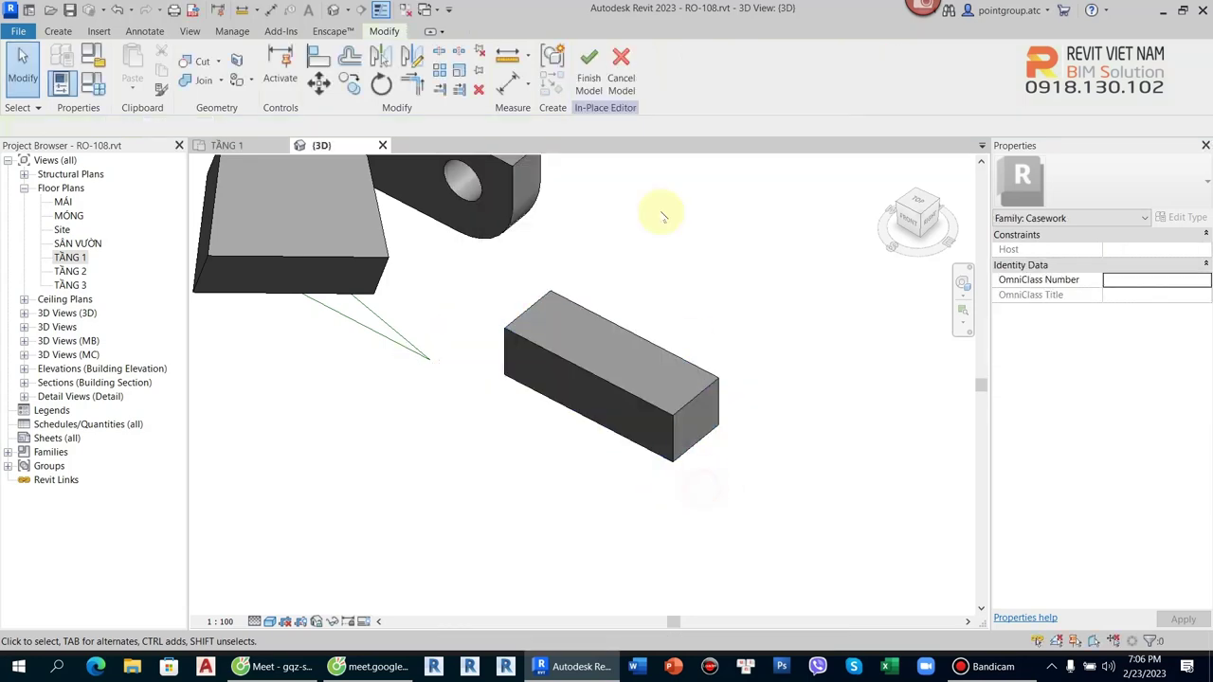
{"action": "left_click", "coordinate": [588, 68]}
- Set the casework's Vat lieu material to Cherry from the material library
{"action": "left_click", "coordinate": [693, 382]}
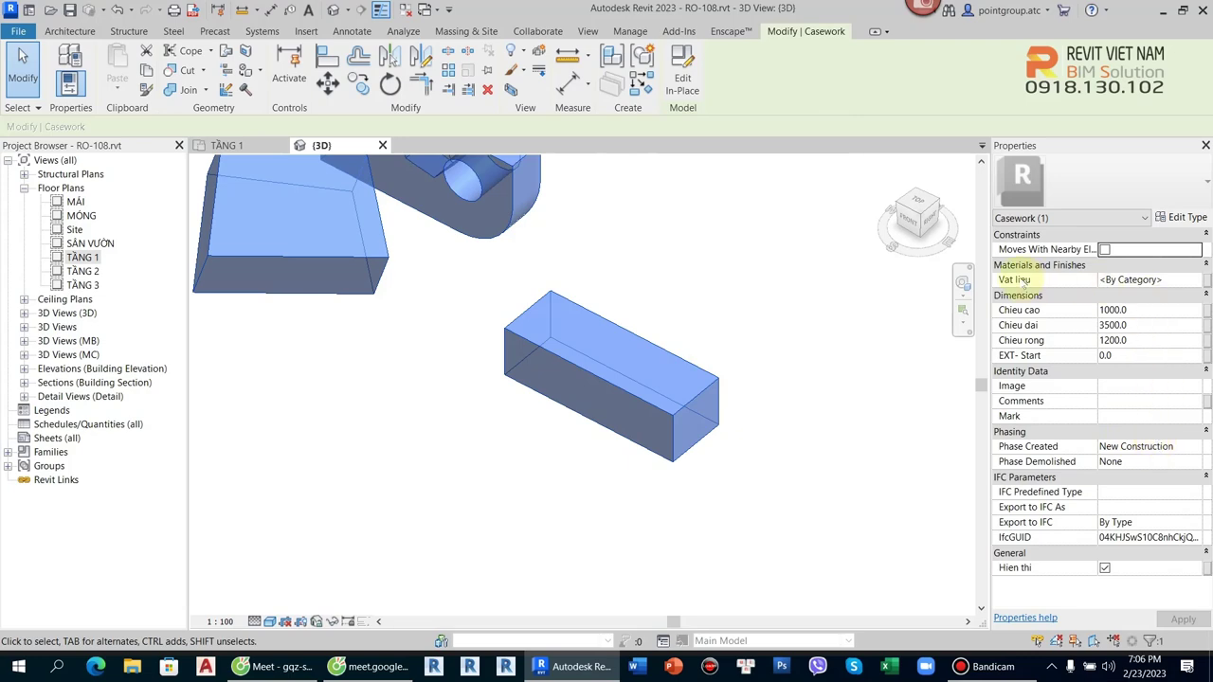
{"action": "left_click", "coordinate": [1180, 280]}
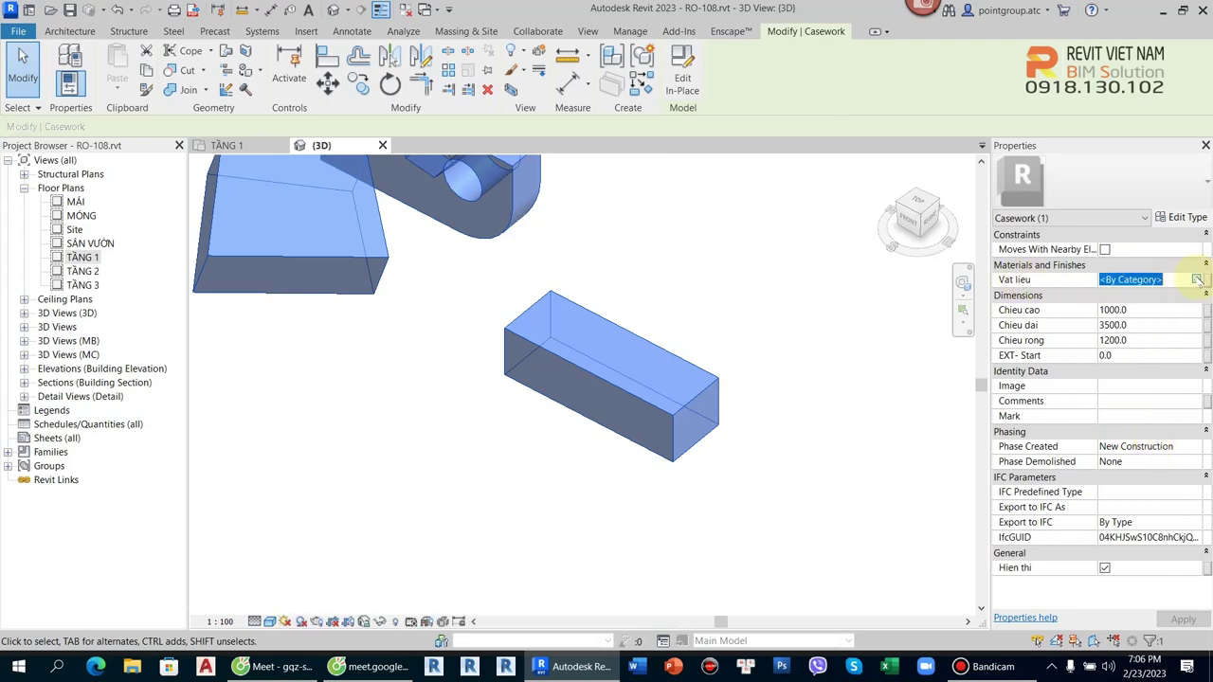
{"action": "left_click", "coordinate": [1196, 279]}
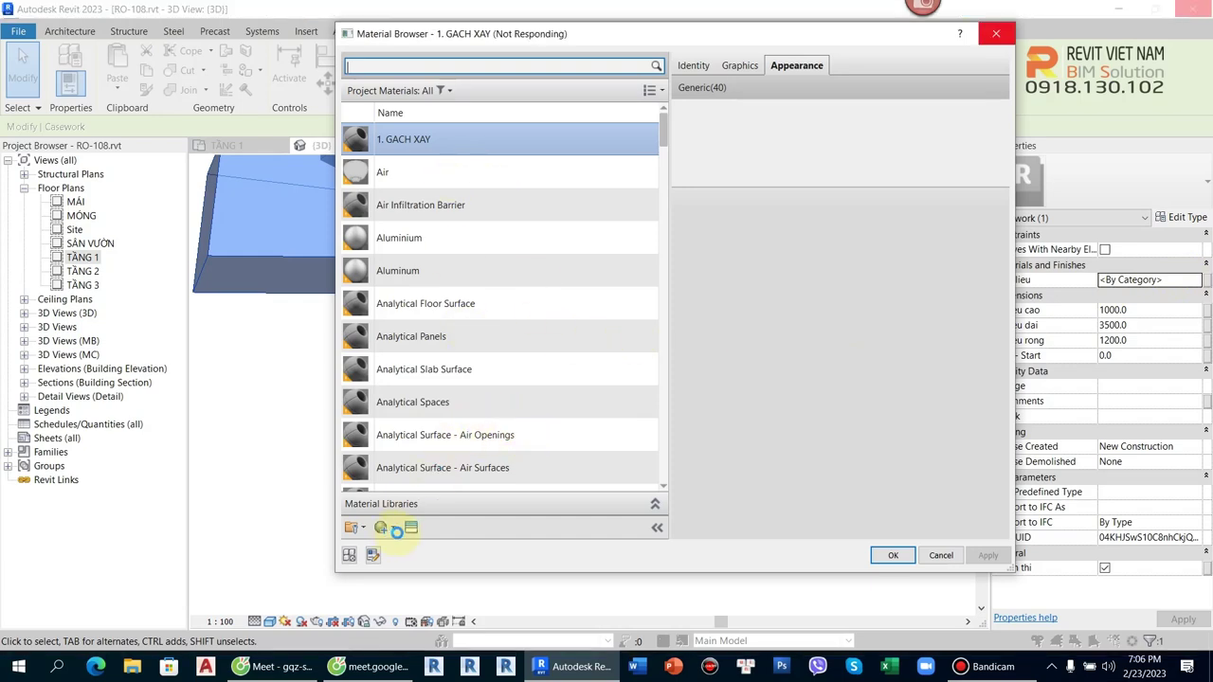
{"action": "scroll", "coordinate": [527, 398], "scroll_direction": "down", "scroll_amount": 6}
{"action": "scroll", "coordinate": [528, 379], "scroll_direction": "down", "scroll_amount": 1}
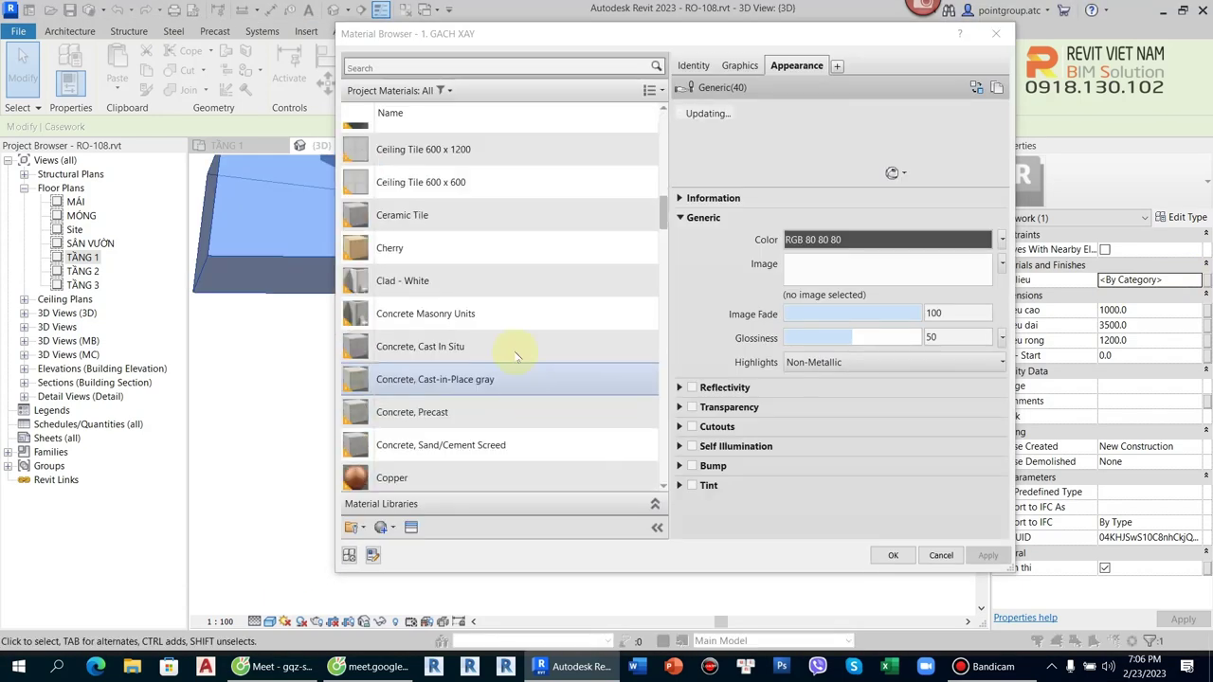
{"action": "left_click", "coordinate": [428, 251]}
{"action": "left_click", "coordinate": [892, 555]}
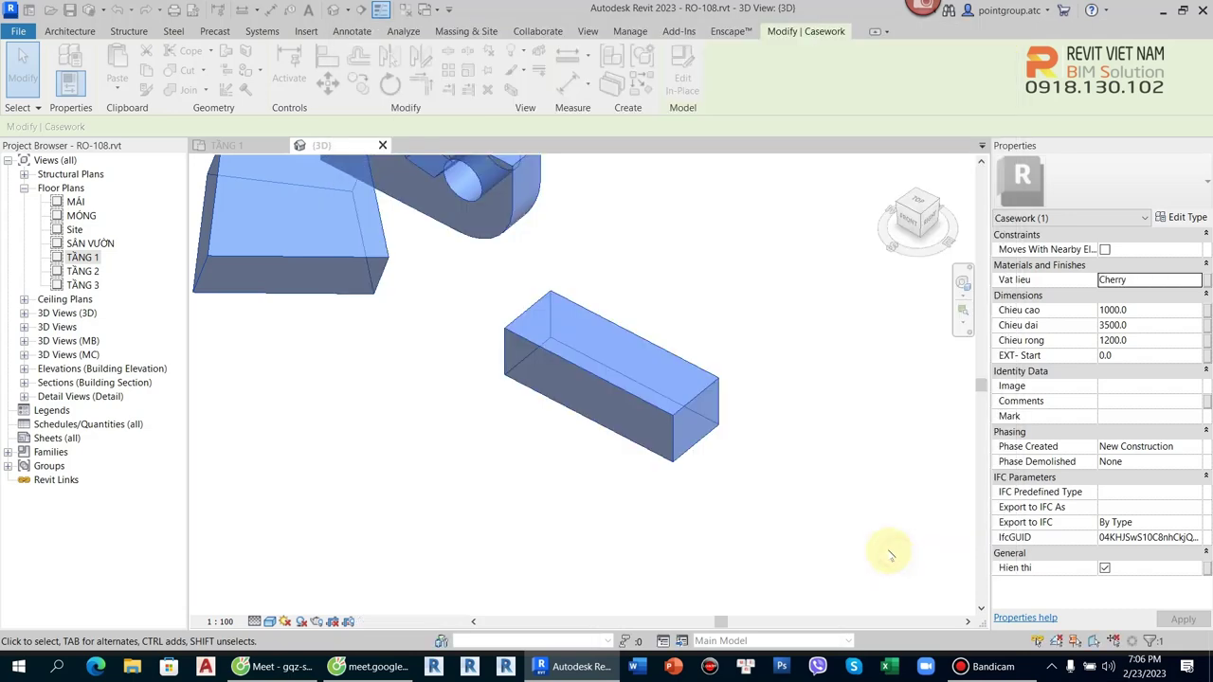
- Switch the view to Consistent Colors and reopen the casework for in-place editing
{"action": "left_click", "coordinate": [269, 622]}
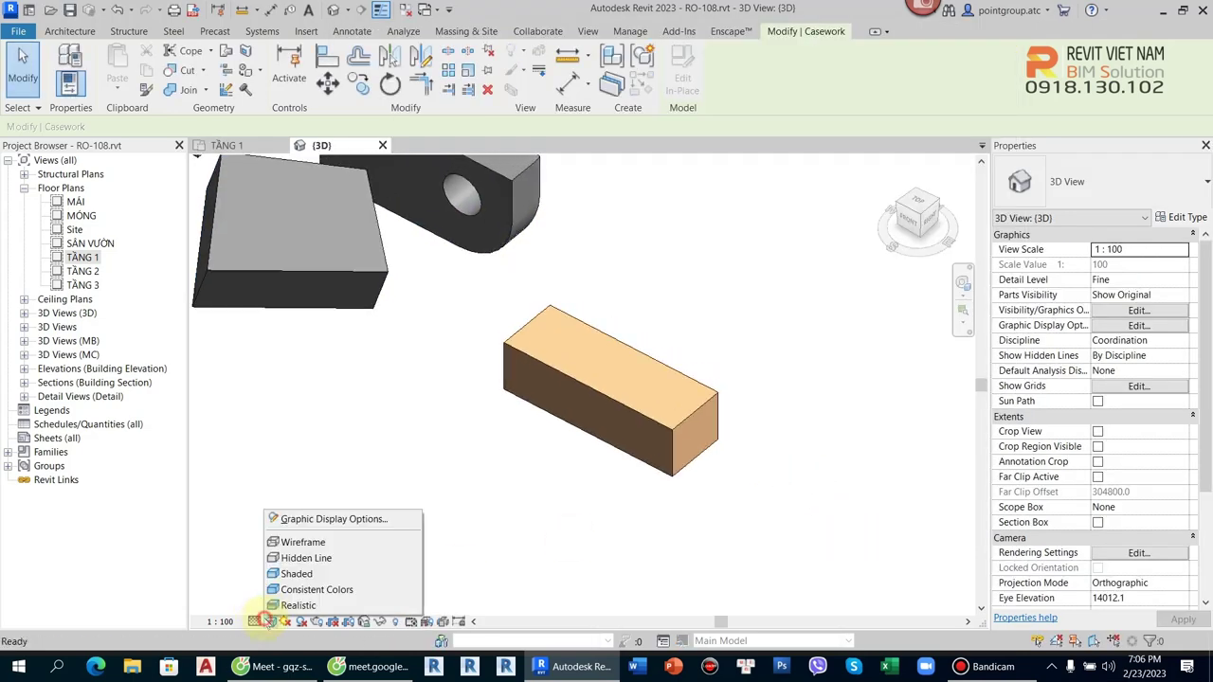
{"action": "left_click", "coordinate": [303, 589]}
{"action": "scroll", "coordinate": [599, 407], "scroll_direction": "up", "scroll_amount": 2}
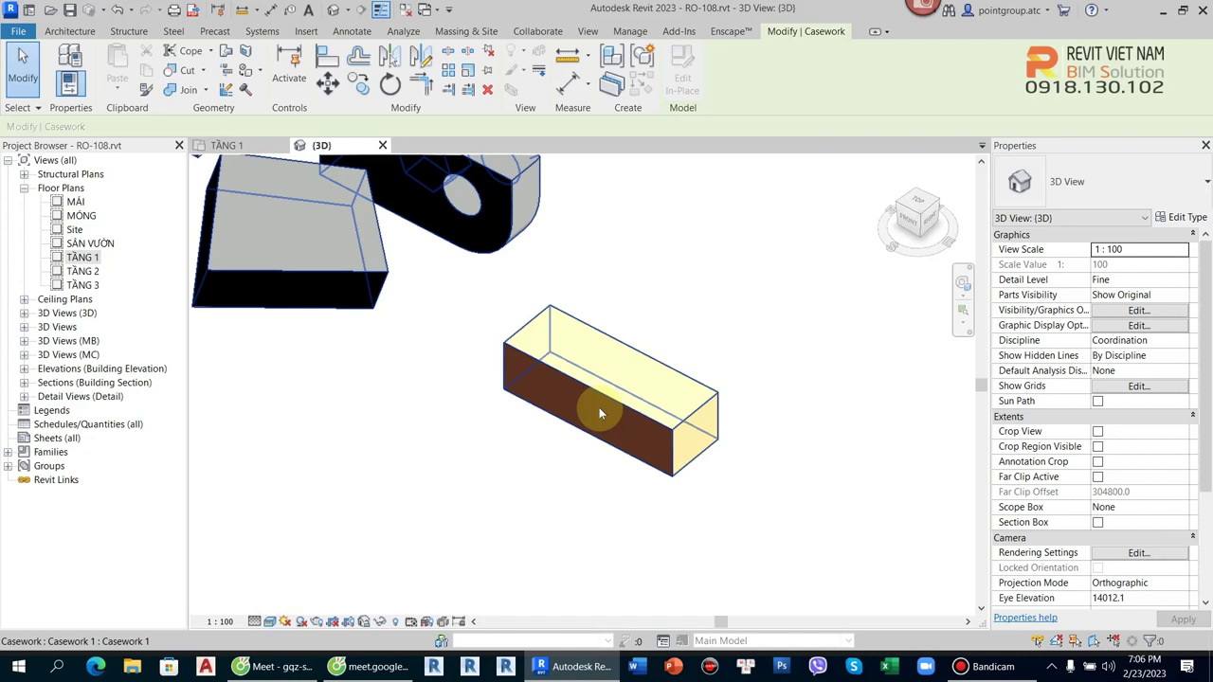
{"action": "scroll", "coordinate": [652, 410], "scroll_direction": "up", "scroll_amount": 3}
{"action": "scroll", "coordinate": [652, 409], "scroll_direction": "down", "scroll_amount": 4}
{"action": "scroll", "coordinate": [632, 444], "scroll_direction": "down", "scroll_amount": 3}
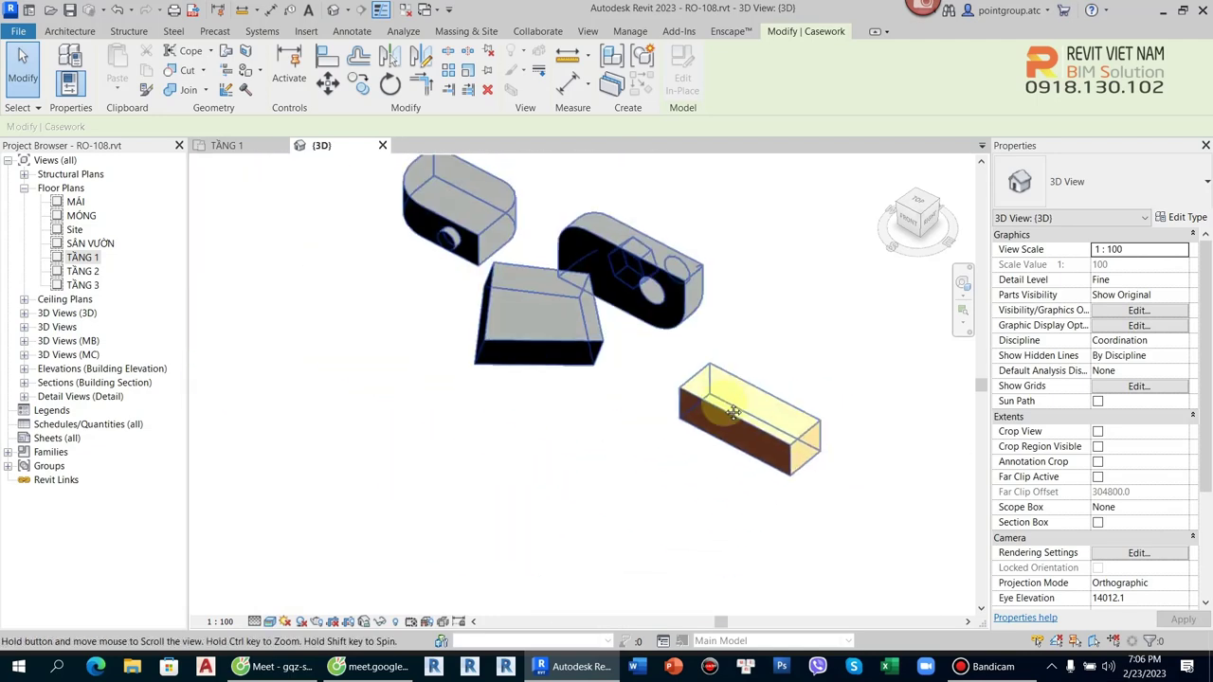
{"action": "double_click", "coordinate": [690, 309]}
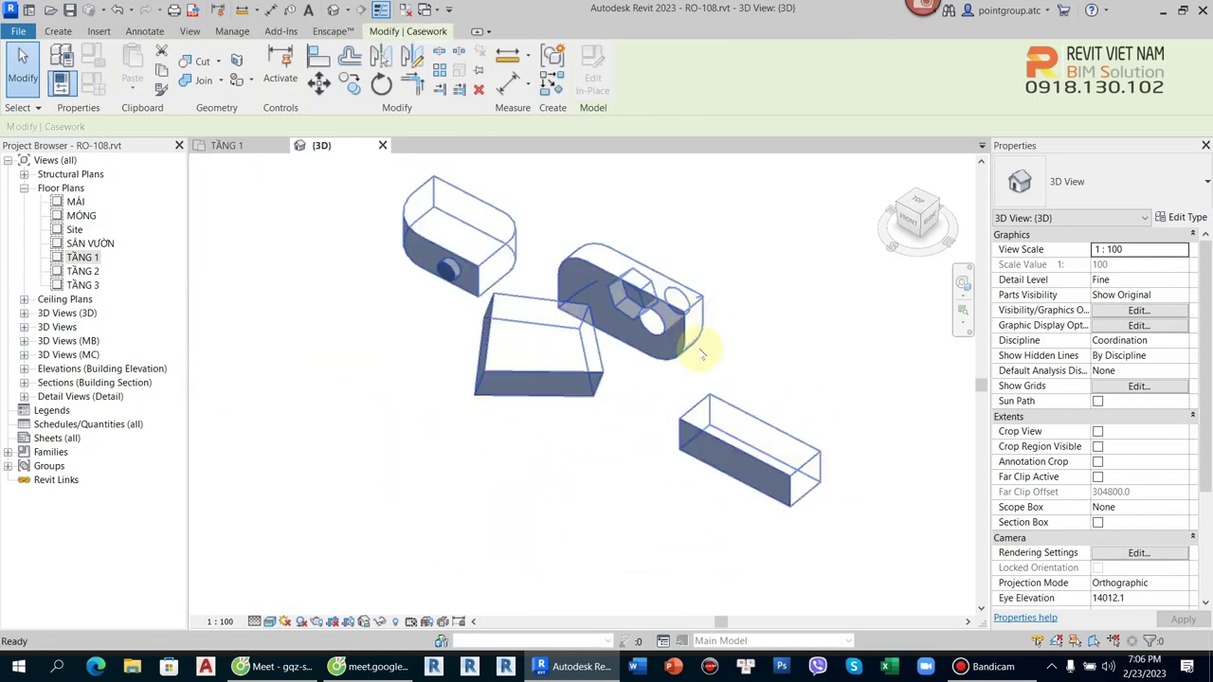
- Select the box extrusion and rename the Vat lieu parameter to Vat lieu 1 in Family Types
{"action": "left_click", "coordinate": [722, 441]}
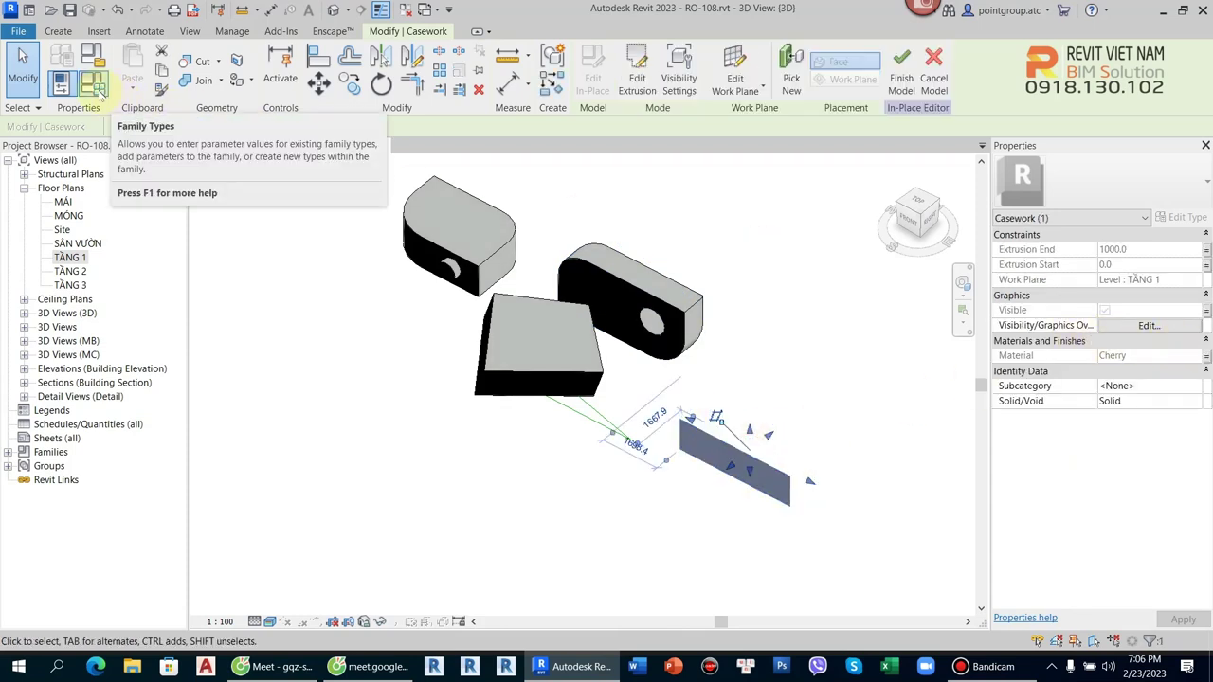
{"action": "left_click", "coordinate": [95, 87]}
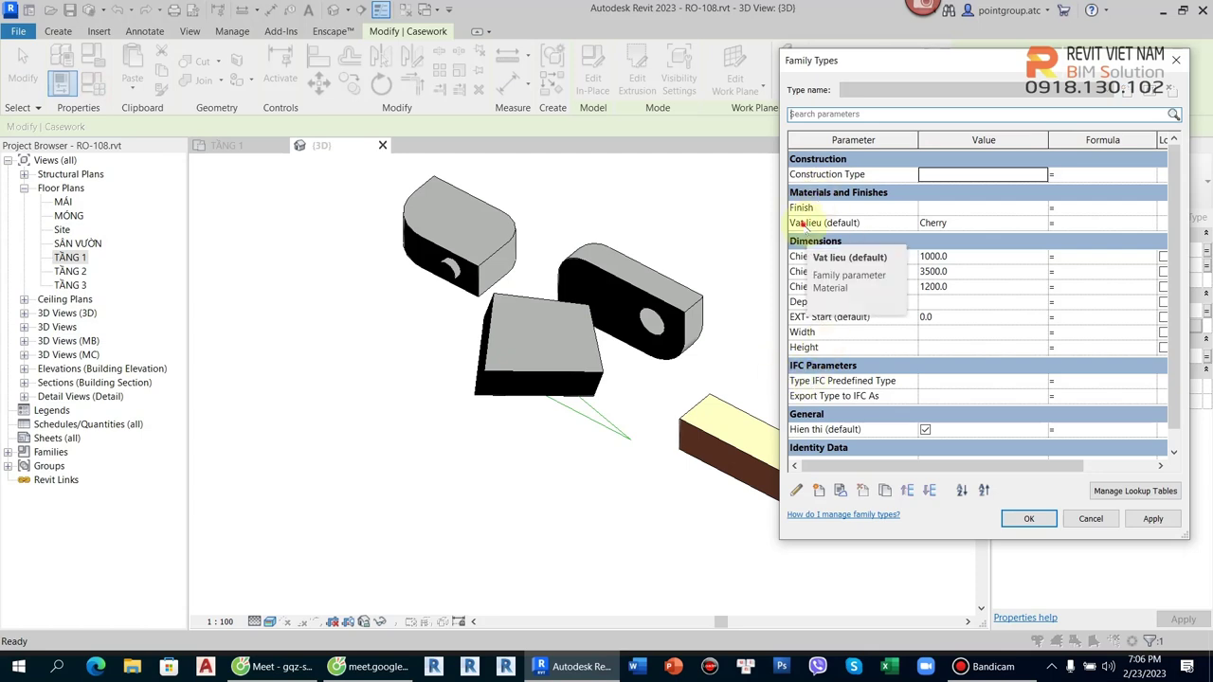
{"action": "left_click", "coordinate": [934, 224]}
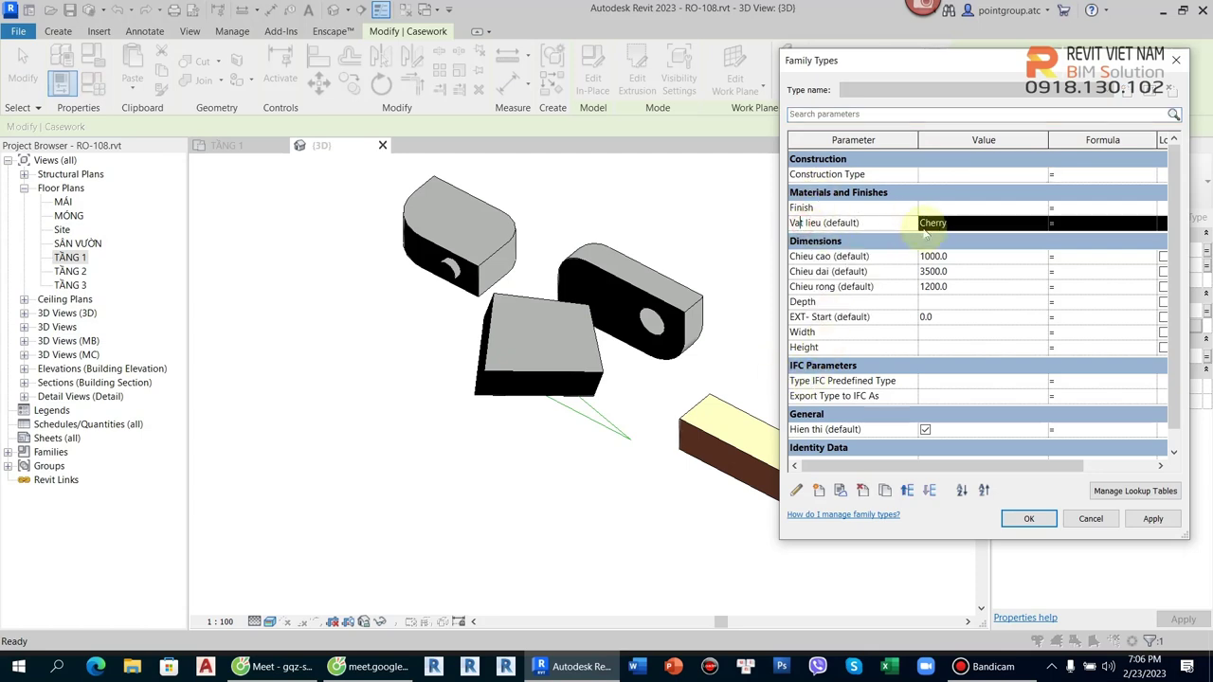
{"action": "left_click", "coordinate": [797, 491]}
{"action": "type", "text": "Vat lieu 1"}
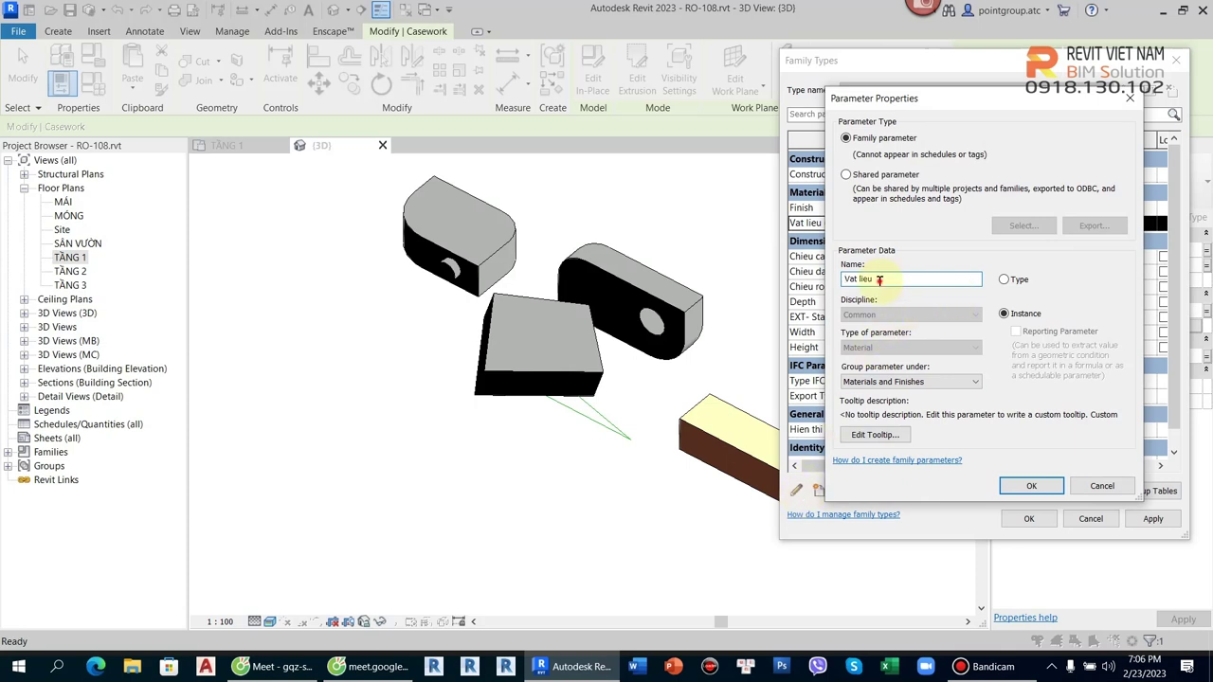
{"action": "left_click", "coordinate": [1011, 489]}
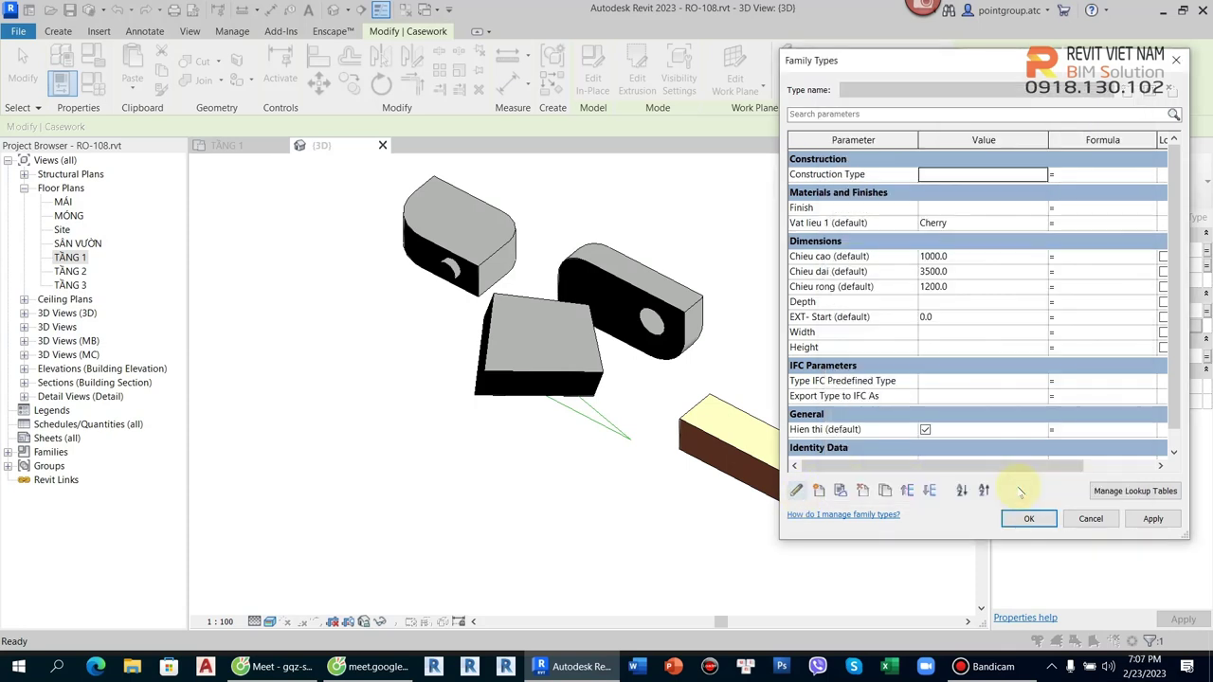
{"action": "left_click", "coordinate": [834, 223]}
{"action": "left_click", "coordinate": [797, 489]}
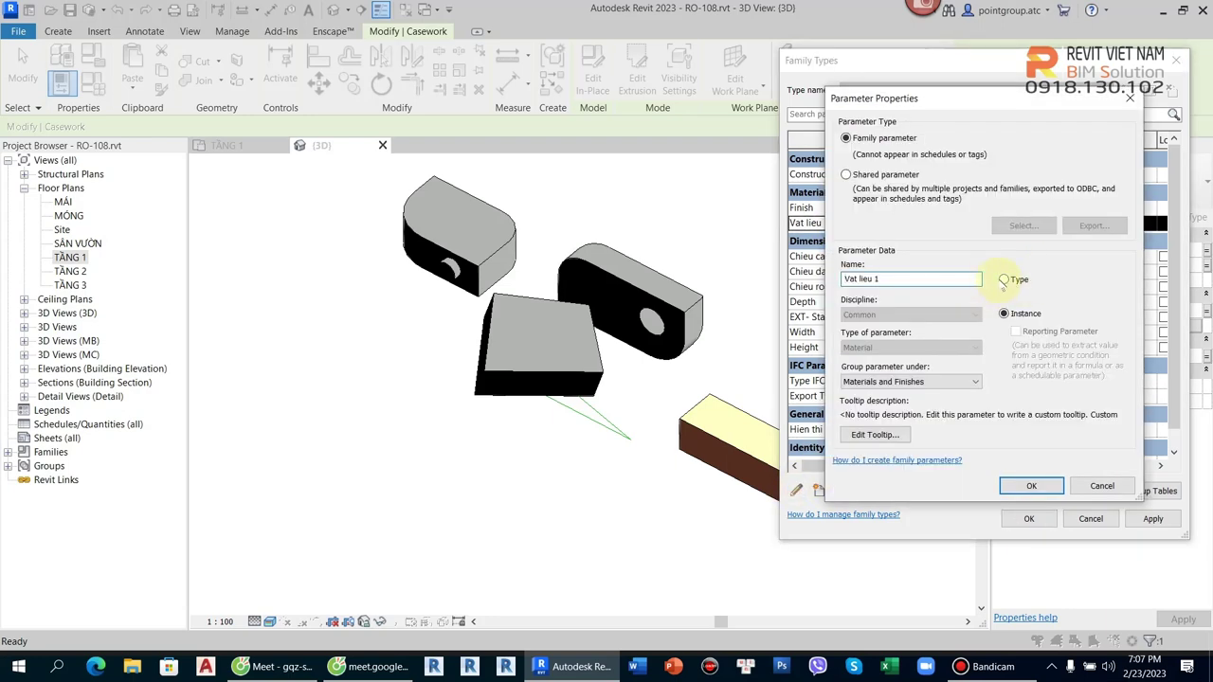
{"action": "left_click", "coordinate": [1029, 486]}
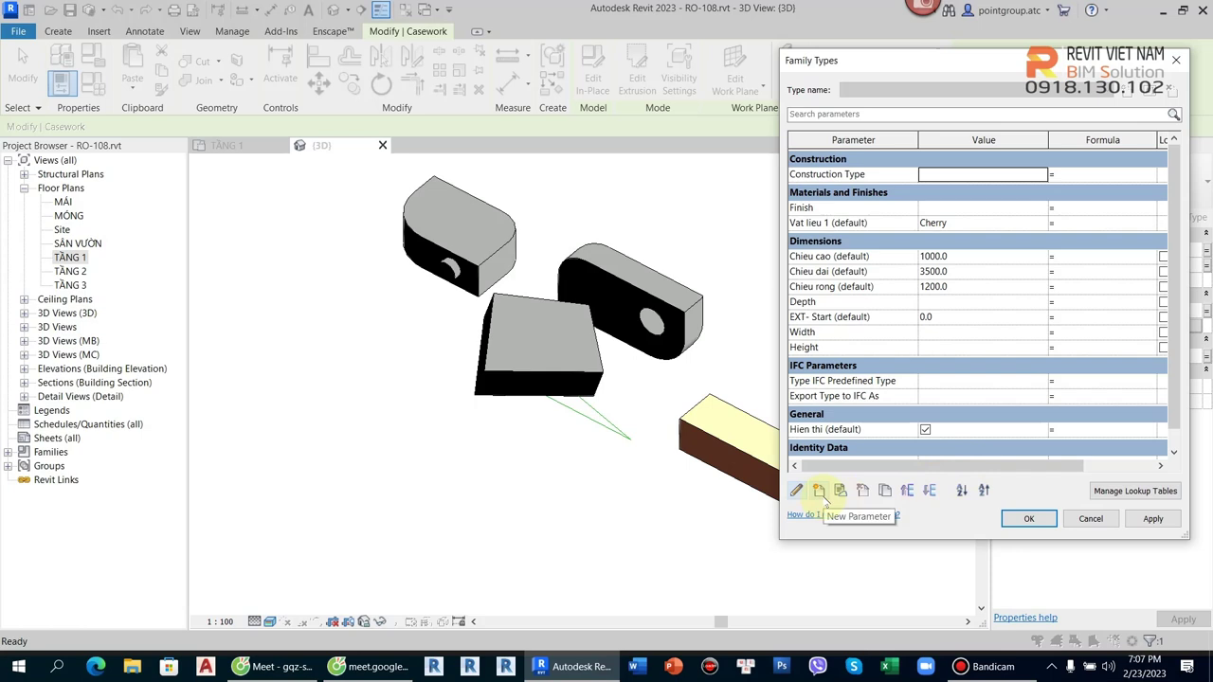
- Start a new instance parameter named 'Vat lieu 2', then cancel it, close Family Types and reselect the extrusion
{"action": "left_click", "coordinate": [826, 223]}
{"action": "left_click", "coordinate": [817, 490]}
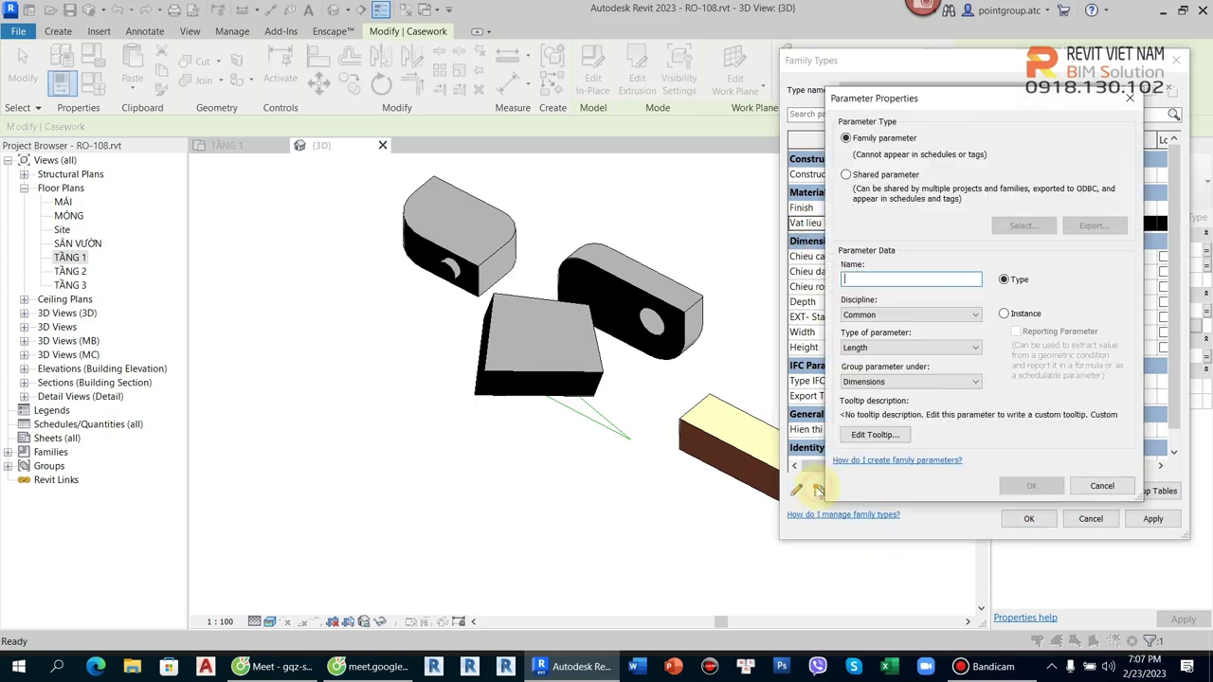
{"action": "type", "text": "Vat lieu 2"}
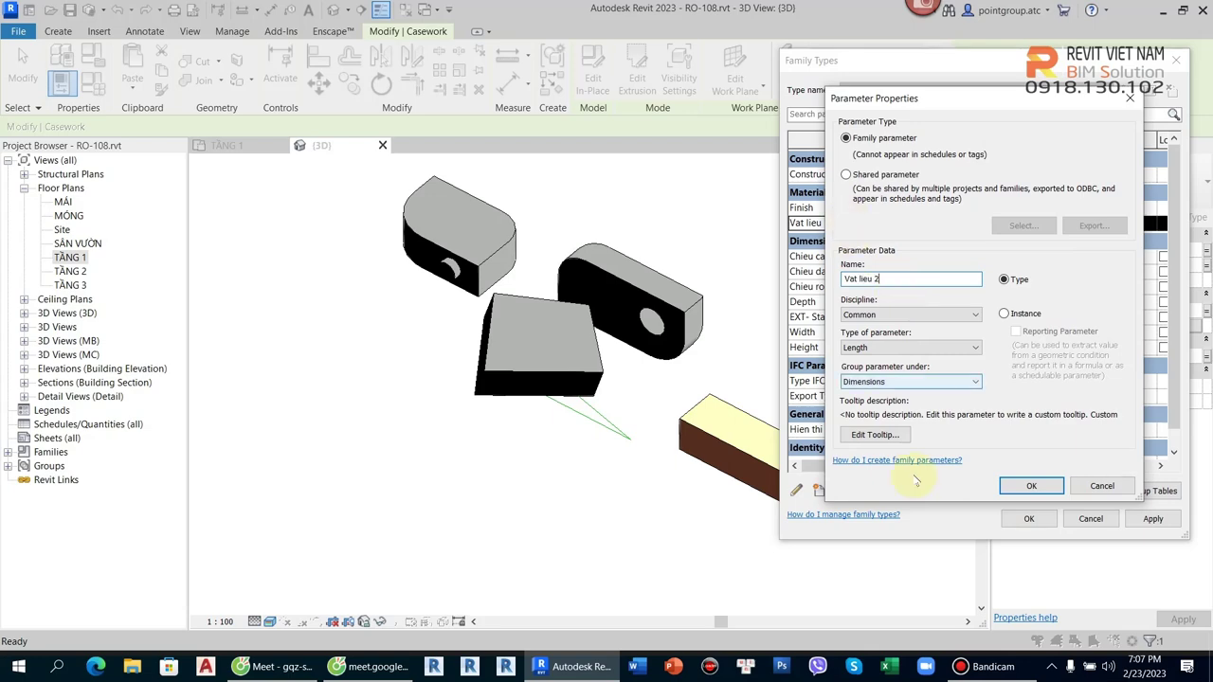
{"action": "left_click", "coordinate": [982, 669]}
{"action": "left_click", "coordinate": [981, 669]}
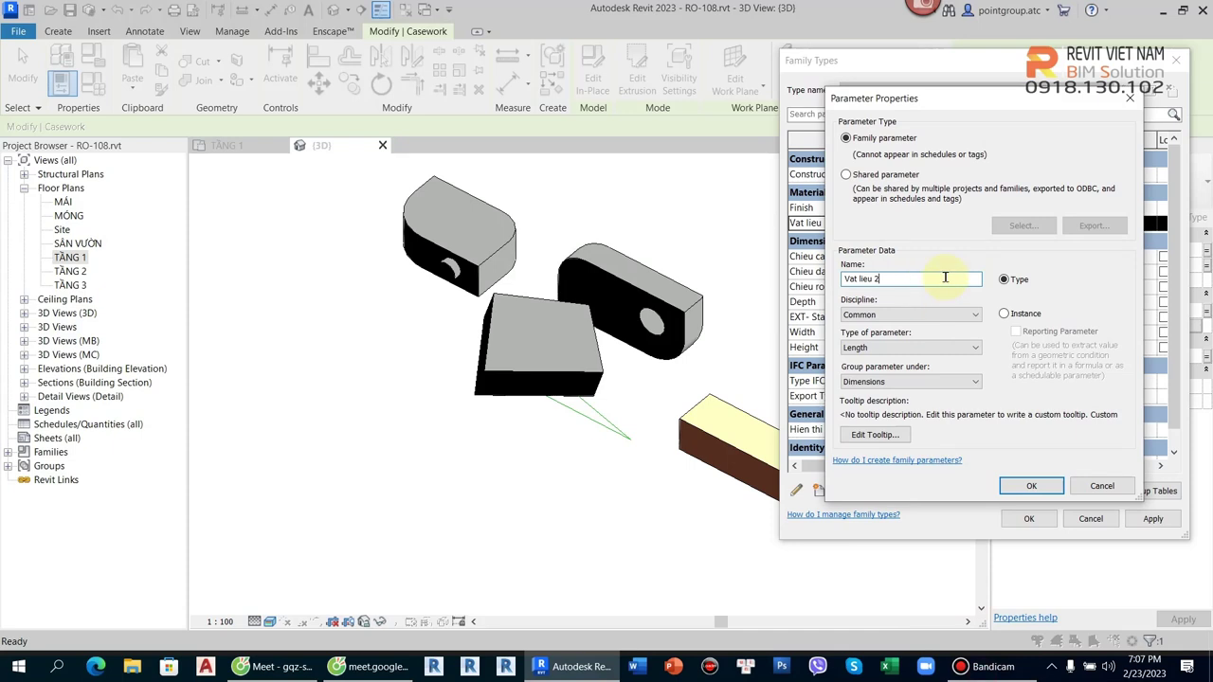
{"action": "left_click", "coordinate": [1004, 314]}
{"action": "left_click", "coordinate": [933, 347]}
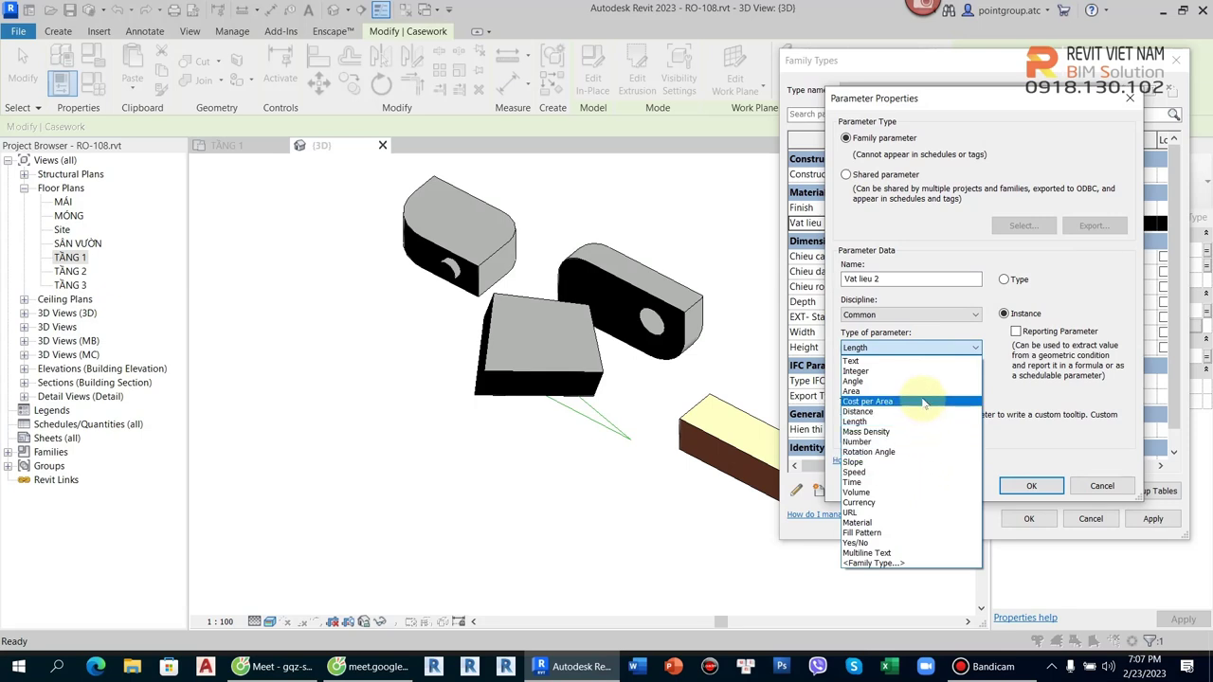
{"action": "key", "text": "Escape"}
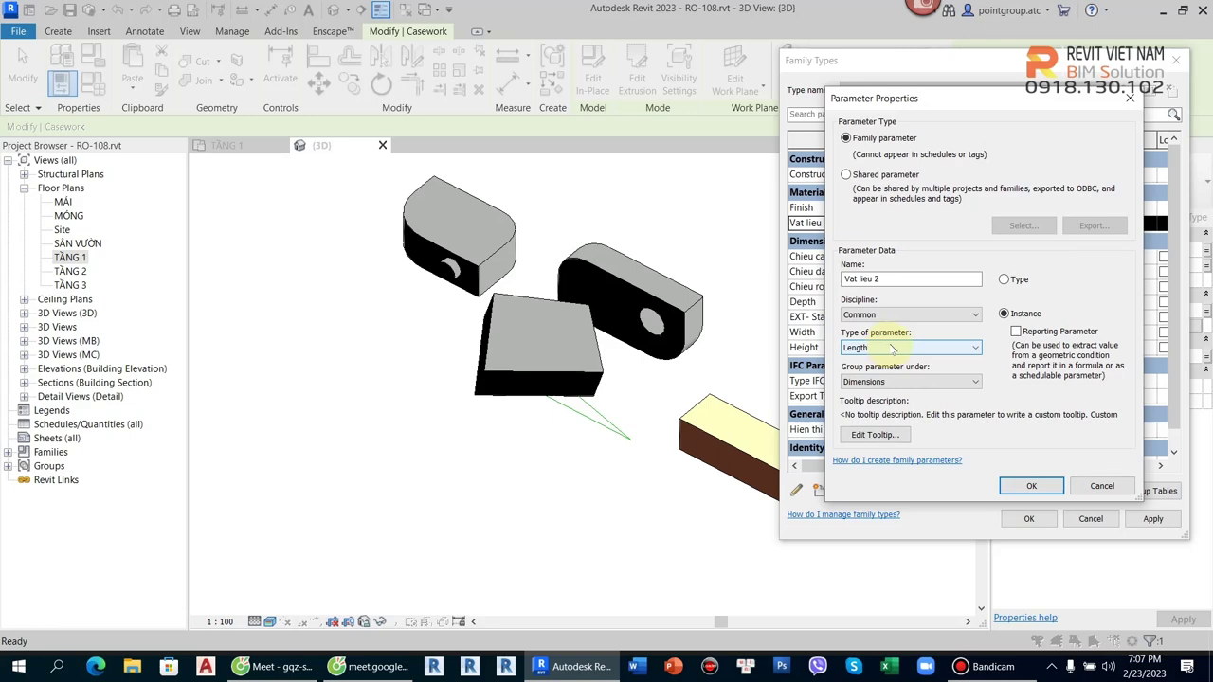
{"action": "key", "text": "Escape"}
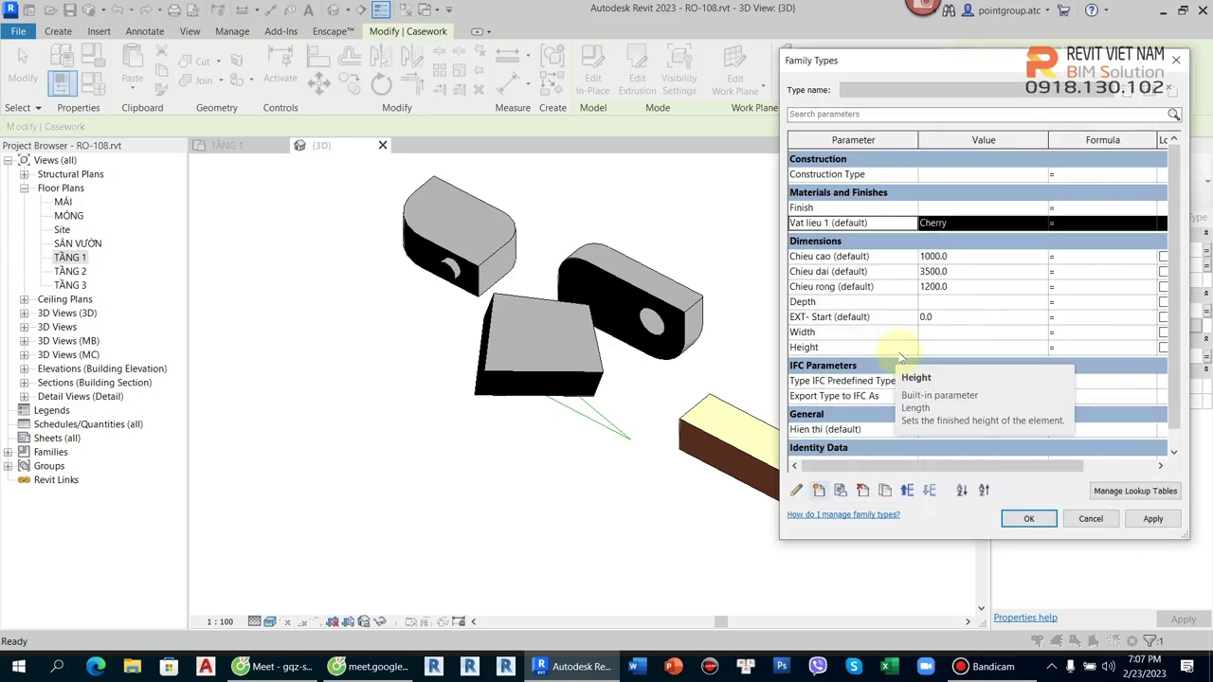
{"action": "key", "text": "Escape"}
{"action": "left_click", "coordinate": [804, 453]}
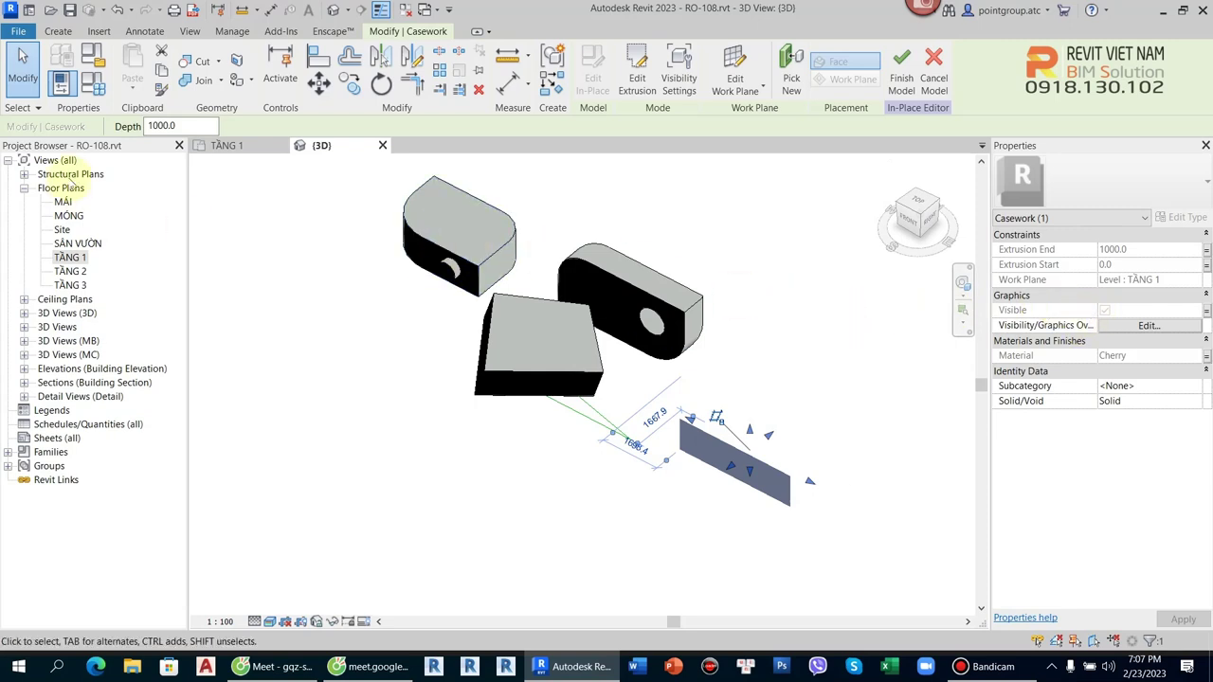
- Review the Vat lieu parameter, then link the second extrusion's material to it
{"action": "left_click", "coordinate": [92, 82]}
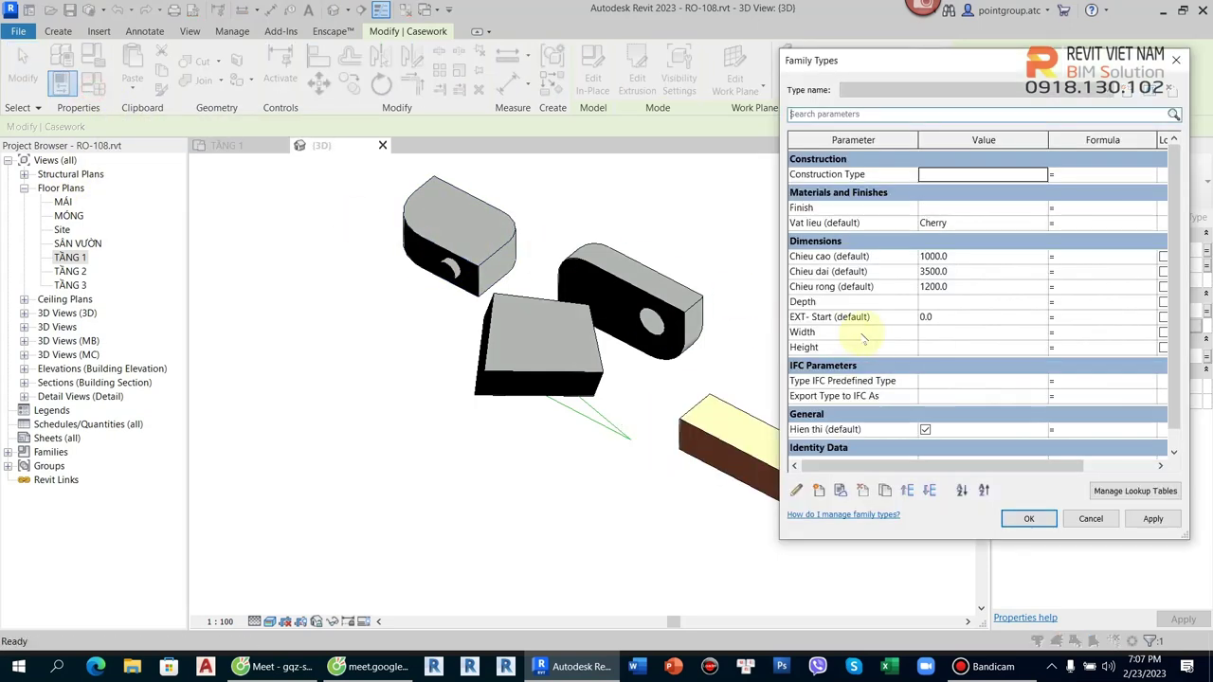
{"action": "left_click", "coordinate": [827, 224]}
{"action": "left_click", "coordinate": [796, 490]}
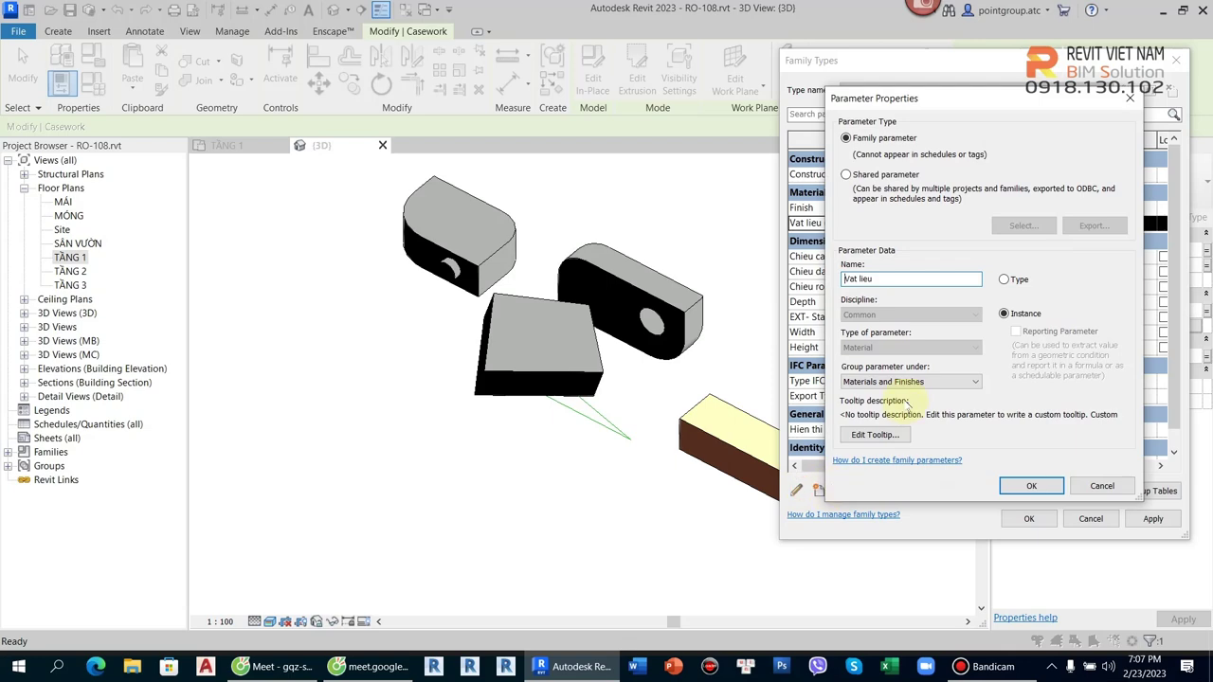
{"action": "key", "text": "Return"}
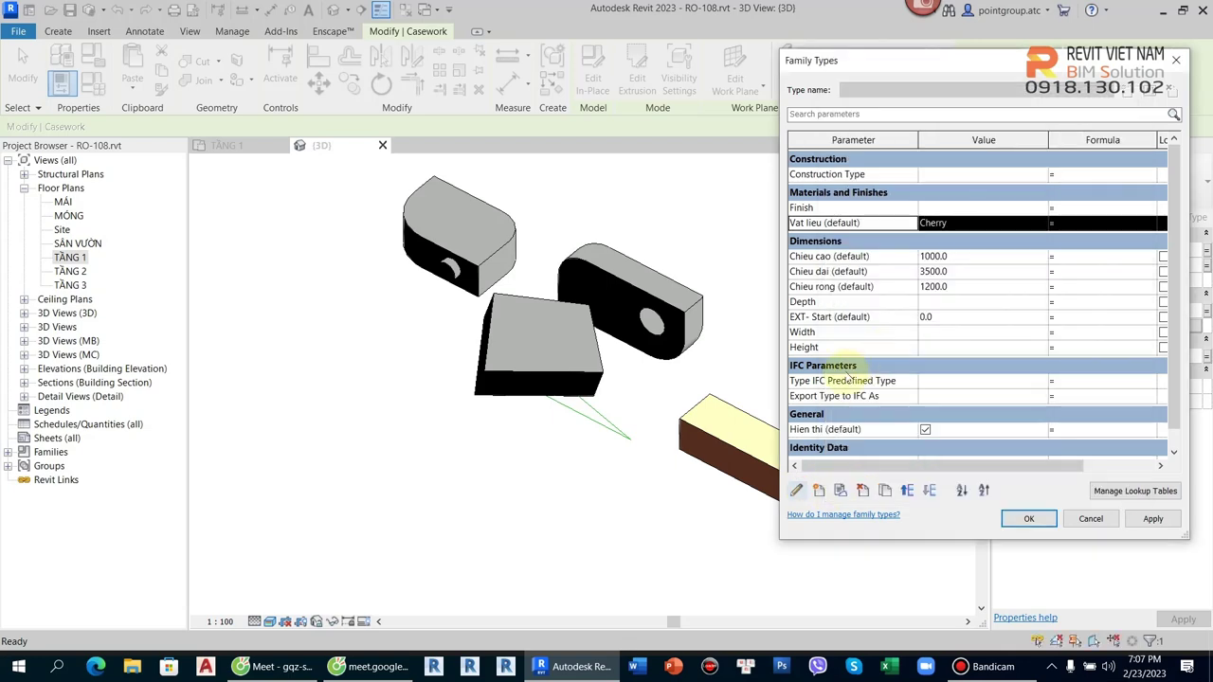
{"action": "key", "text": "Return"}
{"action": "left_click", "coordinate": [583, 349]}
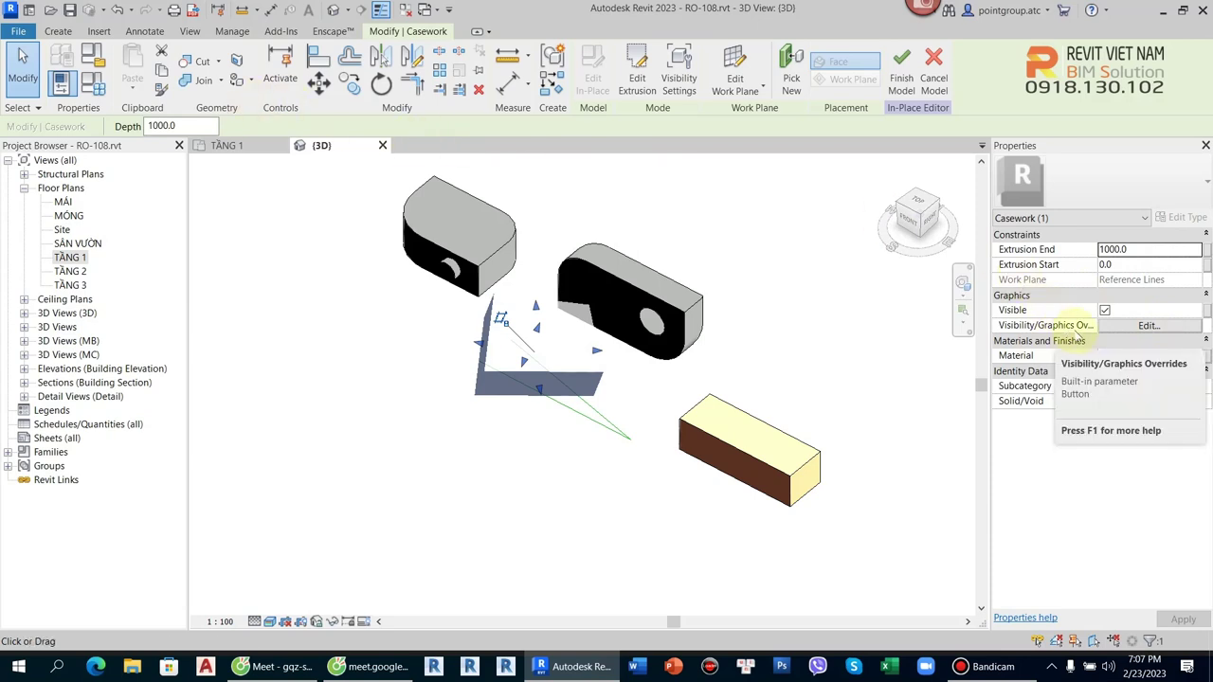
{"action": "left_click", "coordinate": [1208, 355]}
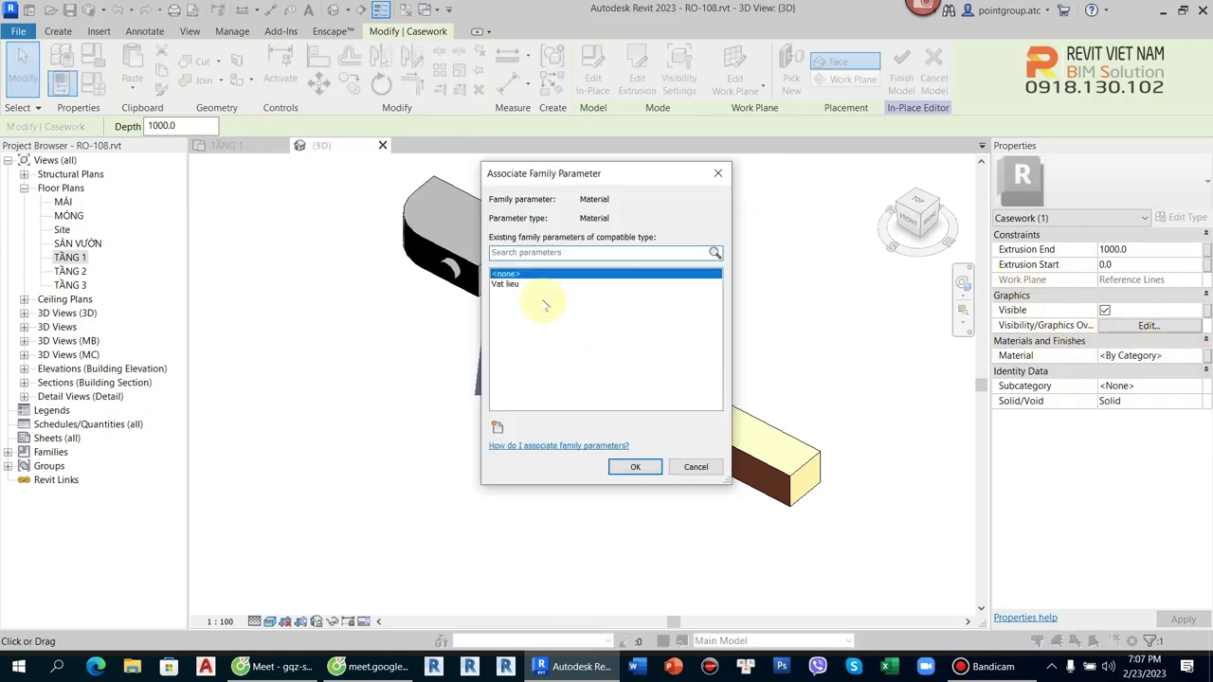
{"action": "key", "text": "Escape"}
{"action": "key", "text": "Escape"}
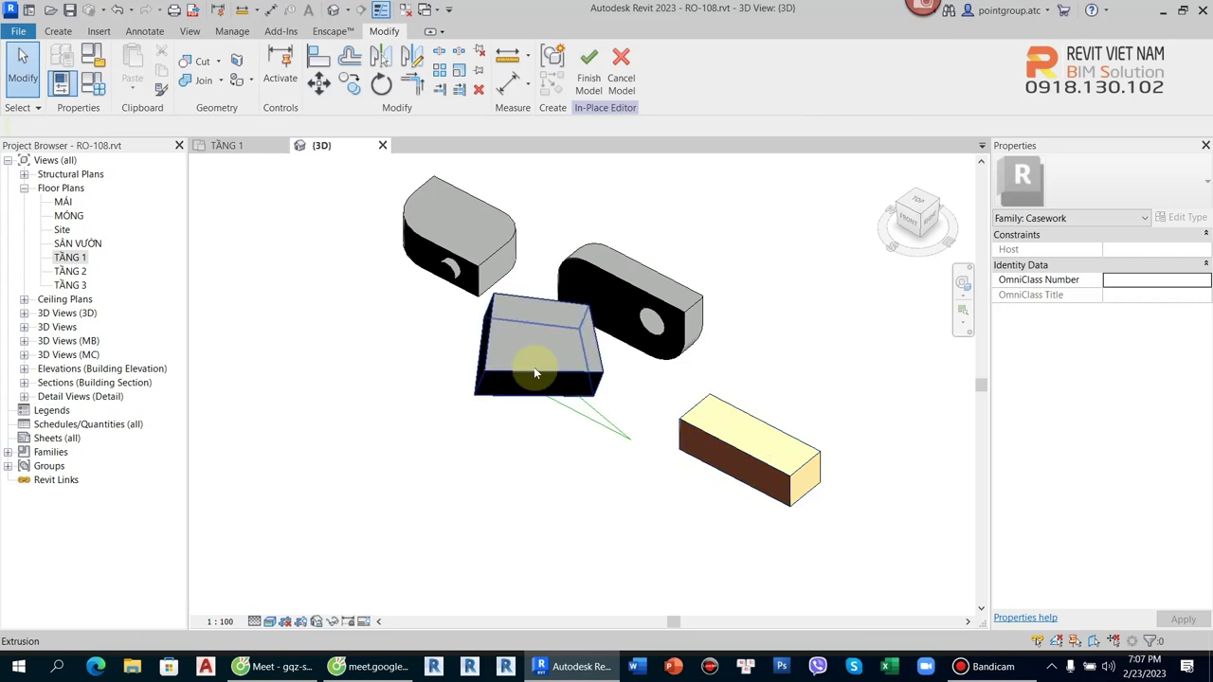
{"action": "left_click", "coordinate": [788, 439]}
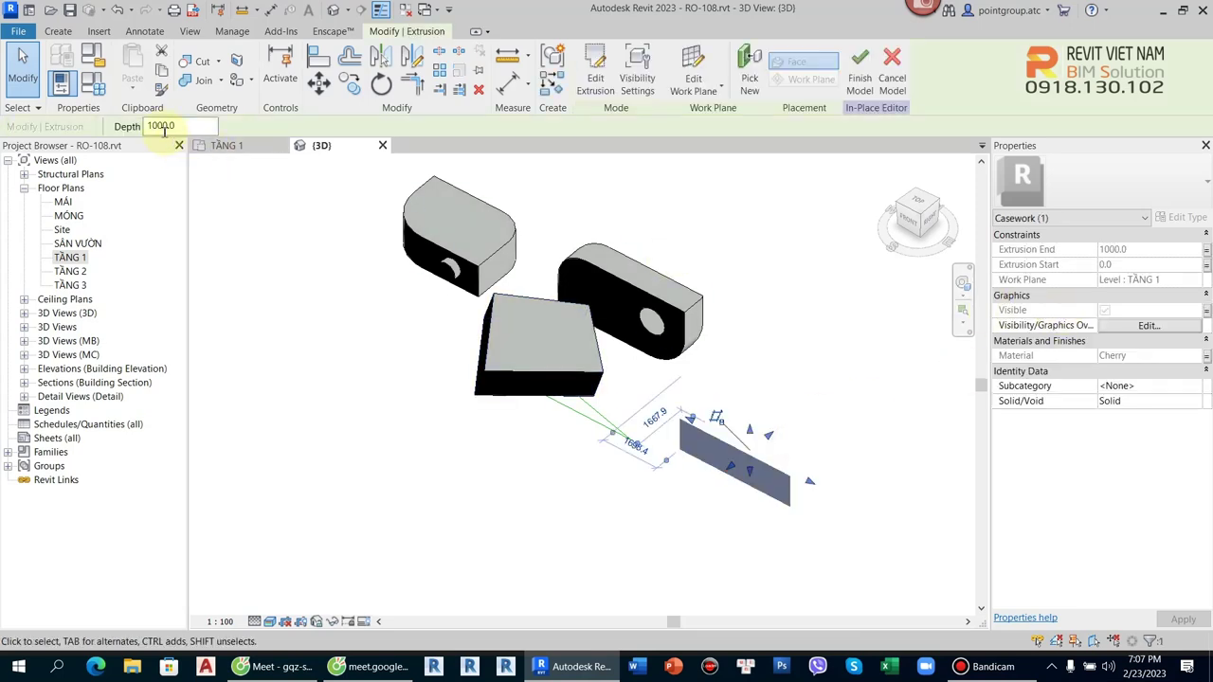
- Rename the Vat lieu parameter to Vat lieu 1 and reopen Family Types
{"action": "left_click", "coordinate": [92, 83]}
{"action": "left_click", "coordinate": [825, 224]}
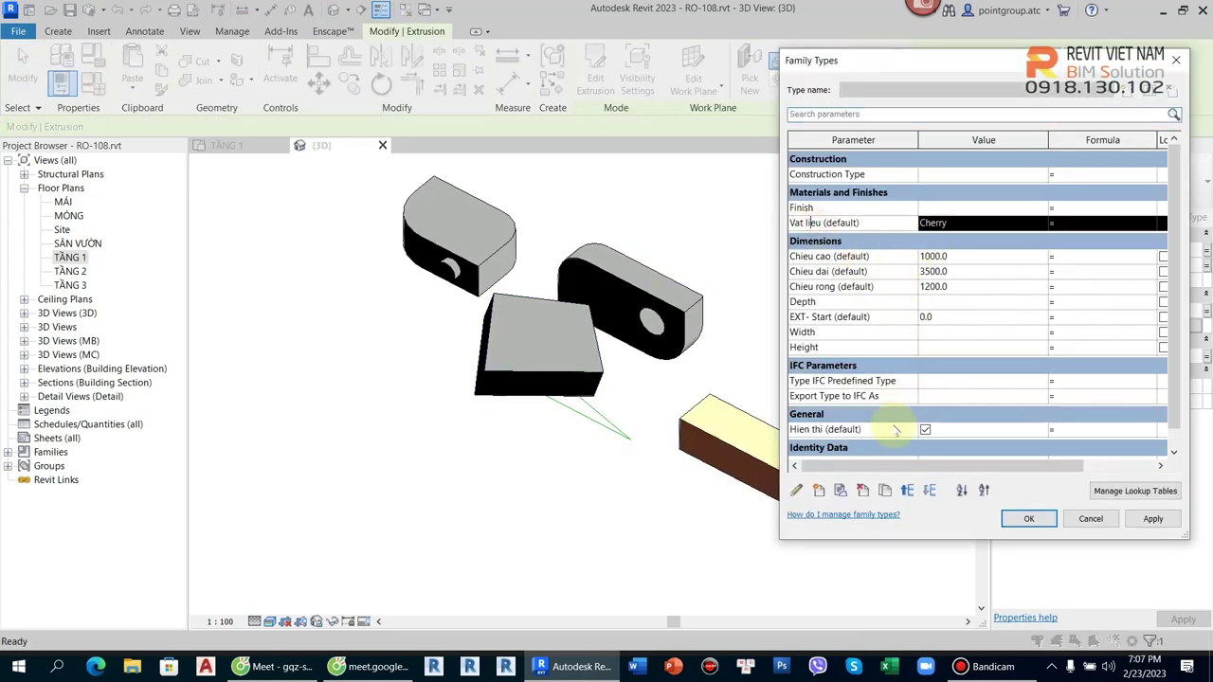
{"action": "left_click", "coordinate": [796, 490]}
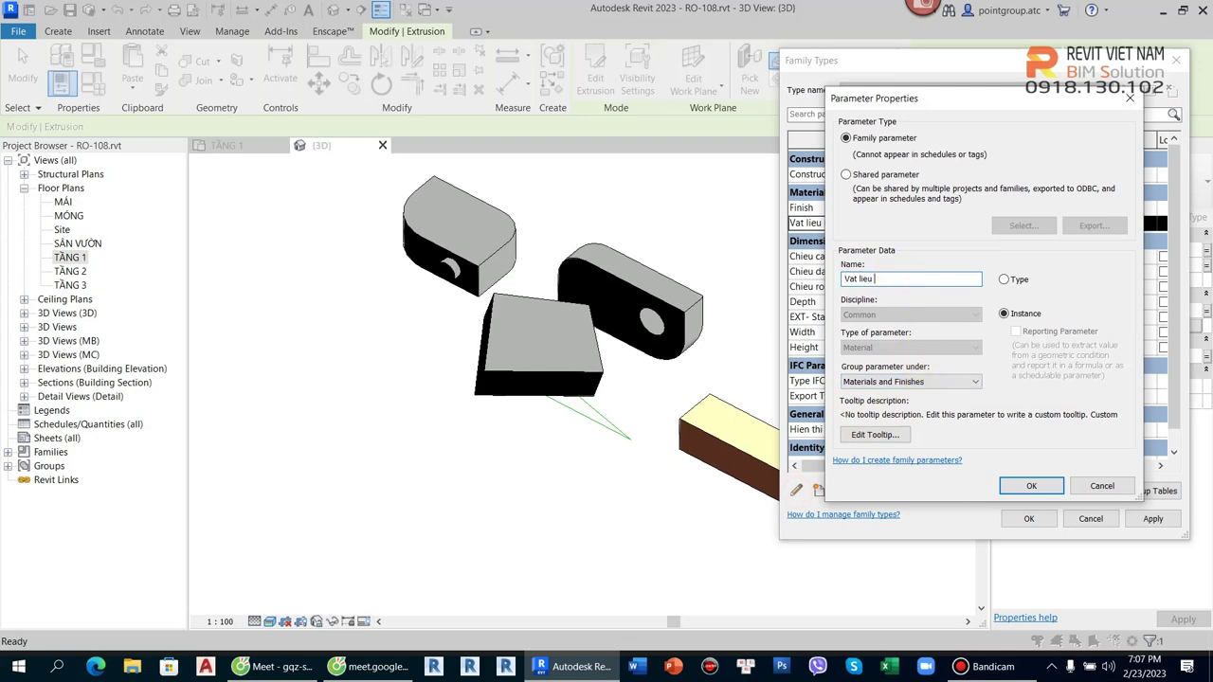
{"action": "left_click", "coordinate": [1031, 485]}
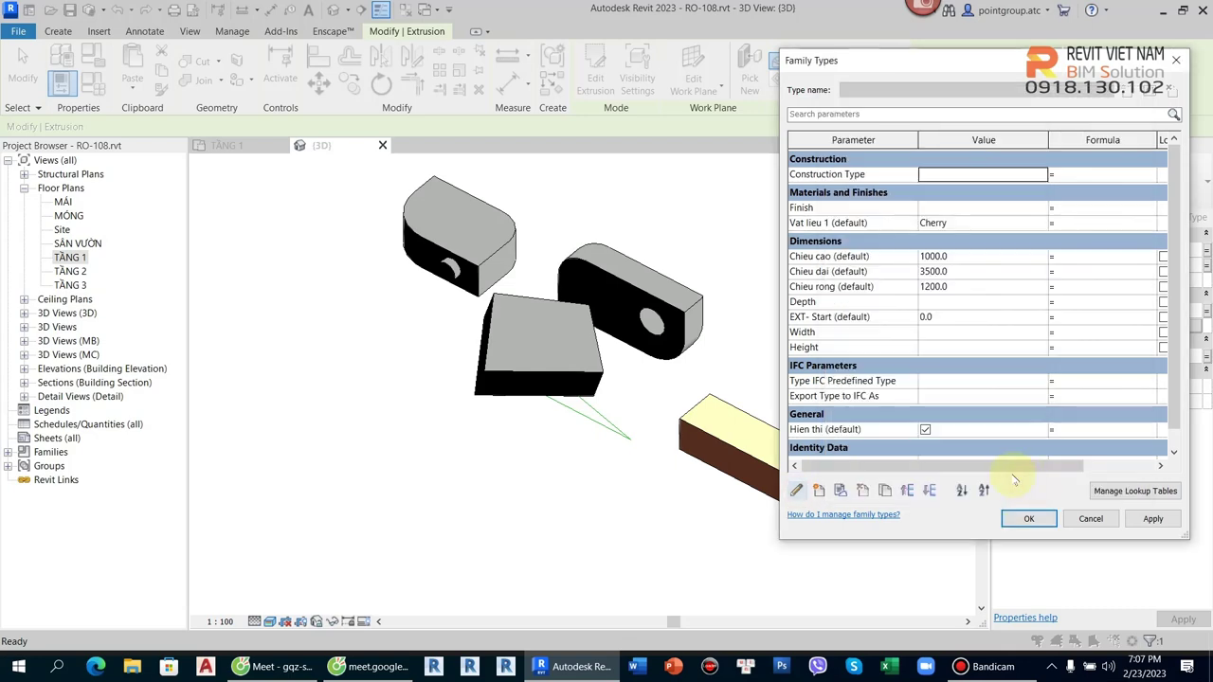
{"action": "left_click", "coordinate": [1028, 518]}
{"action": "left_click", "coordinate": [719, 433]}
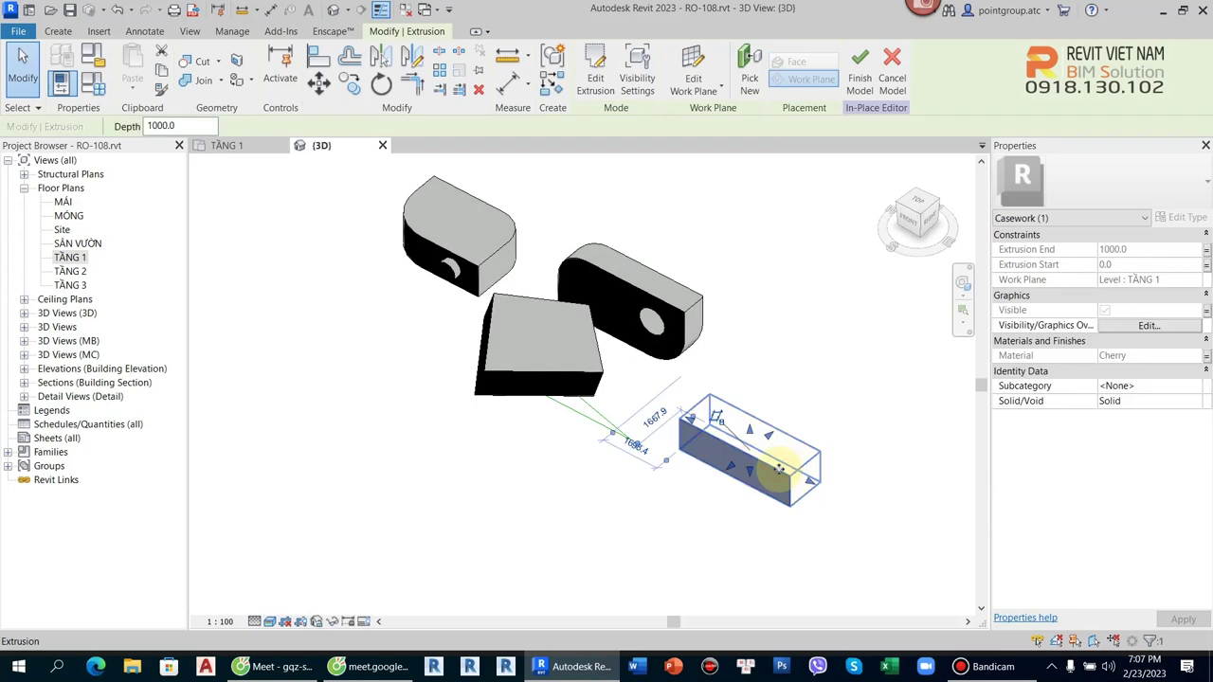
{"action": "left_click", "coordinate": [819, 432]}
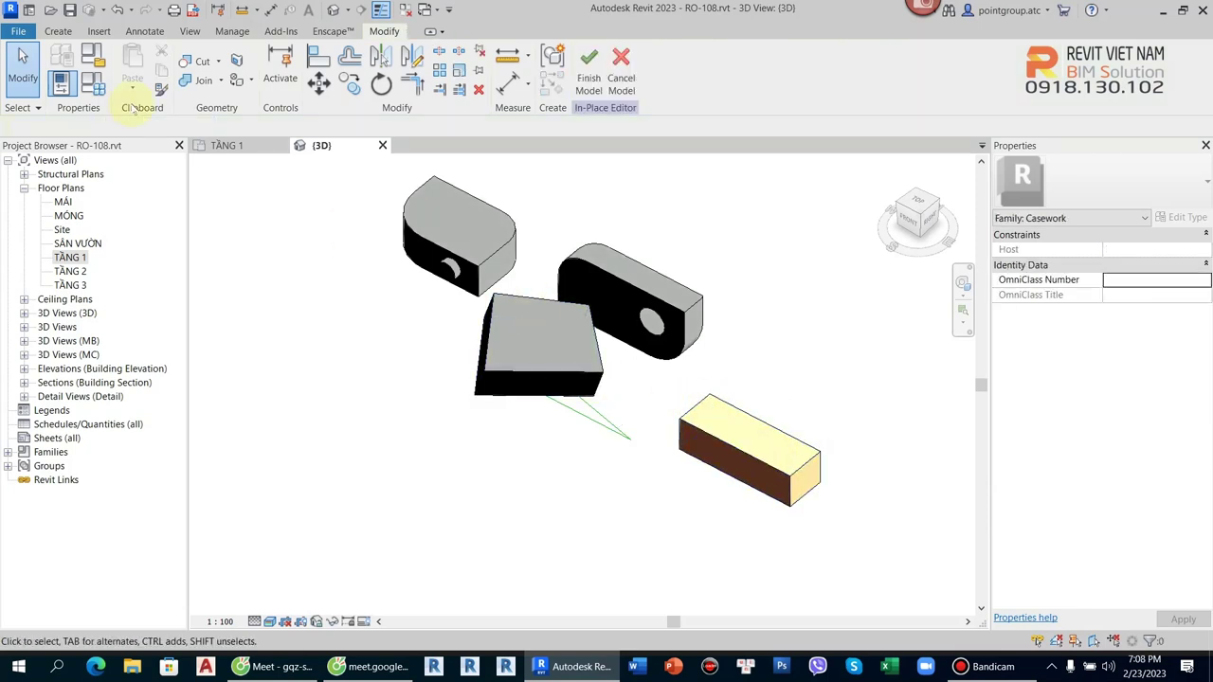
{"action": "left_click", "coordinate": [93, 83]}
- Start a new instance family parameter grouped under Materials and Finishes
{"action": "left_click", "coordinate": [803, 226]}
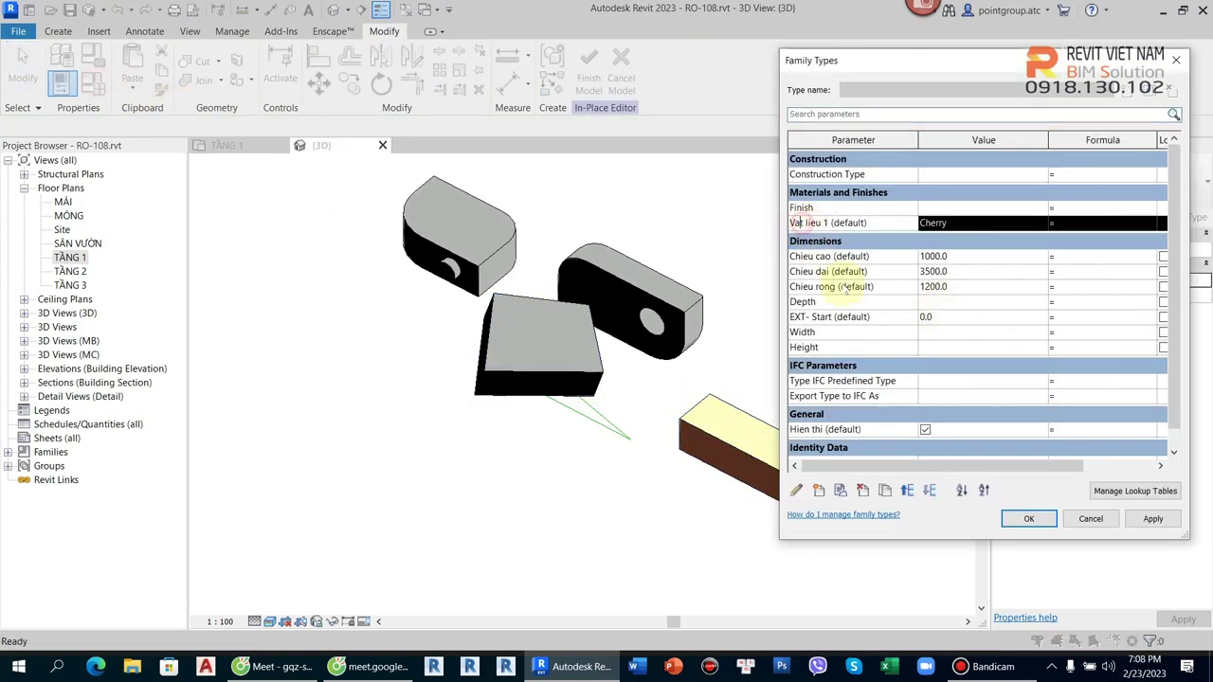
{"action": "left_click", "coordinate": [820, 490]}
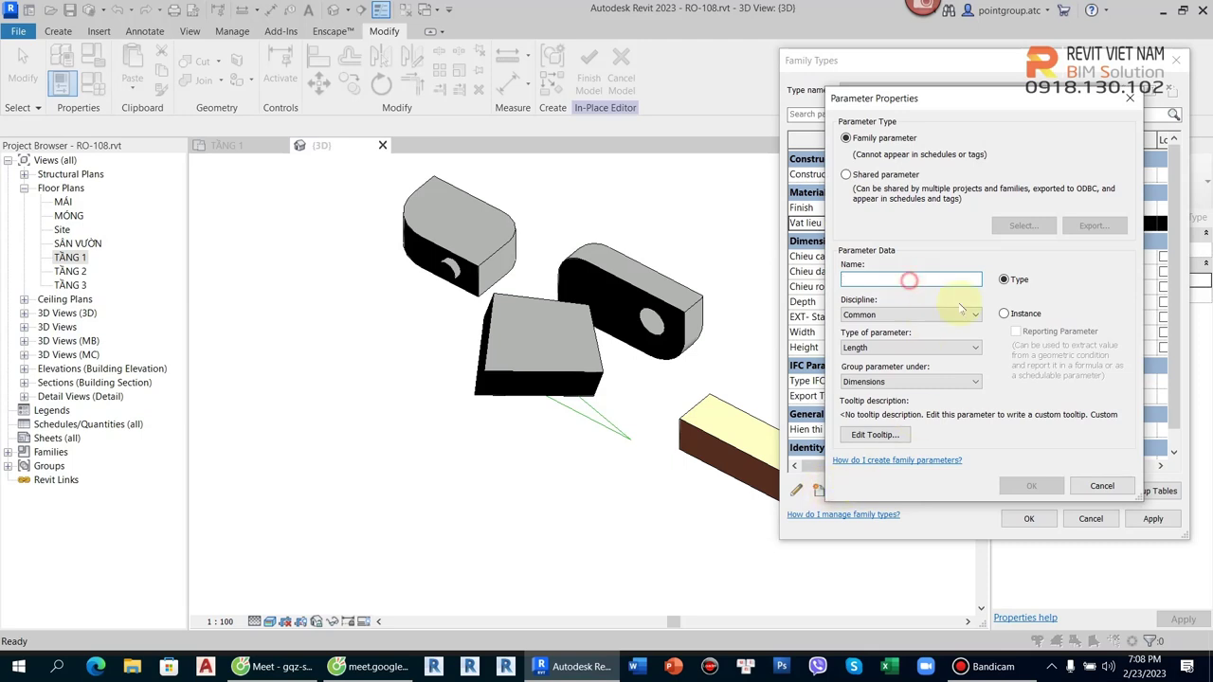
{"action": "left_click", "coordinate": [1004, 313]}
{"action": "left_click", "coordinate": [933, 348]}
{"action": "scroll", "coordinate": [934, 356], "scroll_direction": "down", "scroll_amount": 1}
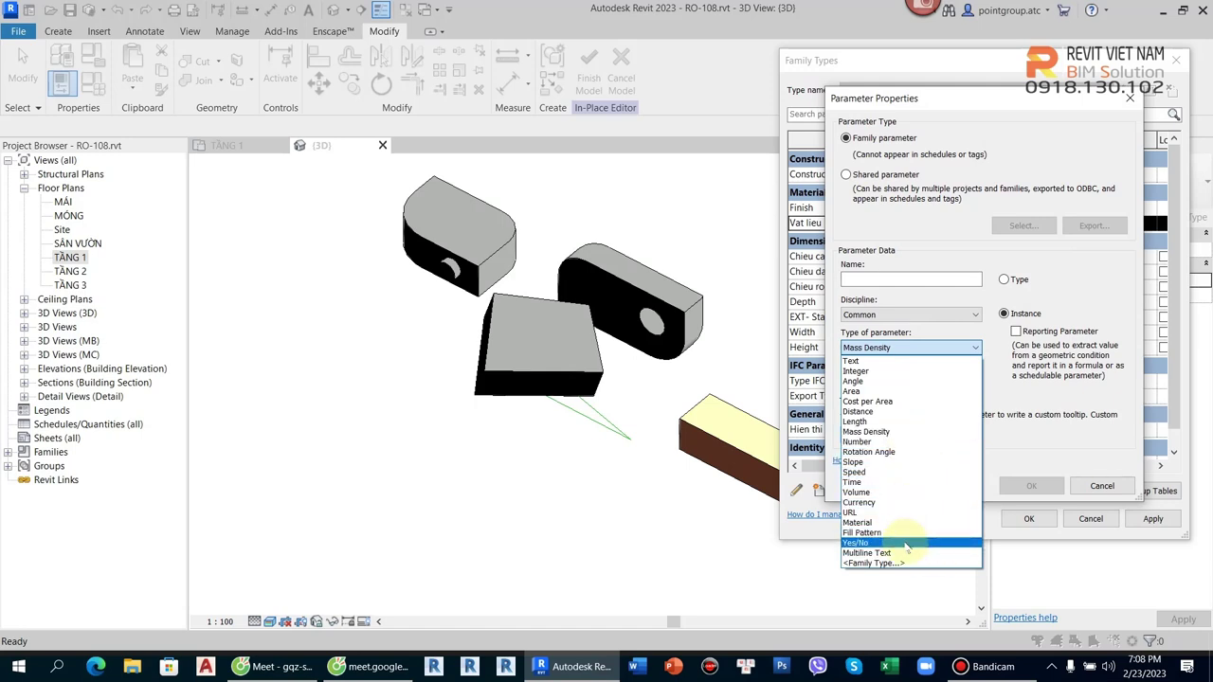
{"action": "left_click", "coordinate": [888, 360]}
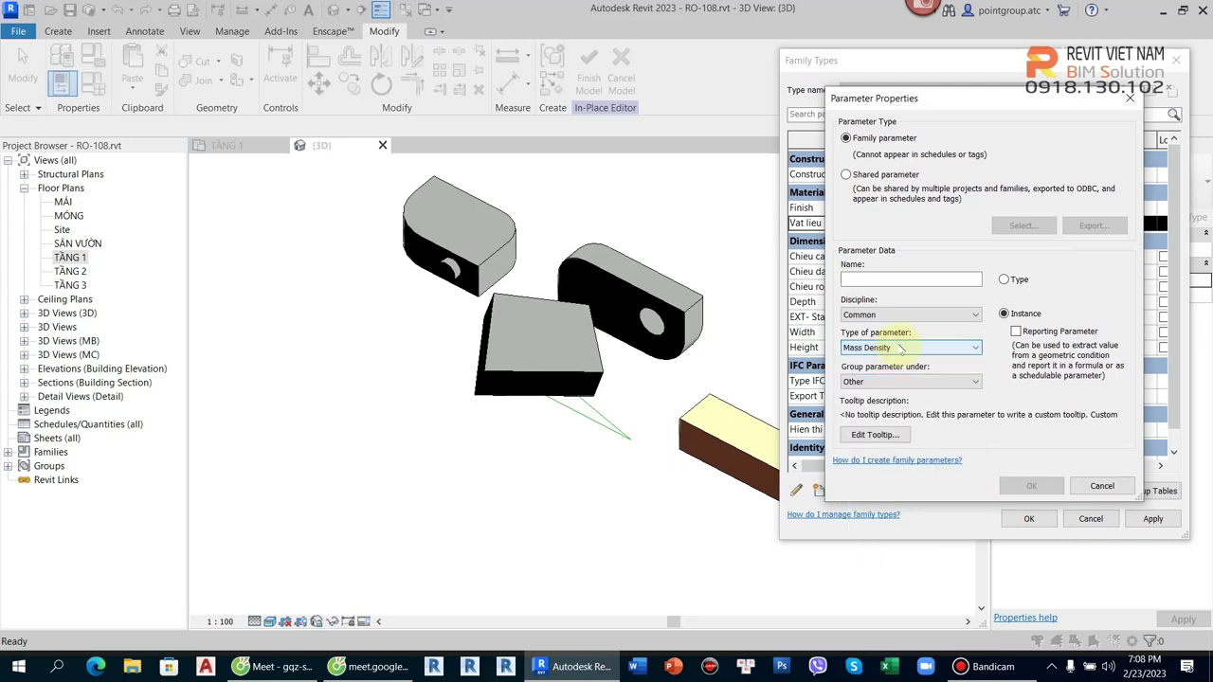
{"action": "left_click", "coordinate": [896, 381]}
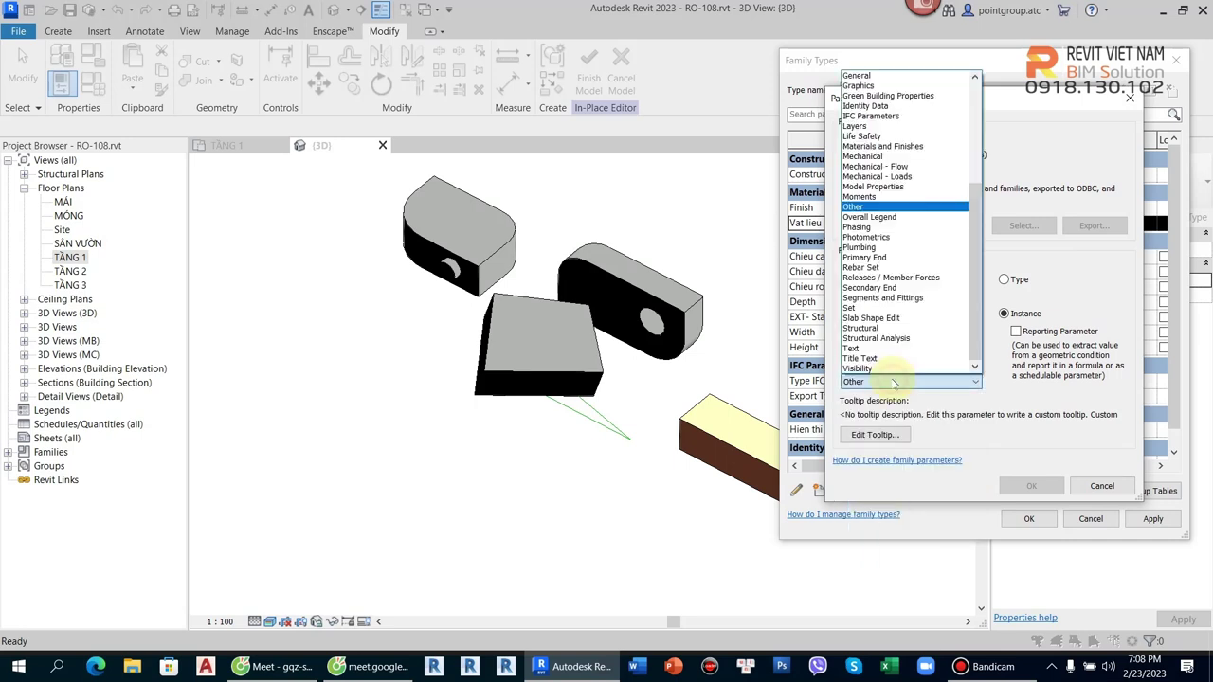
{"action": "left_click", "coordinate": [873, 76]}
{"action": "left_click", "coordinate": [890, 347]}
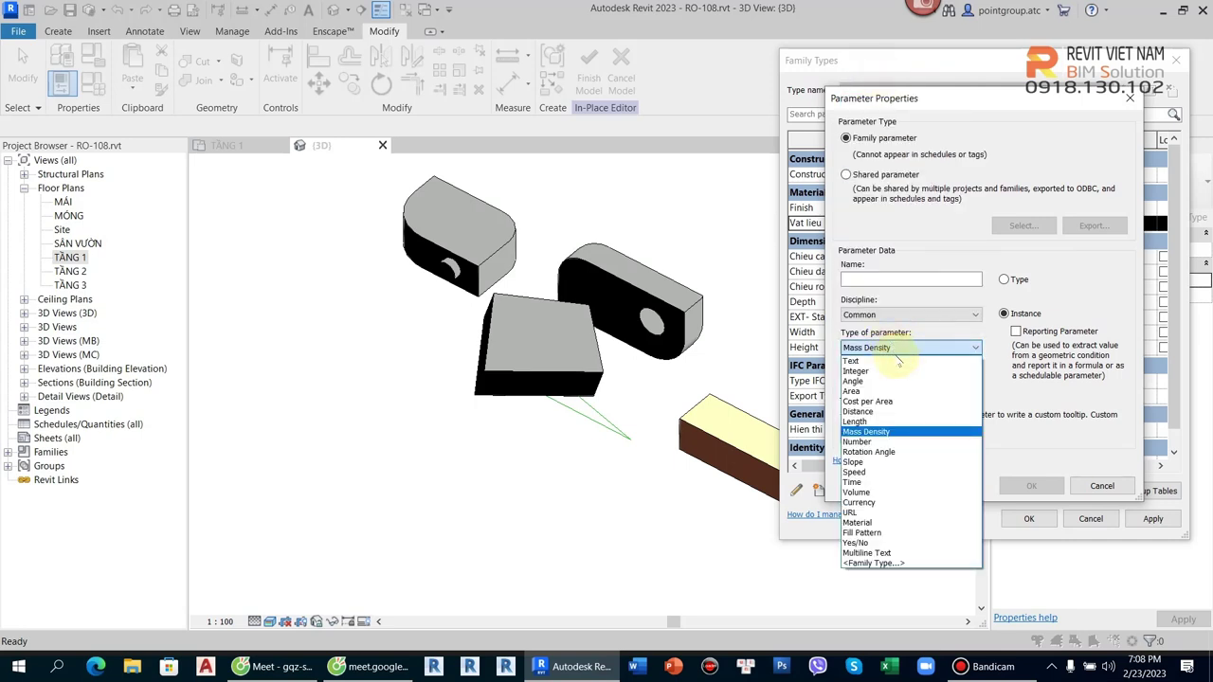
{"action": "left_click", "coordinate": [898, 360]}
{"action": "left_click", "coordinate": [909, 381]}
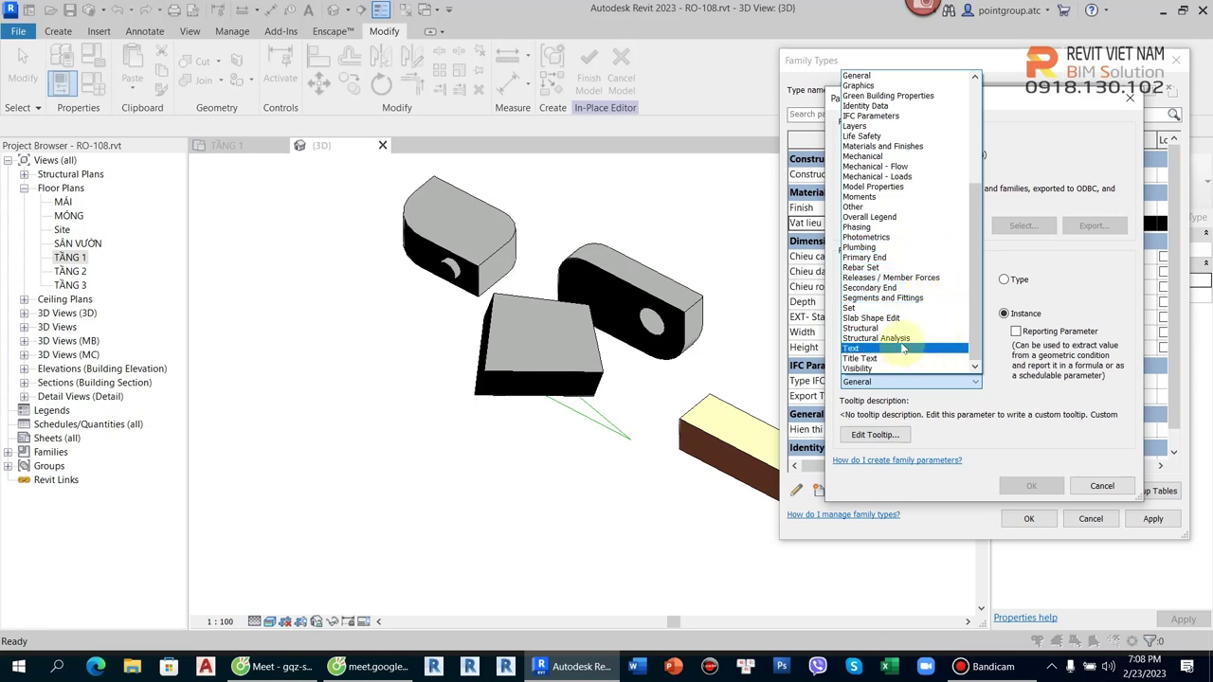
{"action": "left_click", "coordinate": [882, 146]}
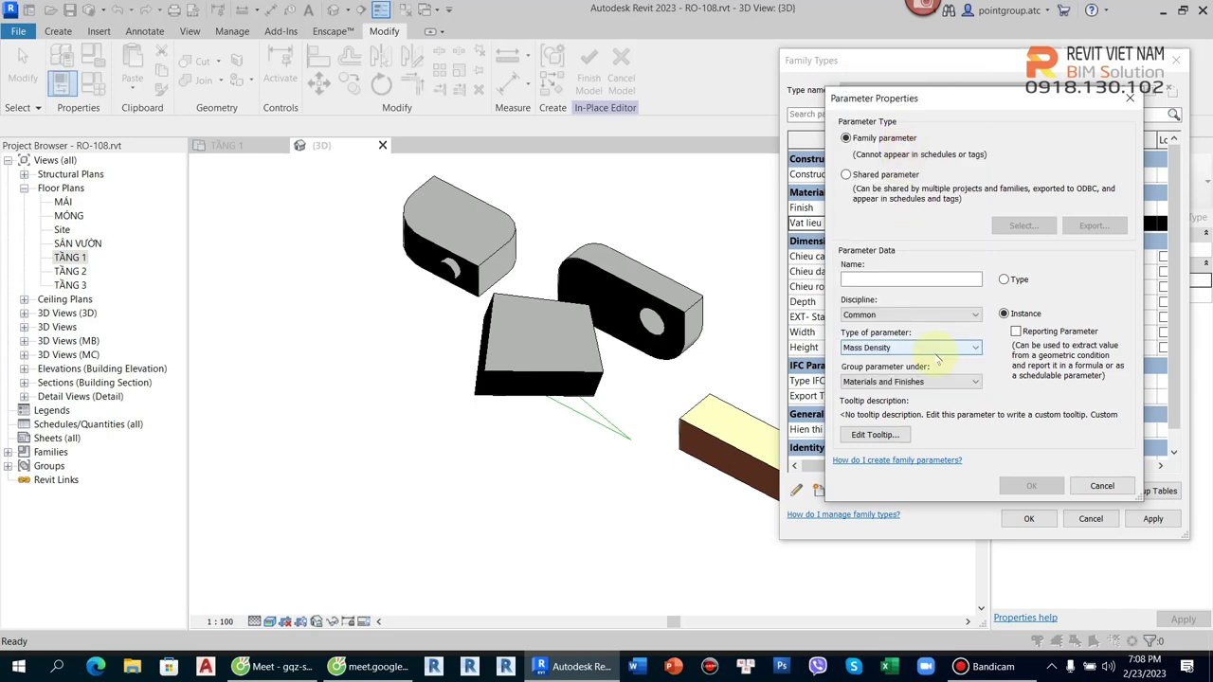
- Make it a Material parameter named Vat lieu 2 and confirm both dialogs
{"action": "left_click", "coordinate": [889, 349]}
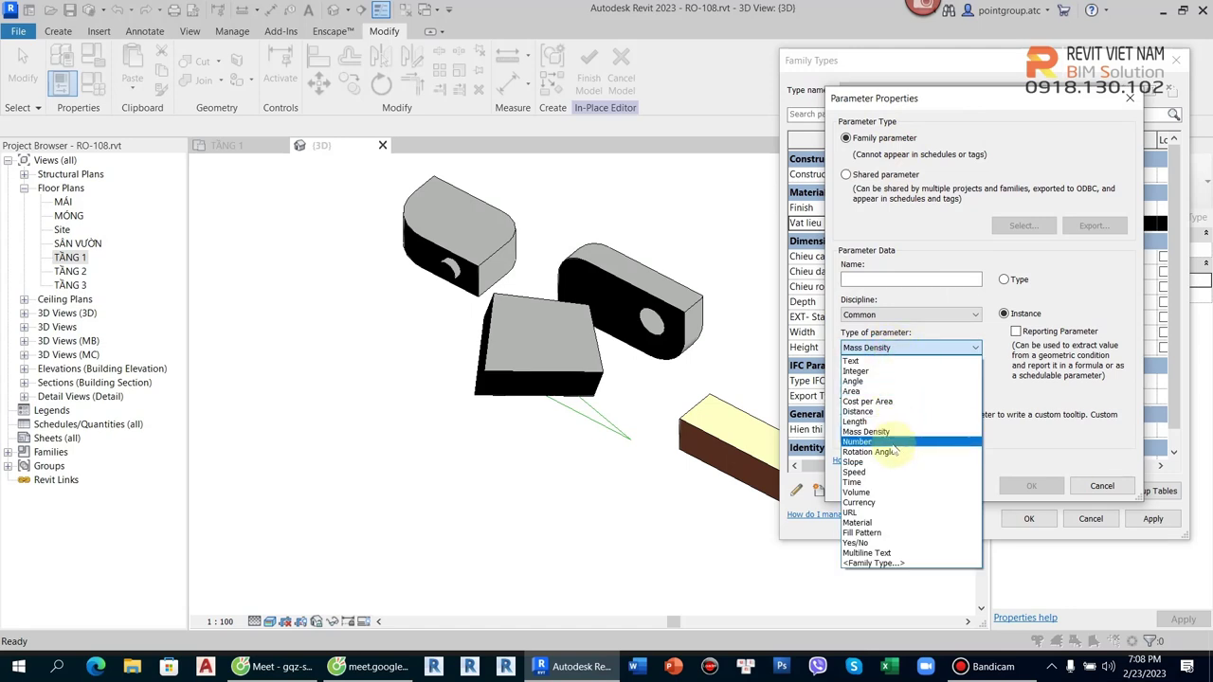
{"action": "left_click", "coordinate": [863, 523]}
{"action": "left_click", "coordinate": [865, 277]}
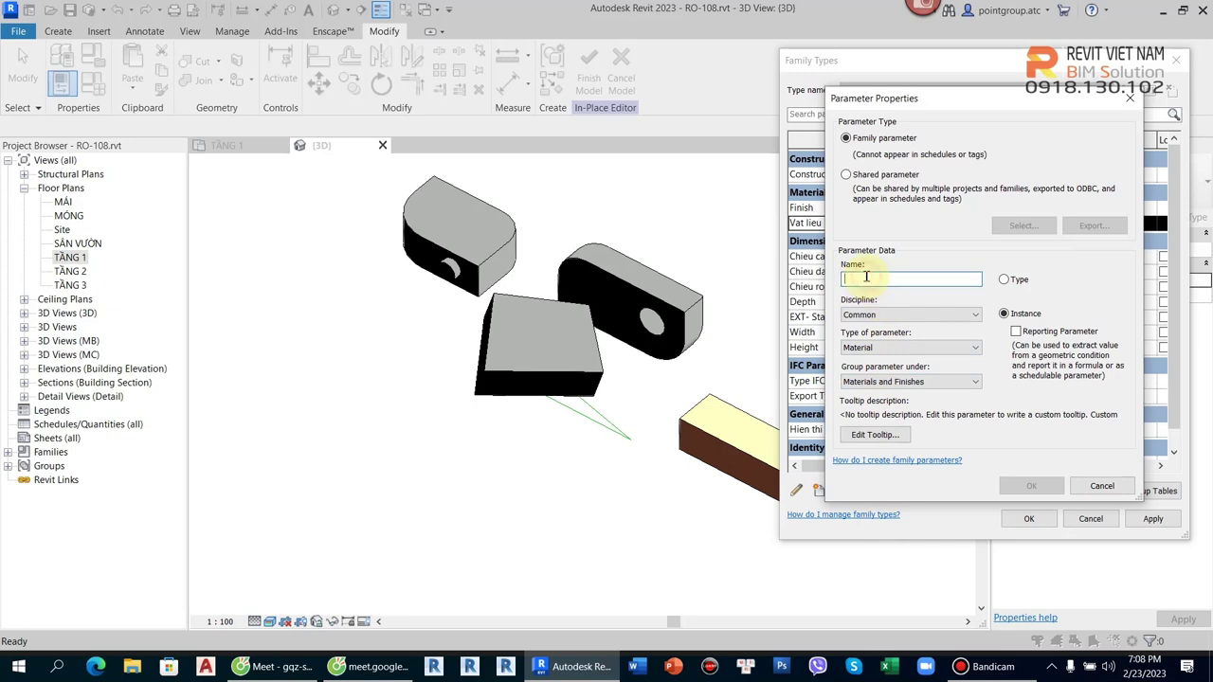
{"action": "type", "text": "Vat lieu 2"}
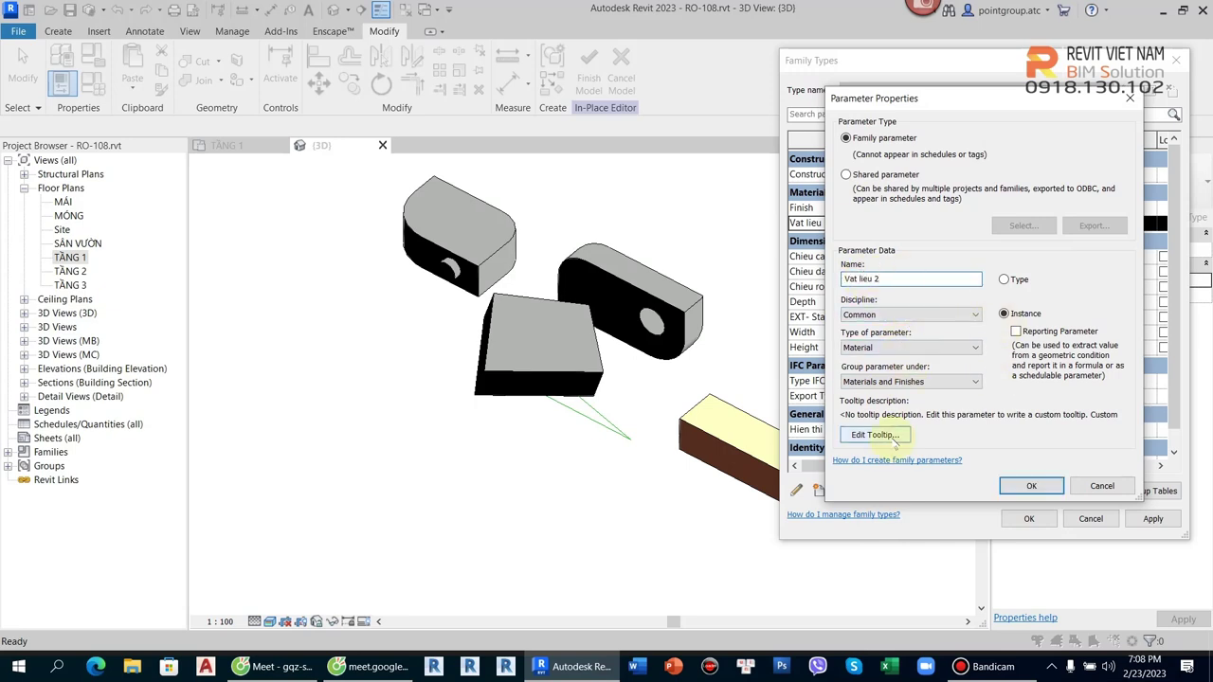
{"action": "left_click", "coordinate": [1026, 486]}
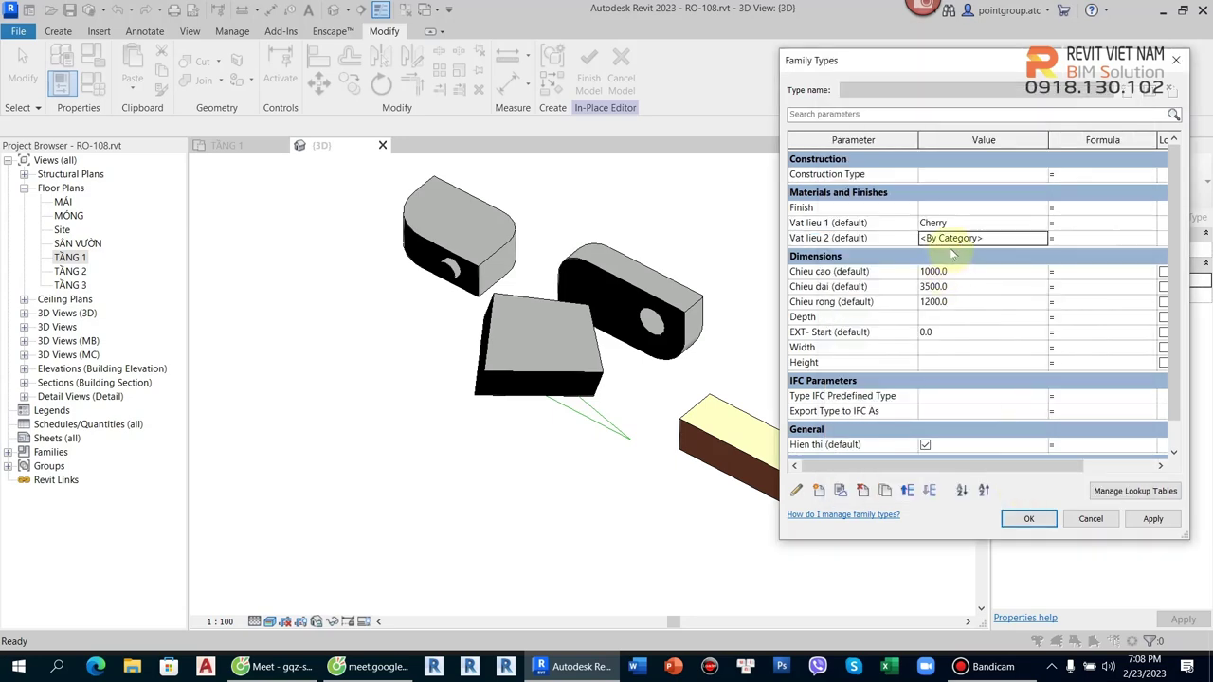
{"action": "left_click", "coordinate": [1028, 519]}
- Link the grey block's material to Vat lieu 2 and finish the in-place model
{"action": "left_click", "coordinate": [563, 360]}
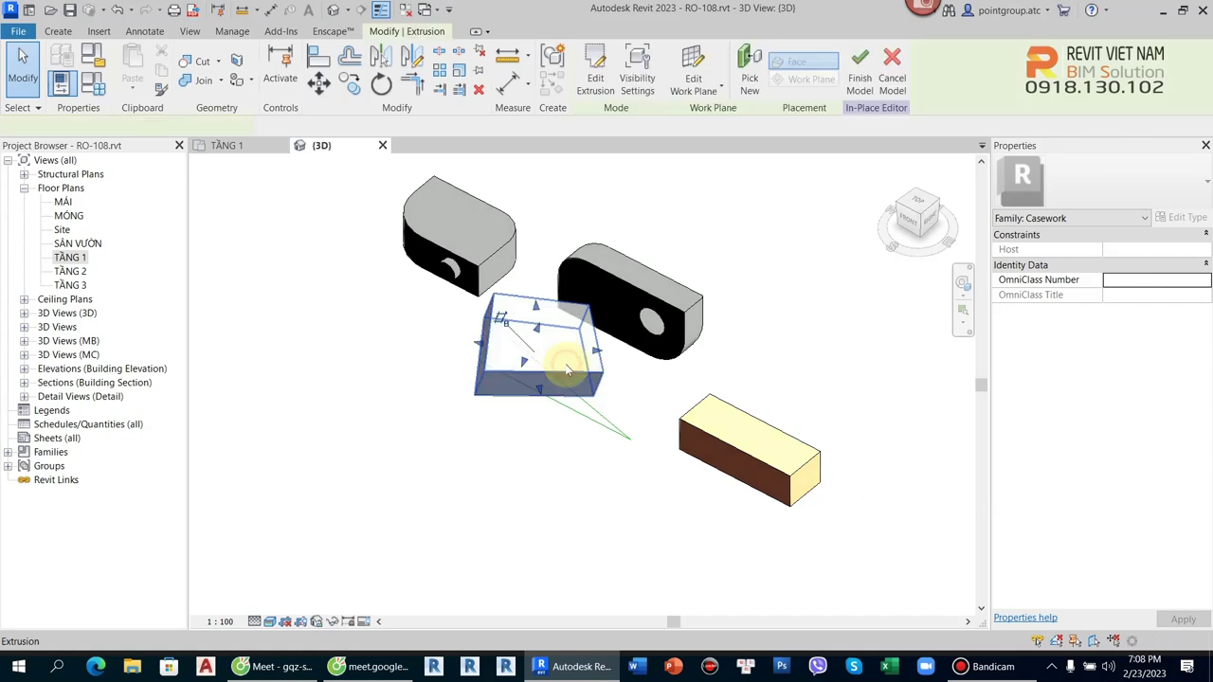
{"action": "left_click", "coordinate": [1207, 355]}
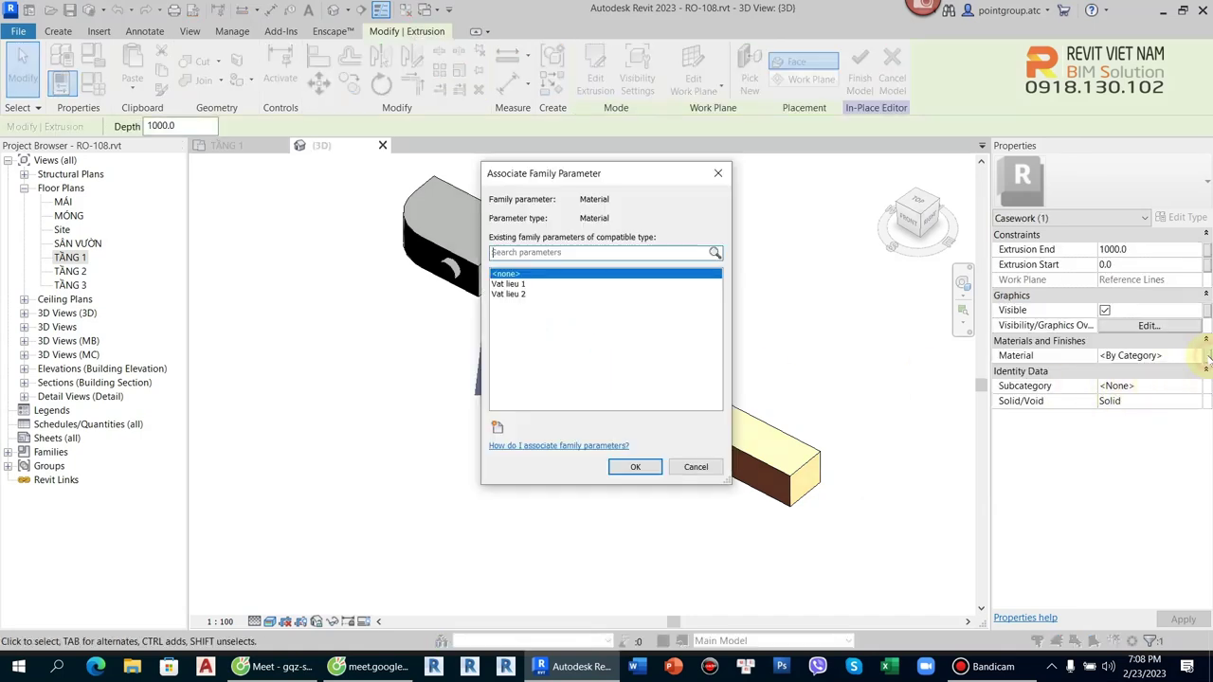
{"action": "left_click", "coordinate": [526, 294]}
{"action": "left_click", "coordinate": [635, 466]}
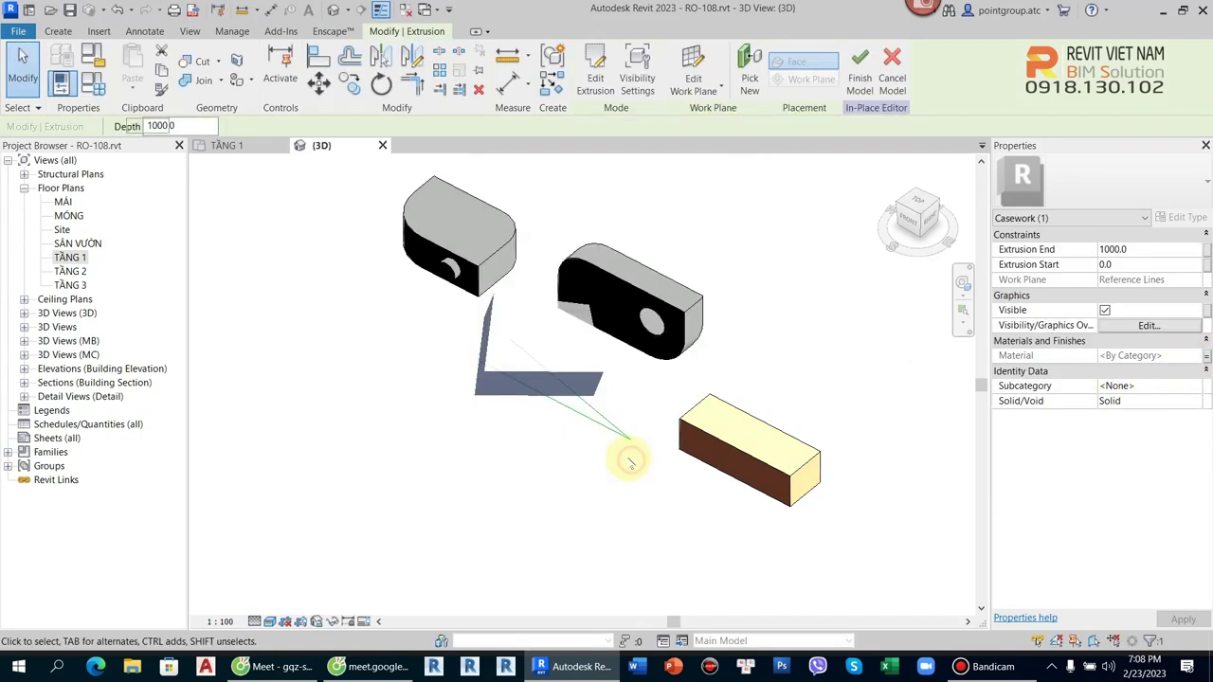
{"action": "left_click", "coordinate": [701, 373]}
{"action": "left_click", "coordinate": [555, 383]}
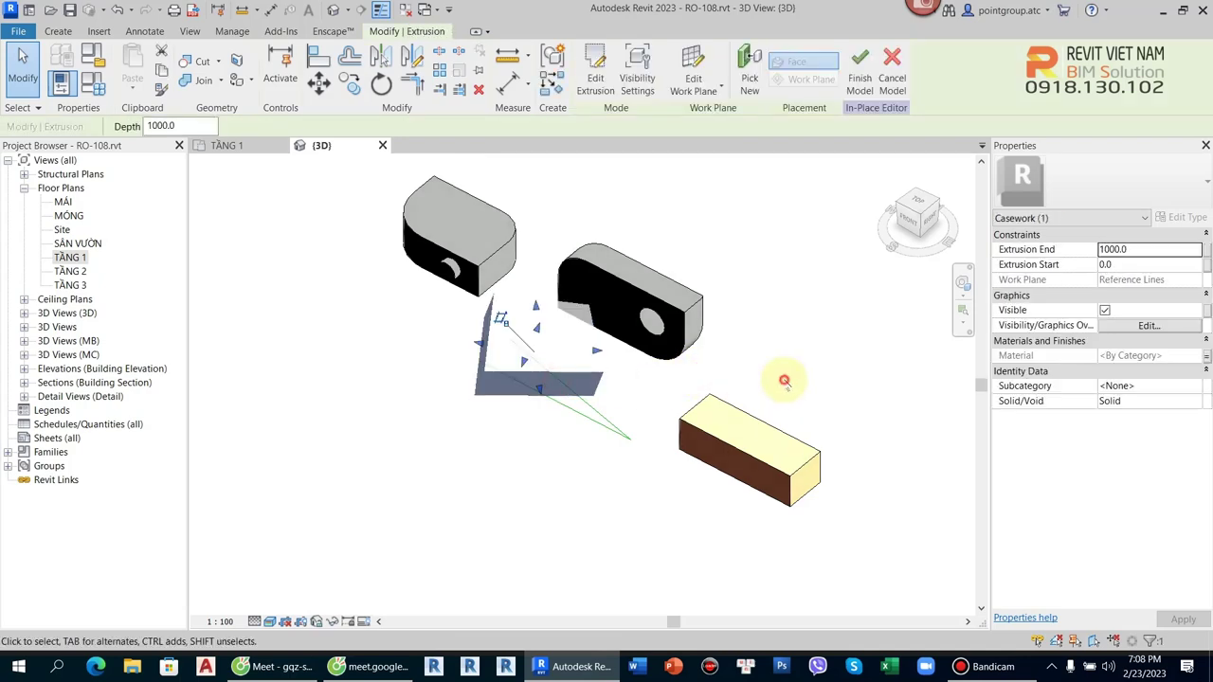
{"action": "left_click", "coordinate": [780, 379]}
{"action": "left_click", "coordinate": [589, 68]}
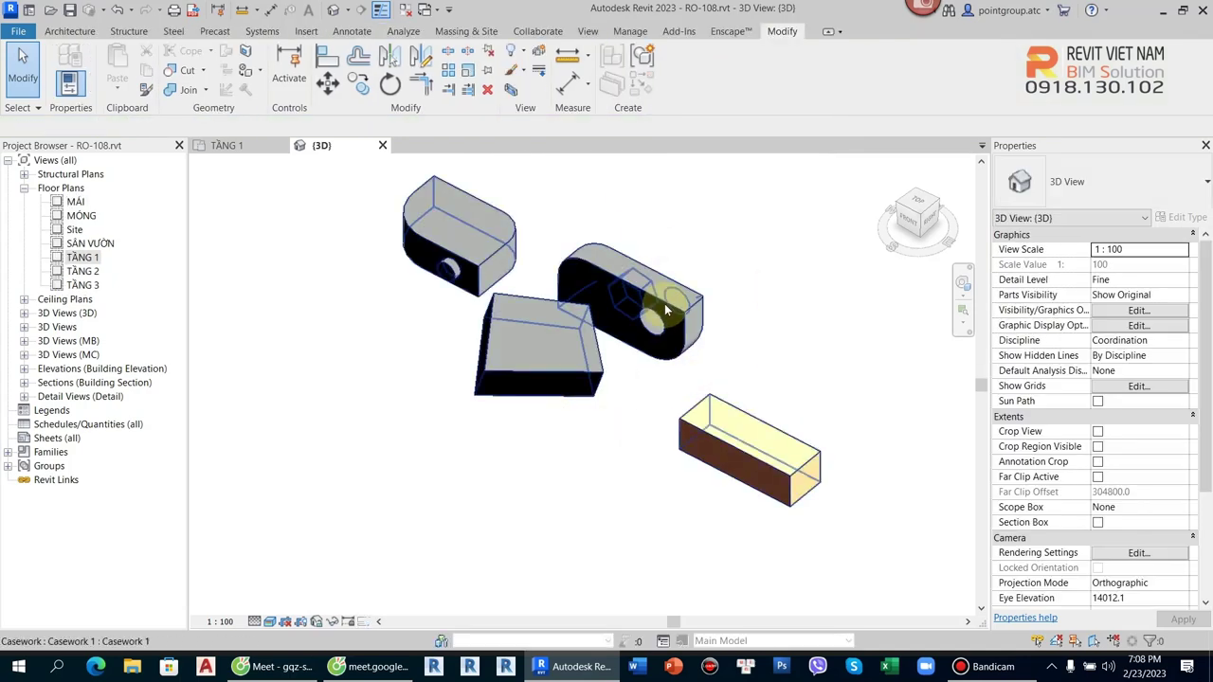
- Set the finished casework's Vat lieu 2 material to Ceramic Tile
{"action": "left_click", "coordinate": [555, 320]}
{"action": "scroll", "coordinate": [780, 347], "scroll_direction": "down", "scroll_amount": 2}
{"action": "left_click", "coordinate": [780, 347]}
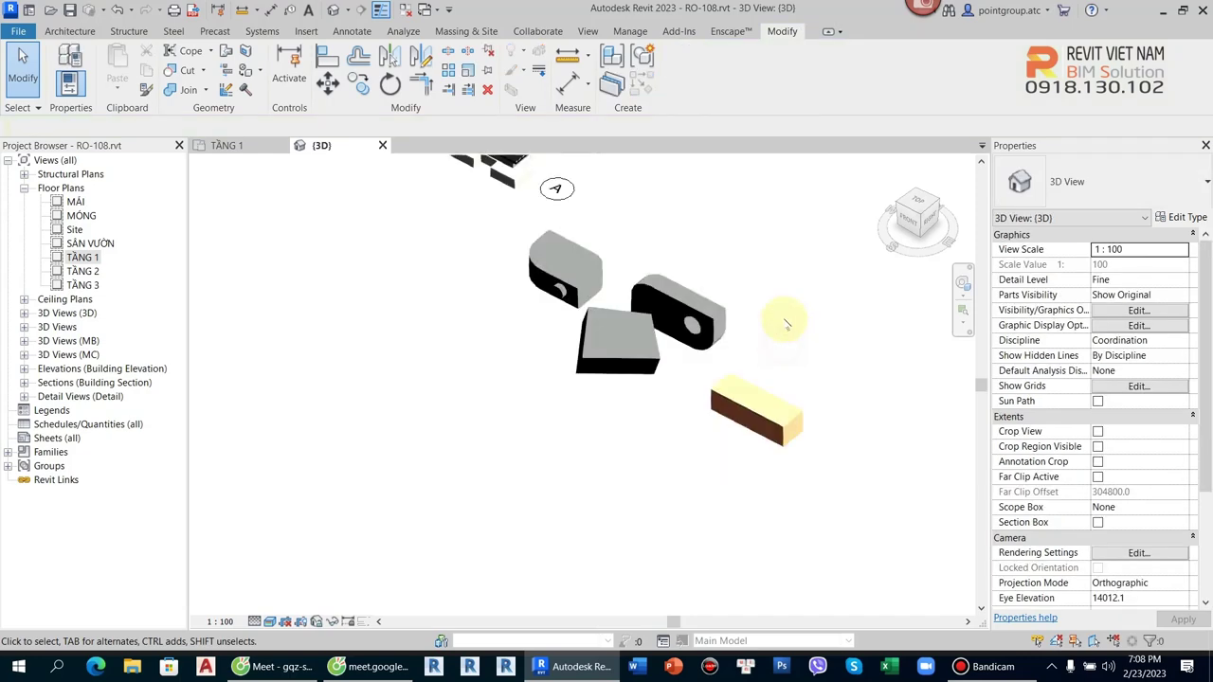
{"action": "scroll", "coordinate": [749, 398], "scroll_direction": "down", "scroll_amount": 3}
{"action": "left_click", "coordinate": [728, 440]}
{"action": "scroll", "coordinate": [749, 434], "scroll_direction": "up", "scroll_amount": 3}
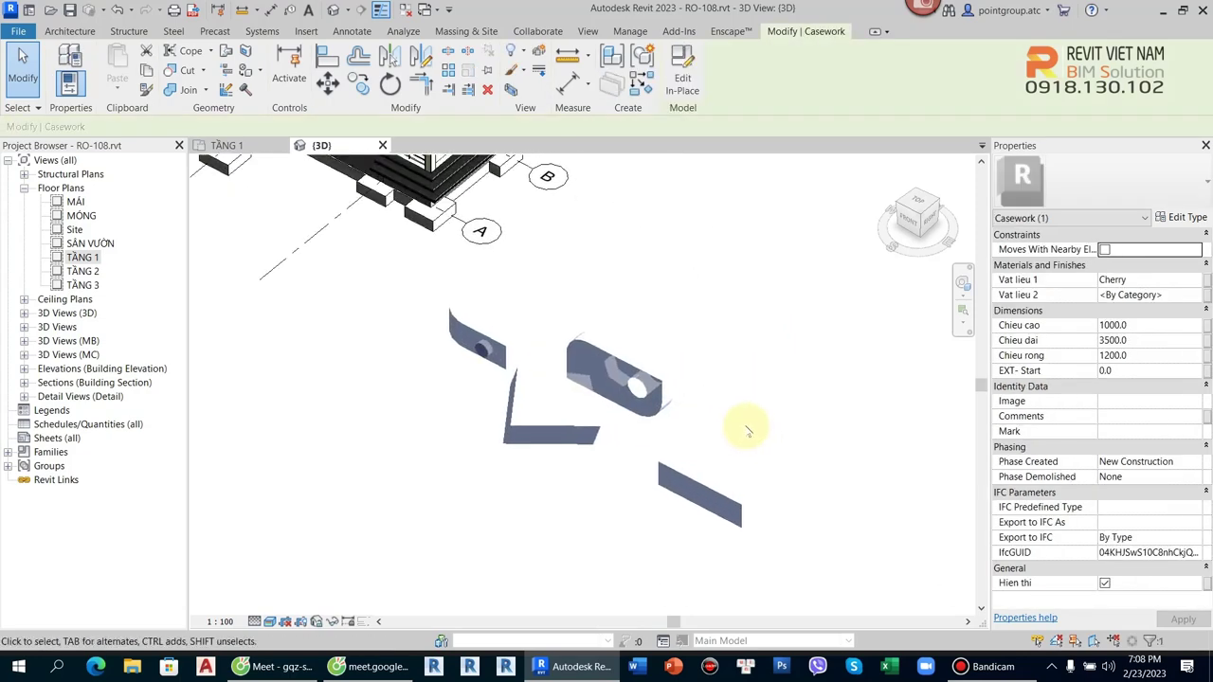
{"action": "left_click", "coordinate": [1196, 296]}
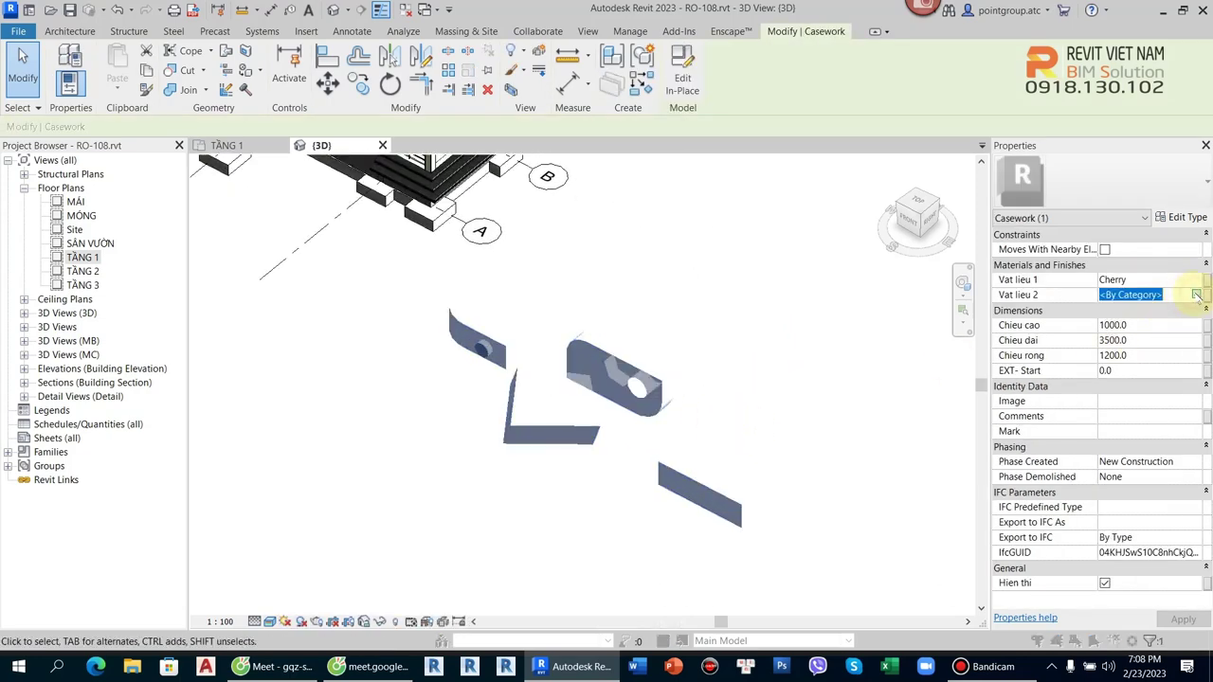
{"action": "left_click", "coordinate": [1197, 295]}
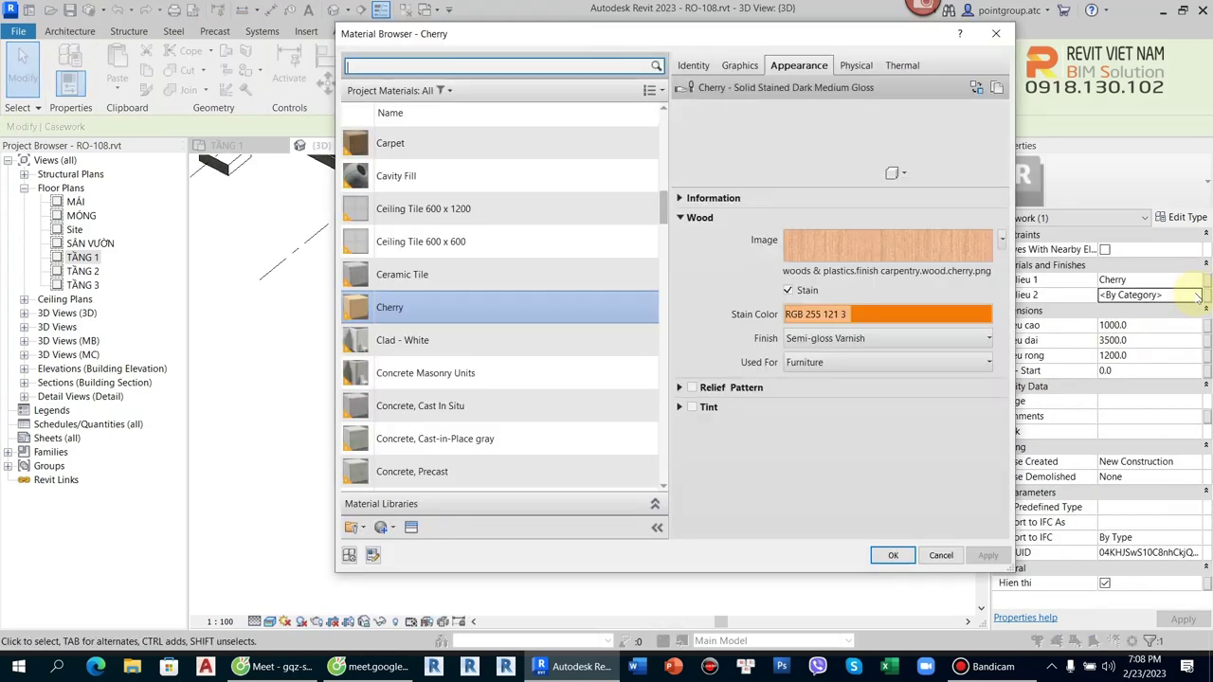
{"action": "left_click", "coordinate": [420, 273]}
{"action": "left_click", "coordinate": [890, 555]}
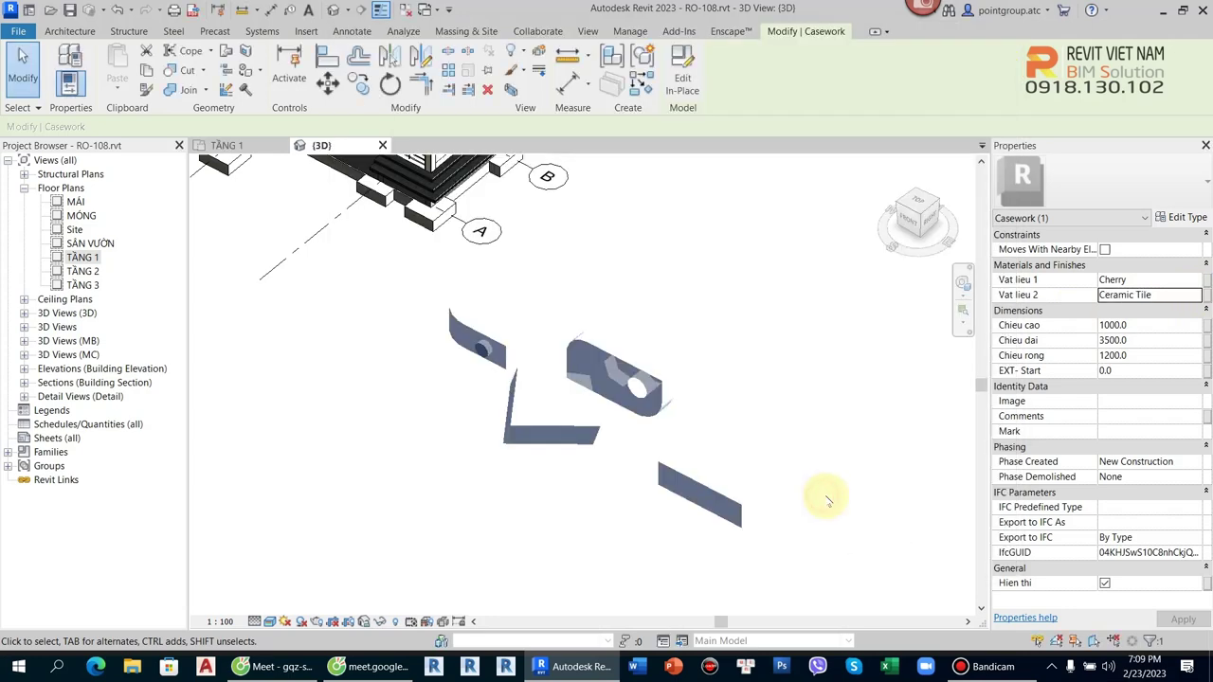
{"action": "left_click", "coordinate": [827, 500]}
{"action": "scroll", "coordinate": [796, 483], "scroll_direction": "up", "scroll_amount": 3}
{"action": "scroll", "coordinate": [682, 469], "scroll_direction": "up", "scroll_amount": 3}
- Orbit slightly and reopen the casework for in-place editing
{"action": "scroll", "coordinate": [742, 529], "scroll_direction": "up", "scroll_amount": 2}
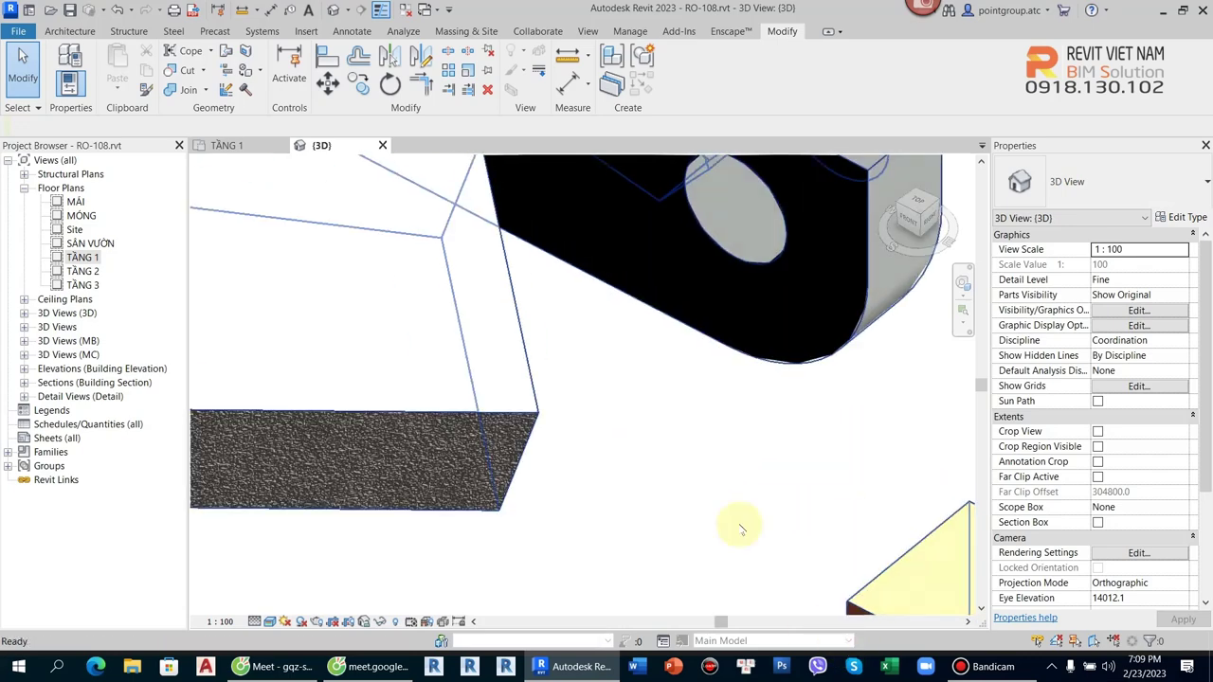
{"action": "scroll", "coordinate": [741, 529], "scroll_direction": "up", "scroll_amount": 2}
{"action": "scroll", "coordinate": [549, 365], "scroll_direction": "down", "scroll_amount": 5}
{"action": "scroll", "coordinate": [664, 455], "scroll_direction": "up", "scroll_amount": 1}
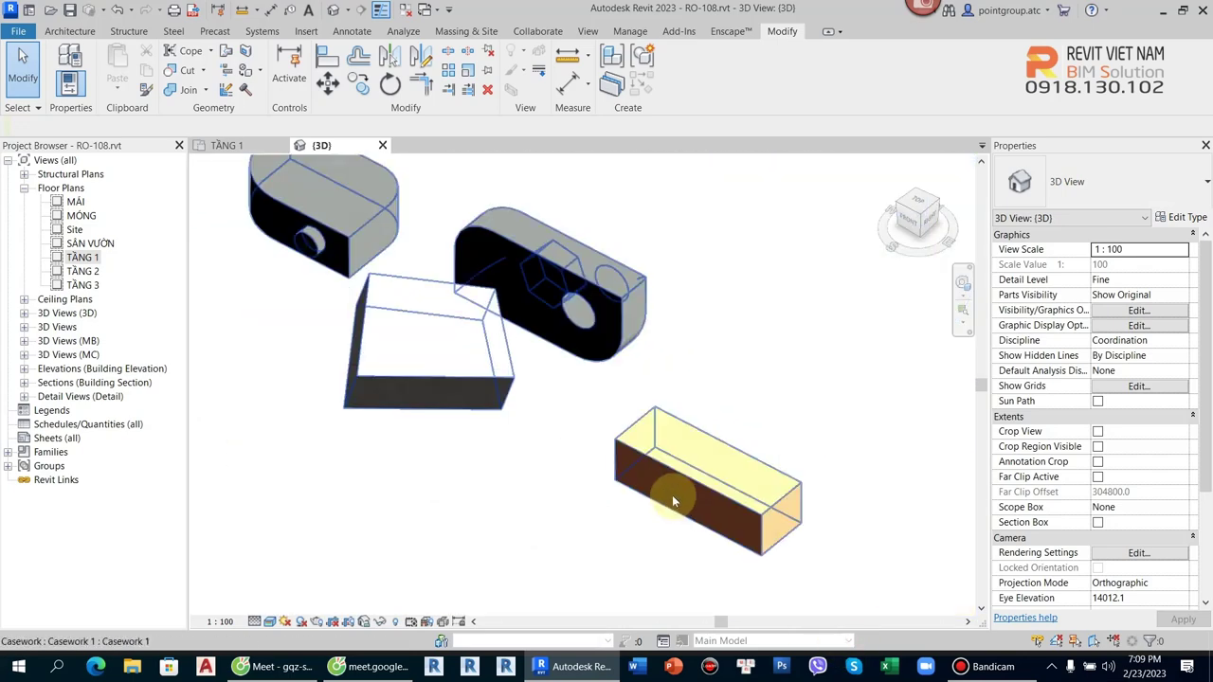
{"action": "left_click", "coordinate": [465, 360]}
{"action": "left_click", "coordinate": [711, 343]}
{"action": "middle_click_drag", "start_coordinate": [711, 347], "coordinate": [713, 386], "text": "shift"}
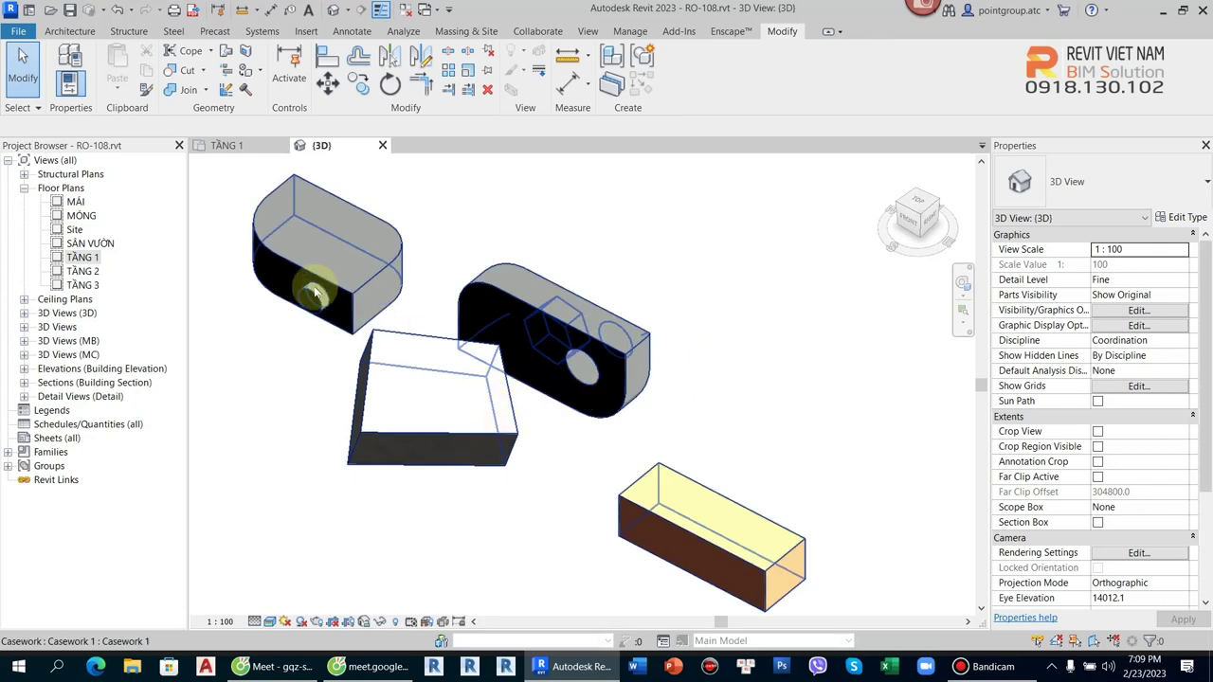
{"action": "double_click", "coordinate": [698, 502]}
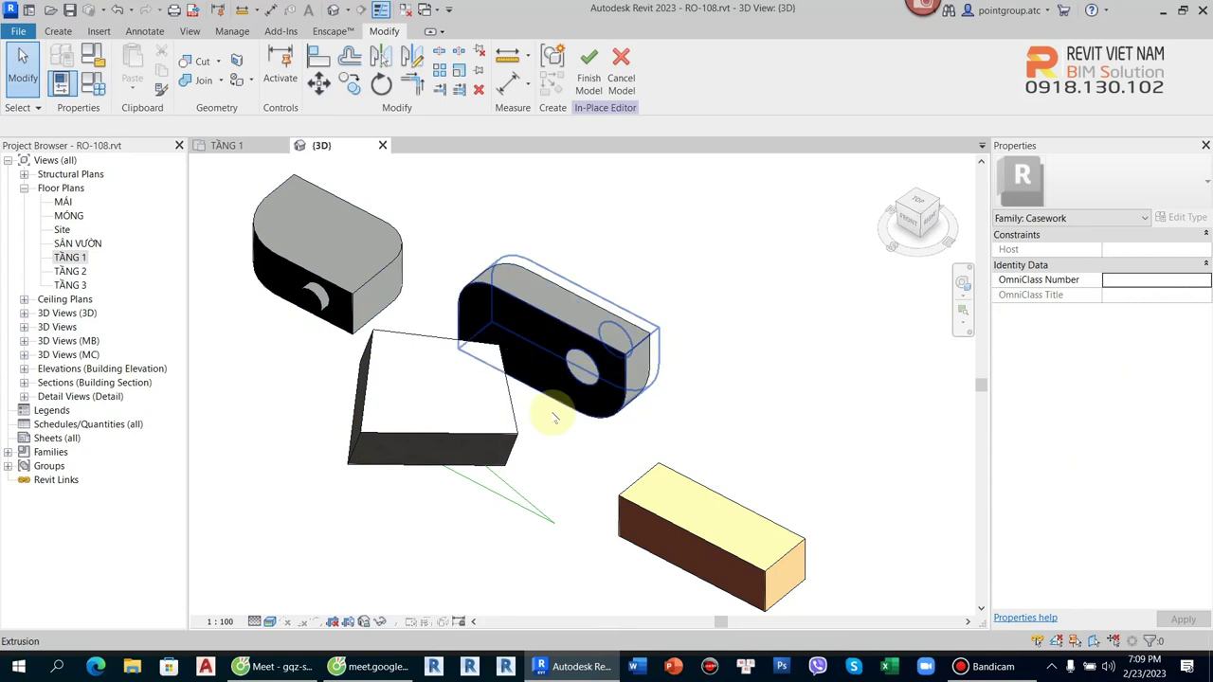
- Select the block extrusion, check Family Types without changes, and reselect it
{"action": "left_click", "coordinate": [503, 445]}
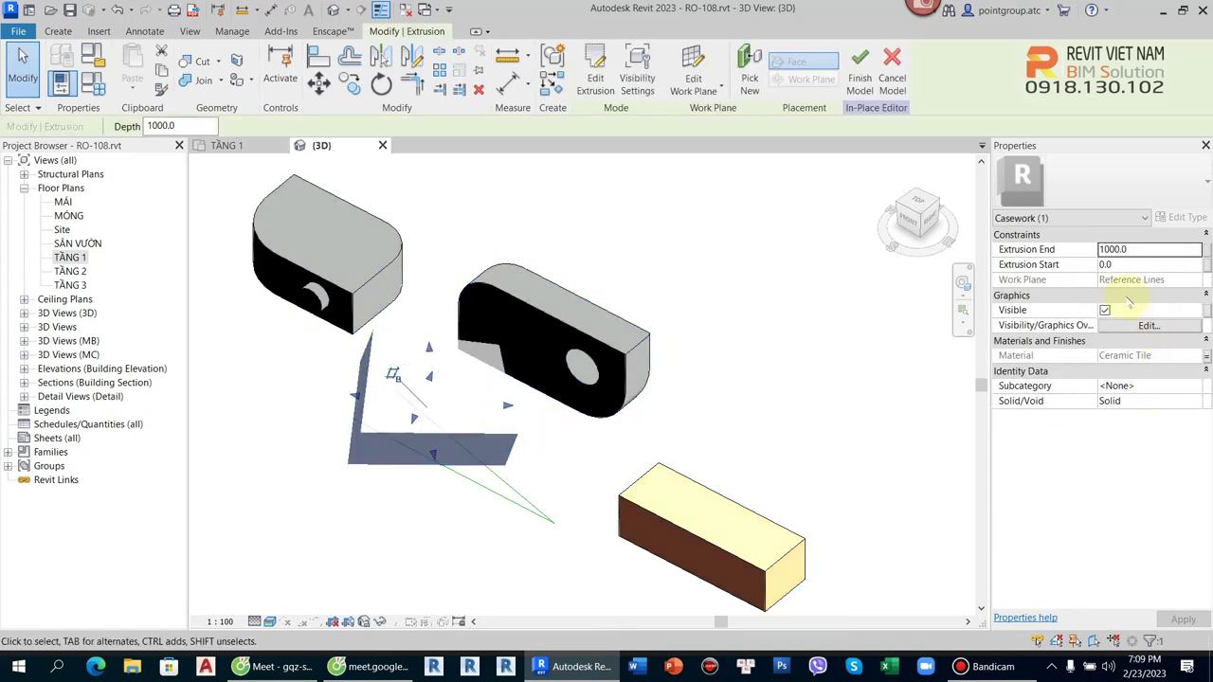
{"action": "left_click", "coordinate": [91, 85]}
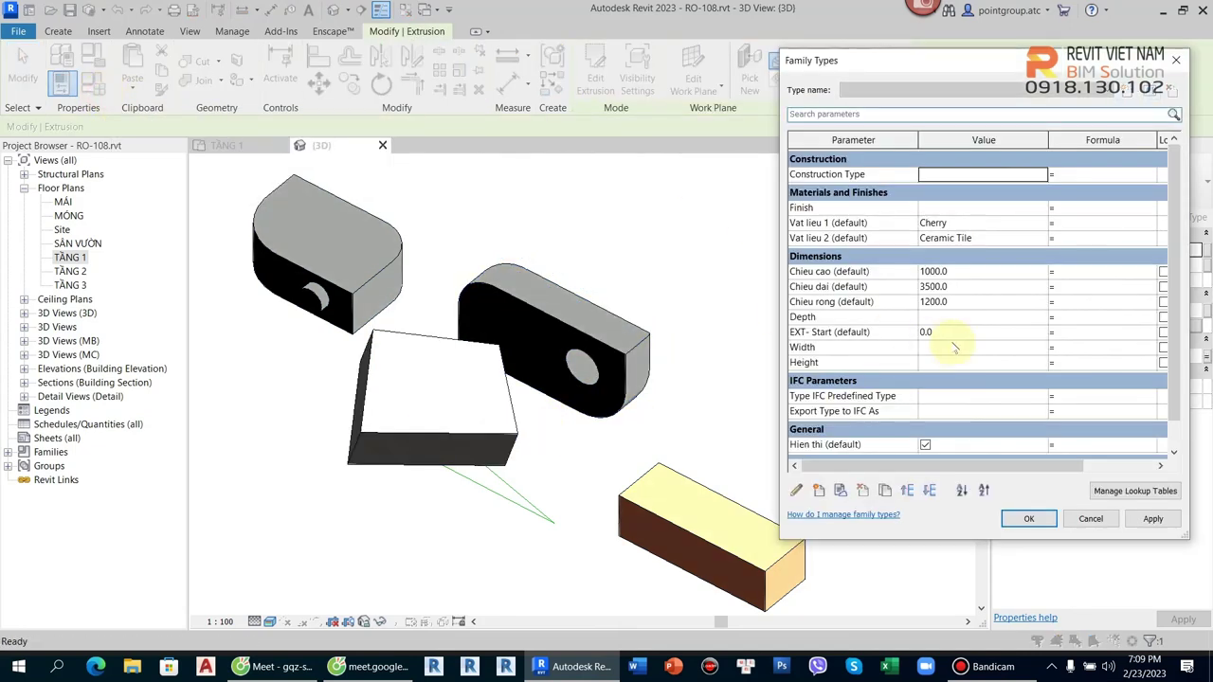
{"action": "key", "text": "Escape"}
{"action": "key", "text": "Escape"}
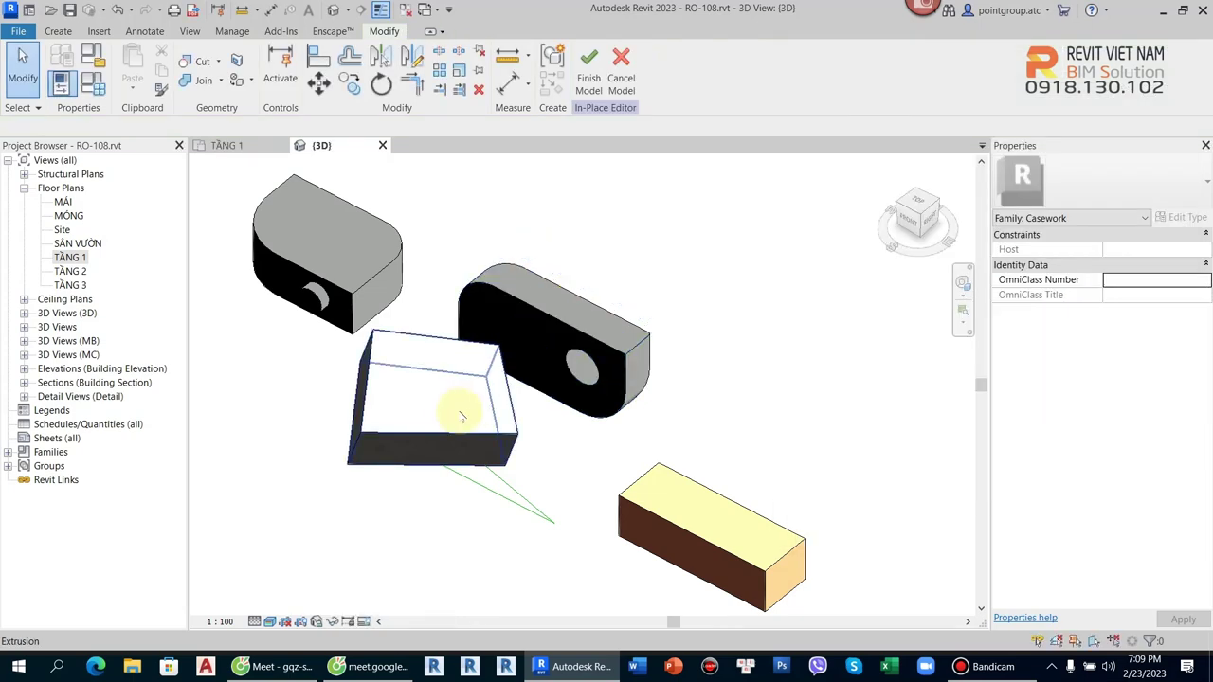
{"action": "left_click", "coordinate": [498, 417]}
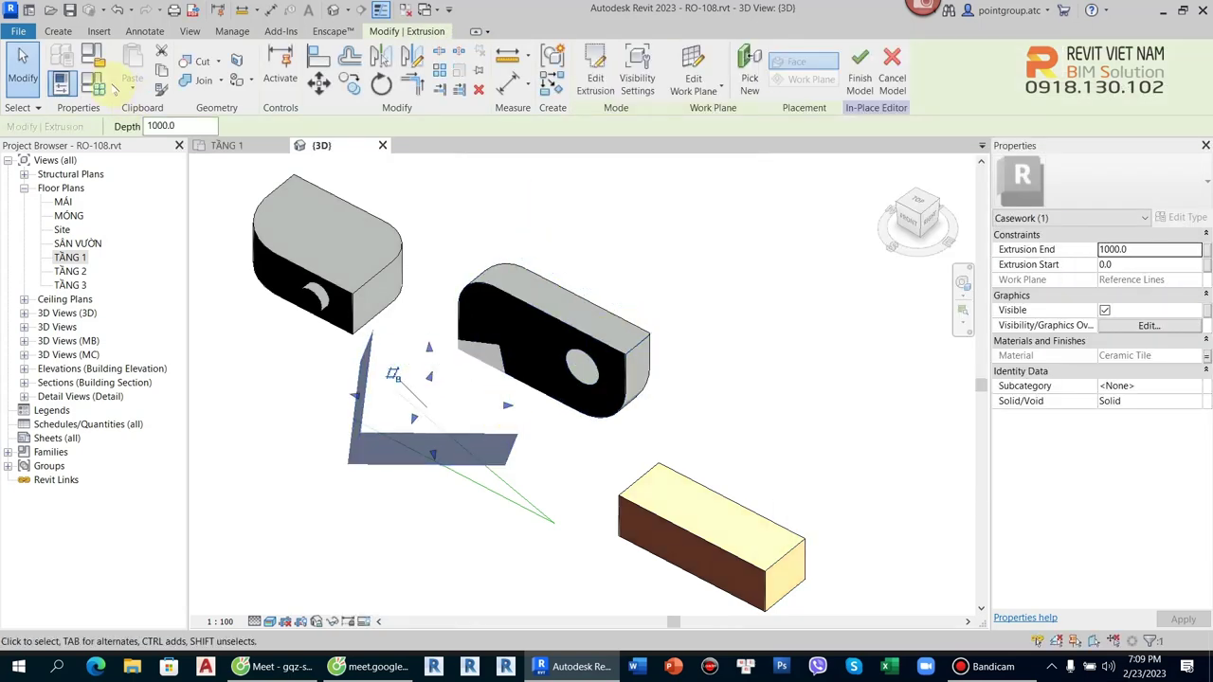
- Change the in-place family category to Doors
{"action": "left_click", "coordinate": [93, 57]}
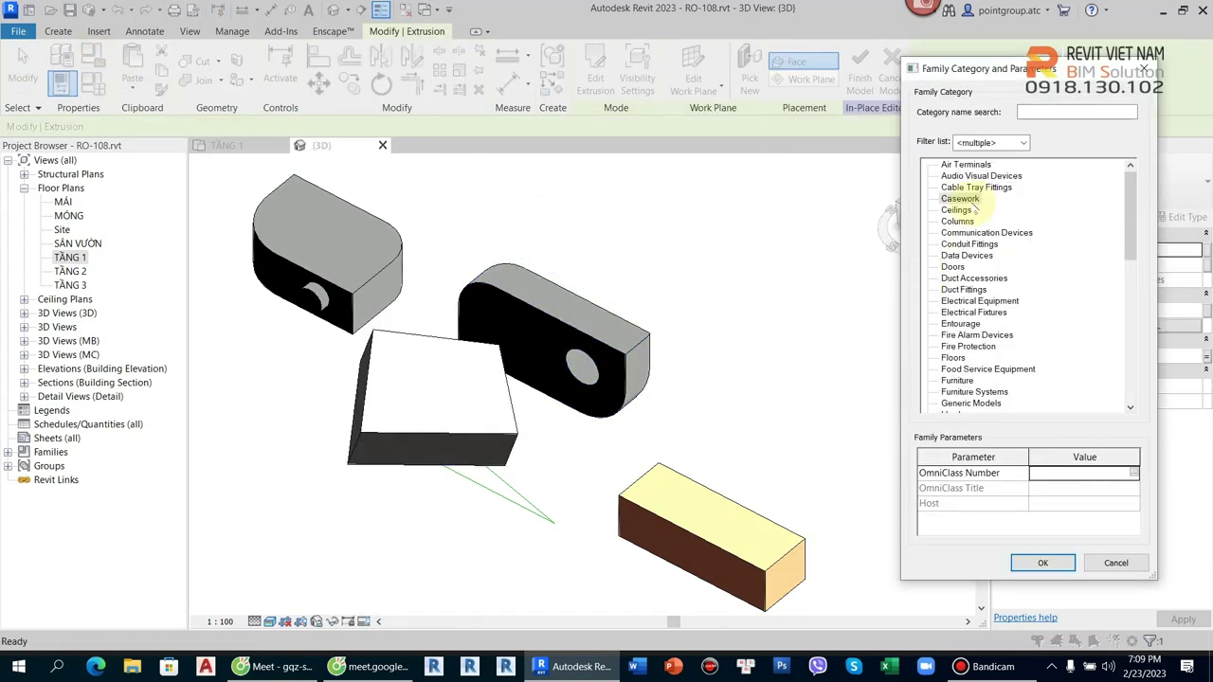
{"action": "left_click", "coordinate": [952, 266]}
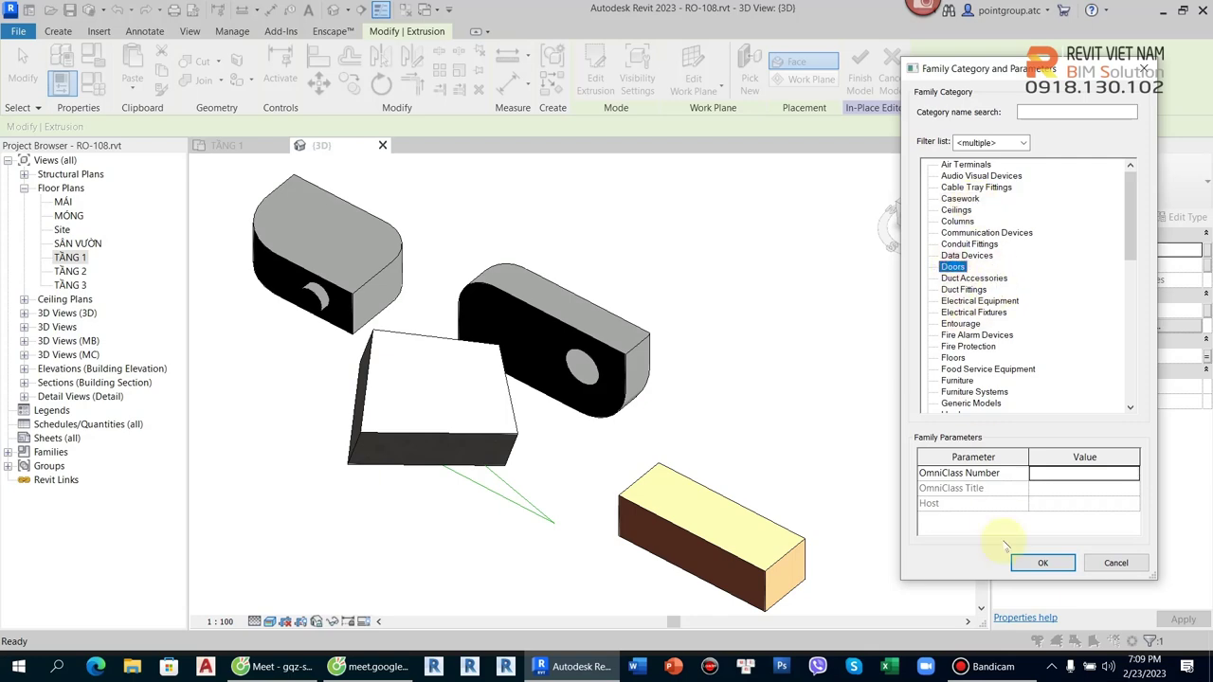
{"action": "left_click", "coordinate": [1043, 563]}
- Finish the in-place model and select the resulting door to check its type
{"action": "left_click", "coordinate": [516, 453]}
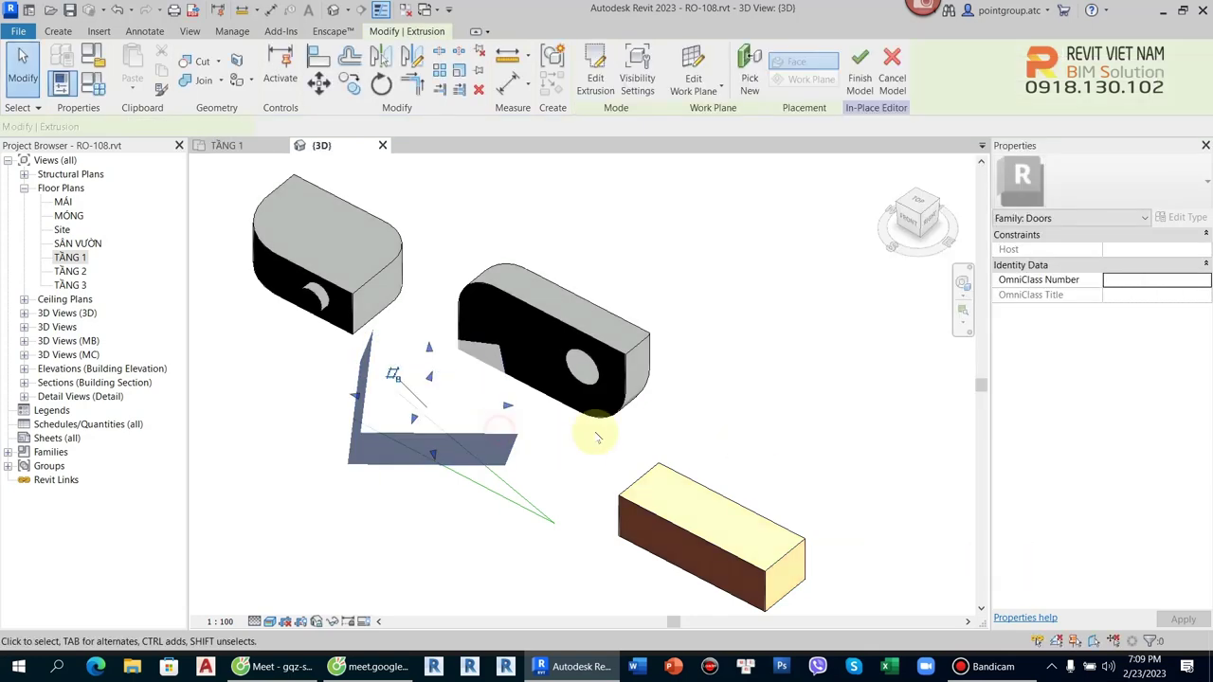
{"action": "scroll", "coordinate": [663, 154], "scroll_direction": "down", "scroll_amount": 4}
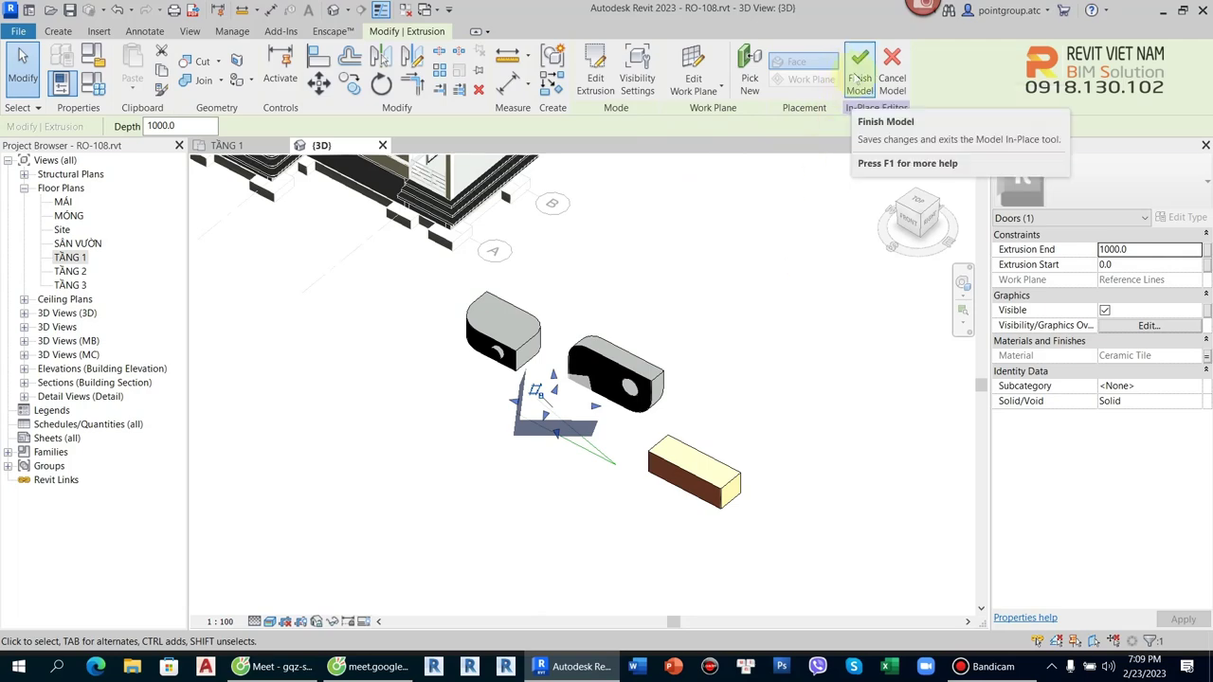
{"action": "left_click", "coordinate": [860, 66]}
{"action": "left_click", "coordinate": [600, 414]}
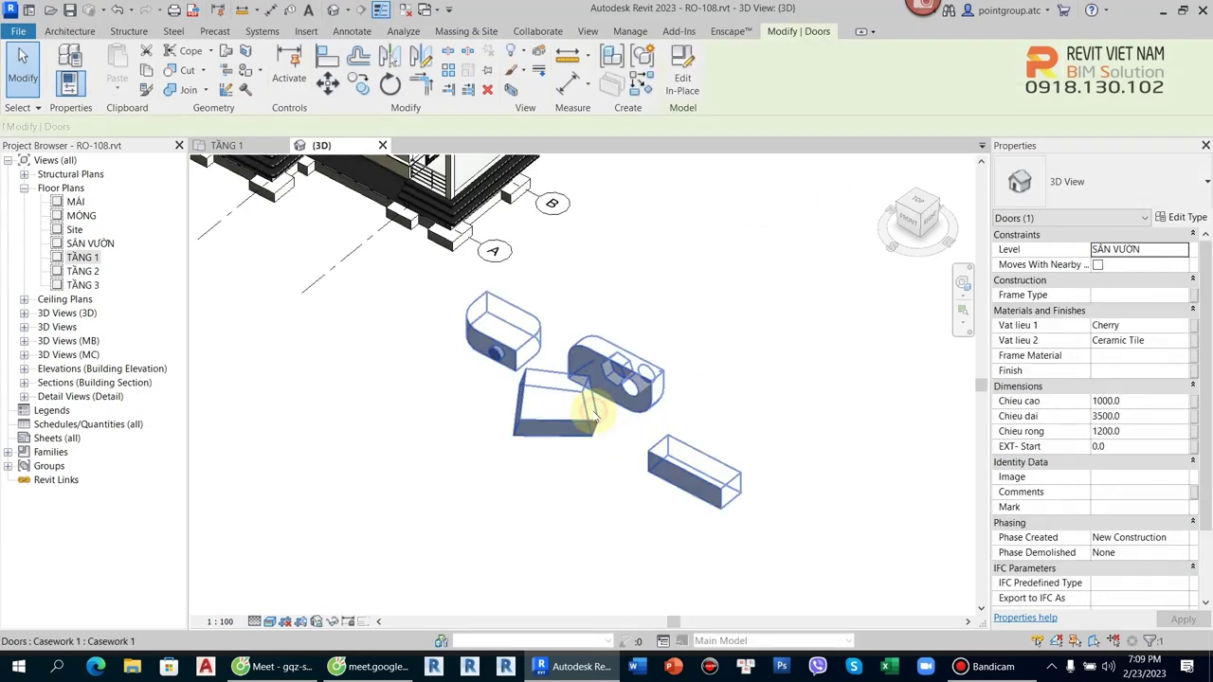
{"action": "left_click", "coordinate": [1022, 218]}
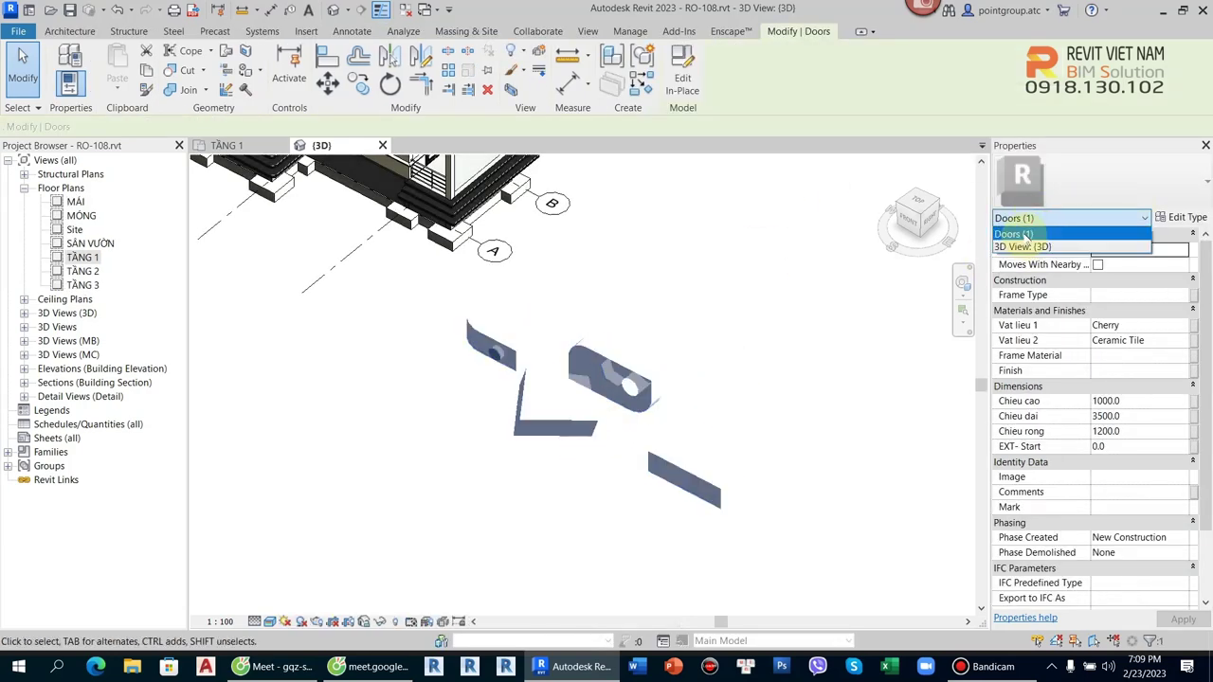
- Reopen the model in-place, select the box extrusion, and set the family category back to Casework
{"action": "left_click", "coordinate": [1028, 218]}
{"action": "double_click", "coordinate": [663, 383]}
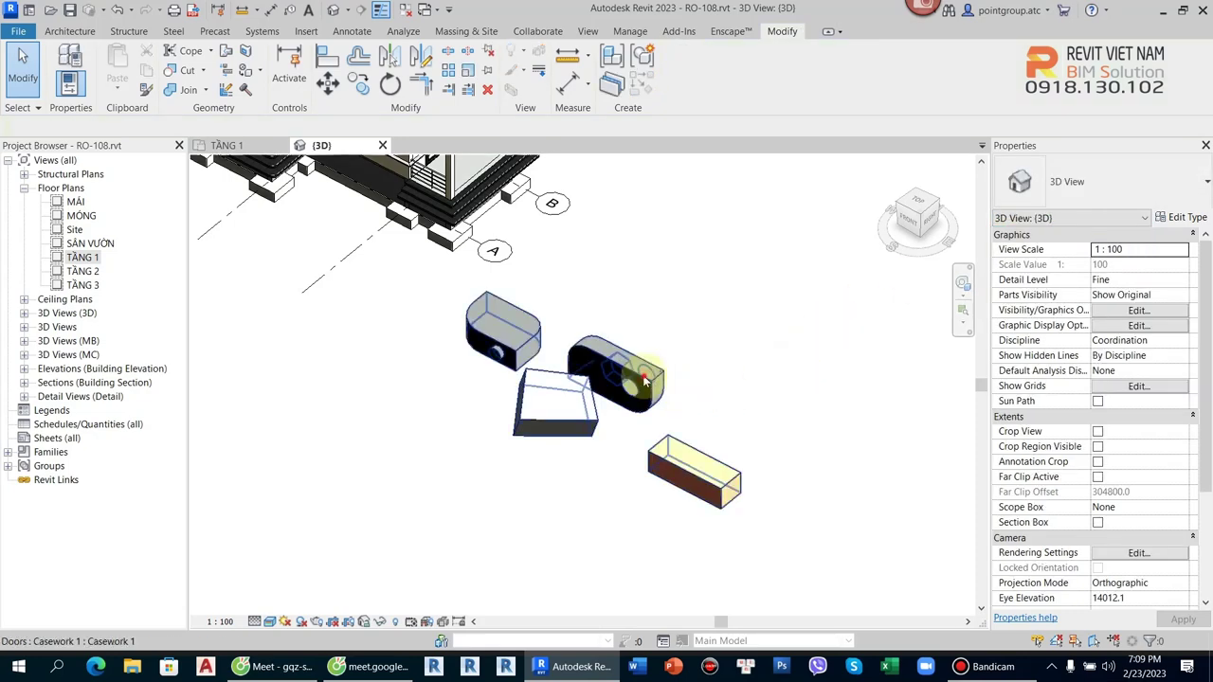
{"action": "left_click", "coordinate": [560, 419]}
{"action": "middle_click_drag", "start_coordinate": [746, 324], "coordinate": [696, 330]}
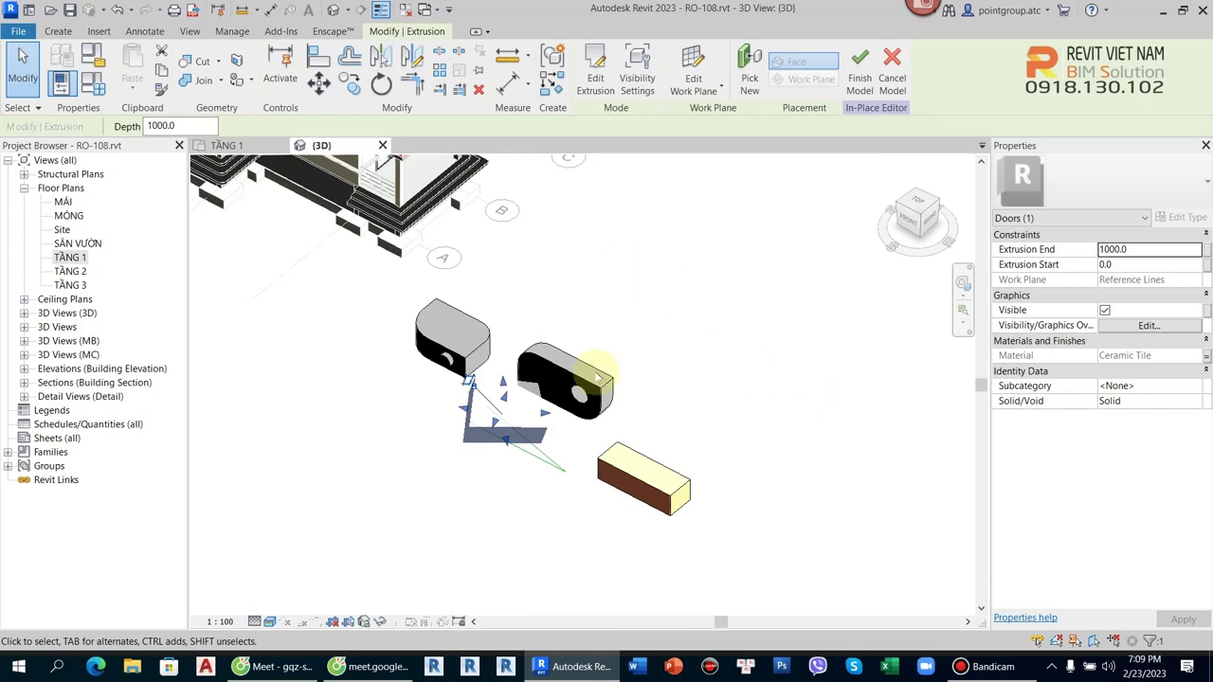
{"action": "scroll", "coordinate": [545, 371], "scroll_direction": "up", "scroll_amount": 6}
{"action": "scroll", "coordinate": [554, 462], "scroll_direction": "up", "scroll_amount": 2}
{"action": "mouse_move", "coordinate": [554, 463]}
{"action": "middle_mouse_down", "text": "shift"}
{"action": "mouse_move", "coordinate": [536, 352]}
{"action": "mouse_move", "coordinate": [474, 249]}
{"action": "middle_mouse_up", "text": "shift"}
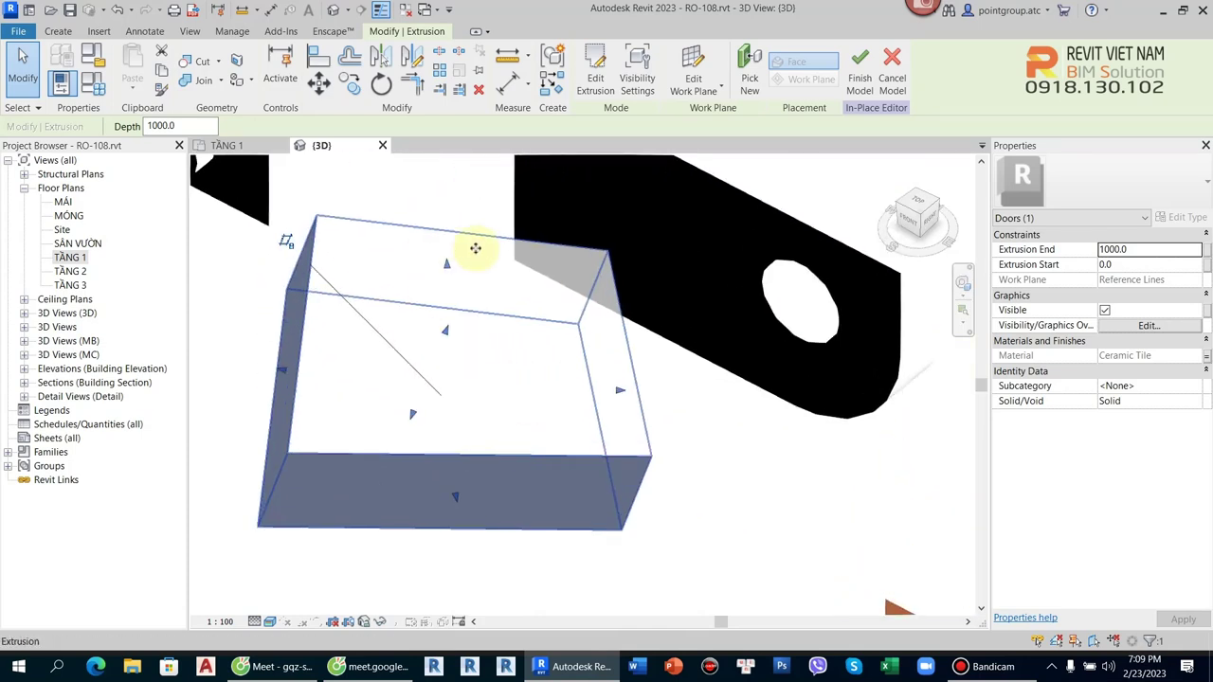
{"action": "scroll", "coordinate": [521, 359], "scroll_direction": "down", "scroll_amount": 4}
{"action": "middle_click_drag", "start_coordinate": [522, 366], "coordinate": [600, 410], "text": "shift"}
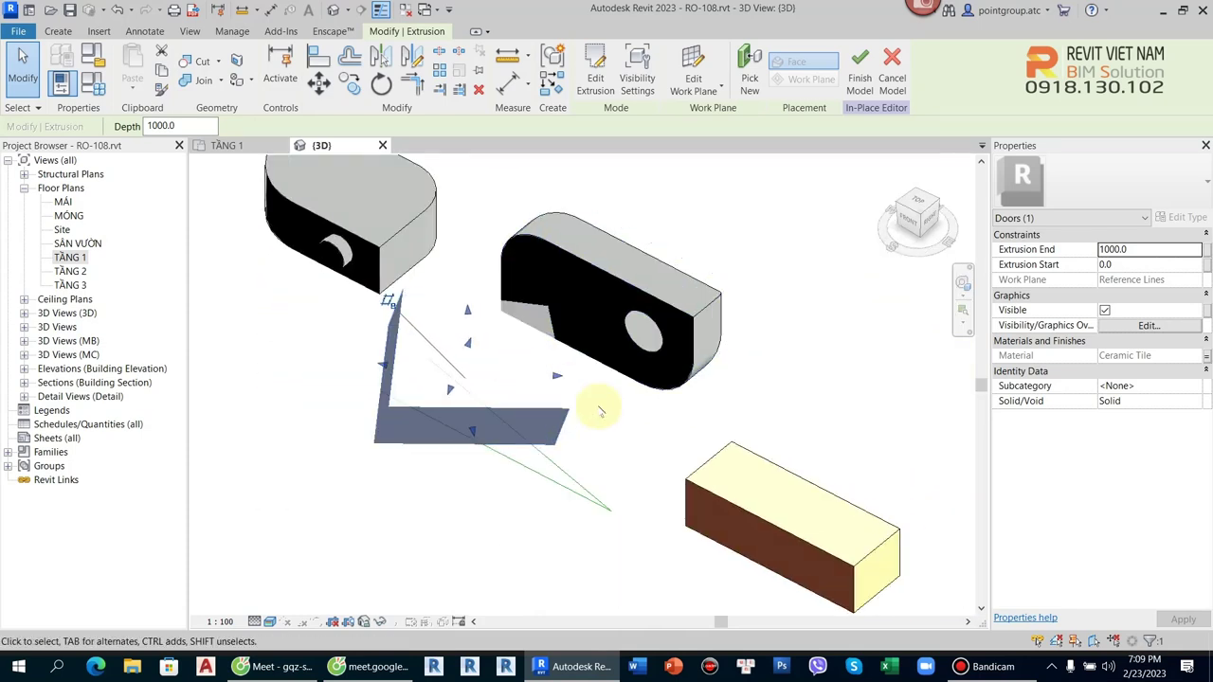
{"action": "left_click", "coordinate": [93, 55]}
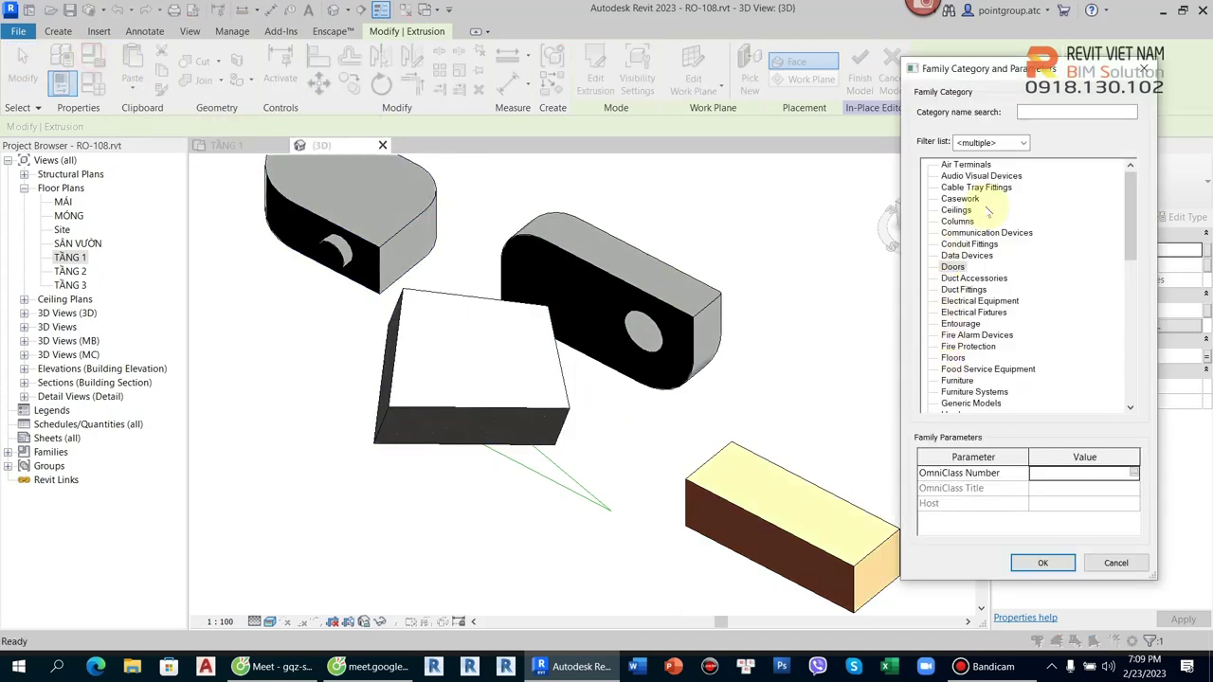
{"action": "left_click", "coordinate": [1043, 563]}
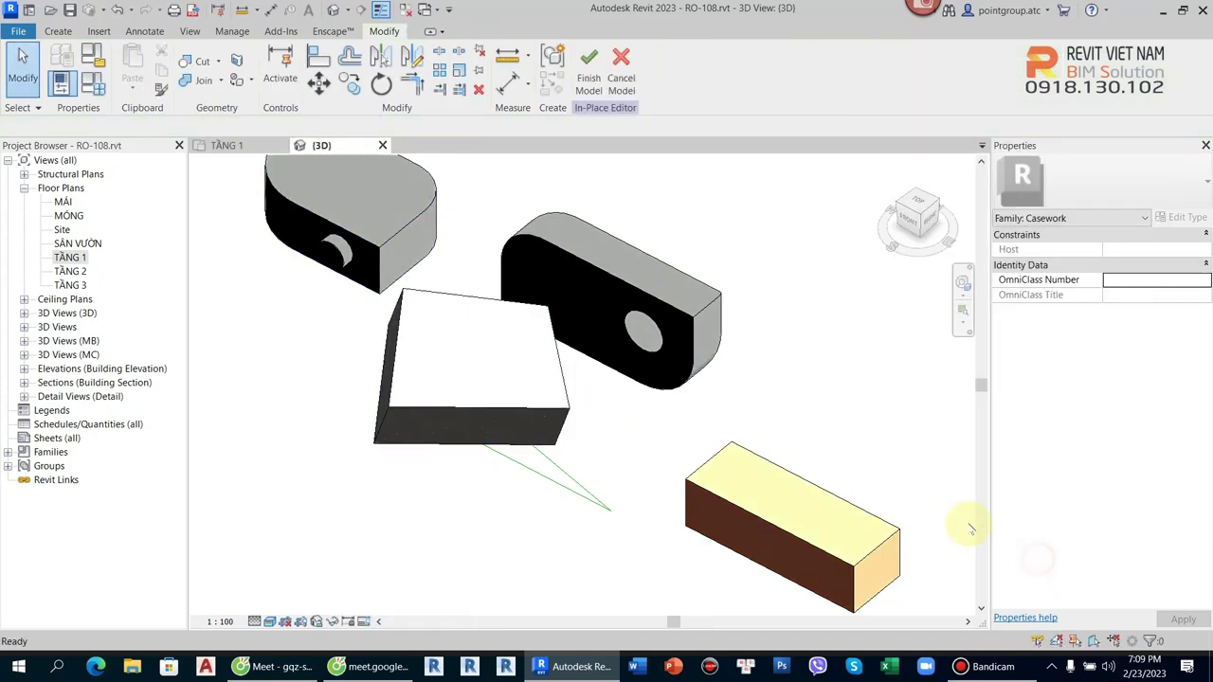
- Orbit and zoom to bring the in-place solids back into view
{"action": "mouse_move", "coordinate": [850, 414]}
{"action": "middle_mouse_down", "text": "shift"}
{"action": "mouse_move", "coordinate": [805, 427]}
{"action": "mouse_move", "coordinate": [712, 351]}
{"action": "mouse_move", "coordinate": [731, 347]}
{"action": "middle_mouse_up", "text": "shift"}
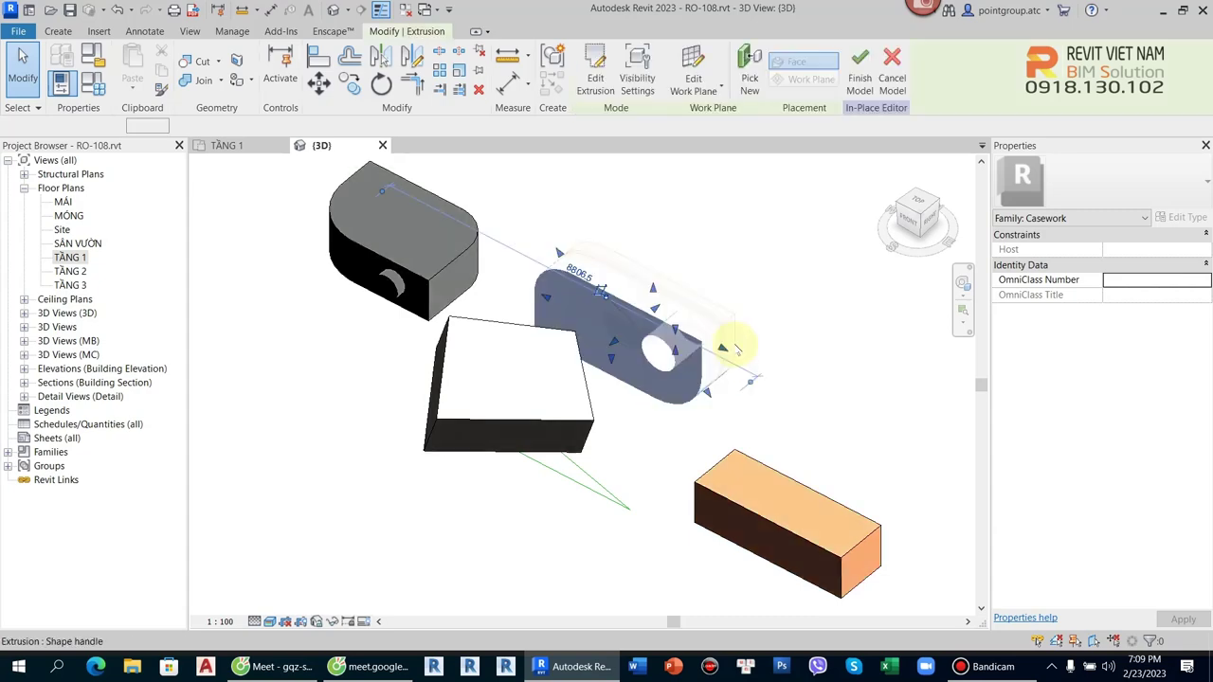
{"action": "scroll", "coordinate": [731, 347], "scroll_direction": "down", "scroll_amount": 5}
{"action": "scroll", "coordinate": [541, 446], "scroll_direction": "up", "scroll_amount": 5}
{"action": "scroll", "coordinate": [541, 447], "scroll_direction": "down", "scroll_amount": 3}
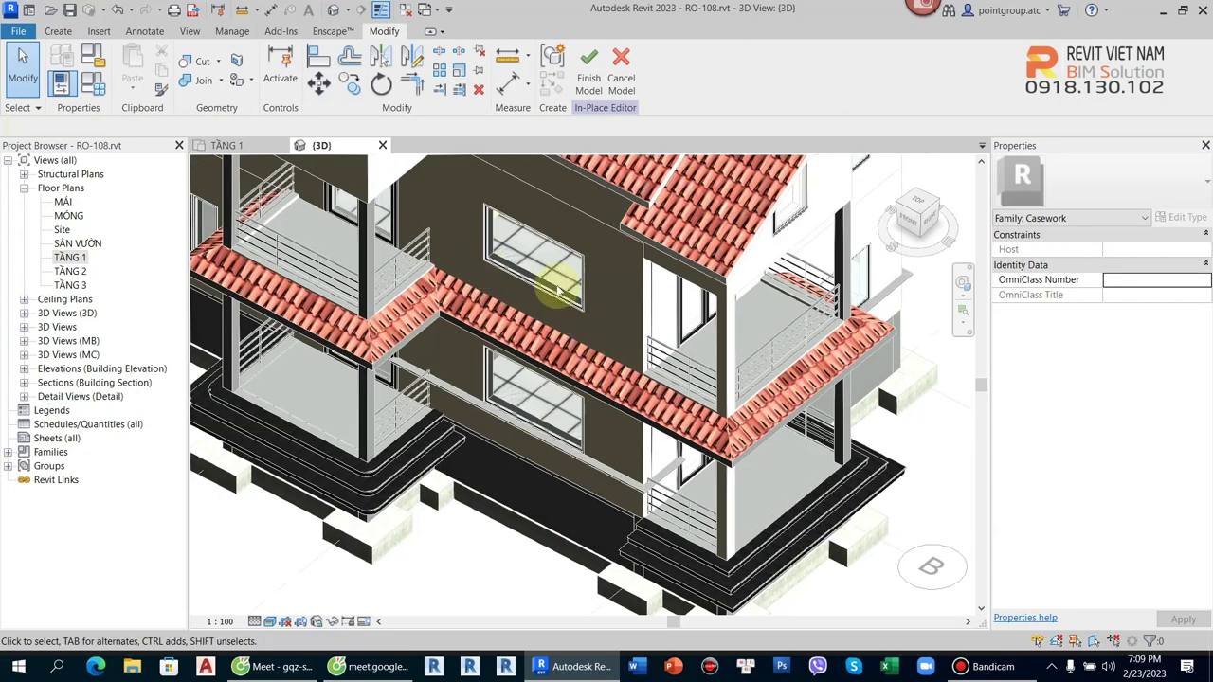
{"action": "middle_click_drag", "start_coordinate": [568, 474], "coordinate": [587, 341]}
{"action": "scroll", "coordinate": [616, 346], "scroll_direction": "up", "scroll_amount": 5}
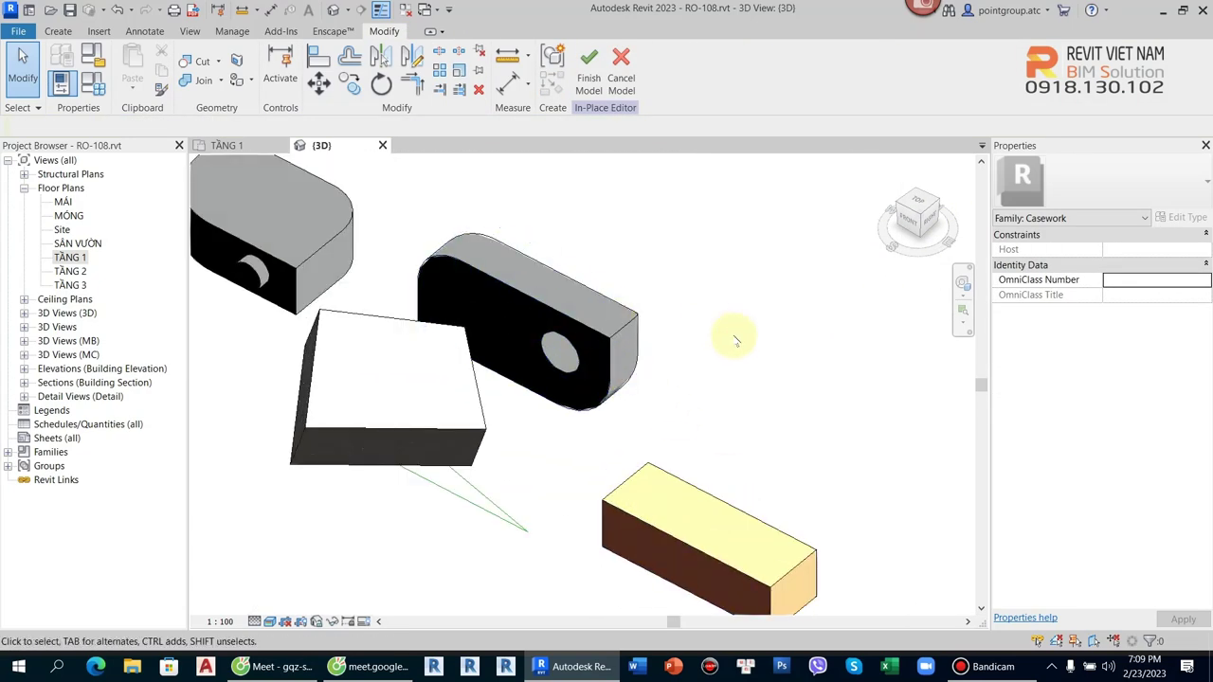
{"action": "left_click", "coordinate": [641, 417]}
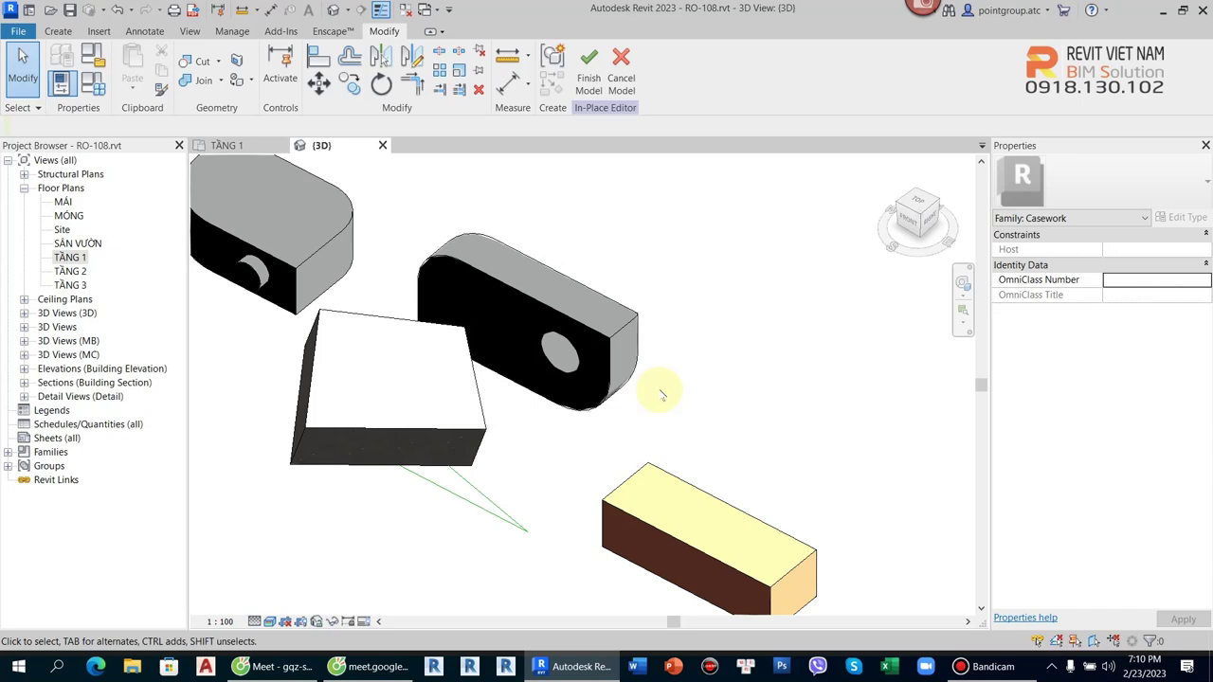
- Check the round-hole extrusion and yellow box, then open Family Types
{"action": "left_click", "coordinate": [577, 344]}
{"action": "left_click", "coordinate": [733, 414]}
{"action": "middle_click_drag", "start_coordinate": [733, 414], "coordinate": [634, 295], "text": "shift"}
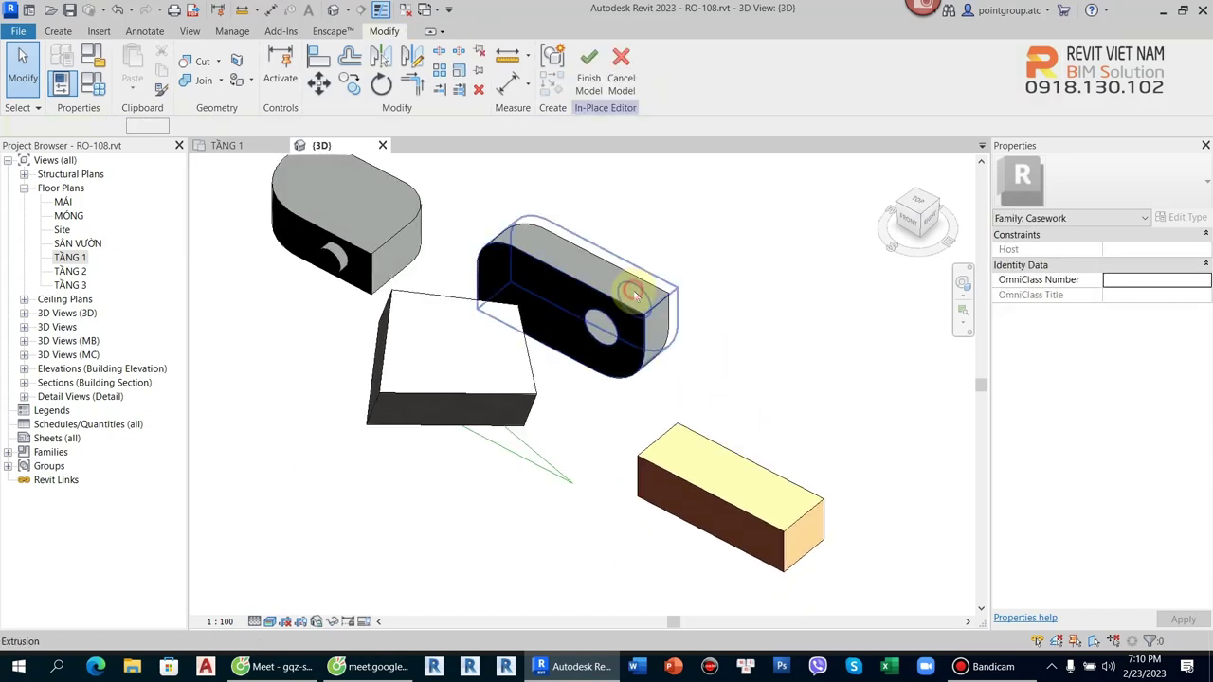
{"action": "left_click", "coordinate": [635, 295]}
{"action": "left_click", "coordinate": [709, 357]}
{"action": "left_click", "coordinate": [691, 493]}
{"action": "mouse_move", "coordinate": [690, 492]}
{"action": "middle_mouse_down", "text": "shift"}
{"action": "mouse_move", "coordinate": [844, 417]}
{"action": "mouse_move", "coordinate": [764, 475]}
{"action": "middle_mouse_up", "text": "shift"}
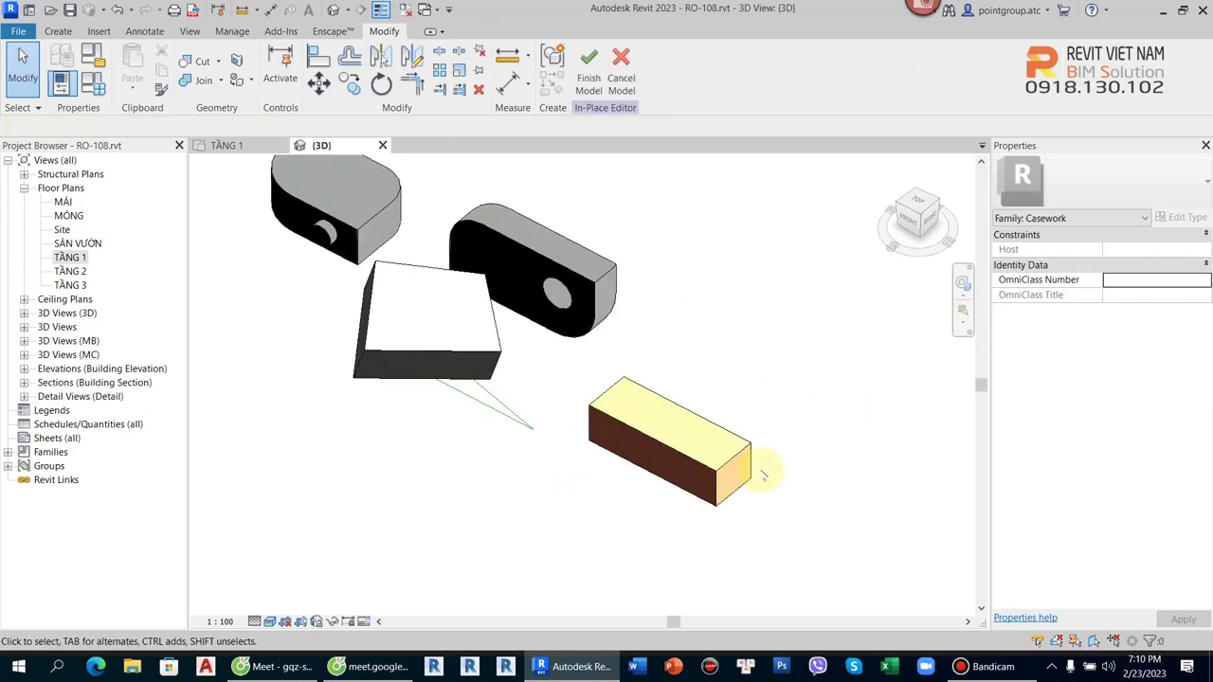
{"action": "scroll", "coordinate": [764, 475], "scroll_direction": "up", "scroll_amount": 3}
{"action": "left_click", "coordinate": [693, 419]}
{"action": "left_click", "coordinate": [766, 319]}
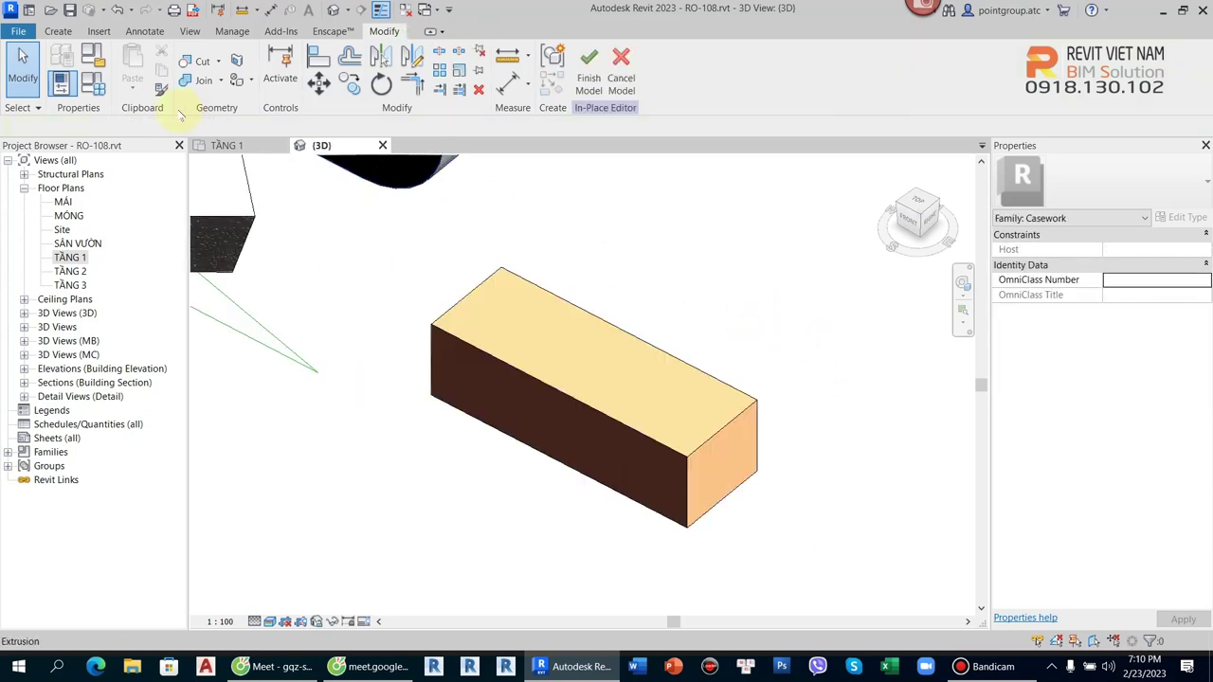
{"action": "left_click", "coordinate": [93, 55]}
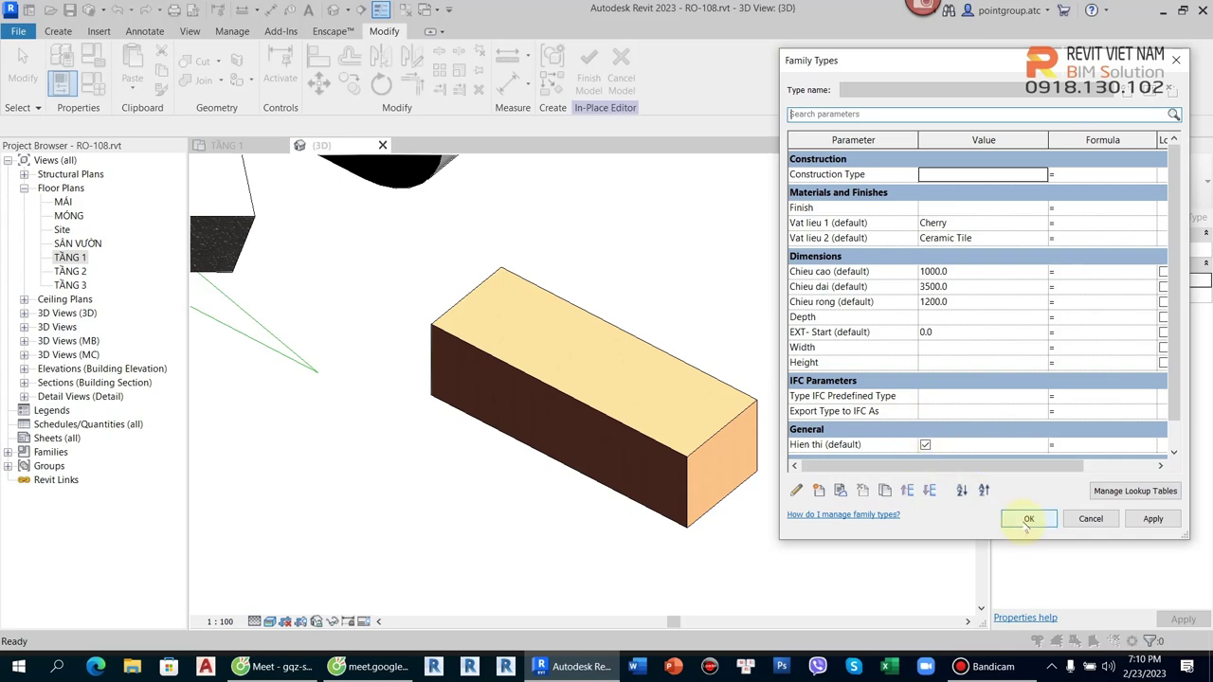
{"action": "mouse_move", "coordinate": [1018, 465]}
{"action": "left_mouse_down"}
{"action": "mouse_move", "coordinate": [1099, 466]}
{"action": "mouse_move", "coordinate": [1019, 465]}
{"action": "left_mouse_up"}
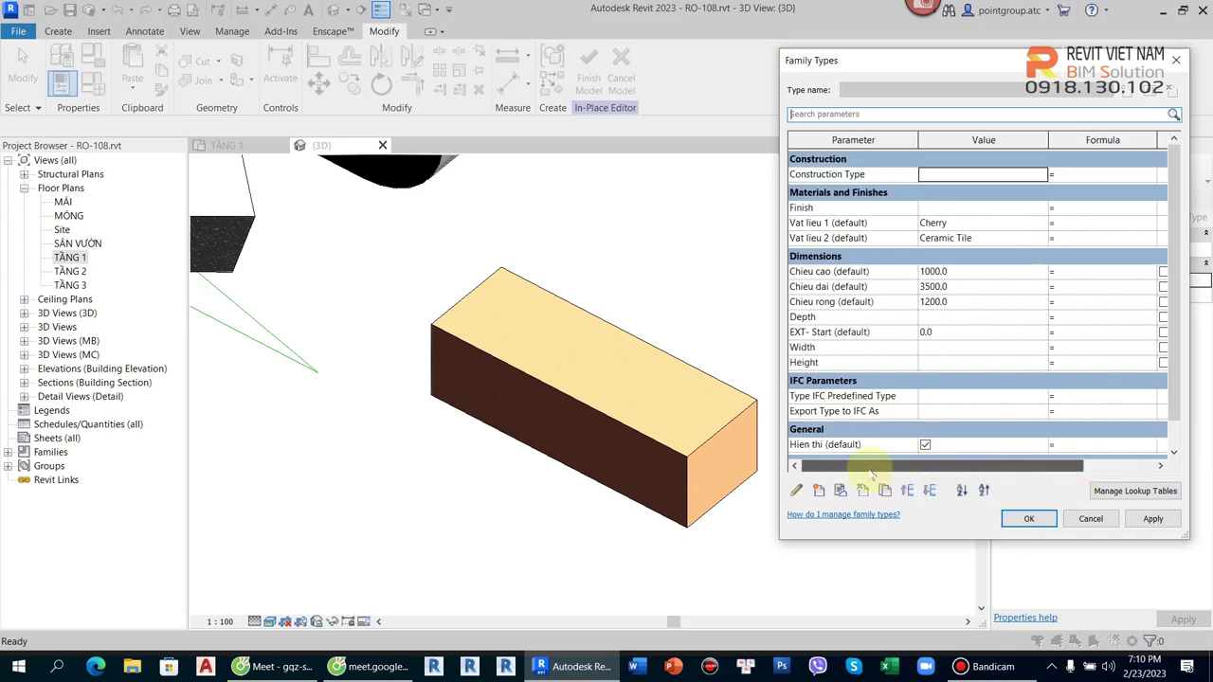
{"action": "left_click", "coordinate": [840, 490]}
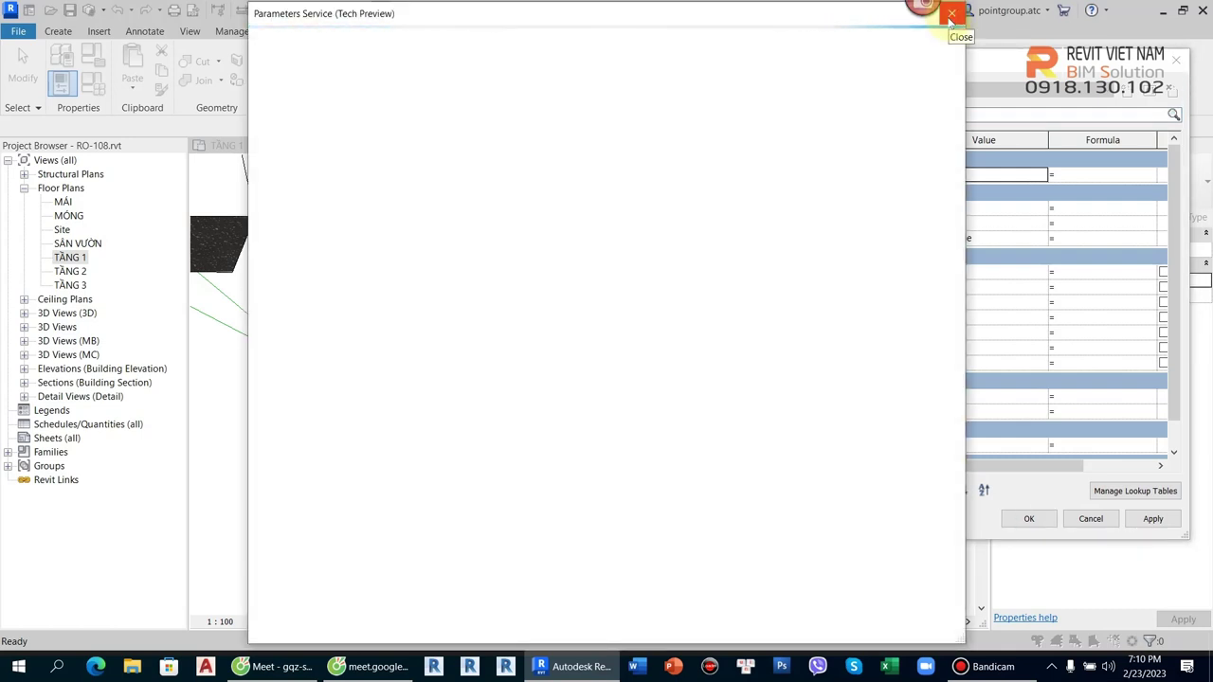
{"action": "left_click", "coordinate": [950, 15]}
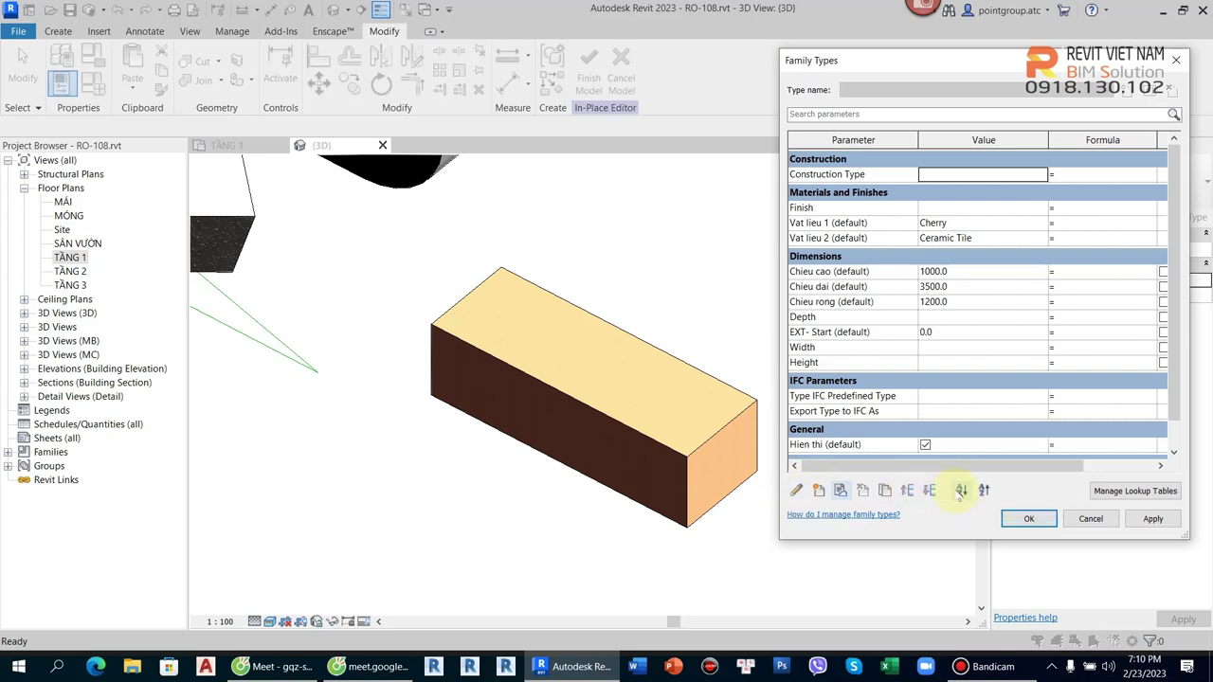
- Move the Chieu cao parameter below Chieu dai, then back above it
{"action": "left_click", "coordinate": [833, 272]}
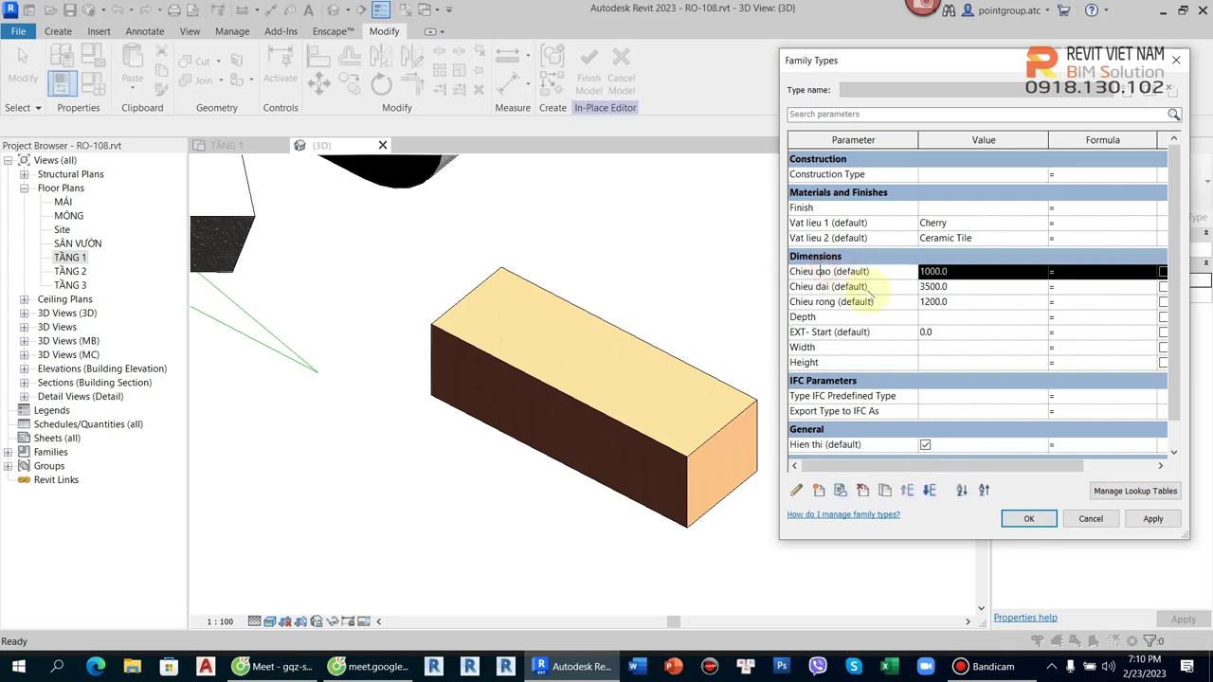
{"action": "left_click", "coordinate": [931, 490]}
{"action": "left_click", "coordinate": [908, 491]}
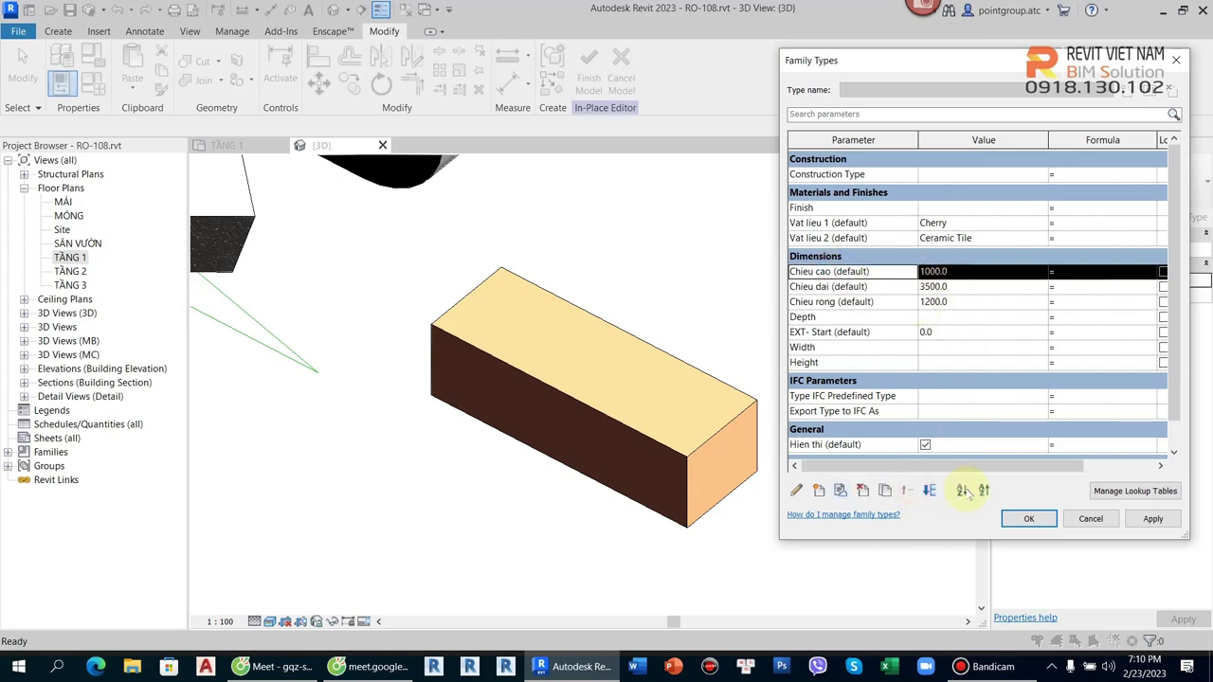
- Toggle parameter sorting, leaving it ascending, and briefly check Manage Lookup Tables
{"action": "left_click", "coordinate": [962, 490]}
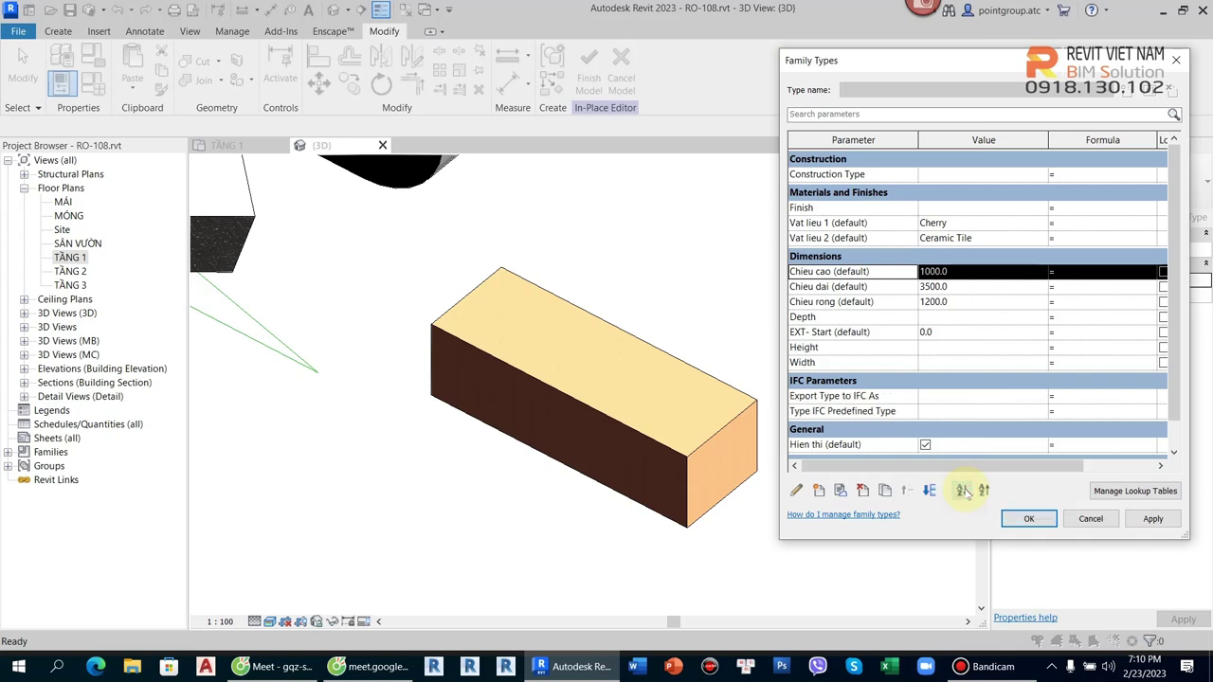
{"action": "left_click", "coordinate": [983, 491]}
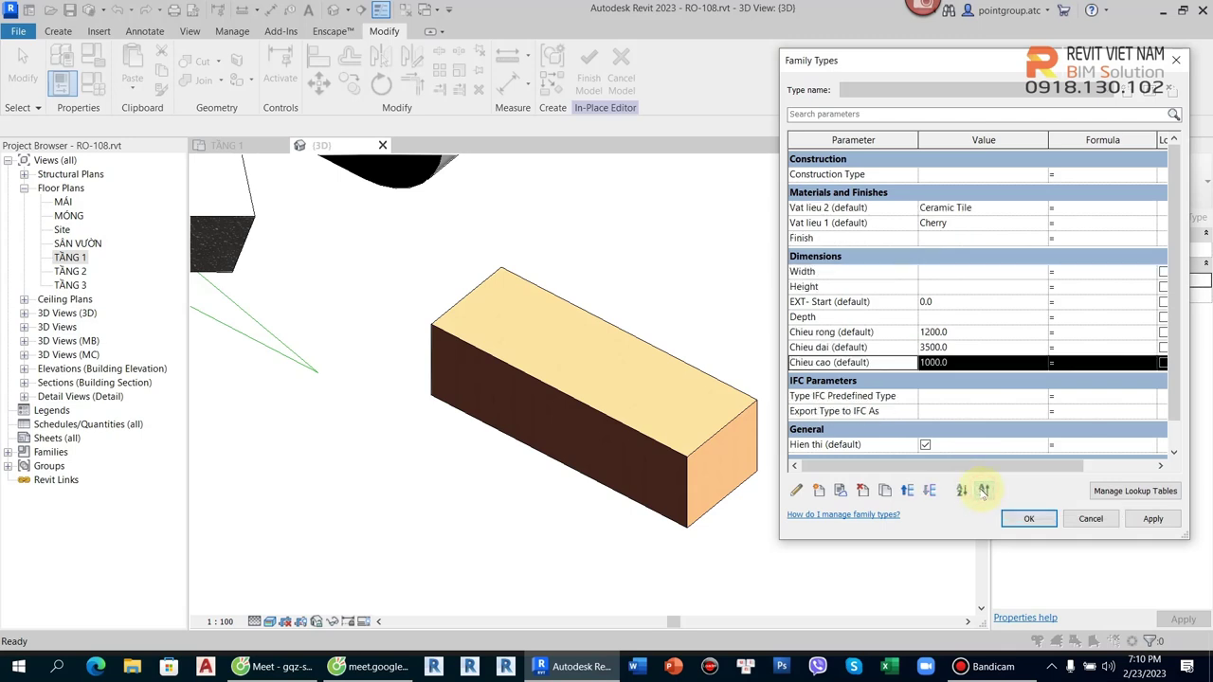
{"action": "left_click", "coordinate": [960, 491]}
{"action": "left_click", "coordinate": [983, 491]}
{"action": "left_click", "coordinate": [962, 491]}
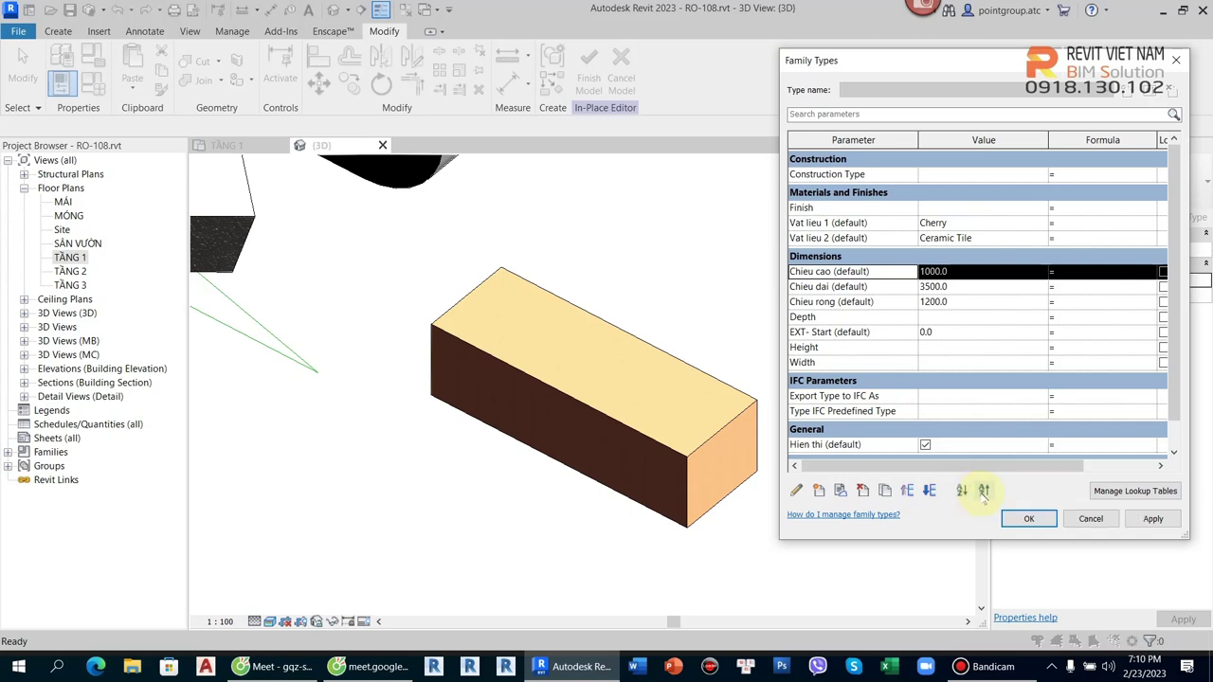
{"action": "left_click", "coordinate": [984, 490]}
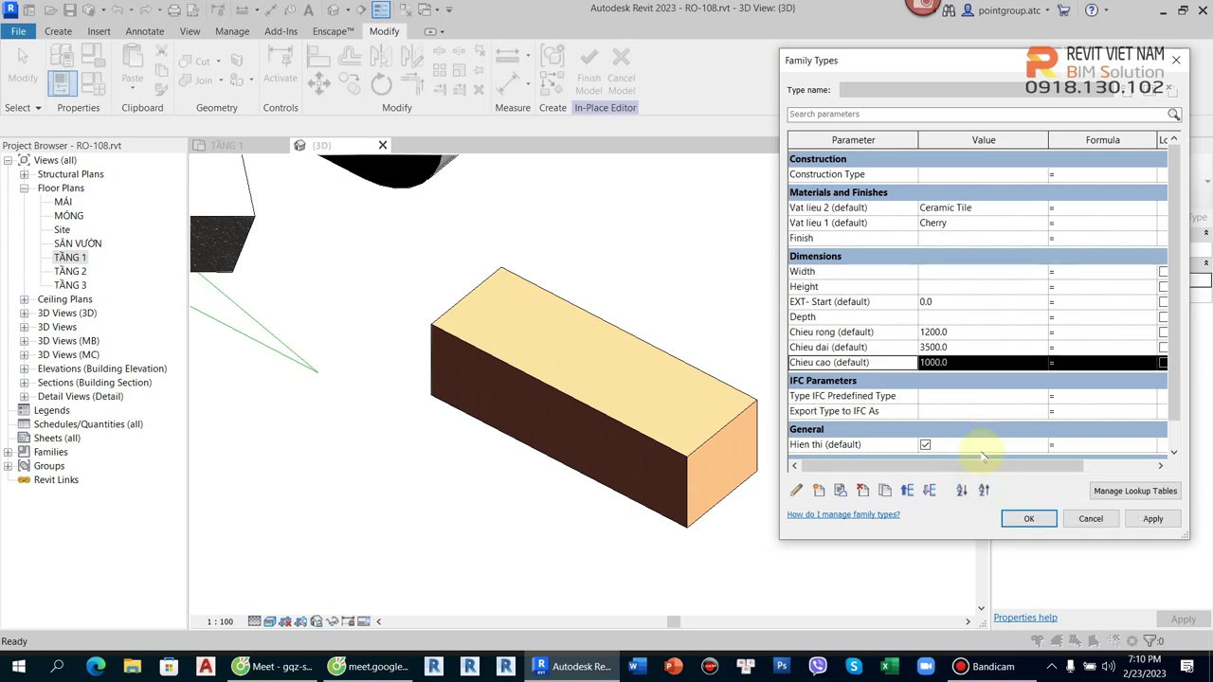
{"action": "left_click", "coordinate": [962, 491]}
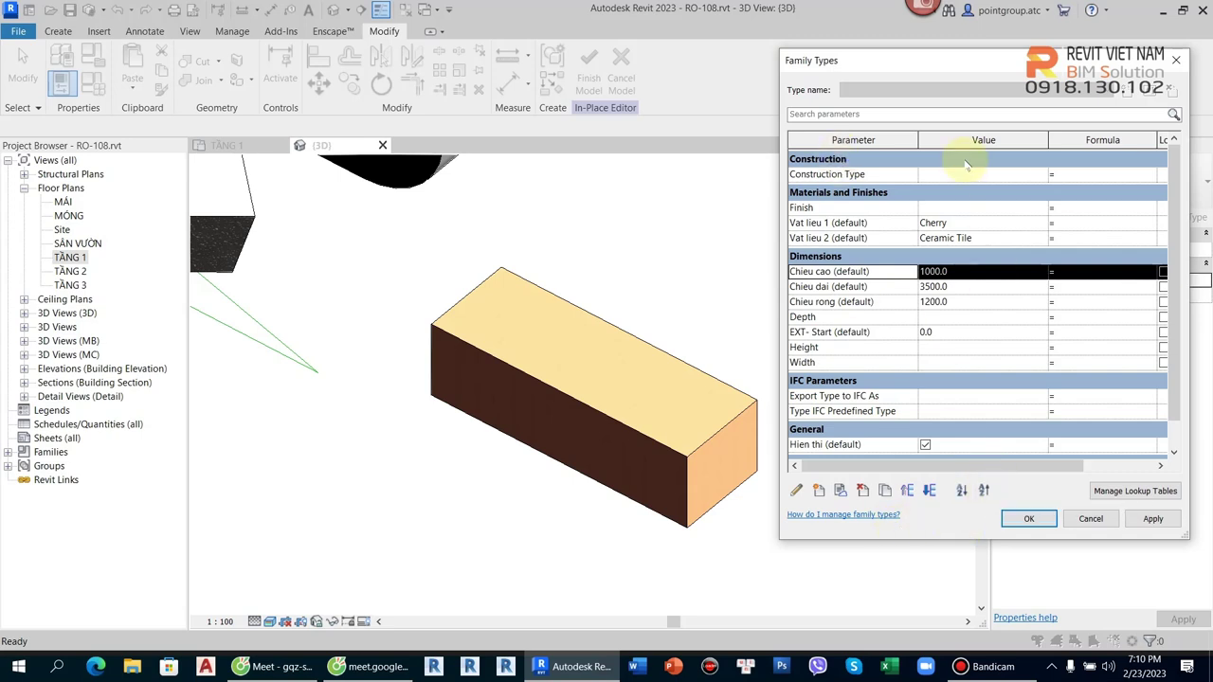
{"action": "left_click", "coordinate": [1115, 492]}
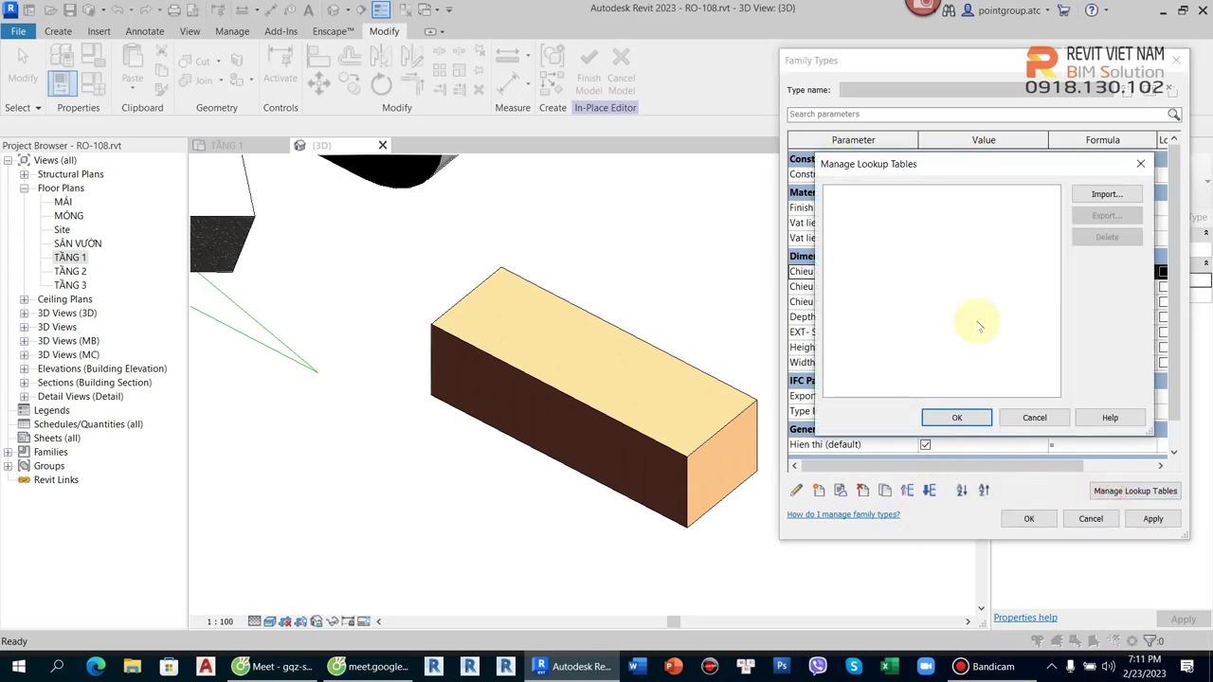
{"action": "left_click", "coordinate": [956, 419]}
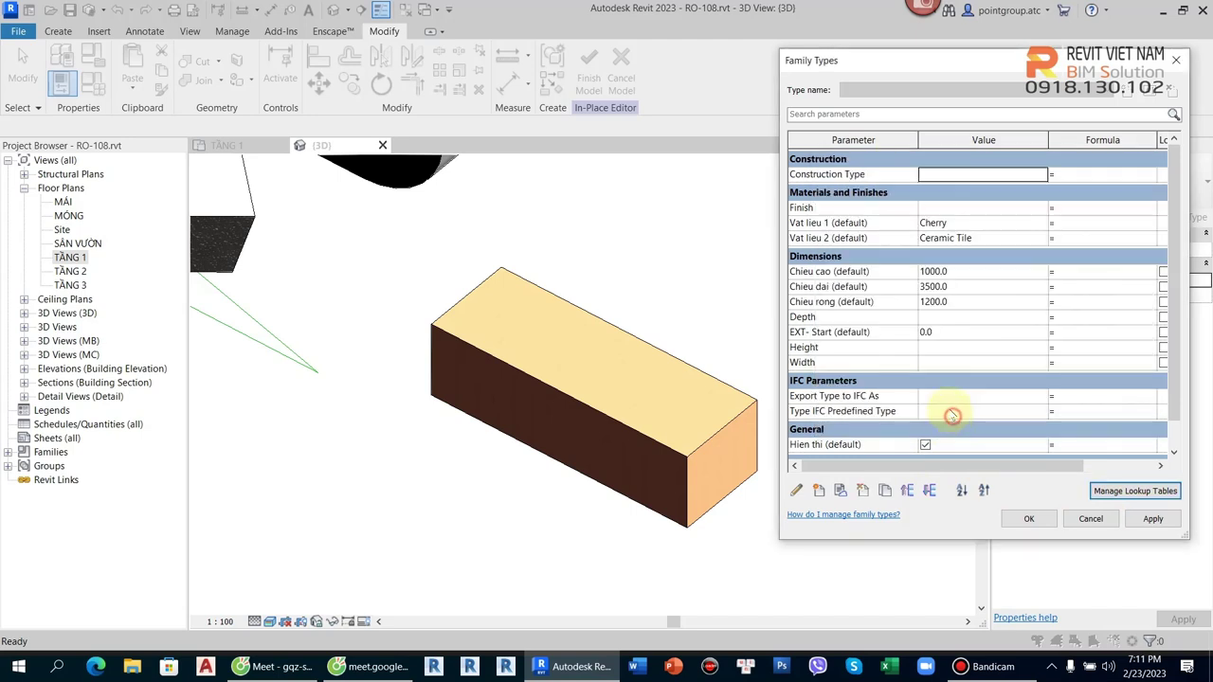
- Accept the Family Types changes and restore the Bandicam recorder window over Revit
{"action": "left_click", "coordinate": [1028, 518]}
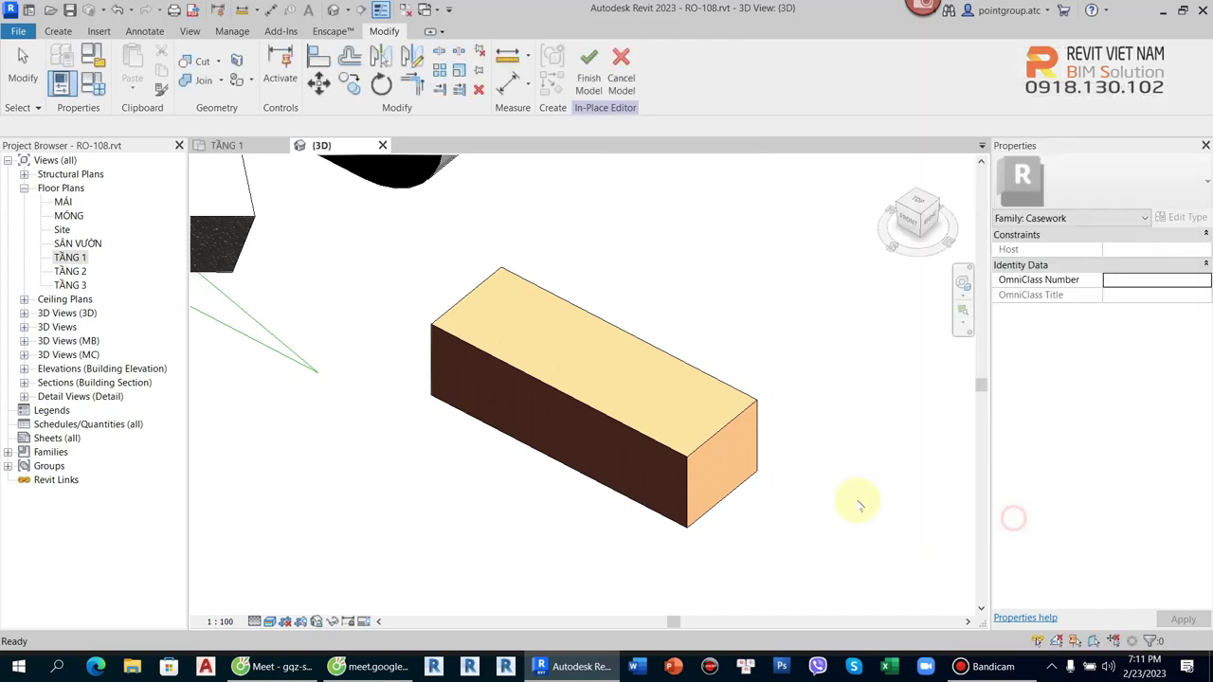
{"action": "scroll", "coordinate": [793, 417], "scroll_direction": "down", "scroll_amount": 3}
{"action": "scroll", "coordinate": [774, 384], "scroll_direction": "up", "scroll_amount": 3}
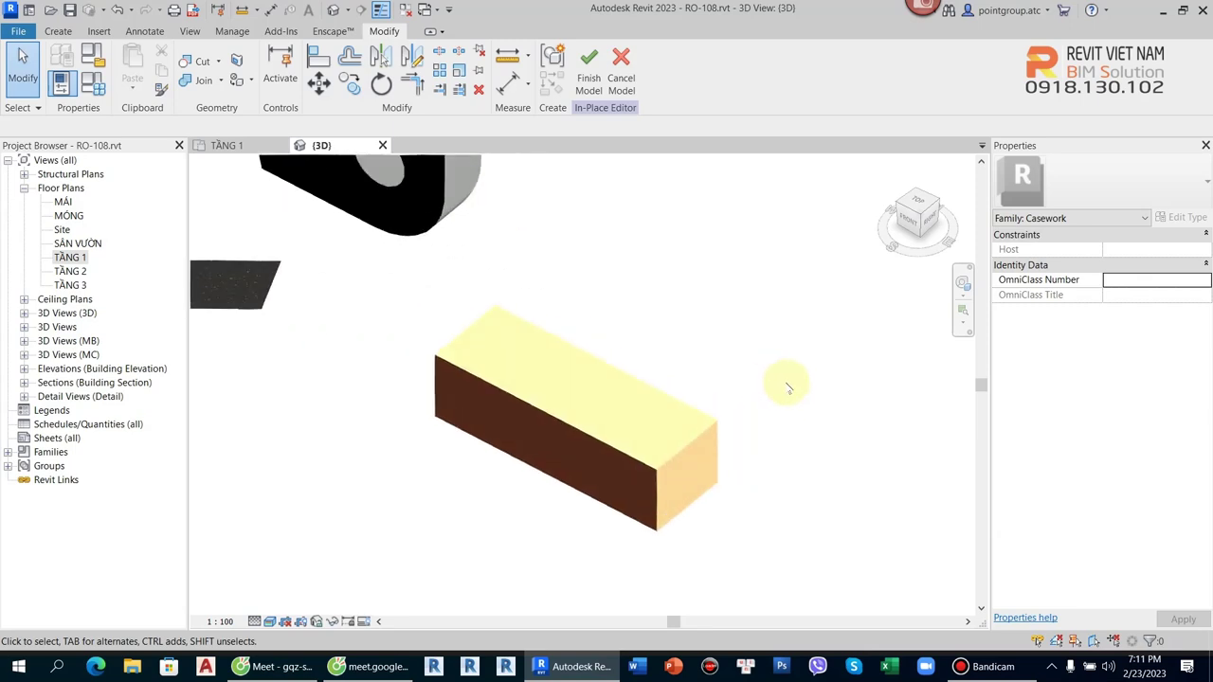
{"action": "left_click", "coordinate": [984, 669]}
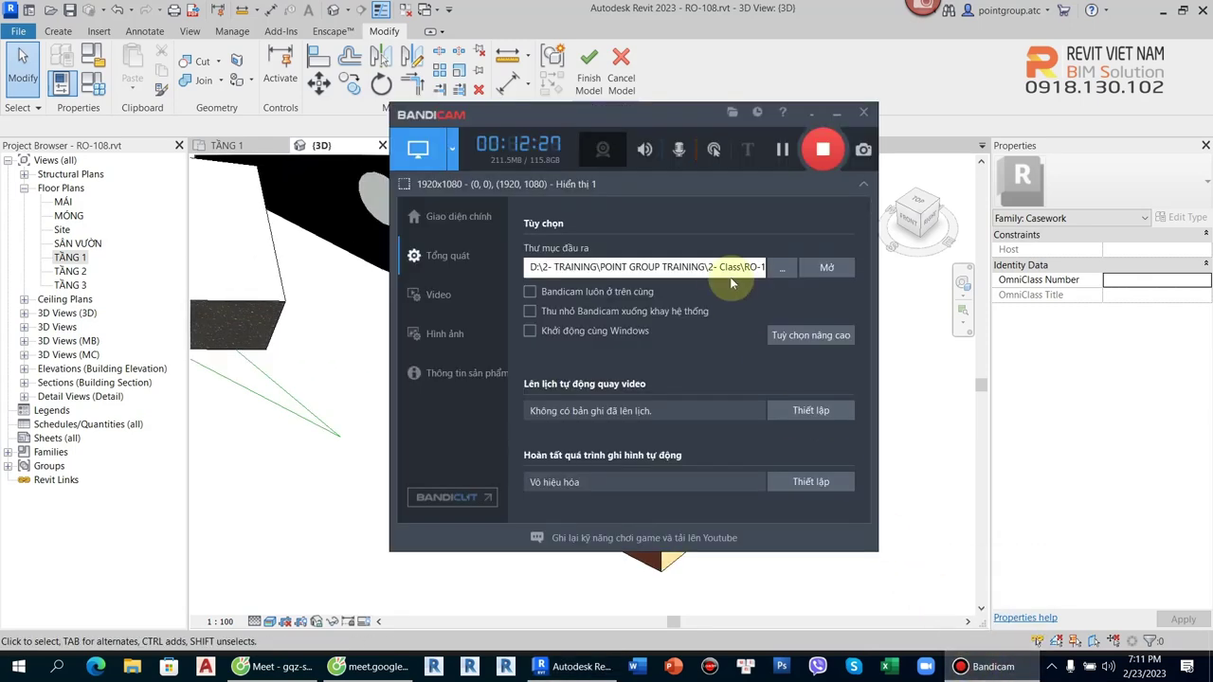